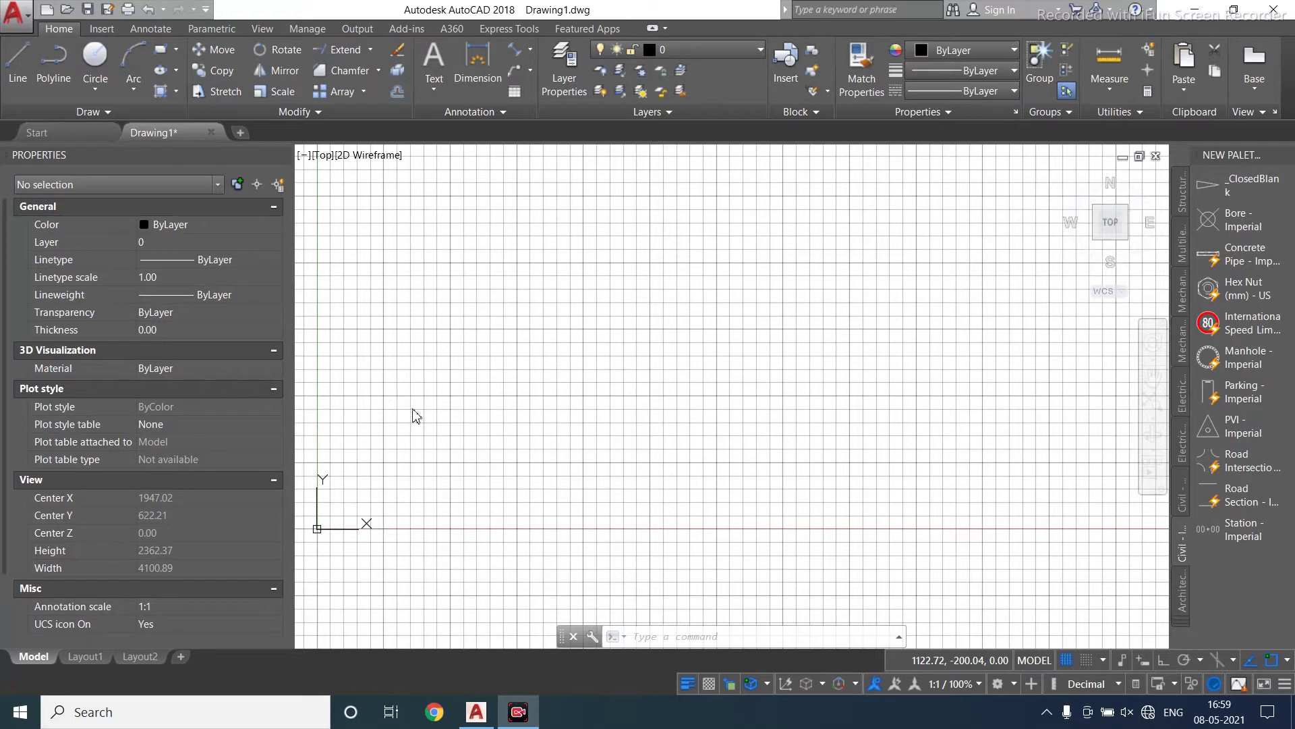
{"action": "scroll", "coordinate": [475, 471], "scroll_direction": "down", "scroll_amount": 2}
{"action": "scroll", "coordinate": [566, 404], "scroll_direction": "up", "scroll_amount": 2}
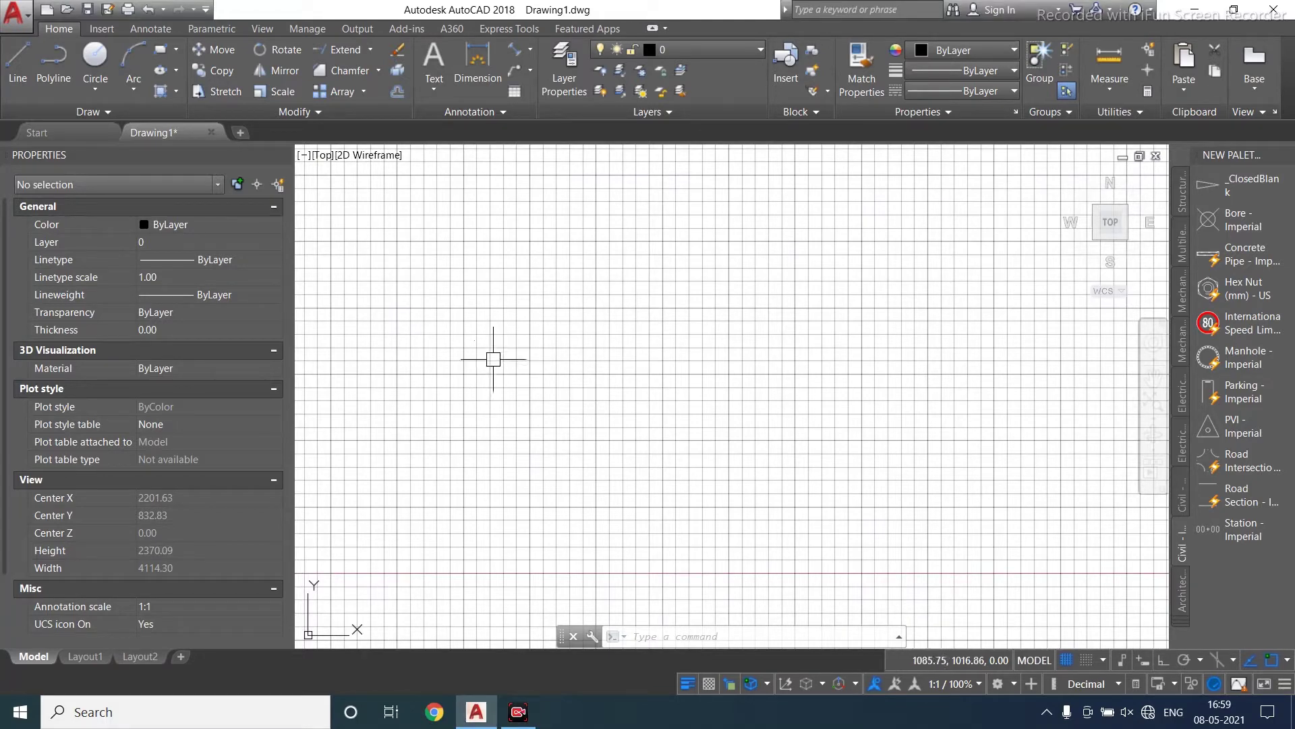
{"action": "middle_click_drag", "start_coordinate": [603, 533], "coordinate": [606, 426]}
{"action": "scroll", "coordinate": [598, 477], "scroll_direction": "down", "scroll_amount": 2}
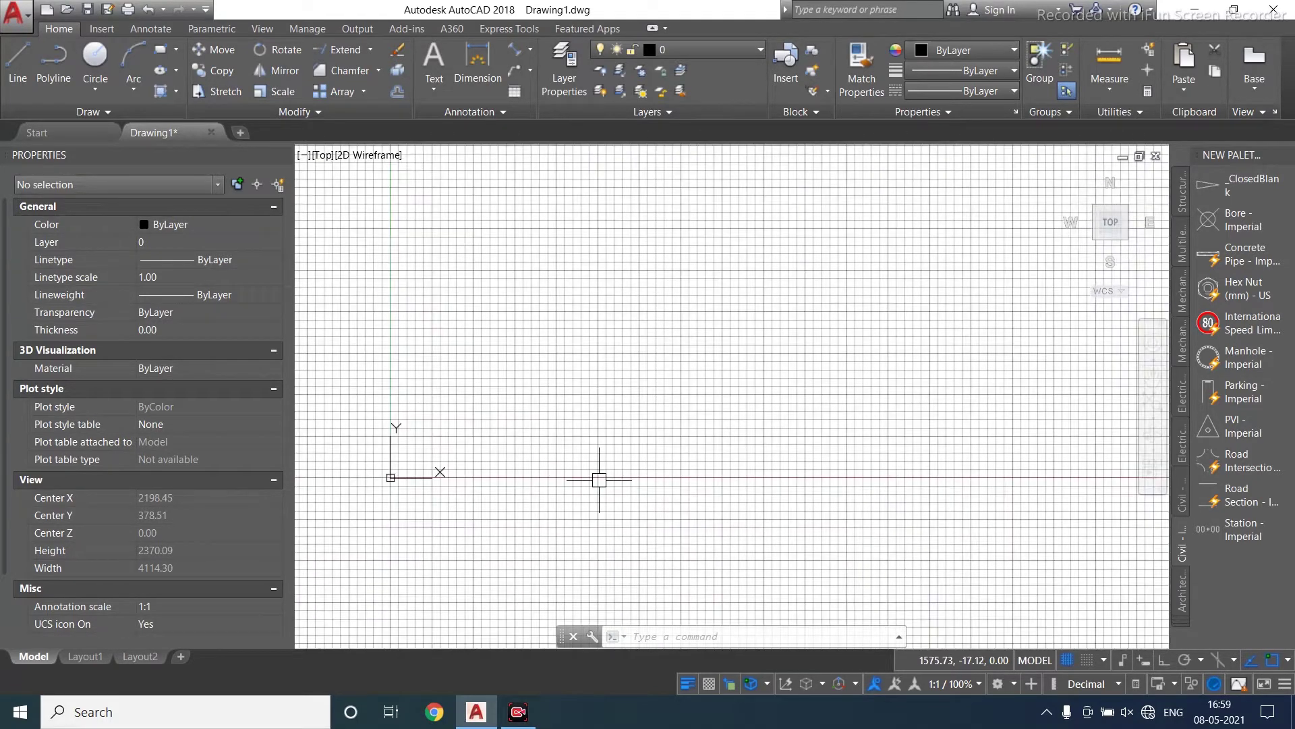
{"action": "scroll", "coordinate": [529, 486], "scroll_direction": "up", "scroll_amount": 2}
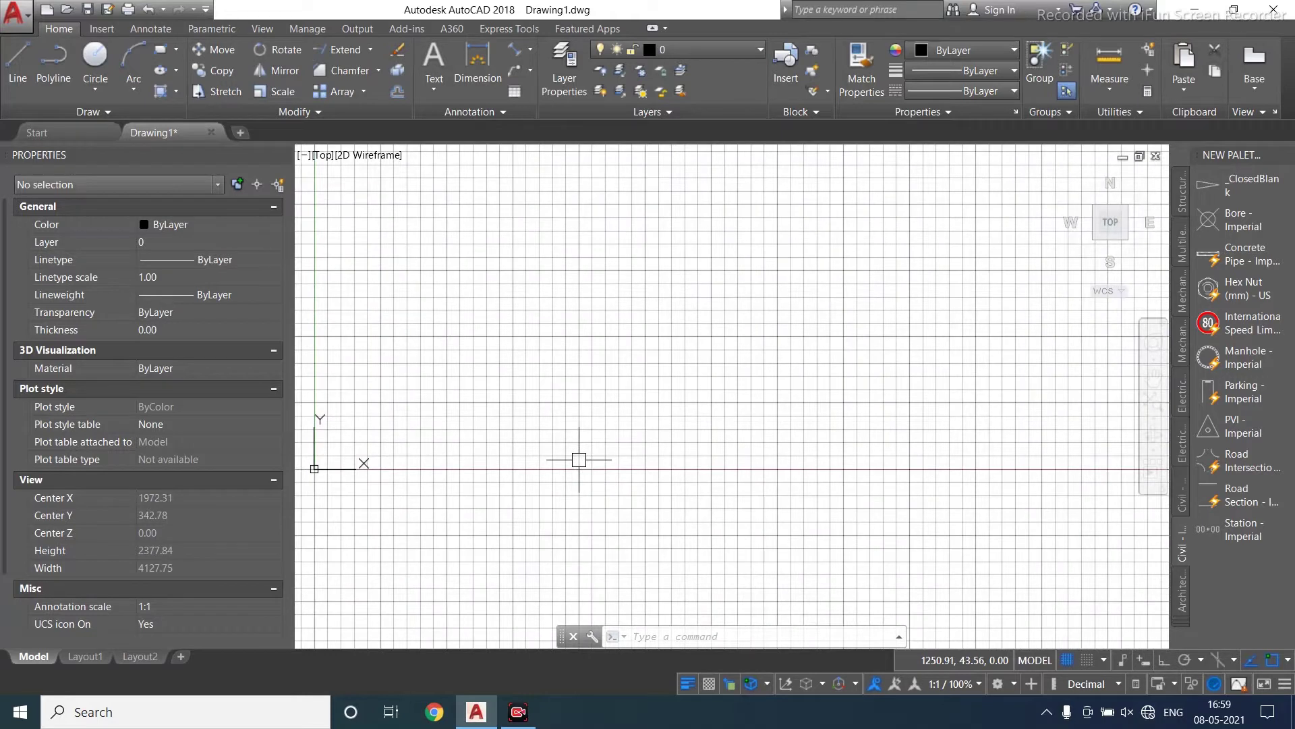
Zoom to the full extent of the drawing with the All option.
{"action": "type", "text": "z"}
{"action": "key", "text": "Return"}
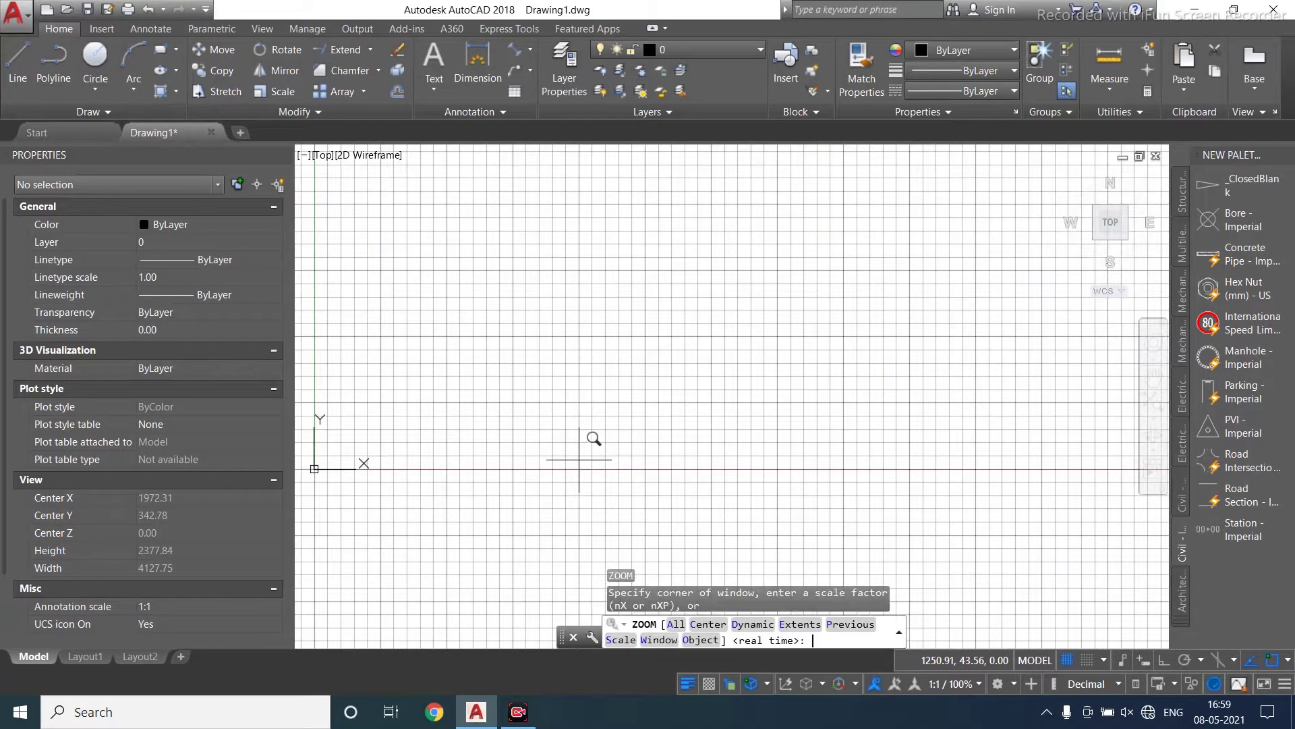
{"action": "type", "text": "A"}
{"action": "key", "text": "Return"}
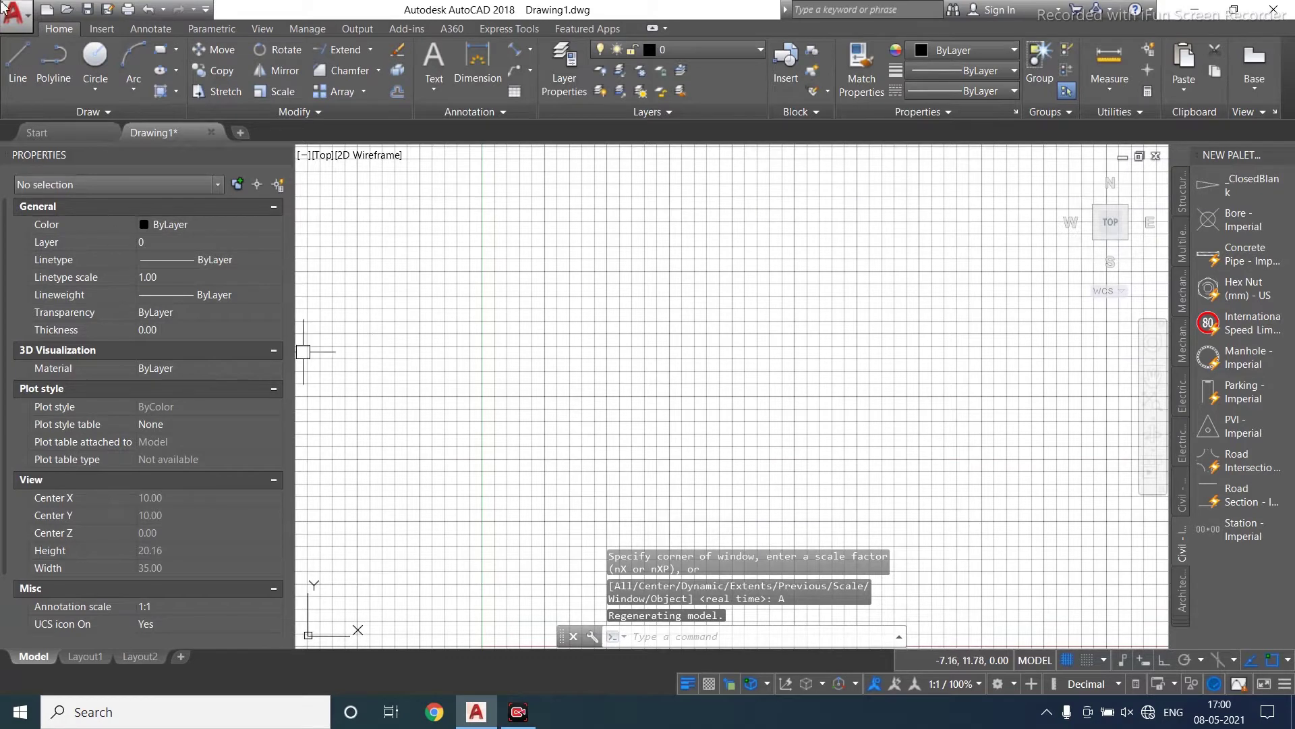
Draw a freehand rectangle about 9 units wide above the origin.
{"action": "left_click", "coordinate": [161, 50]}
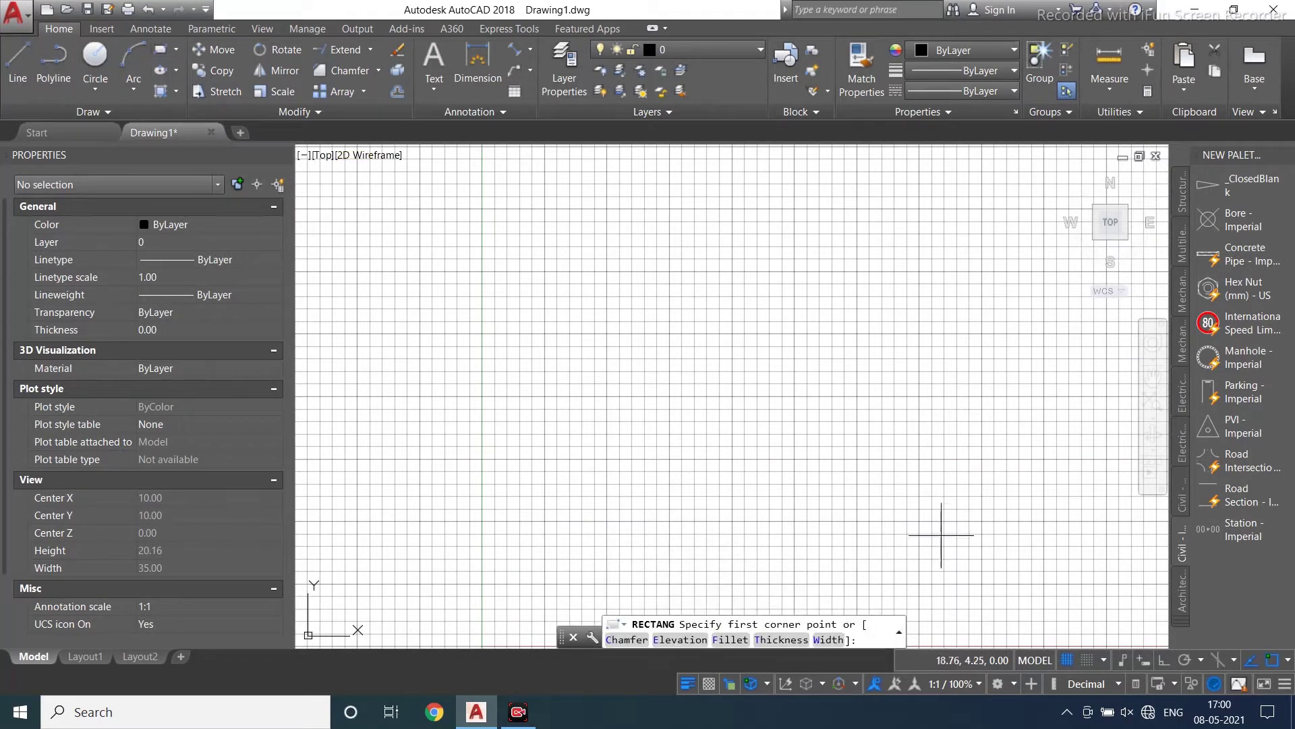
{"action": "left_click", "coordinate": [347, 266]}
{"action": "left_click", "coordinate": [520, 454]}
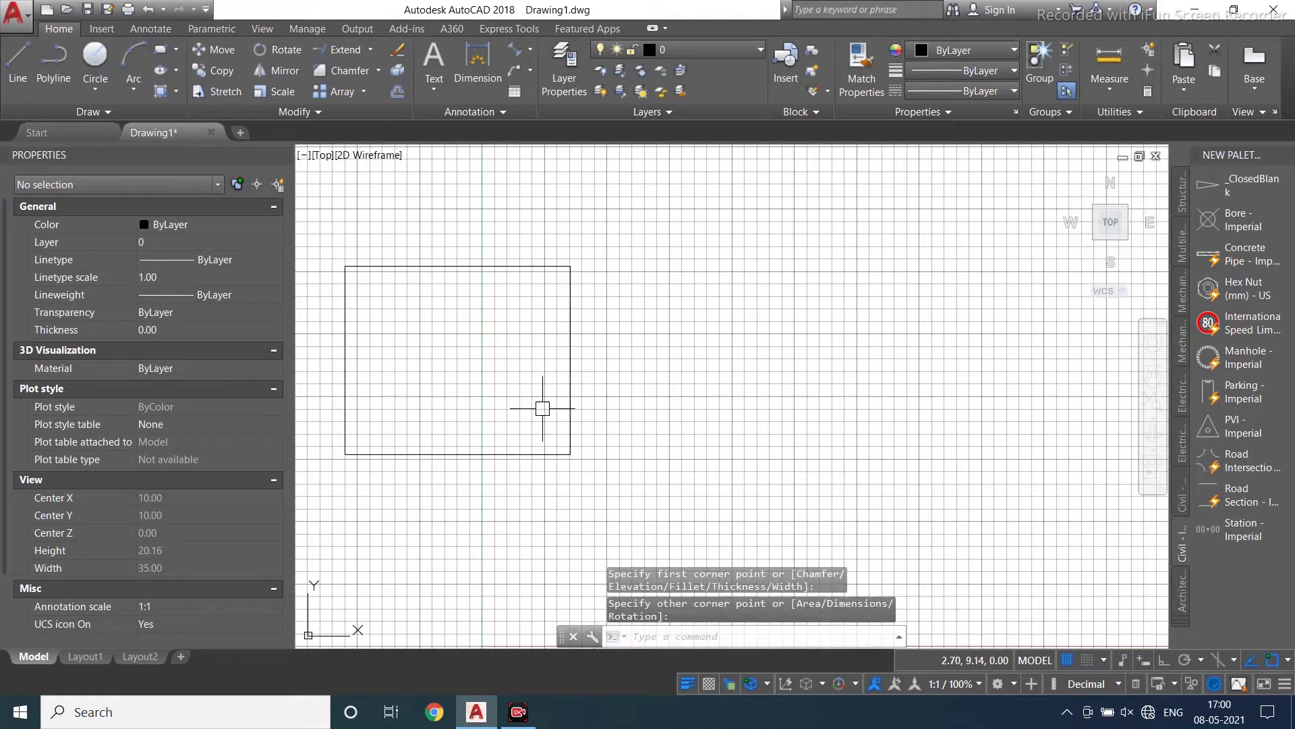
Dimension the rectangle's top edge, placing the dimension line above it.
{"action": "scroll", "coordinate": [419, 344], "scroll_direction": "down", "scroll_amount": 3}
{"action": "scroll", "coordinate": [457, 312], "scroll_direction": "up", "scroll_amount": 2}
{"action": "left_click", "coordinate": [478, 67]}
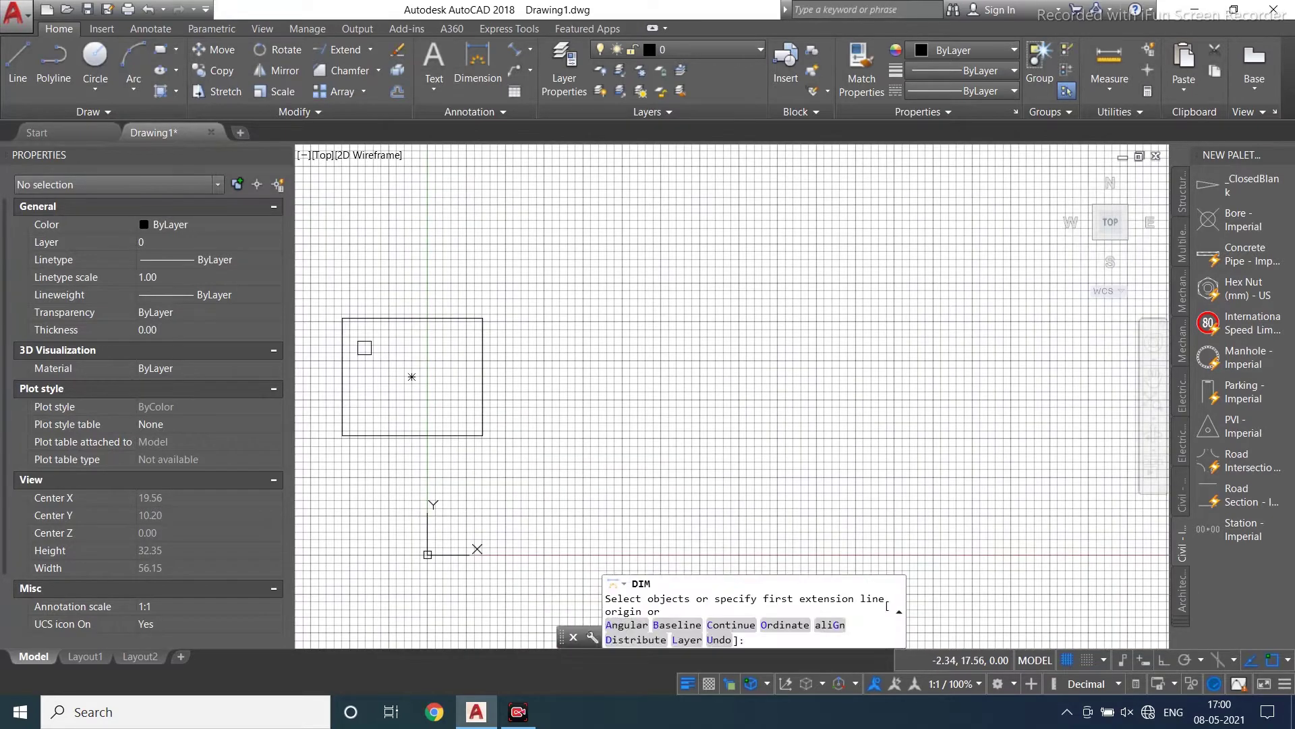
{"action": "left_click", "coordinate": [343, 318]}
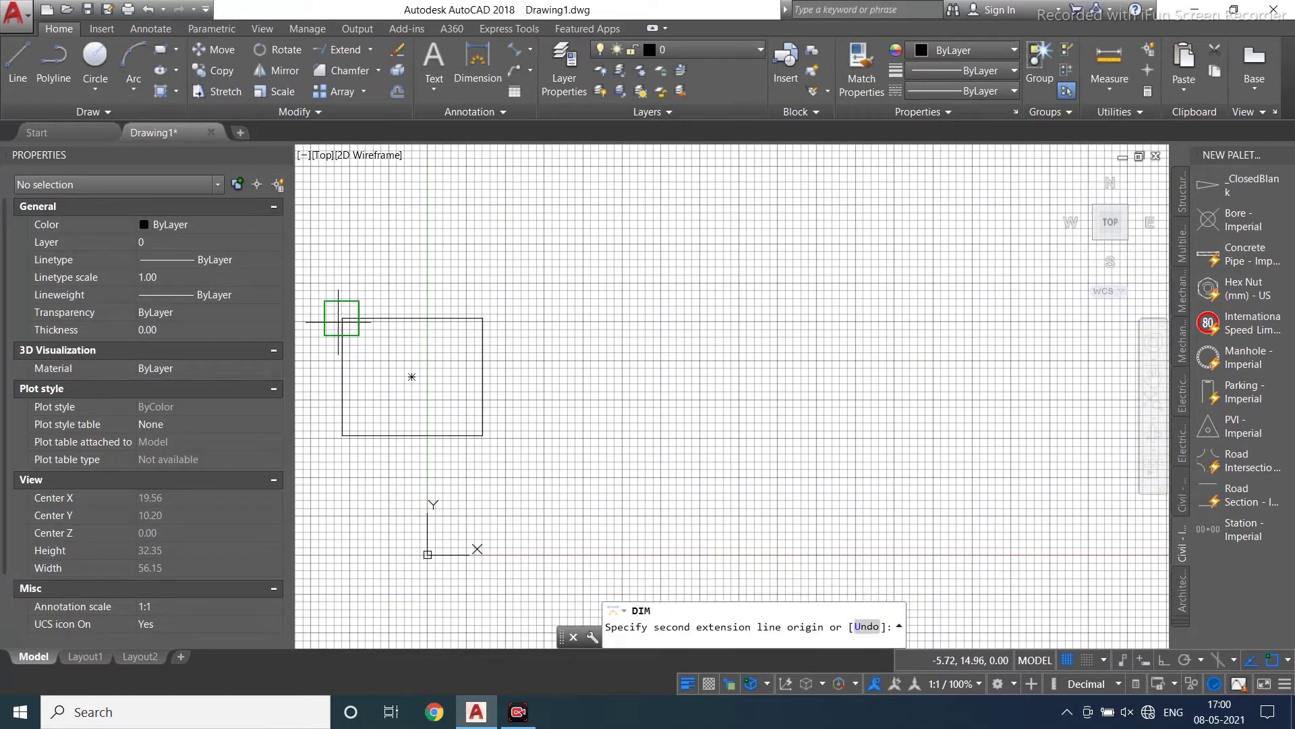
{"action": "left_click", "coordinate": [482, 317]}
{"action": "left_click", "coordinate": [475, 260]}
{"action": "scroll", "coordinate": [445, 394], "scroll_direction": "down", "scroll_amount": 4}
{"action": "scroll", "coordinate": [485, 344], "scroll_direction": "up", "scroll_amount": 1}
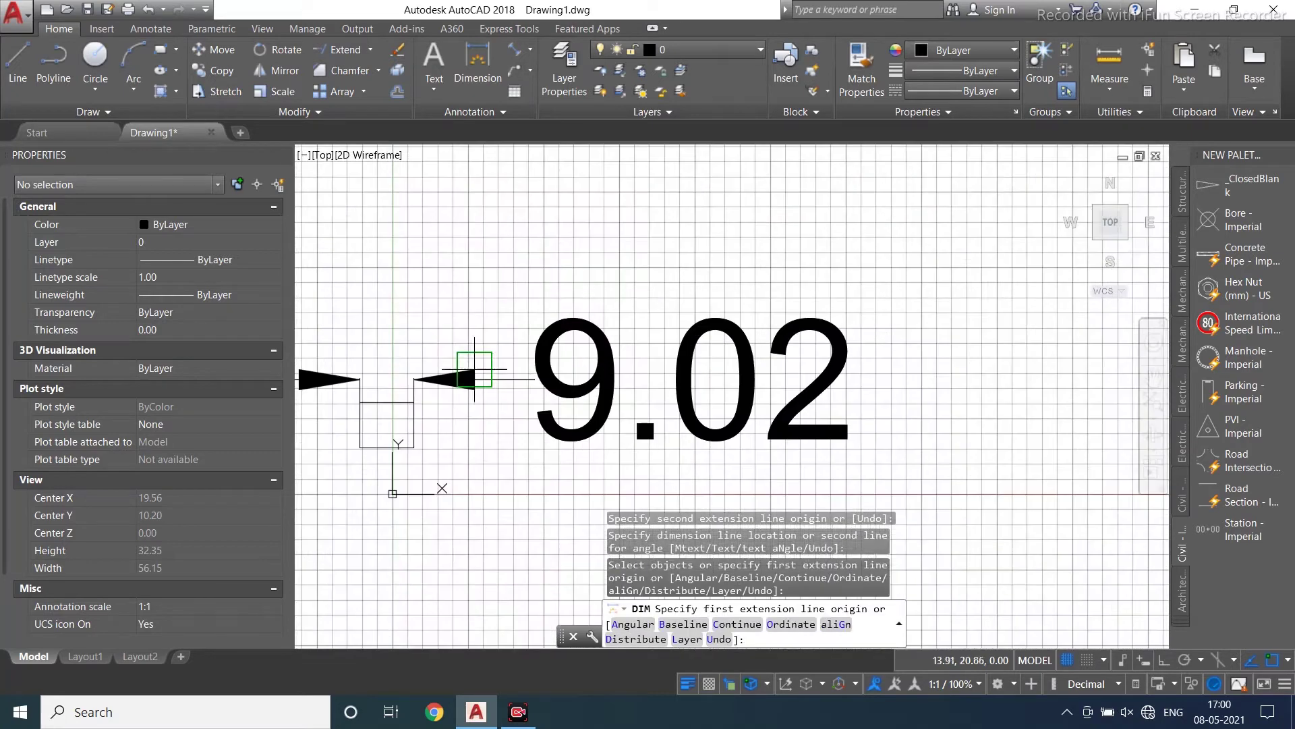
{"action": "key", "text": "Escape"}
{"action": "key", "text": "Escape"}
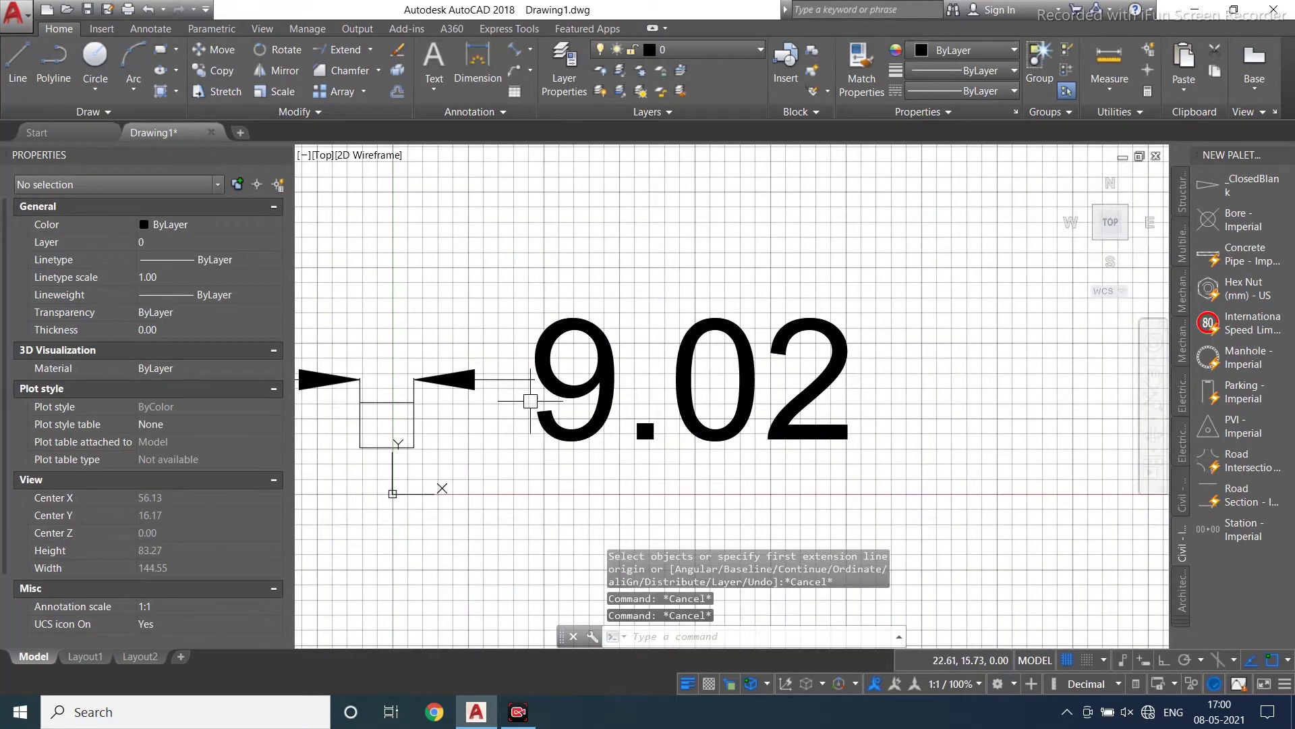
Modify the Standard dimension style, setting the arrow size to 5 and the text height to 10.
{"action": "type", "text": "D"}
{"action": "key", "text": "Return"}
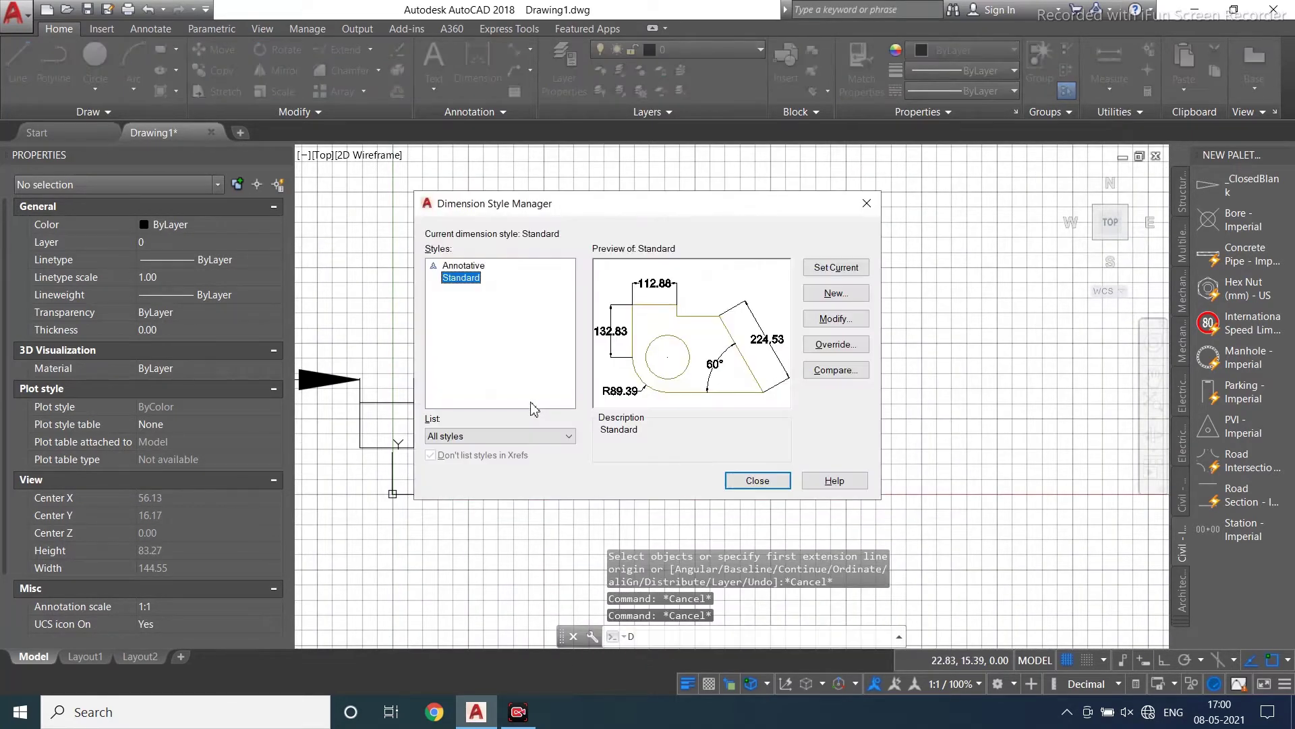
{"action": "left_click", "coordinate": [841, 321]}
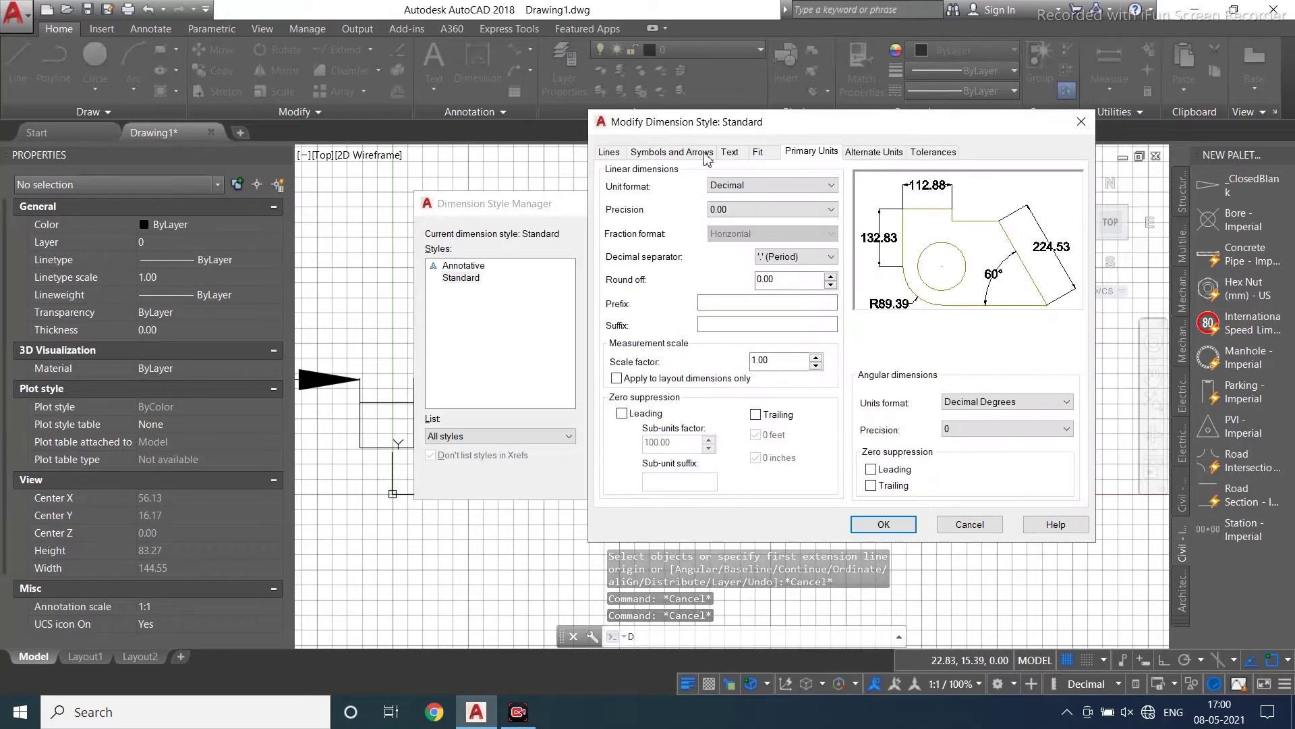
{"action": "left_click", "coordinate": [672, 151]}
{"action": "double_click", "coordinate": [646, 317]}
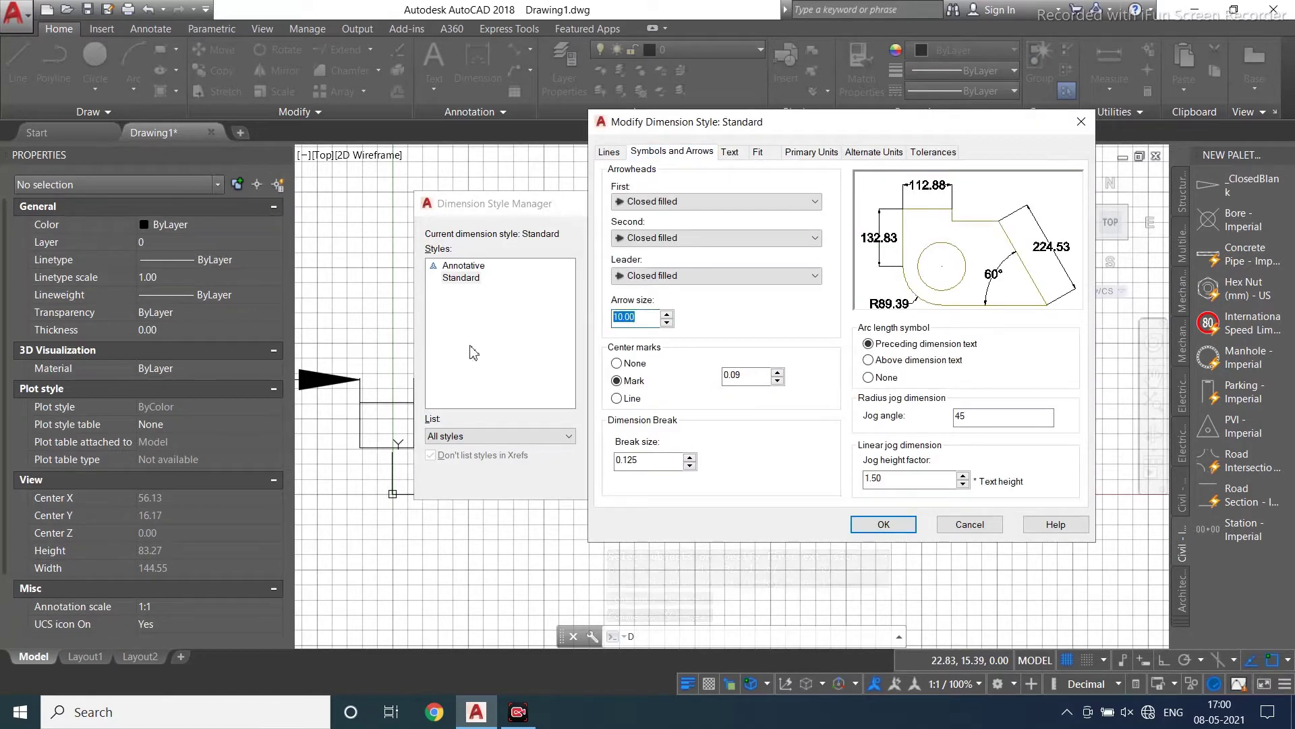
{"action": "type", "text": "5"}
{"action": "left_click", "coordinate": [734, 152]}
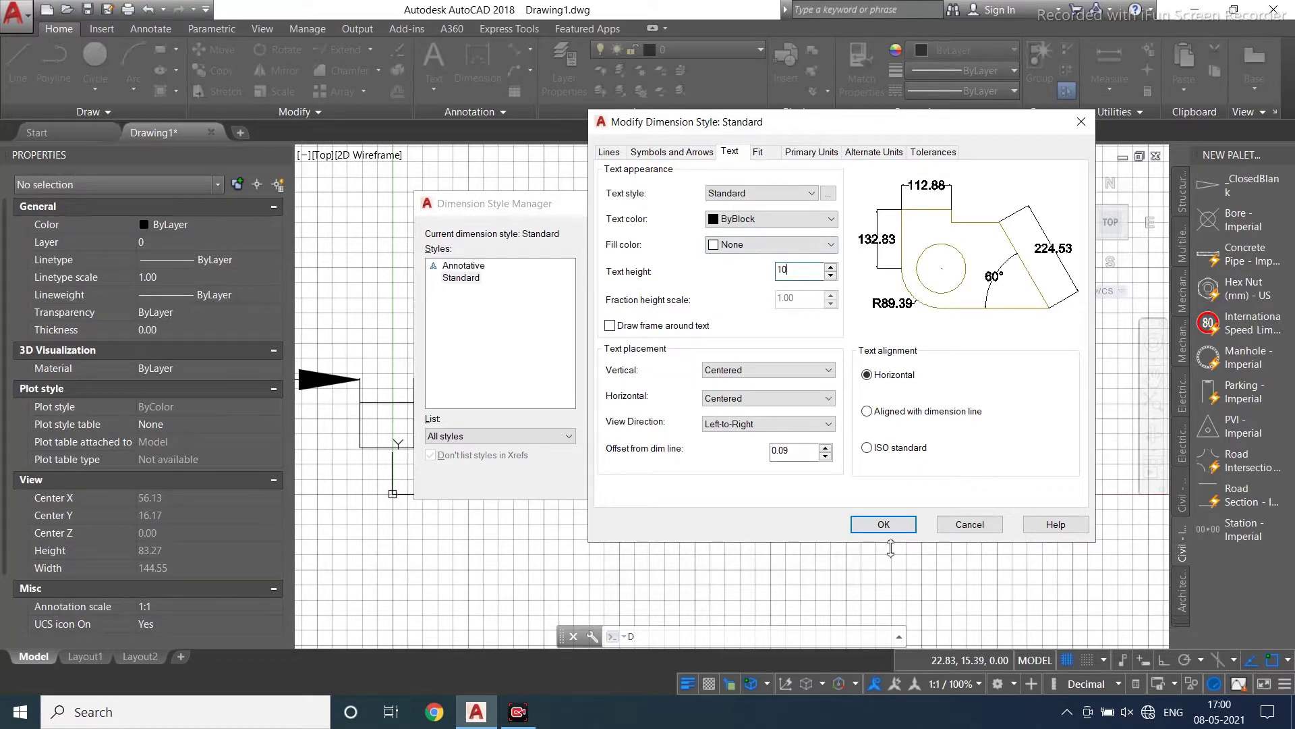
{"action": "left_click", "coordinate": [884, 524]}
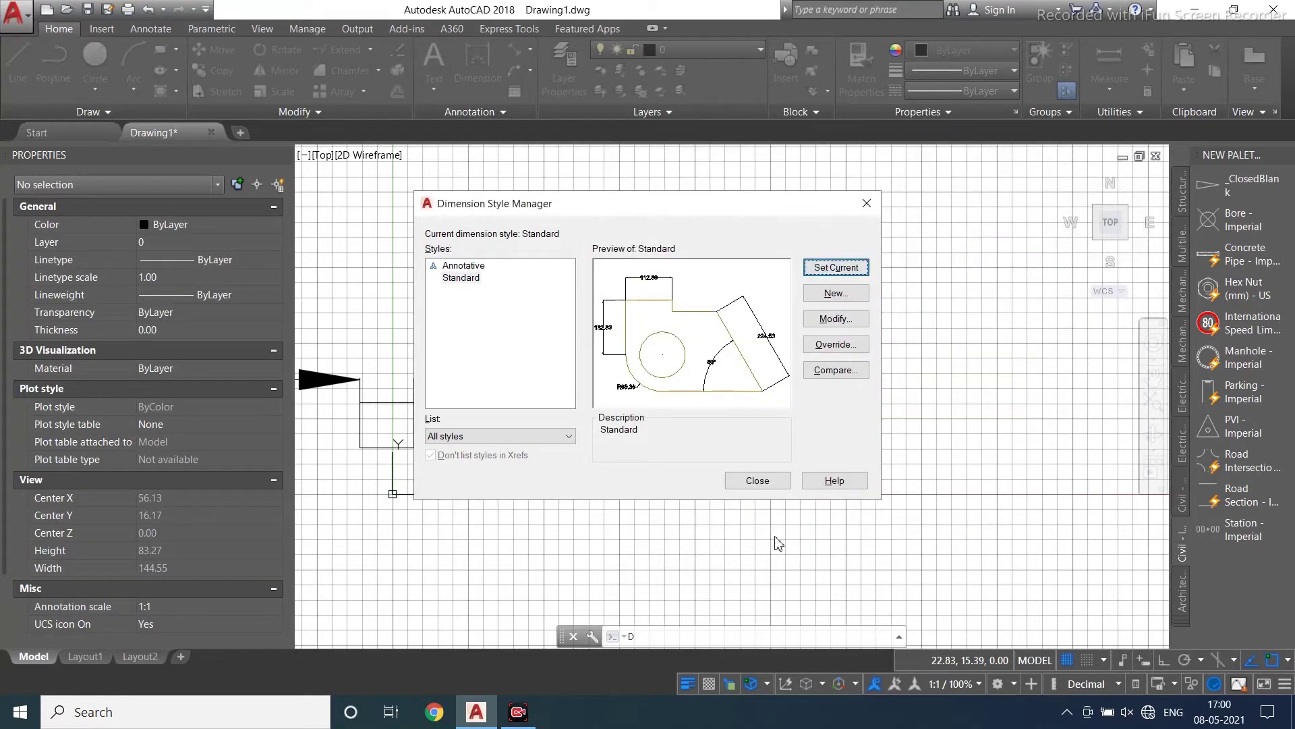
{"action": "left_click", "coordinate": [757, 479]}
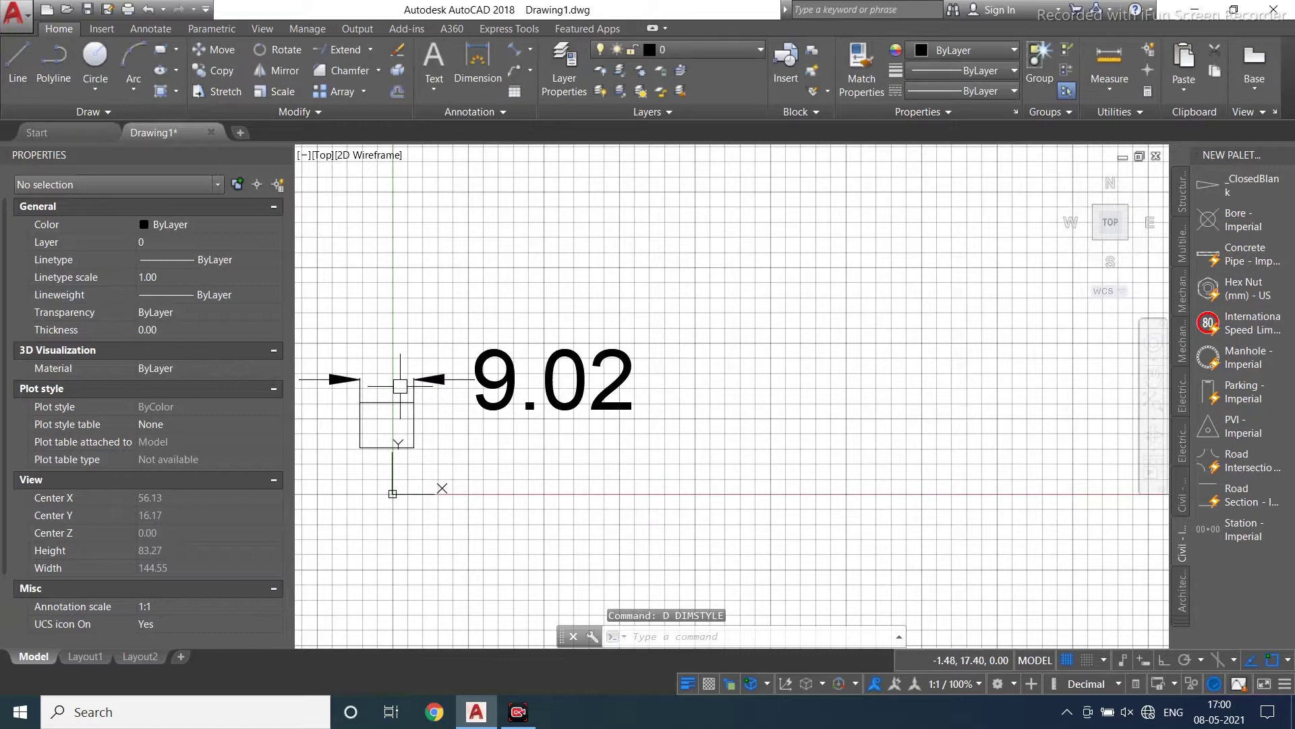
{"action": "scroll", "coordinate": [399, 385], "scroll_direction": "up", "scroll_amount": 2}
{"action": "scroll", "coordinate": [550, 317], "scroll_direction": "down", "scroll_amount": 2}
{"action": "left_click", "coordinate": [675, 276]}
{"action": "key", "text": "Escape"}
{"action": "key", "text": "Escape"}
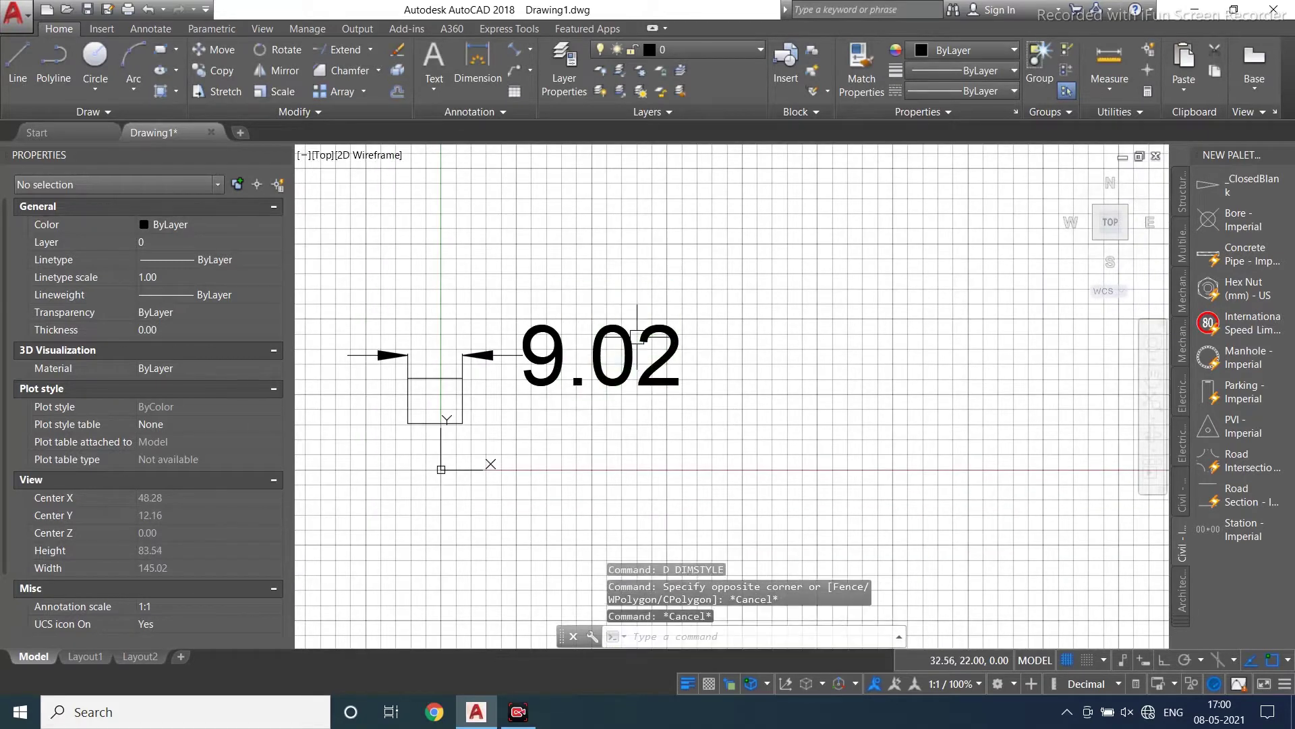
Set the Standard dimension style's text height to 4 and reduce its arrow size.
{"action": "type", "text": "D"}
{"action": "key", "text": "Return"}
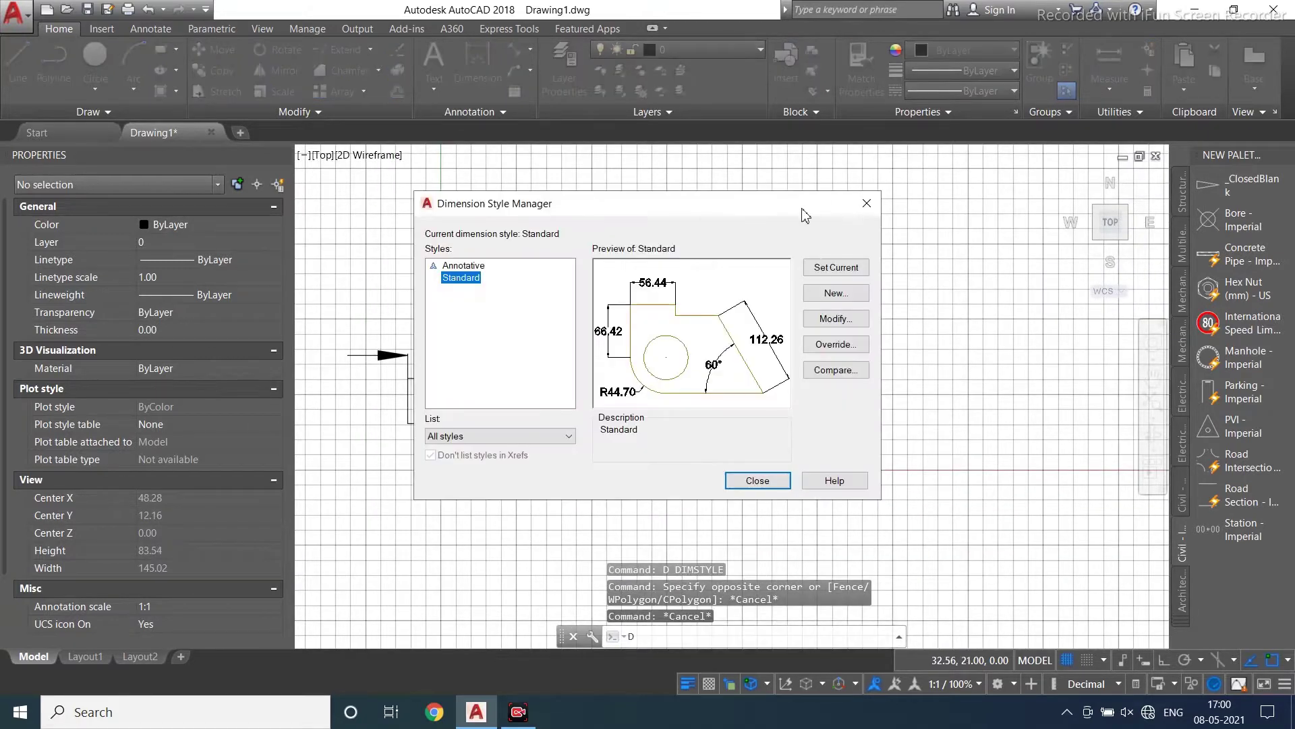
{"action": "left_click", "coordinate": [836, 318]}
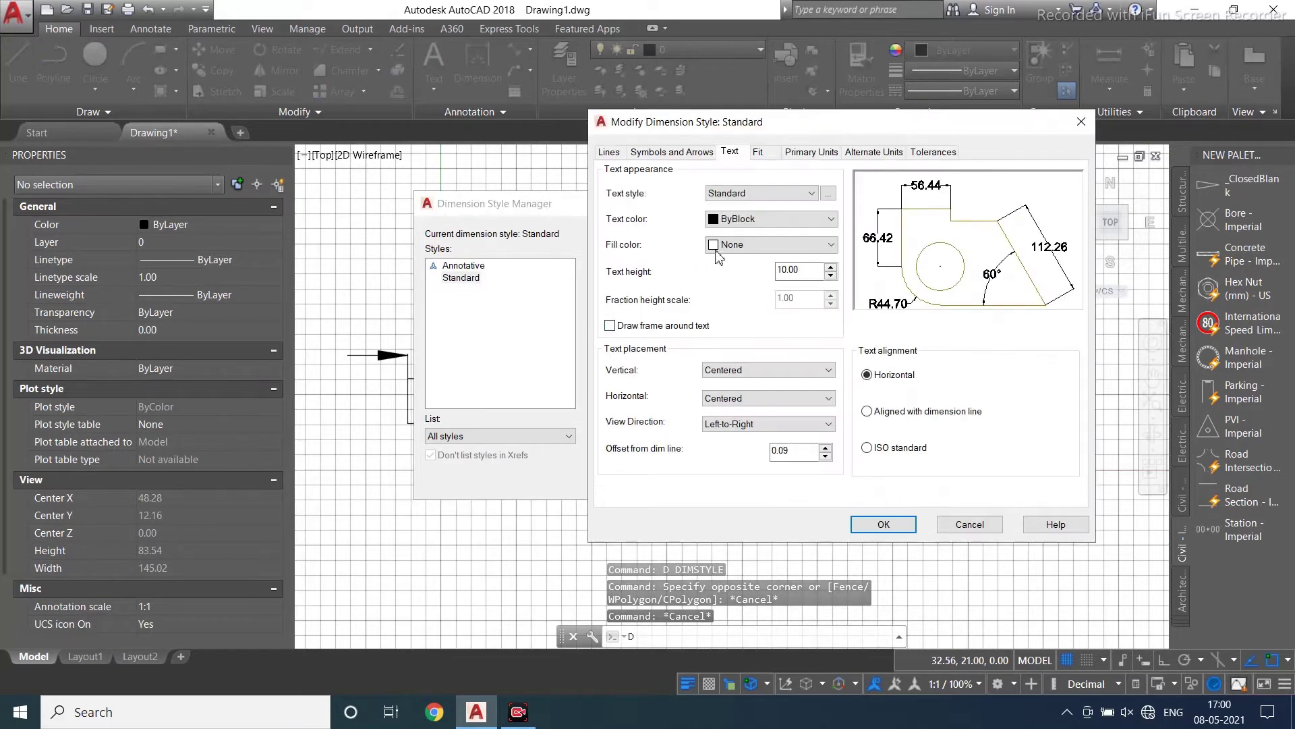
{"action": "double_click", "coordinate": [805, 271]}
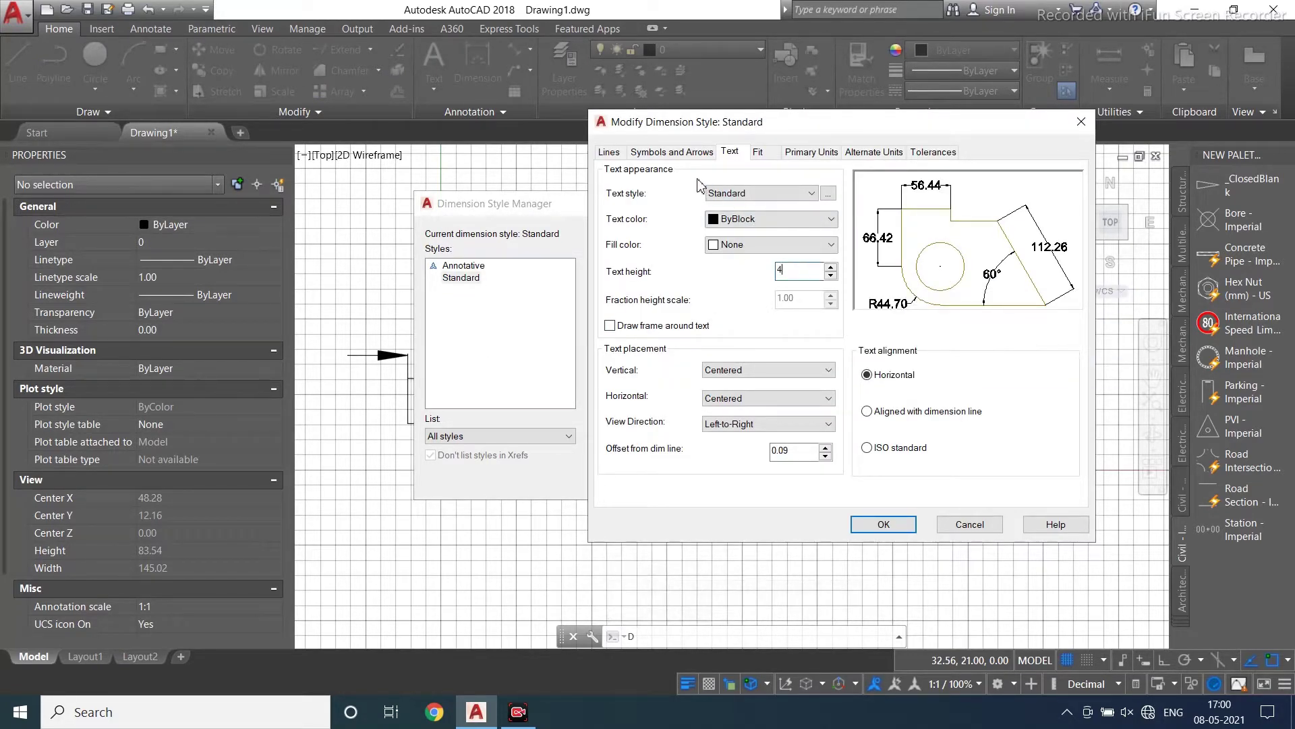
{"action": "type", "text": "4"}
{"action": "left_click", "coordinate": [671, 151]}
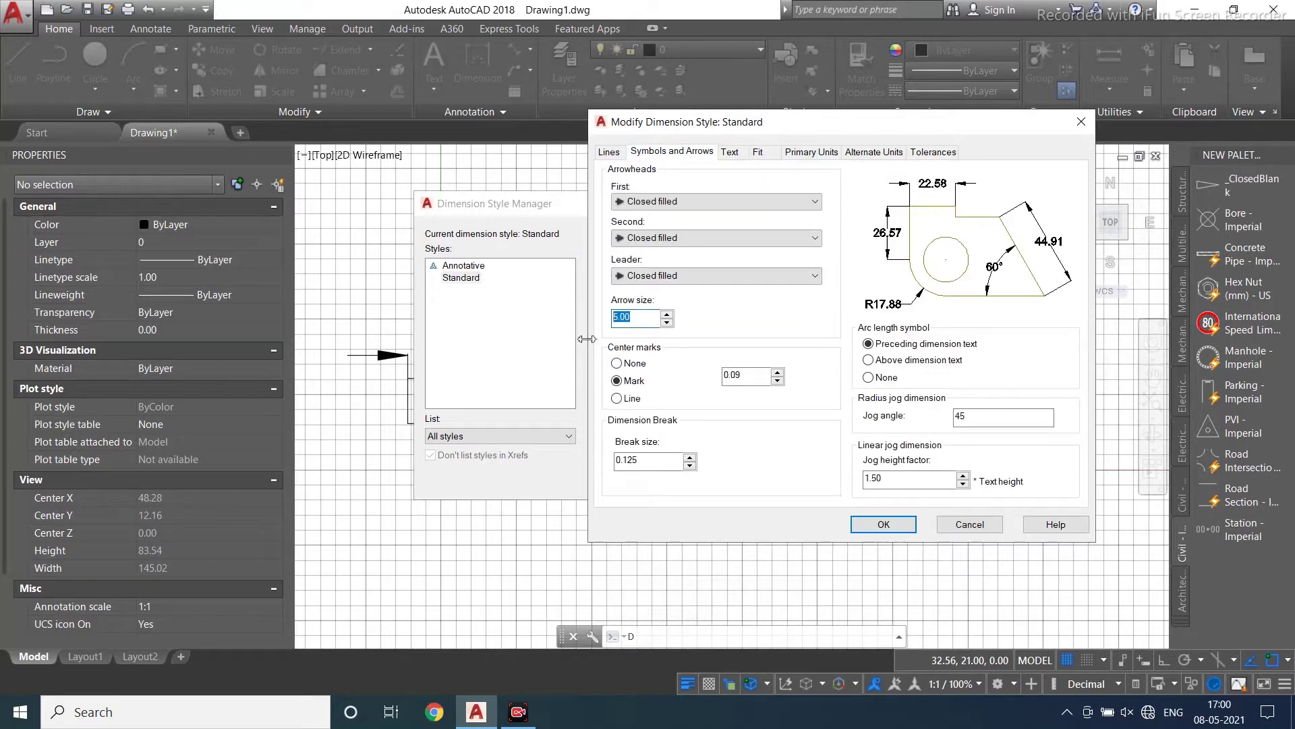
{"action": "left_click", "coordinate": [883, 524]}
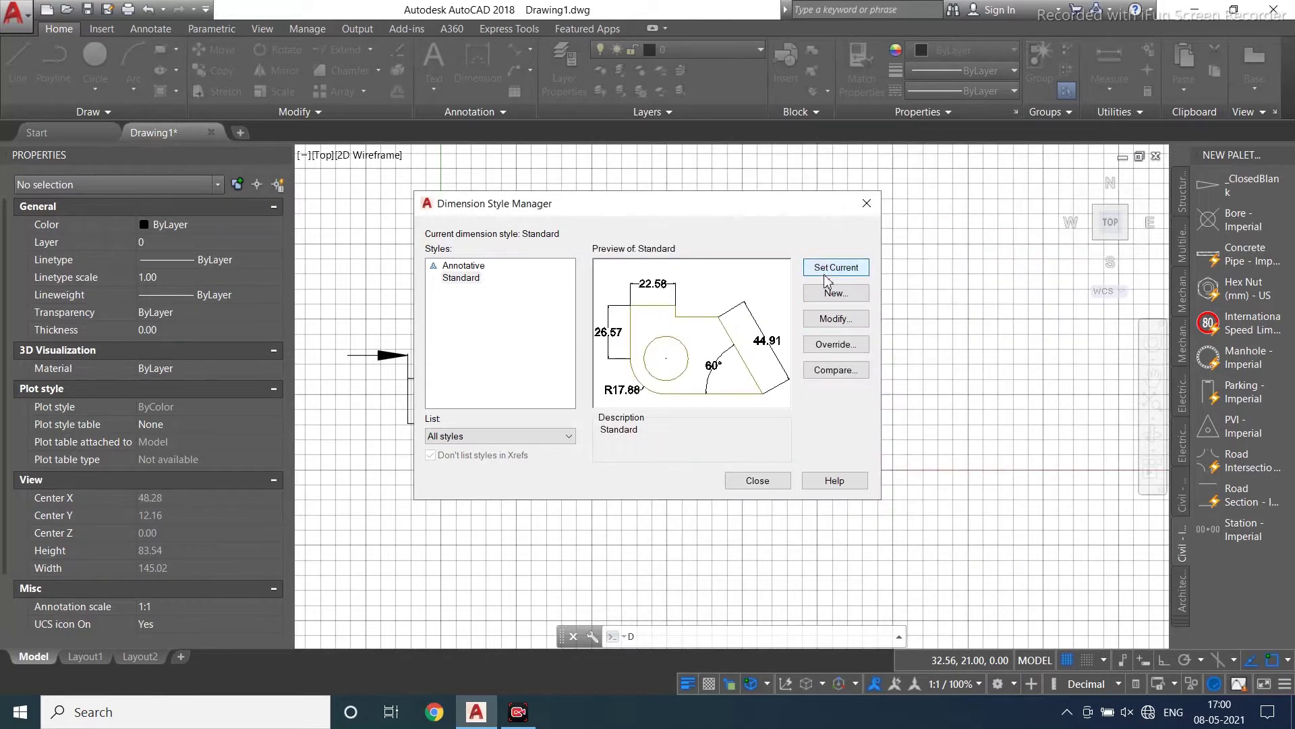
{"action": "left_click", "coordinate": [763, 481]}
Move the rectangle and its dimension horizontally, clear of the Y axis, to the right of the origin.
{"action": "scroll", "coordinate": [361, 390], "scroll_direction": "down", "scroll_amount": 2}
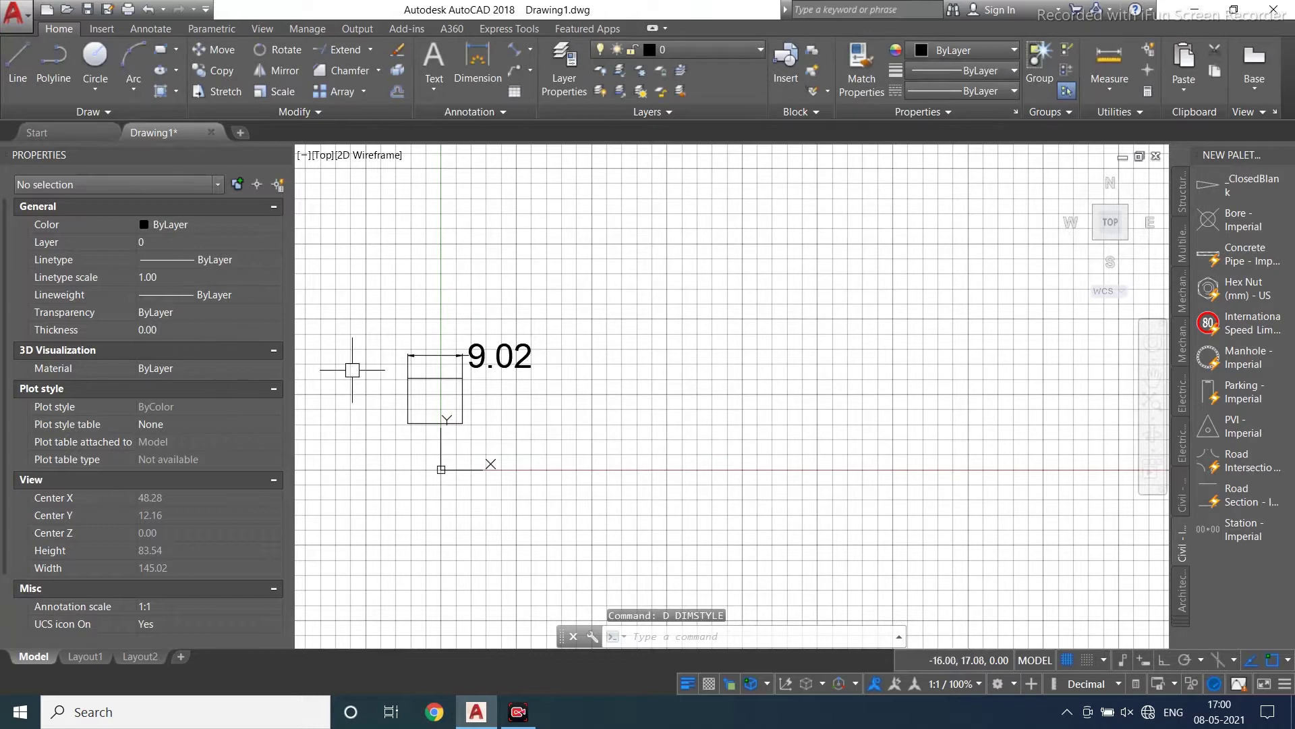
{"action": "scroll", "coordinate": [565, 215], "scroll_direction": "up", "scroll_amount": 3}
{"action": "left_click", "coordinate": [566, 215]}
{"action": "left_click", "coordinate": [302, 517]}
{"action": "type", "text": "m"}
{"action": "key", "text": "Return"}
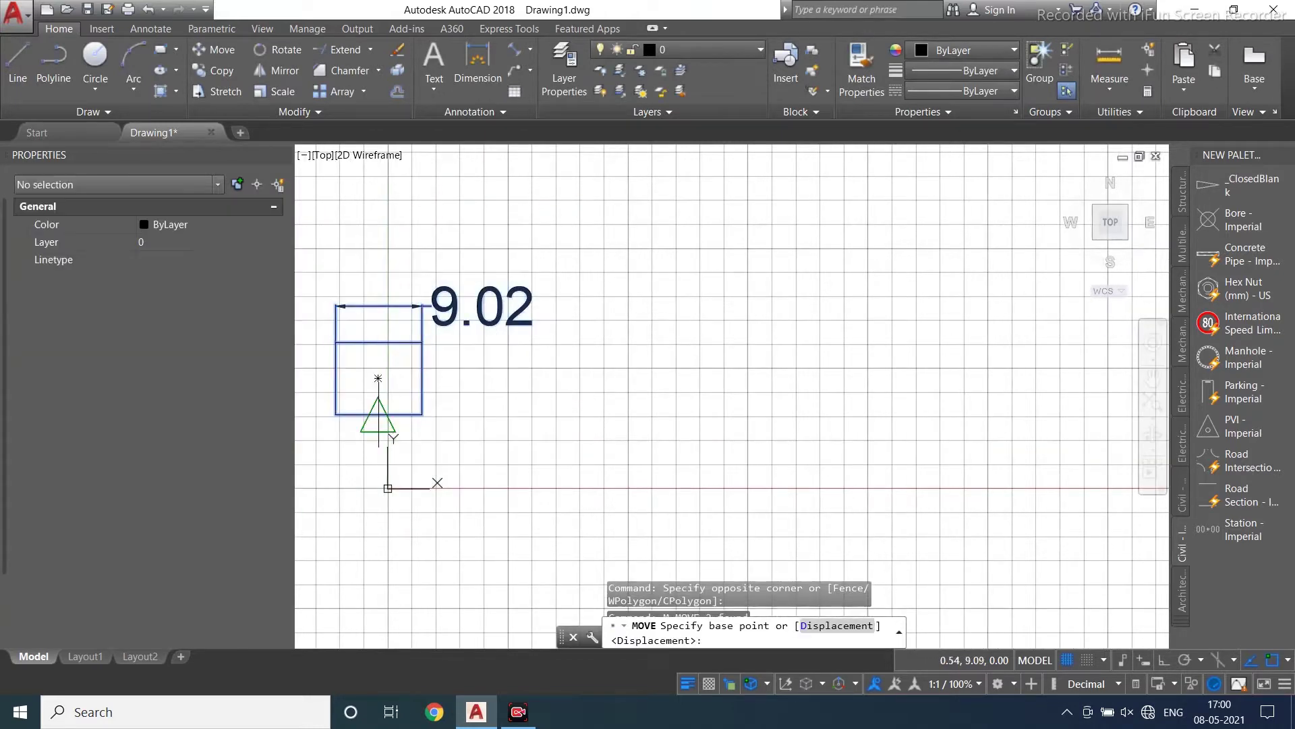
{"action": "left_click", "coordinate": [378, 414]}
{"action": "left_click", "coordinate": [591, 400]}
{"action": "mouse_move", "coordinate": [579, 413]}
{"action": "middle_mouse_down"}
{"action": "mouse_move", "coordinate": [540, 457]}
{"action": "mouse_move", "coordinate": [454, 454]}
{"action": "middle_mouse_up"}
{"action": "middle_click_drag", "start_coordinate": [437, 323], "coordinate": [536, 268]}
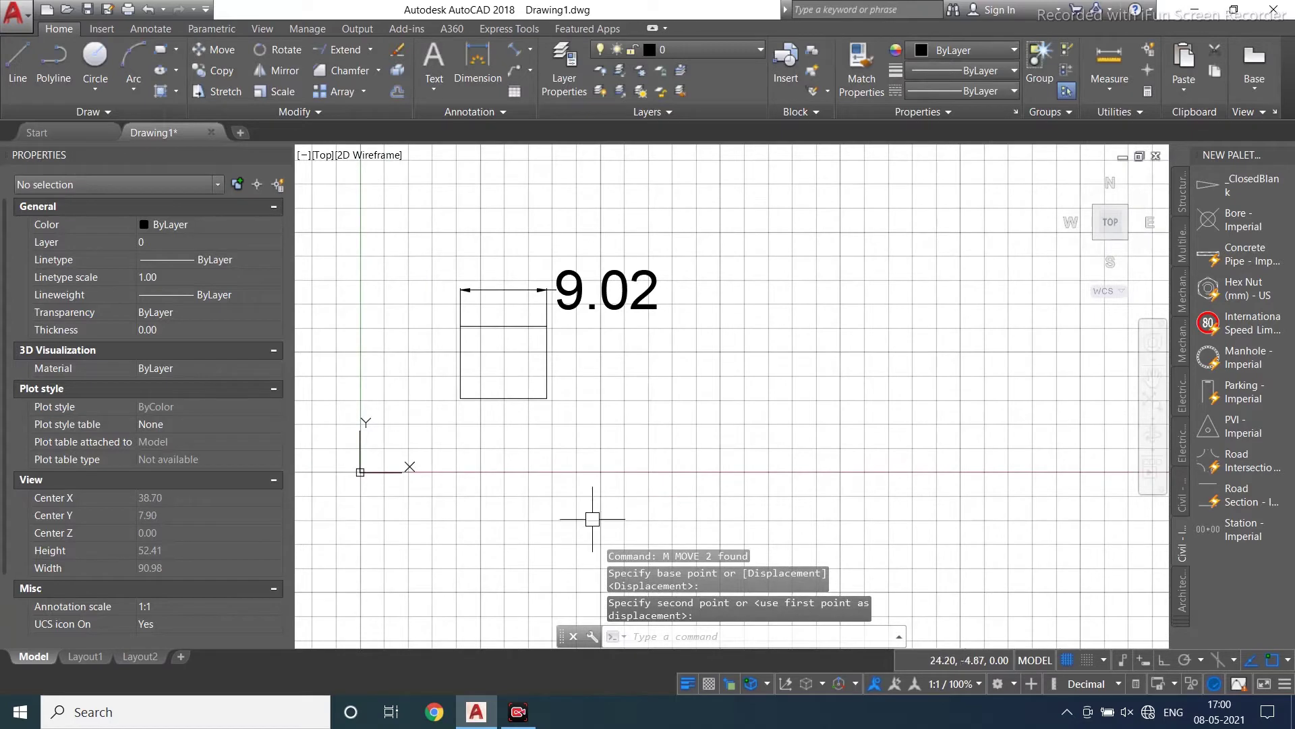
Draw a rectangle with length 100 and width 100 to the right of the small one, extending downward.
{"action": "left_click", "coordinate": [161, 50]}
{"action": "middle_click_drag", "start_coordinate": [782, 294], "coordinate": [687, 347]}
{"action": "left_click", "coordinate": [655, 301]}
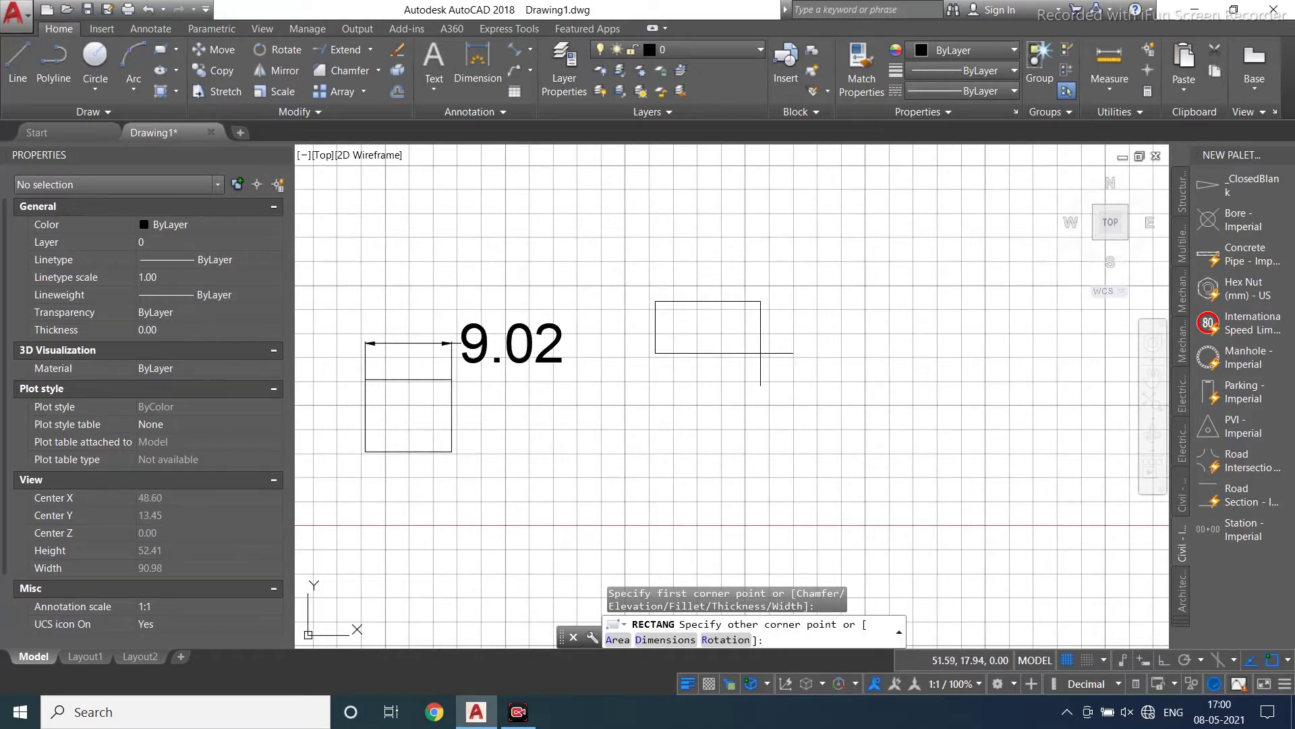
{"action": "left_click", "coordinate": [675, 639]}
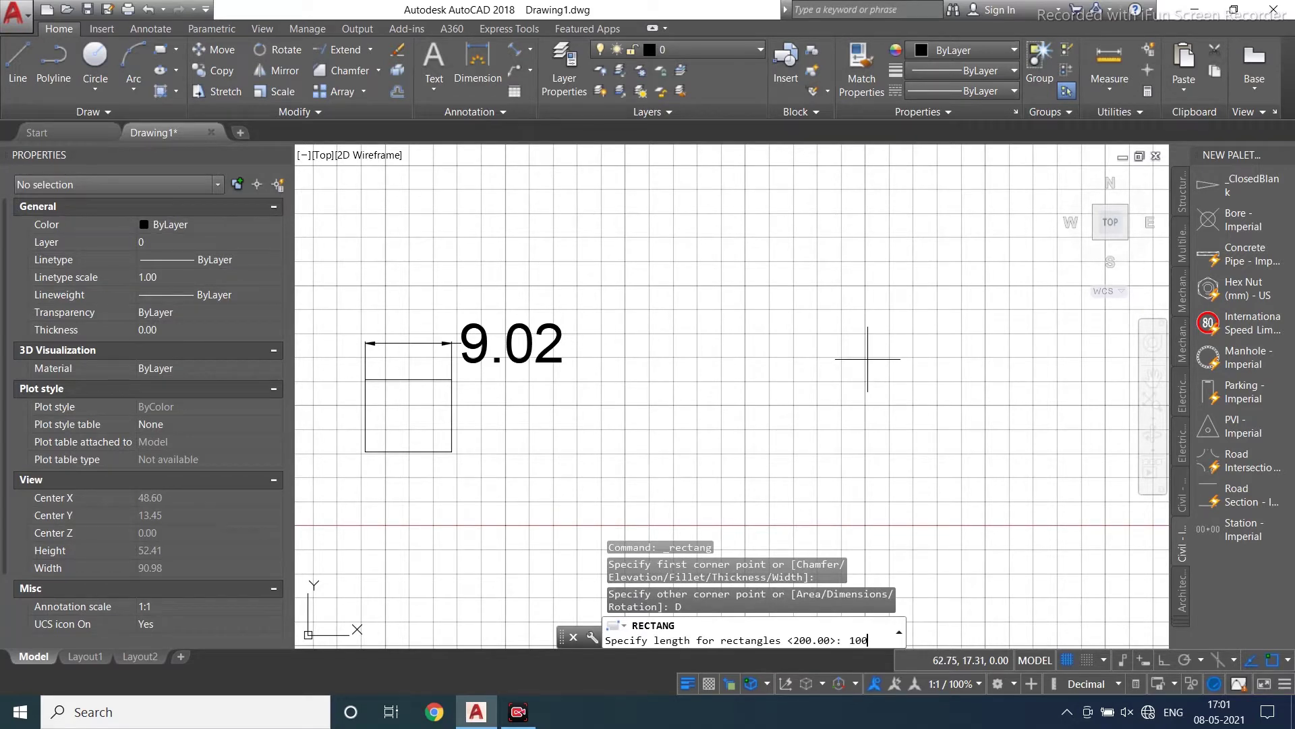
{"action": "key", "text": "Return"}
{"action": "type", "text": "10"}
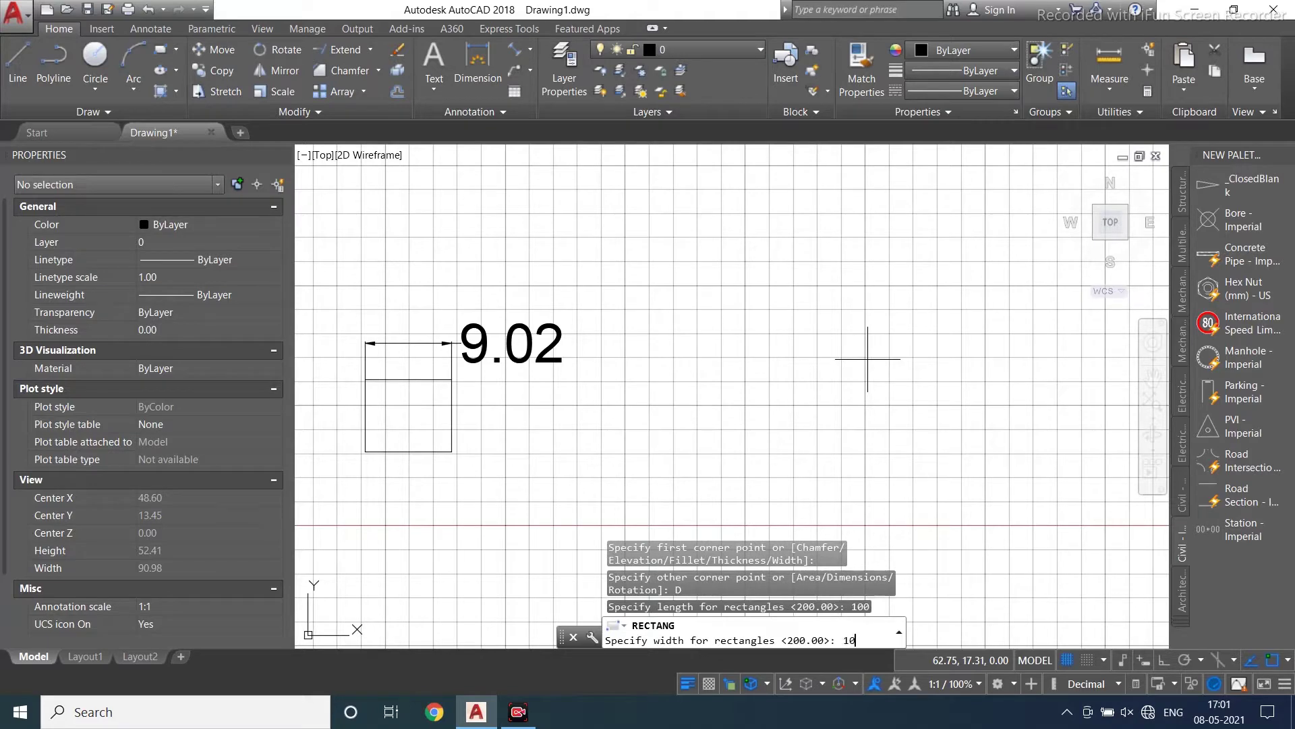
{"action": "type", "text": "0"}
{"action": "key", "text": "Return"}
{"action": "scroll", "coordinate": [820, 368], "scroll_direction": "down", "scroll_amount": 10}
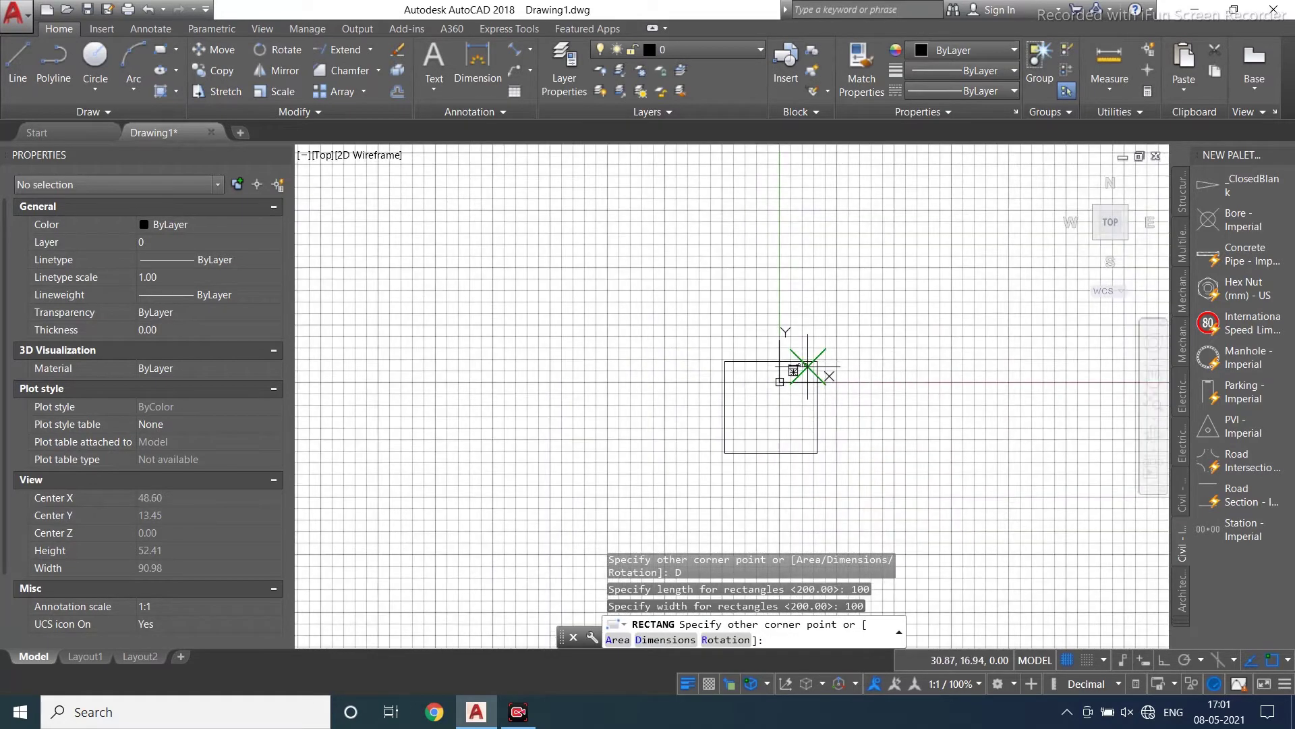
{"action": "left_click", "coordinate": [979, 388]}
{"action": "scroll", "coordinate": [901, 418], "scroll_direction": "up", "scroll_amount": 2}
{"action": "middle_click_drag", "start_coordinate": [868, 425], "coordinate": [641, 412]}
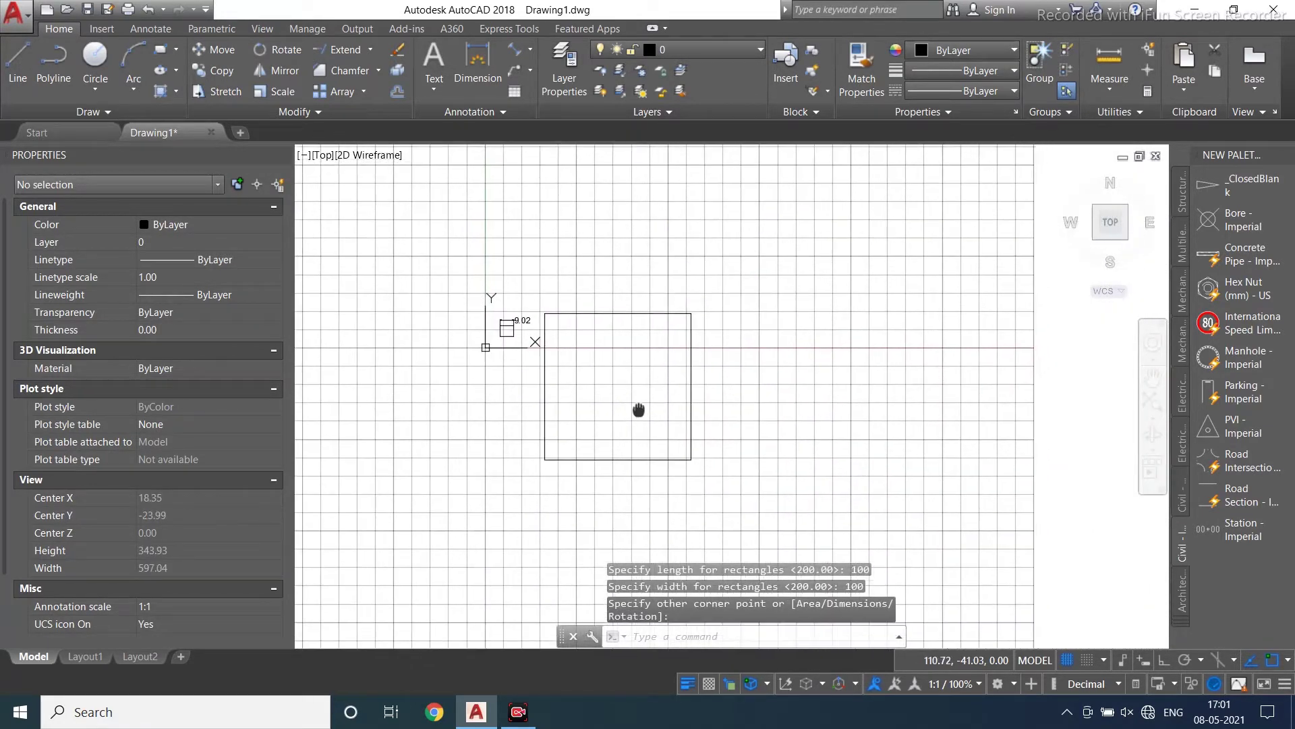
Dimension the large square's top edge, placing the dimension line above it.
{"action": "left_click", "coordinate": [486, 83]}
{"action": "left_click", "coordinate": [545, 313]}
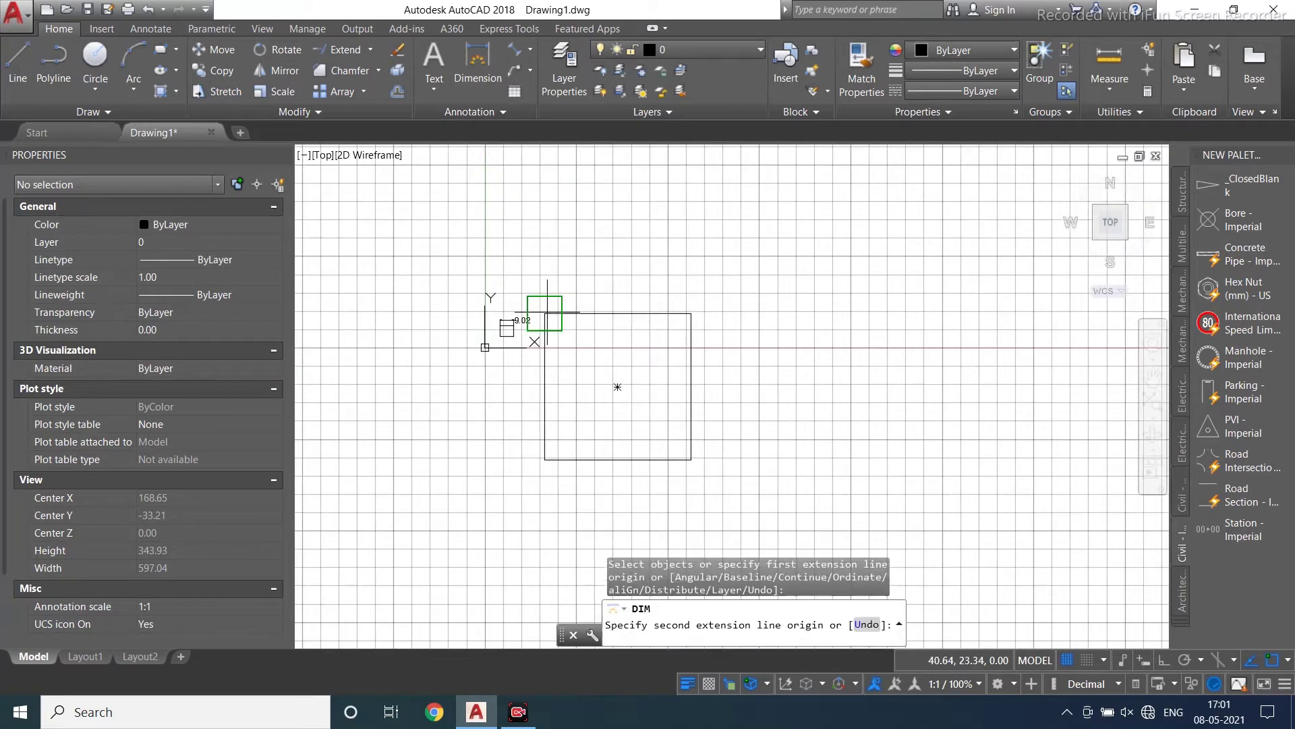
{"action": "left_click", "coordinate": [691, 313]}
{"action": "left_click", "coordinate": [667, 297]}
{"action": "scroll", "coordinate": [695, 329], "scroll_direction": "up", "scroll_amount": 2}
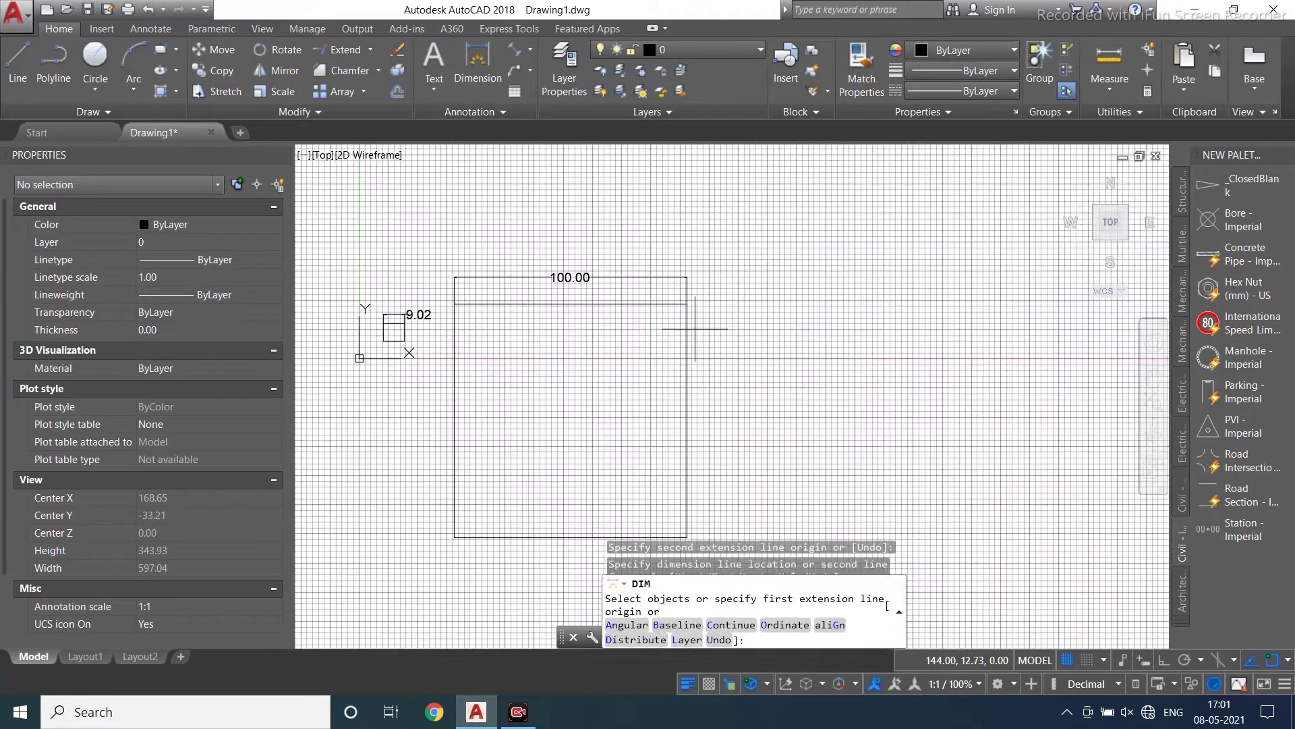
Dimension the large square's right edge, placing the dimension line outside it.
{"action": "left_click", "coordinate": [687, 304]}
{"action": "middle_click_drag", "start_coordinate": [688, 439], "coordinate": [611, 297]}
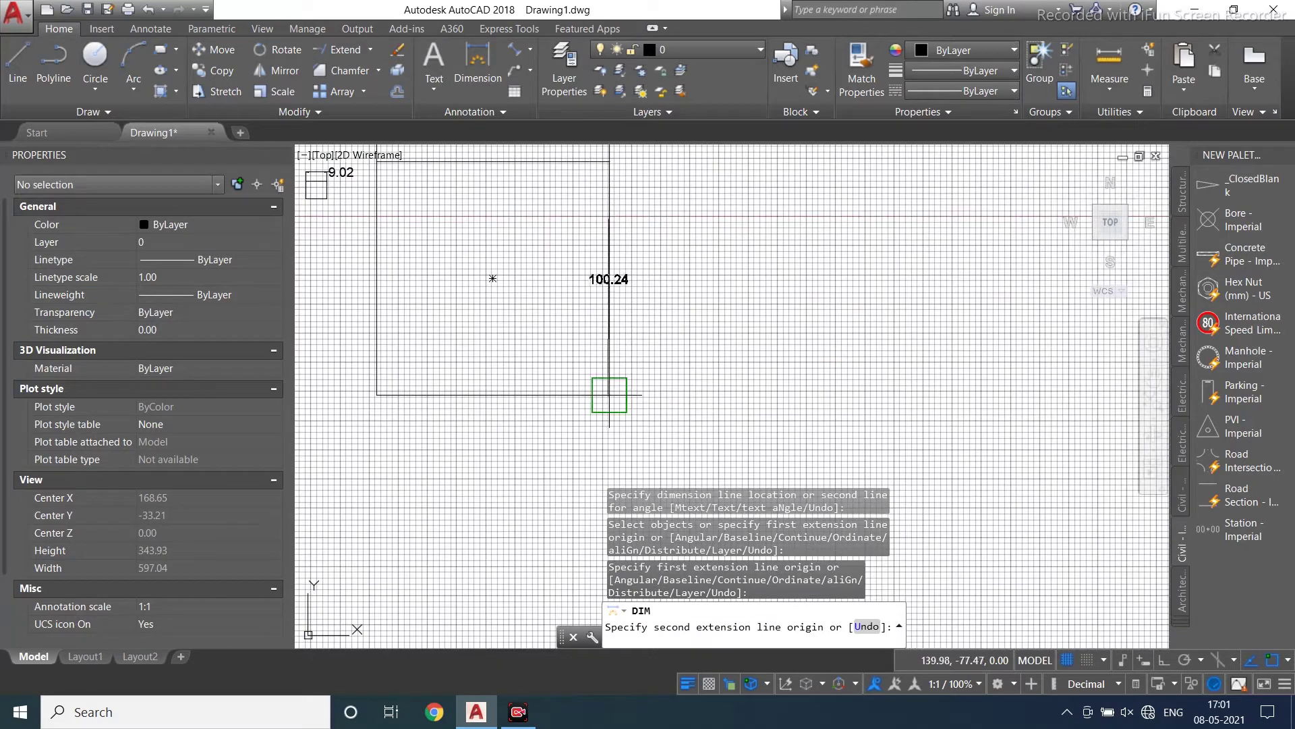
{"action": "left_click", "coordinate": [609, 395]}
{"action": "left_click", "coordinate": [658, 291]}
{"action": "scroll", "coordinate": [695, 472], "scroll_direction": "down", "scroll_amount": 2}
{"action": "scroll", "coordinate": [613, 196], "scroll_direction": "up", "scroll_amount": 2}
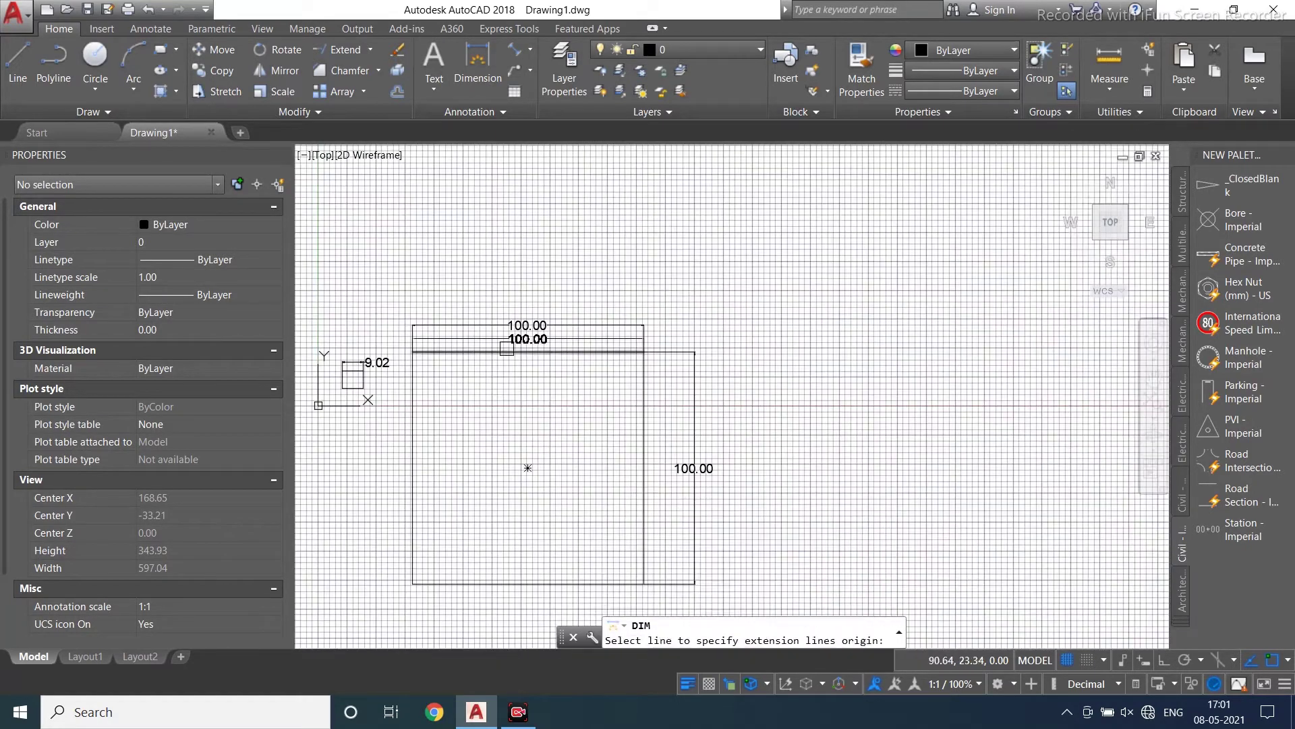
Move the large 100 by 100 square and its two dimensions straight up, clear above the X axis.
{"action": "scroll", "coordinate": [607, 326], "scroll_direction": "down", "scroll_amount": 2}
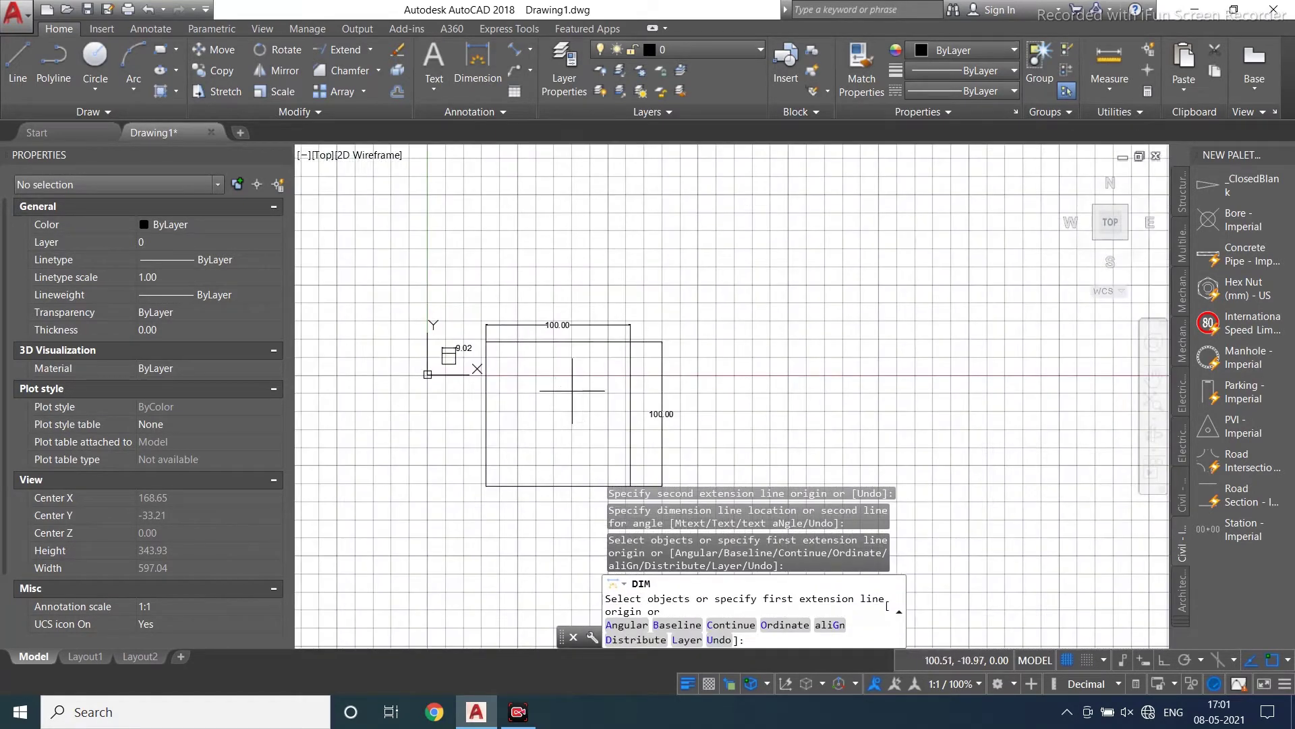
{"action": "key", "text": "Escape"}
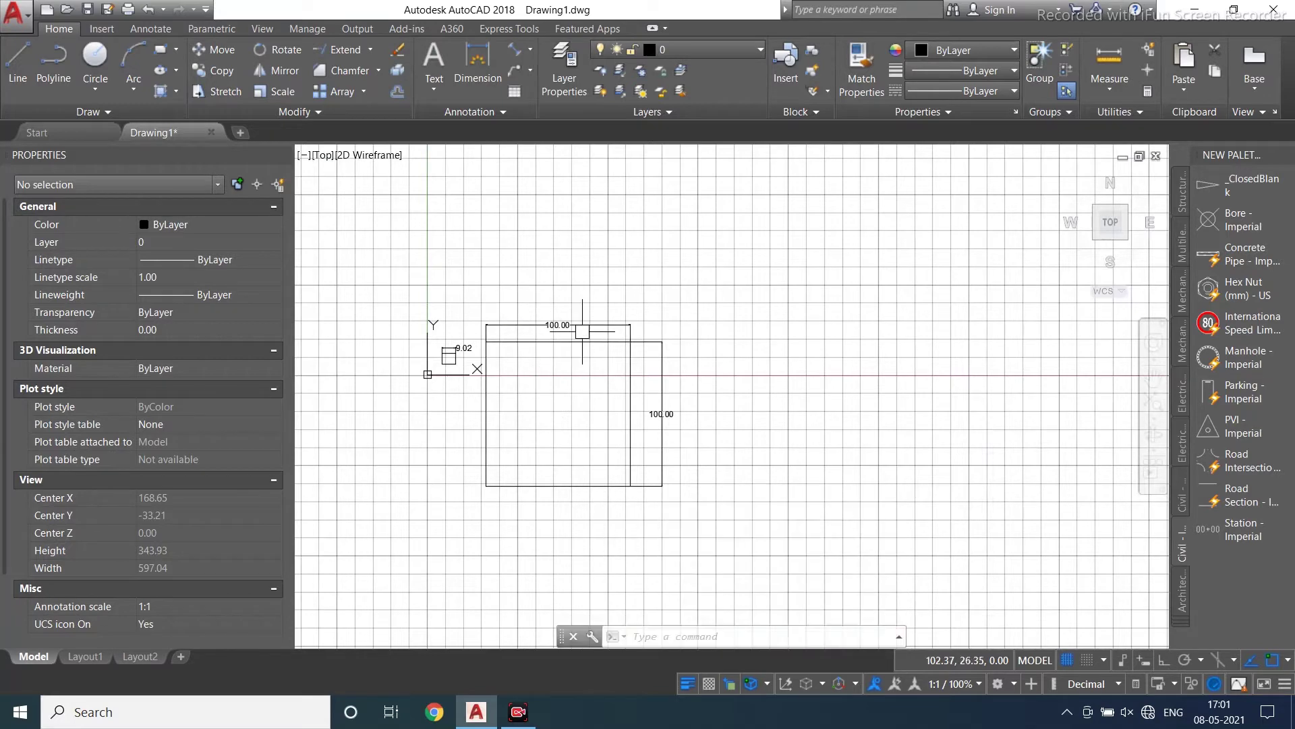
{"action": "key", "text": "Escape"}
{"action": "key", "text": "Escape"}
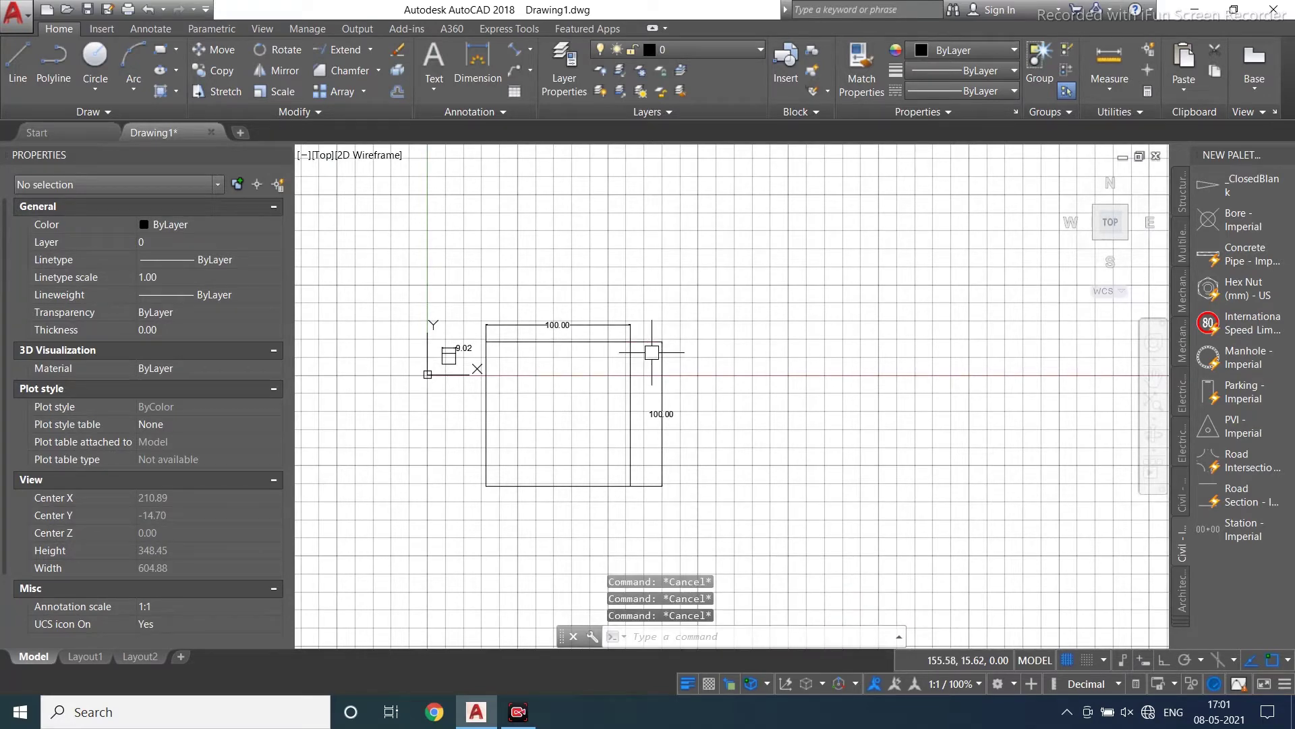
{"action": "left_click", "coordinate": [721, 267]}
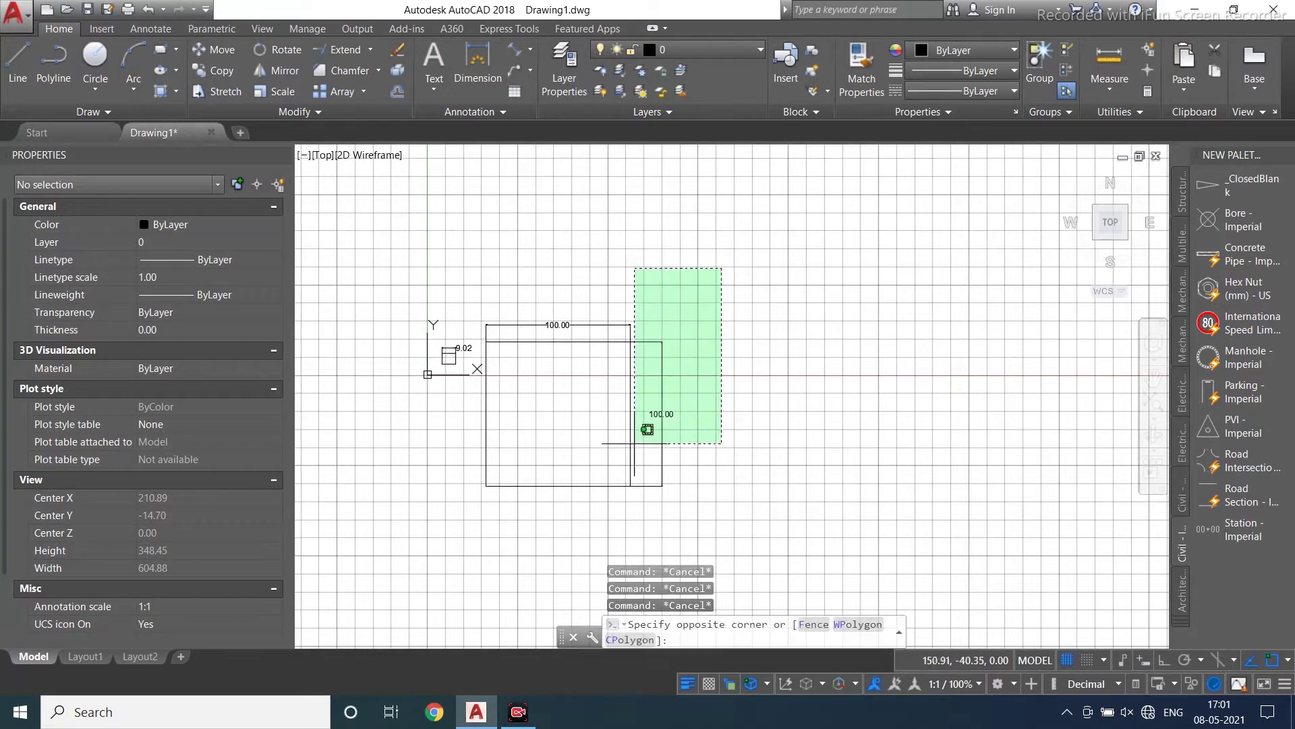
{"action": "left_click", "coordinate": [477, 536]}
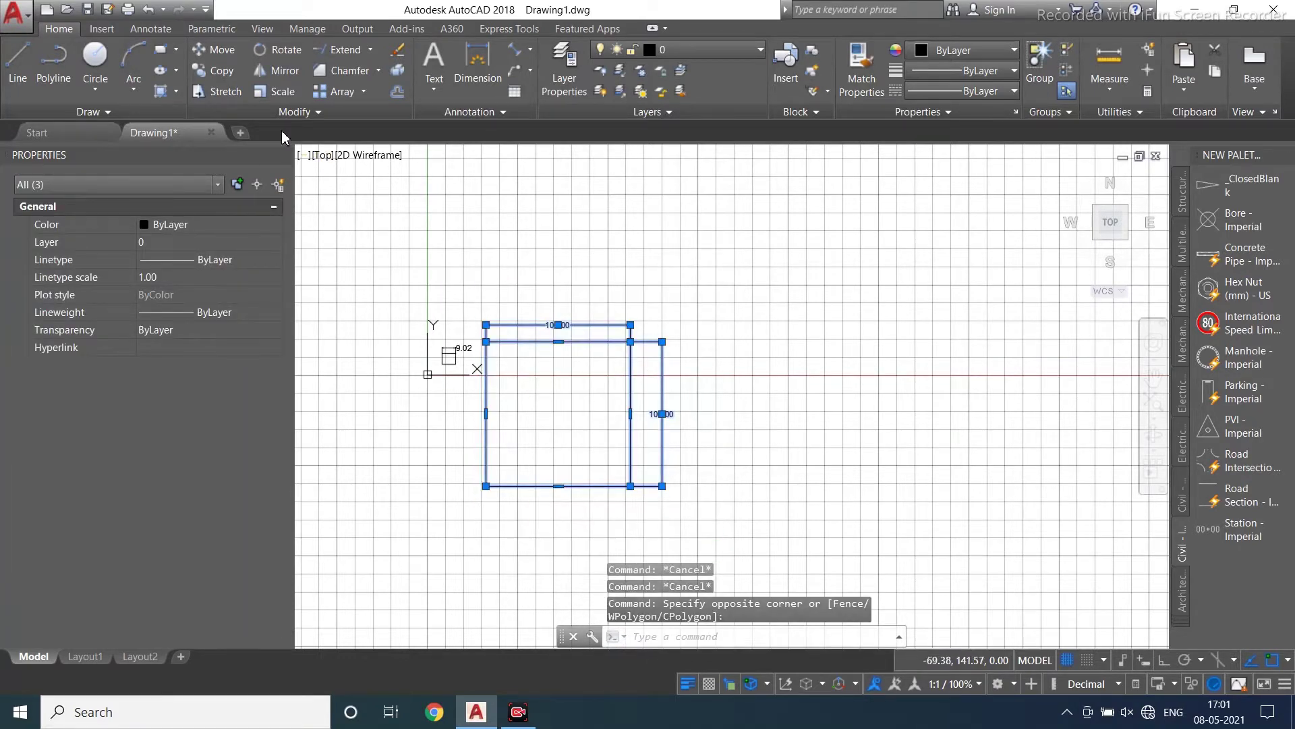
{"action": "left_click", "coordinate": [222, 52]}
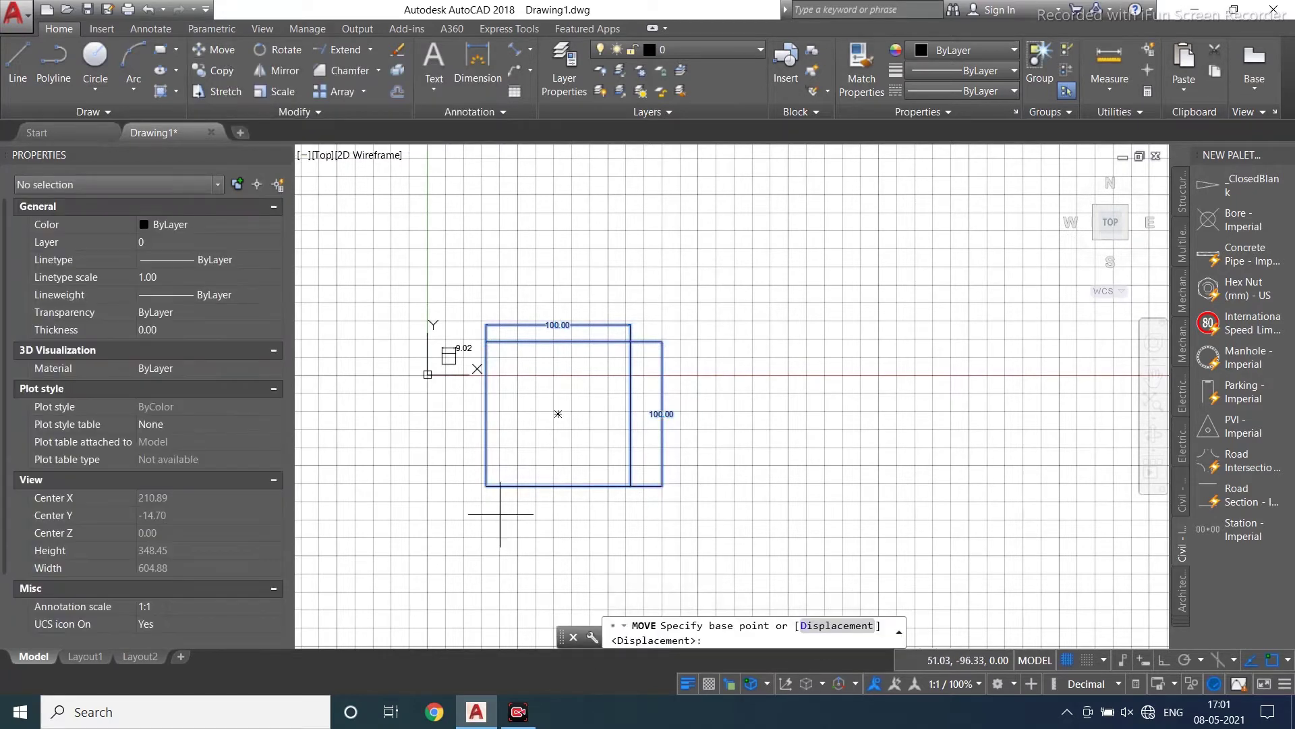
{"action": "left_click", "coordinate": [486, 486]}
{"action": "left_click", "coordinate": [488, 283]}
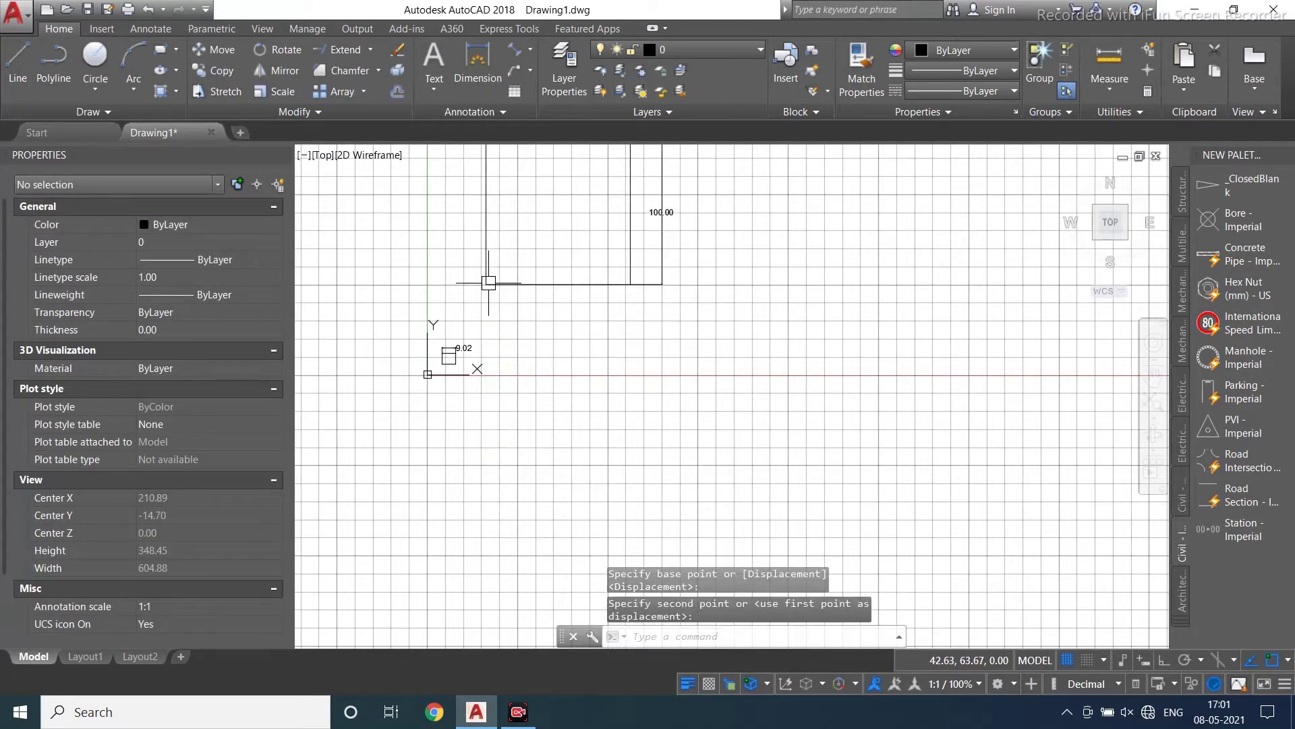
{"action": "middle_click_drag", "start_coordinate": [501, 323], "coordinate": [453, 373]}
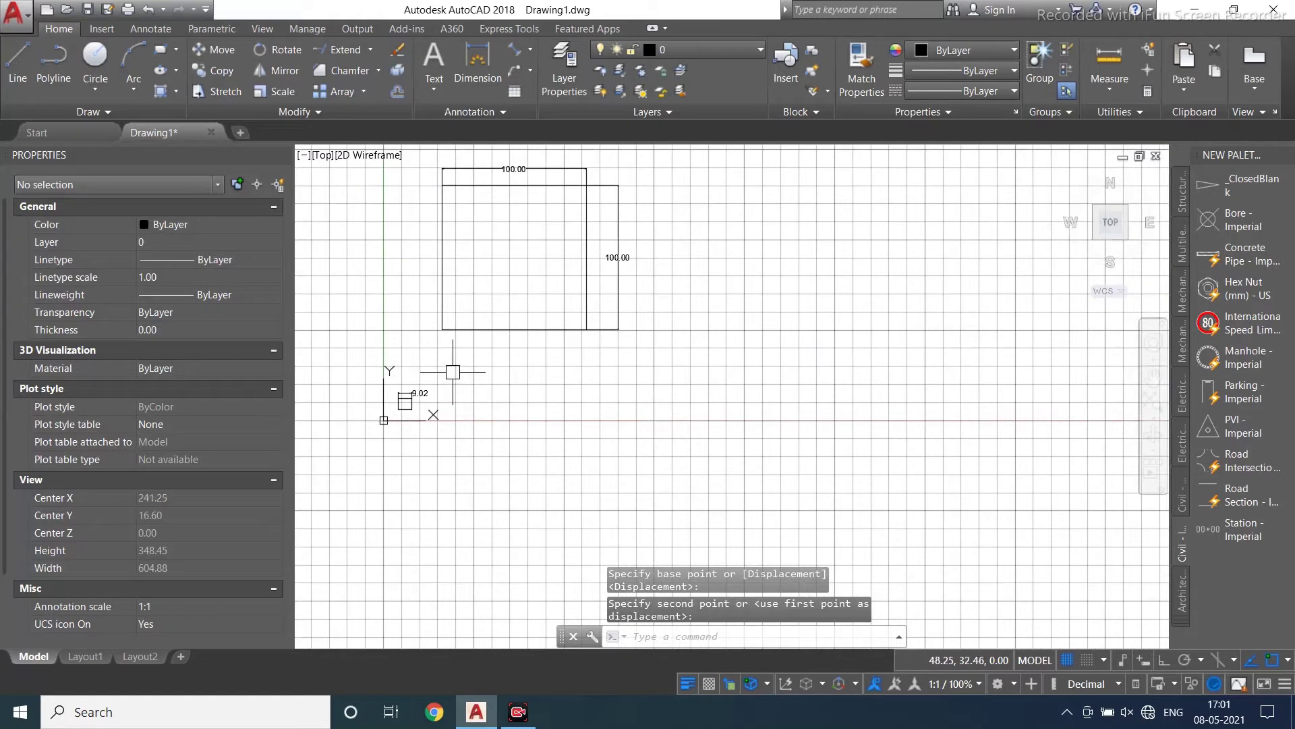
Rotate the large square with its two dimensions about 52 degrees counterclockwise around its lower-left corner.
{"action": "scroll", "coordinate": [659, 410], "scroll_direction": "down", "scroll_amount": 2}
{"action": "left_click", "coordinate": [700, 201]}
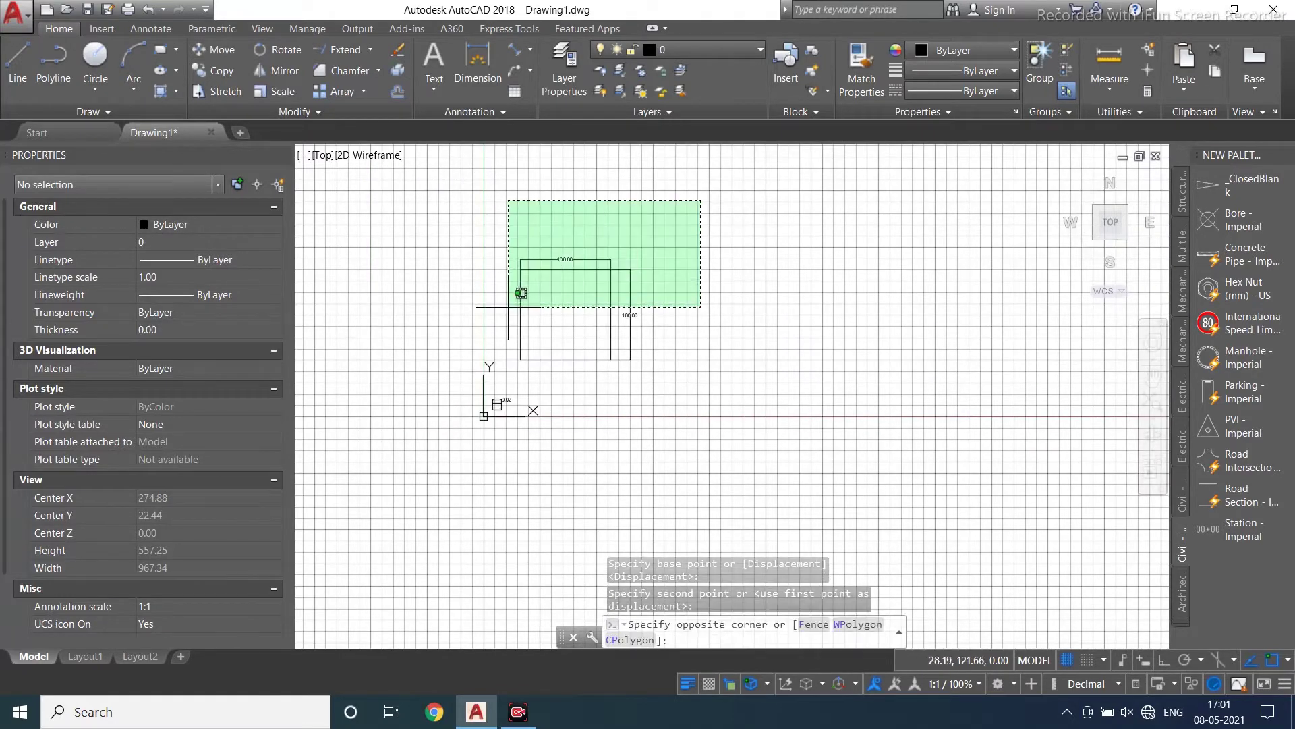
{"action": "left_click", "coordinate": [494, 365]}
{"action": "left_click", "coordinate": [276, 49]}
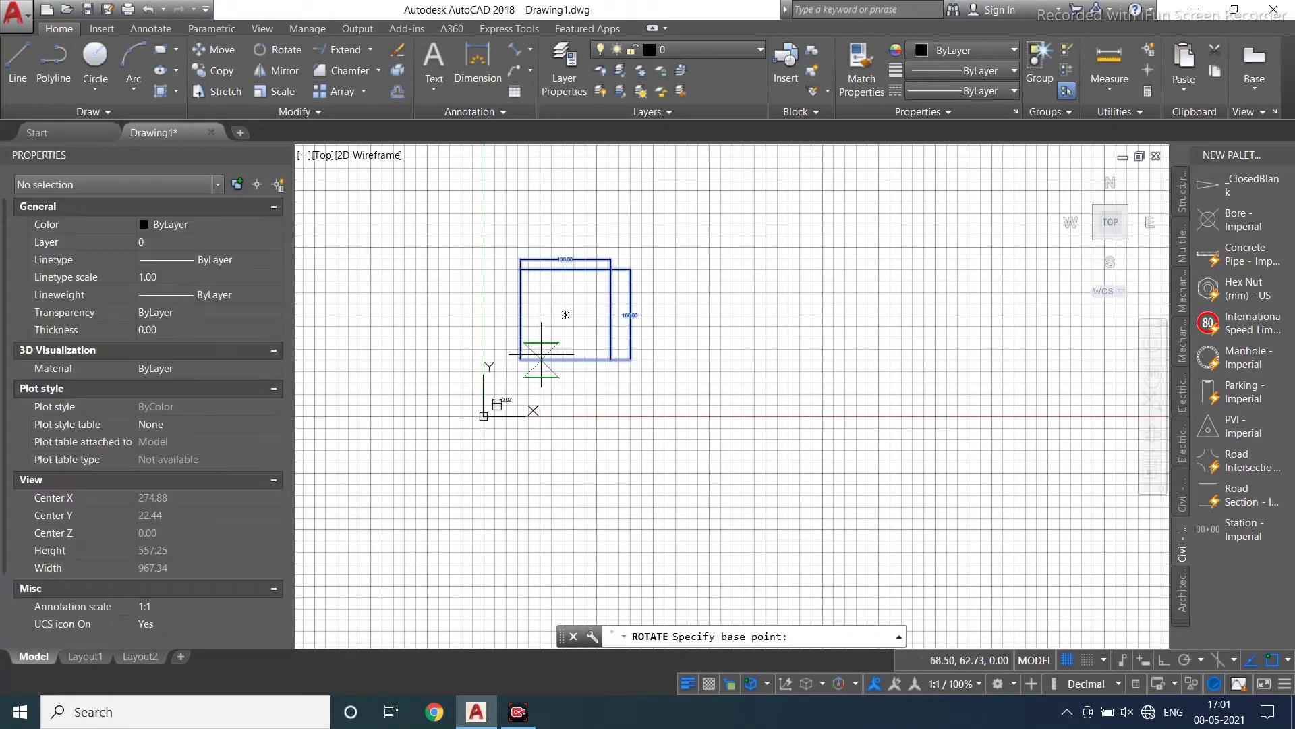
{"action": "left_click", "coordinate": [520, 360]}
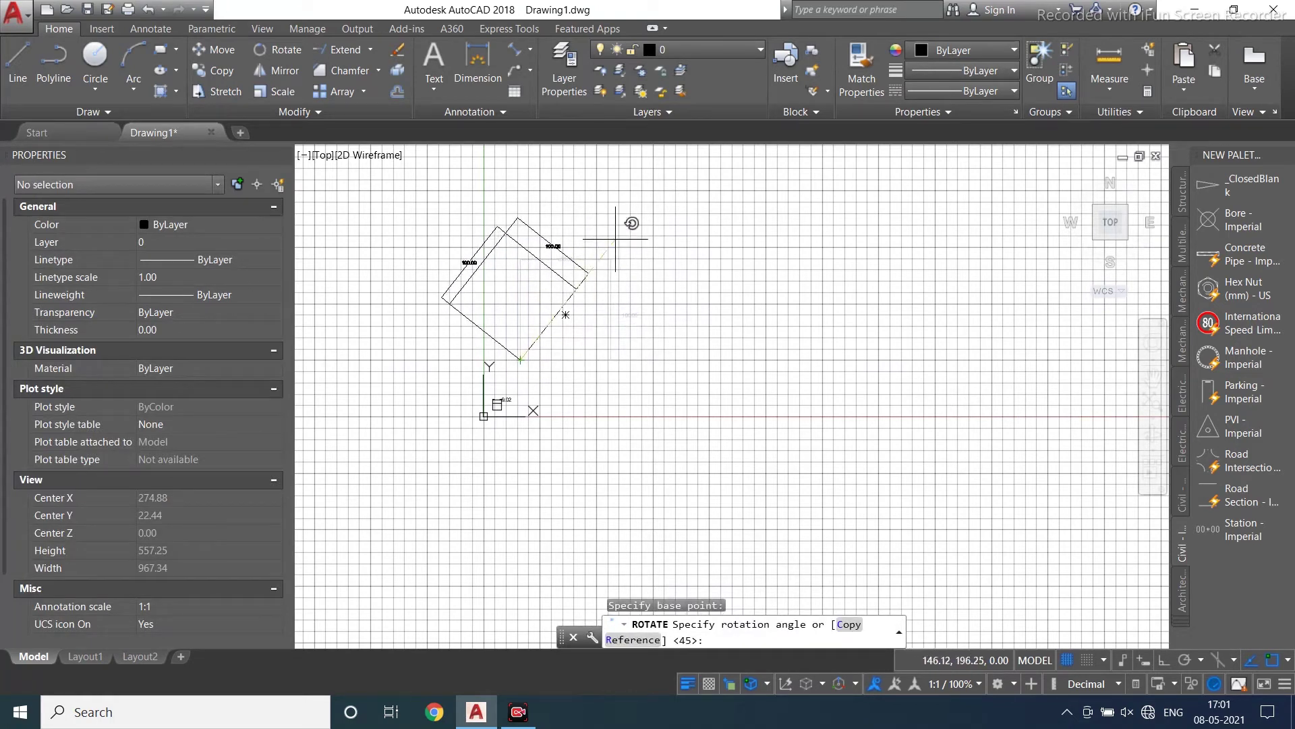
{"action": "left_click", "coordinate": [630, 220]}
Move the rotated large square and its dimensions horizontally to the right, away from the Y axis.
{"action": "left_click", "coordinate": [604, 223]}
{"action": "left_click", "coordinate": [419, 381]}
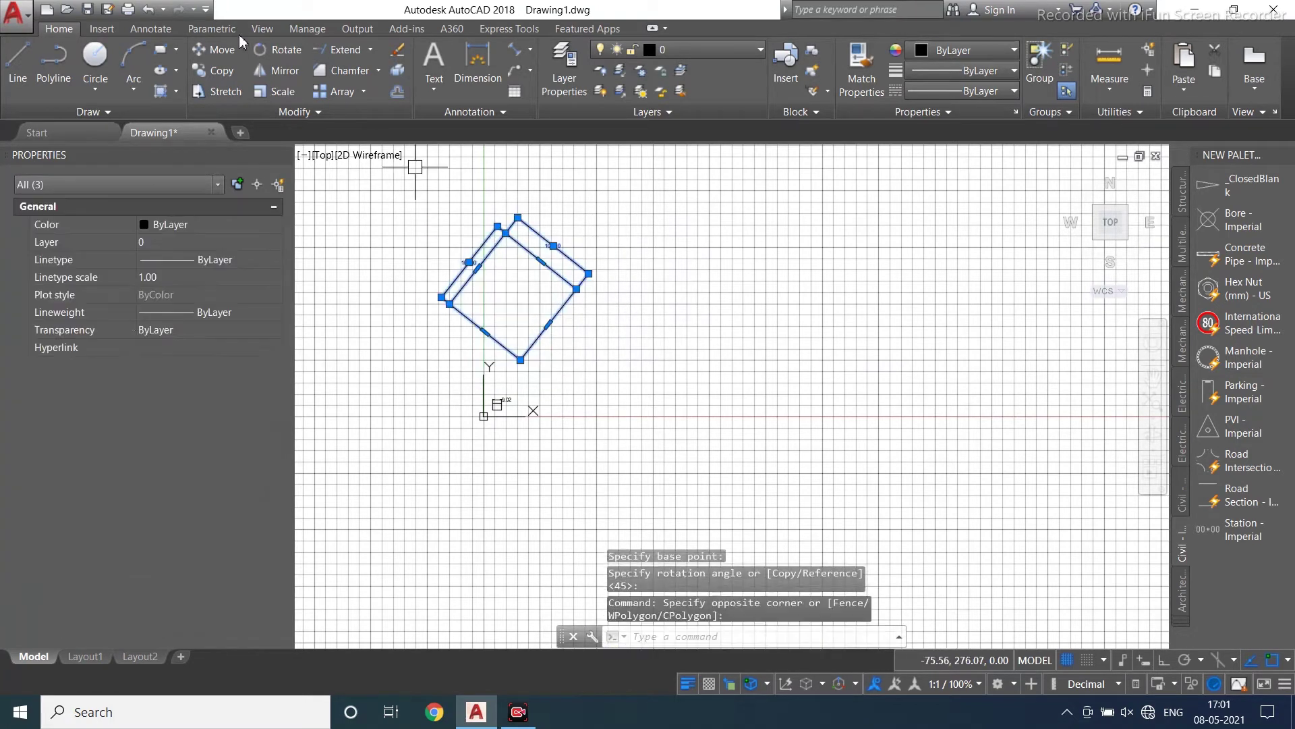
{"action": "left_click", "coordinate": [215, 49]}
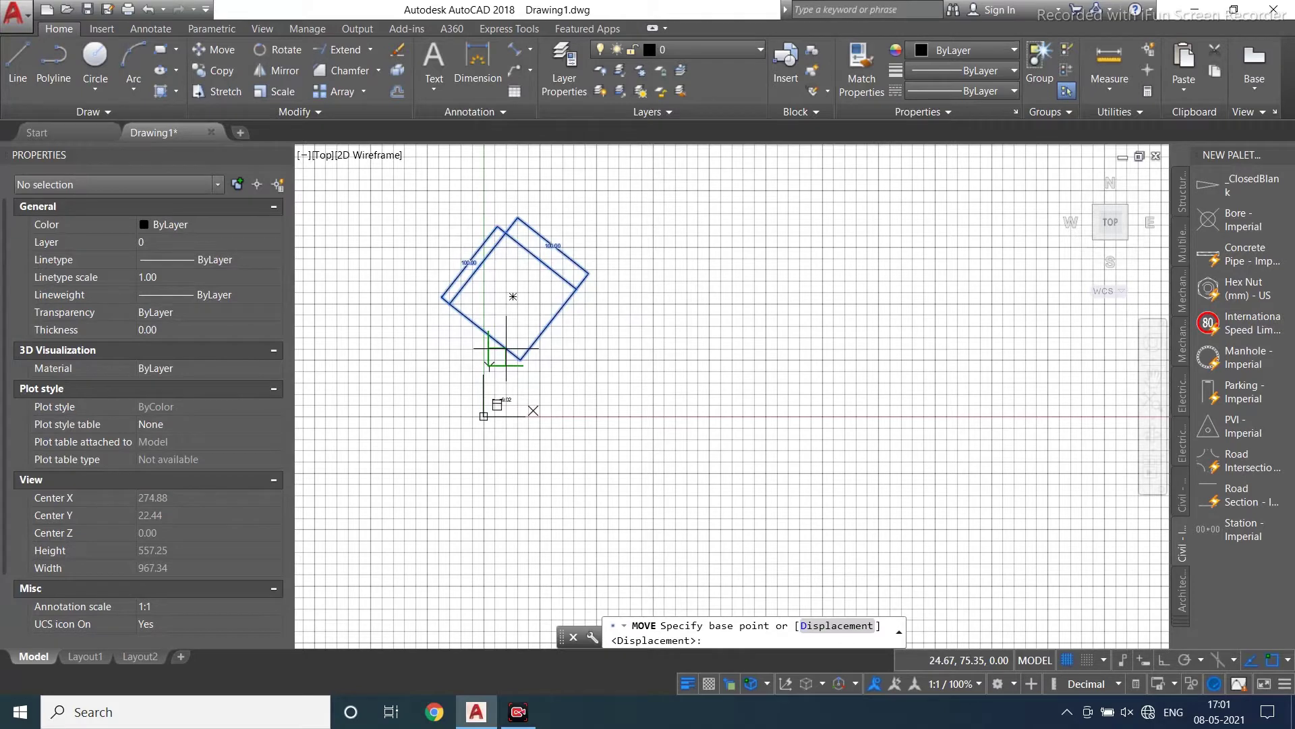
{"action": "left_click", "coordinate": [521, 359]}
{"action": "left_click", "coordinate": [712, 359]}
{"action": "middle_click_drag", "start_coordinate": [834, 311], "coordinate": [688, 362]}
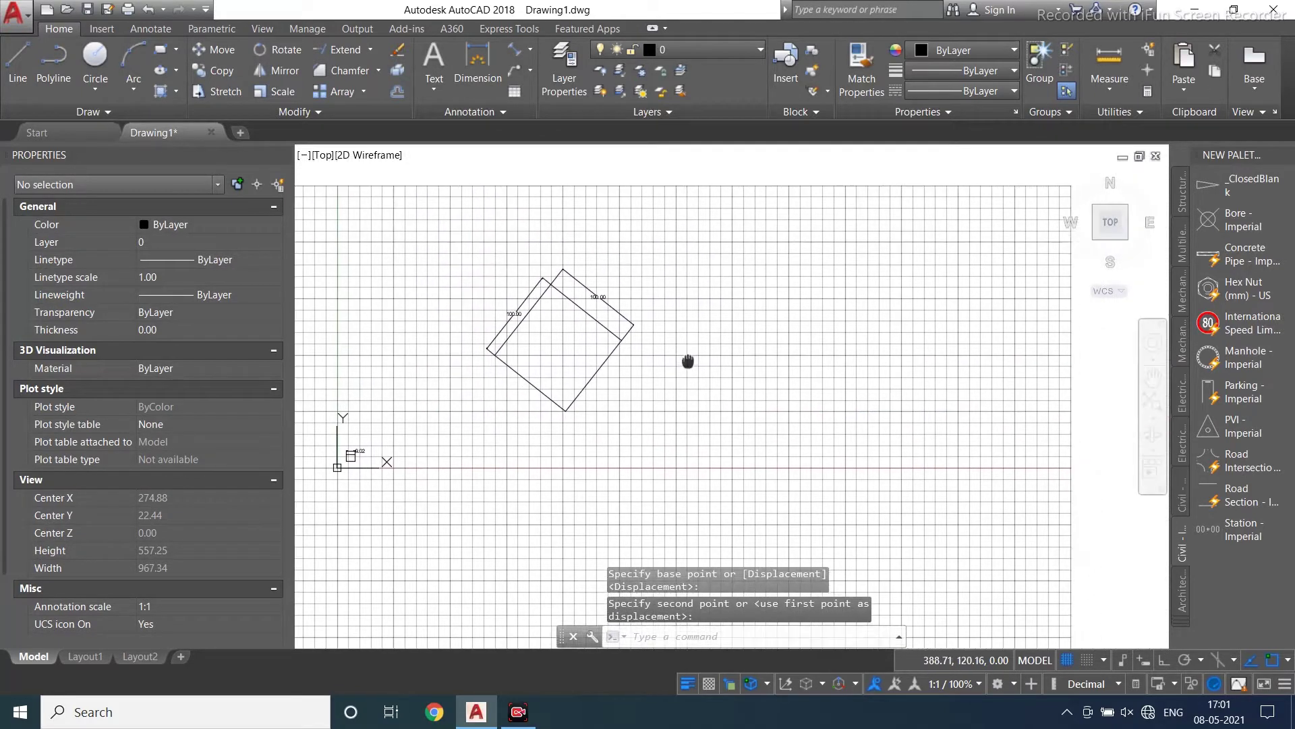
Rotate the small rectangle and its dimension by 45 degrees around the rectangle's lower-left corner.
{"action": "scroll", "coordinate": [735, 246], "scroll_direction": "up", "scroll_amount": 10}
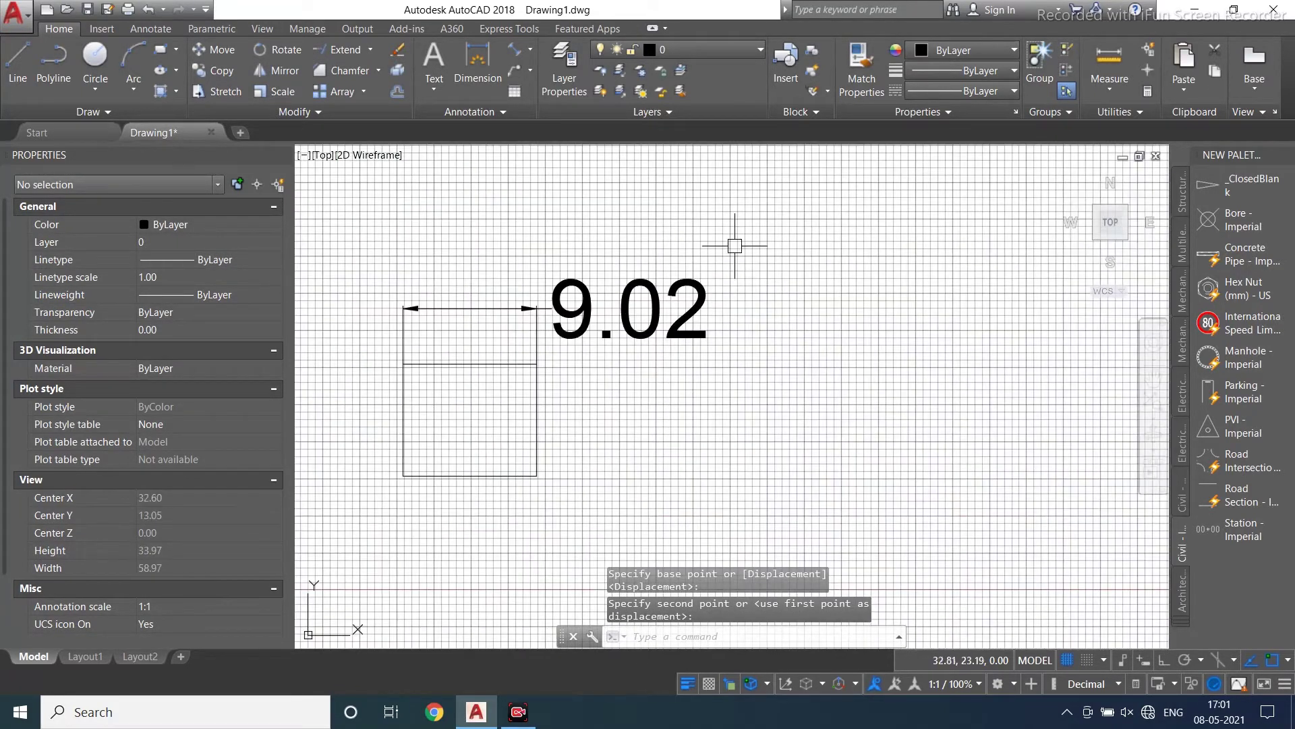
{"action": "left_click", "coordinate": [735, 245]}
{"action": "left_click", "coordinate": [373, 525]}
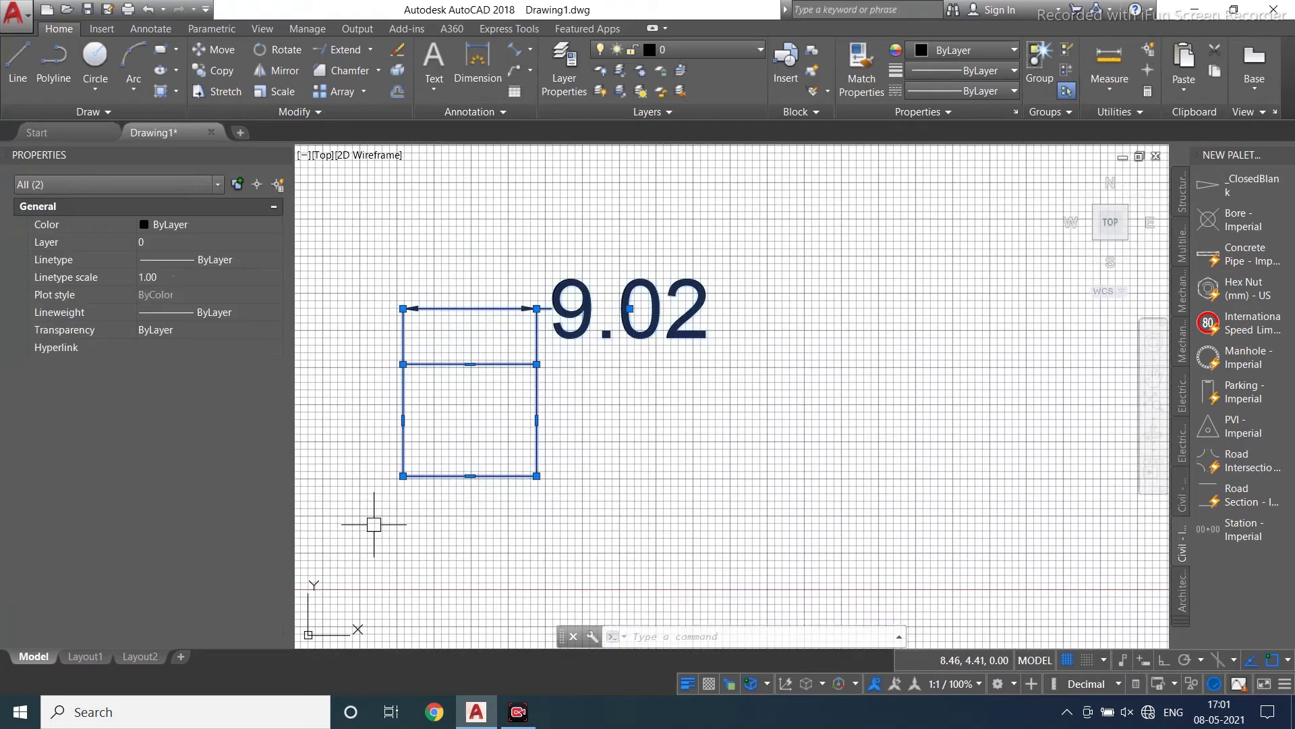
{"action": "left_click", "coordinate": [286, 50]}
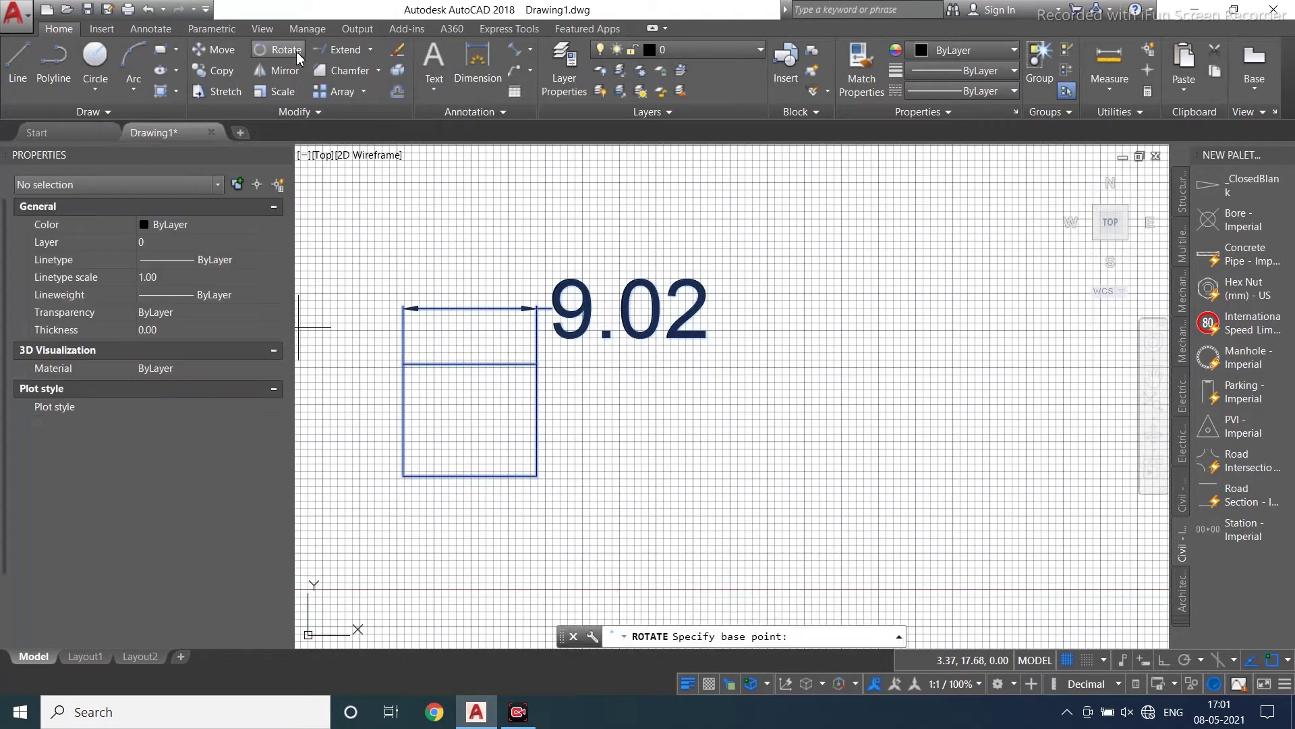
{"action": "left_click", "coordinate": [403, 476]}
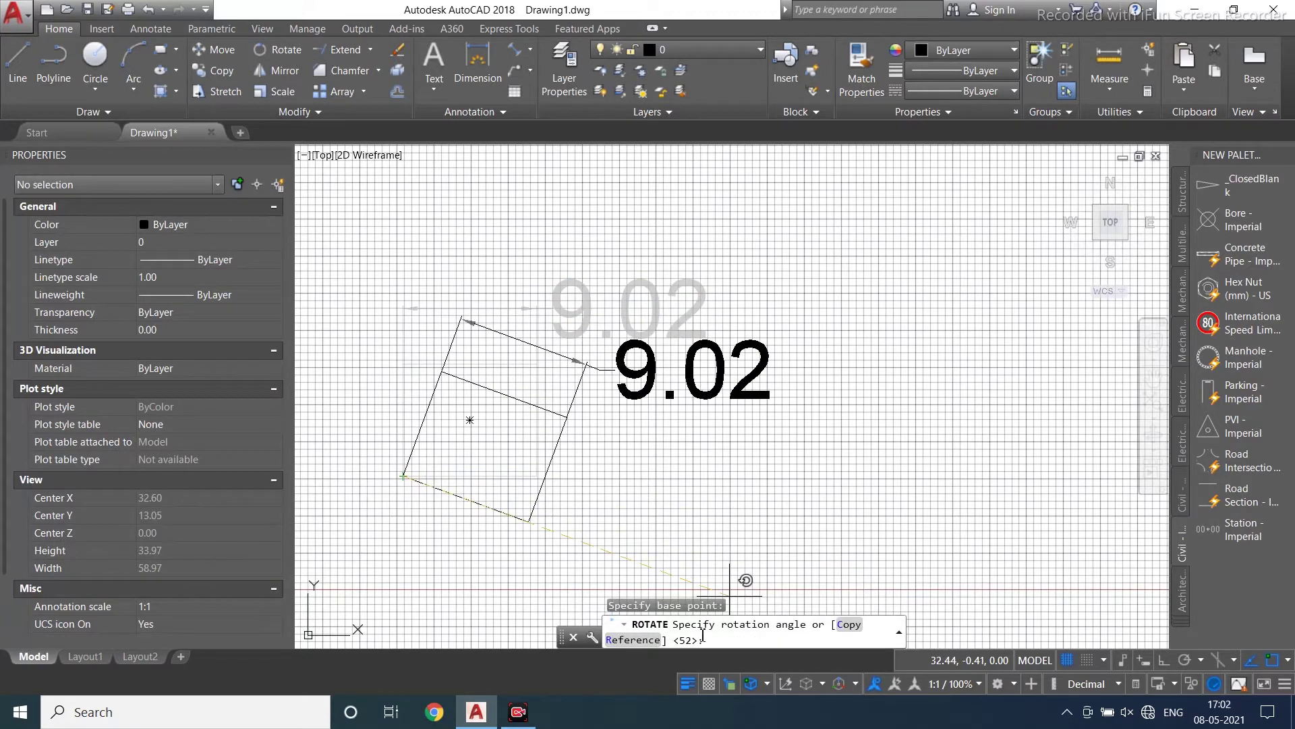
{"action": "type", "text": "45"}
{"action": "key", "text": "Return"}
{"action": "scroll", "coordinate": [653, 601], "scroll_direction": "down", "scroll_amount": 3}
{"action": "scroll", "coordinate": [651, 507], "scroll_direction": "up", "scroll_amount": 2}
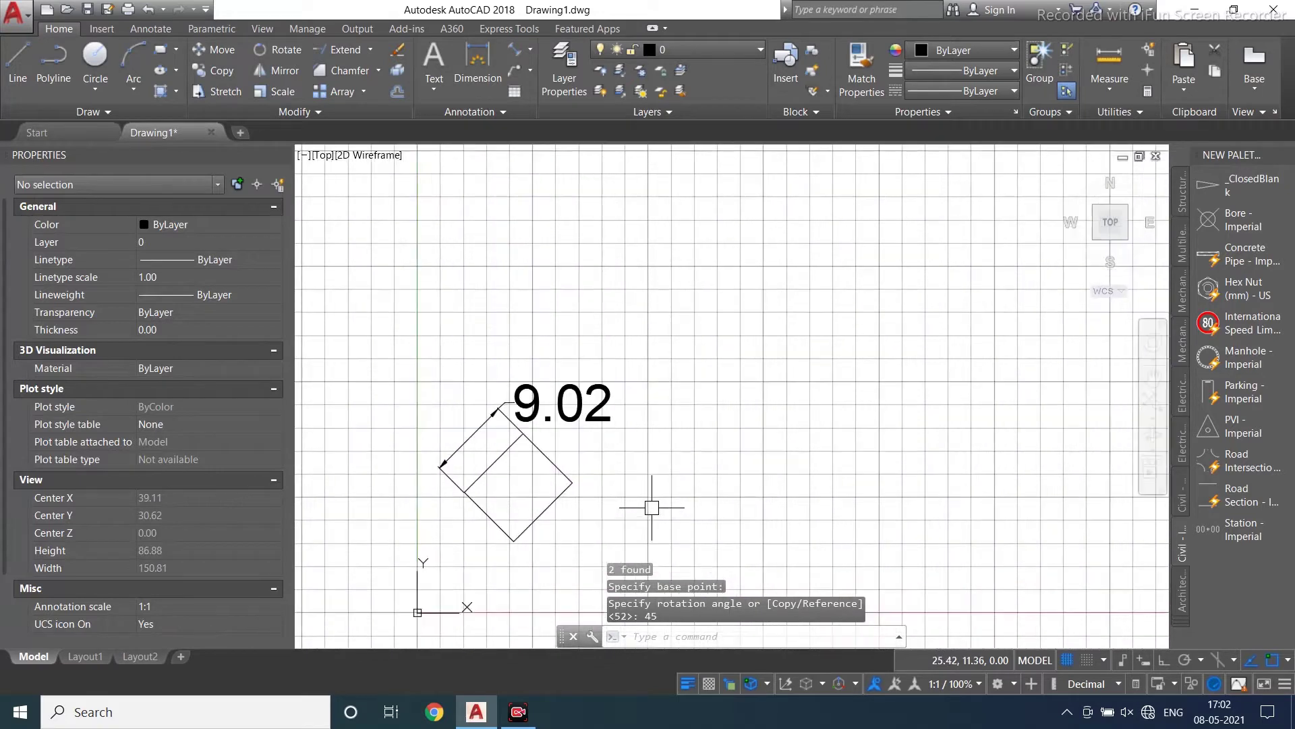
{"action": "middle_click_drag", "start_coordinate": [613, 473], "coordinate": [566, 419]}
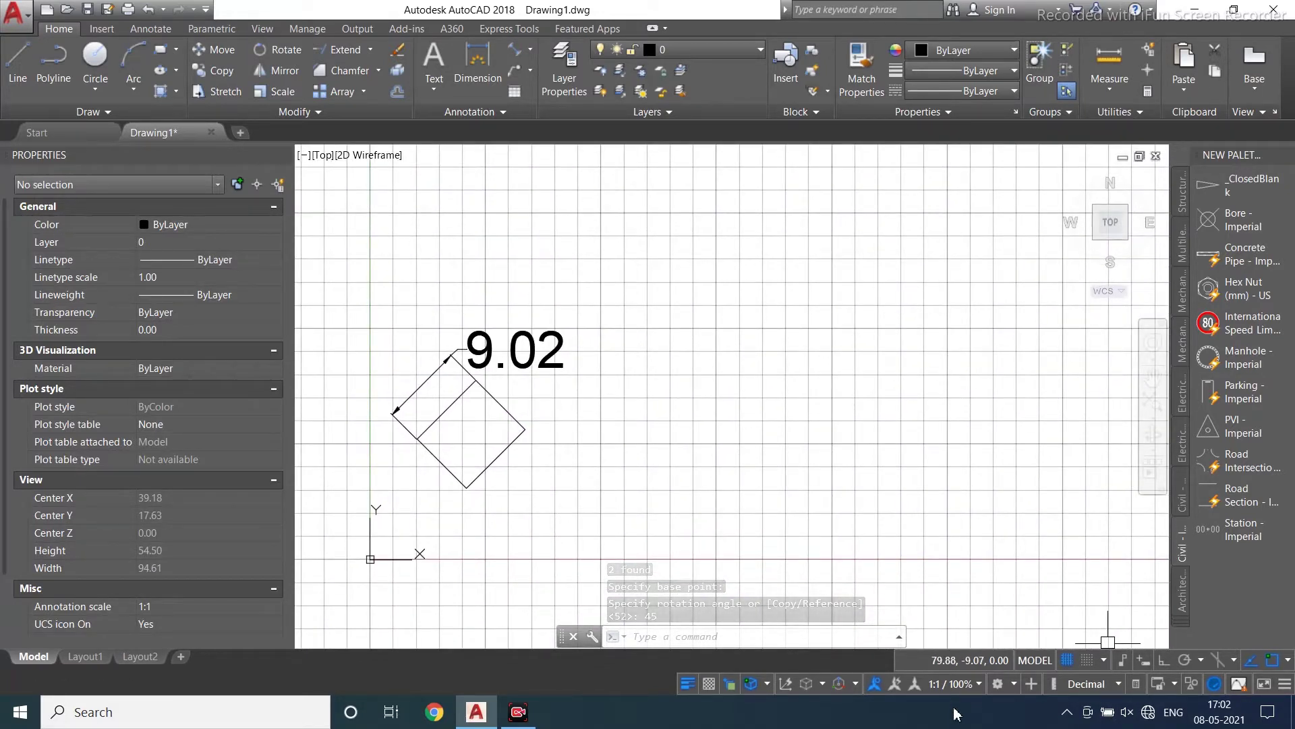
{"action": "scroll", "coordinate": [324, 408], "scroll_direction": "down", "scroll_amount": 2}
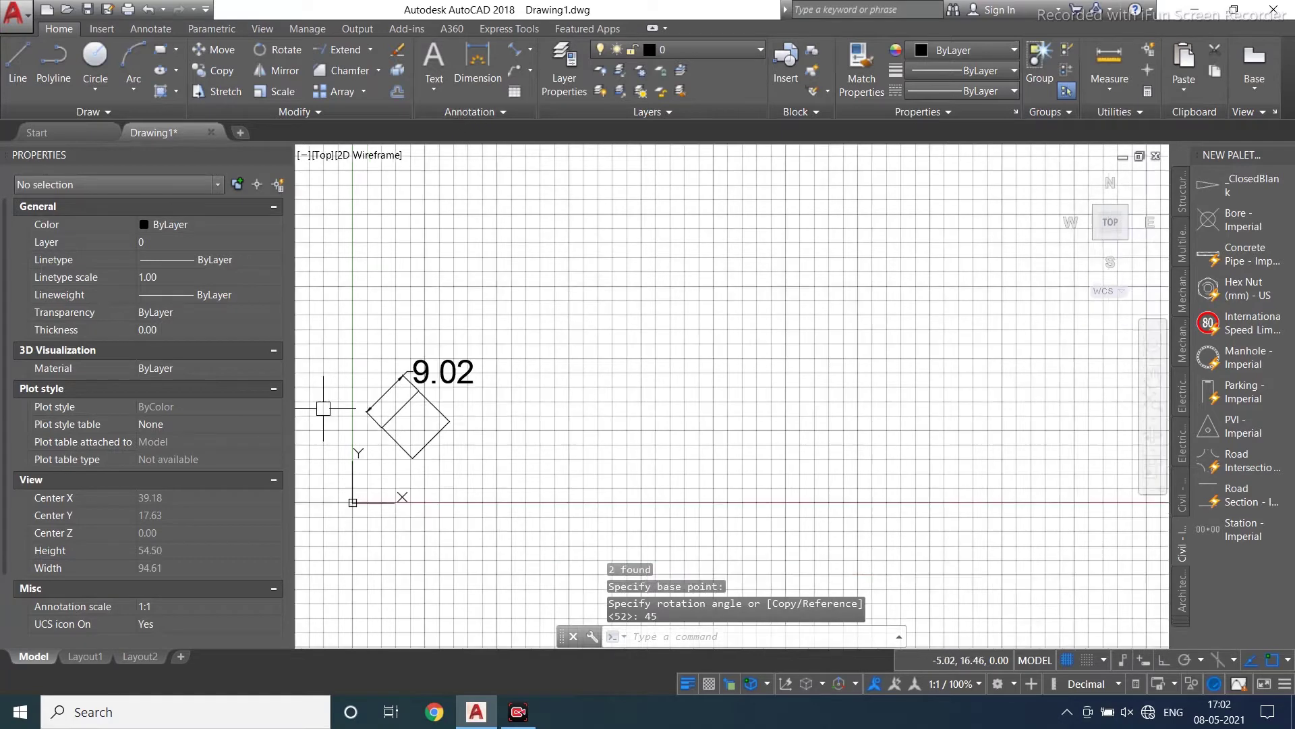
{"action": "left_click", "coordinate": [369, 50]}
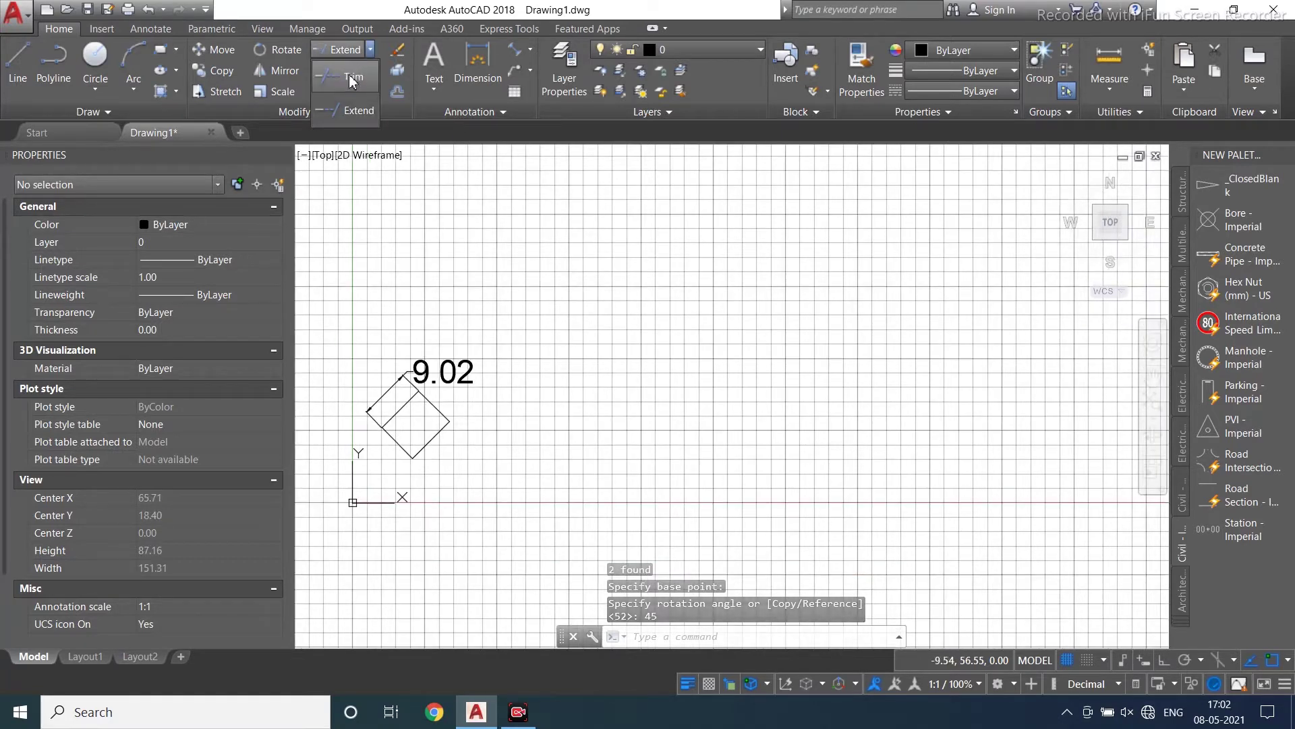
{"action": "left_click", "coordinate": [423, 114]}
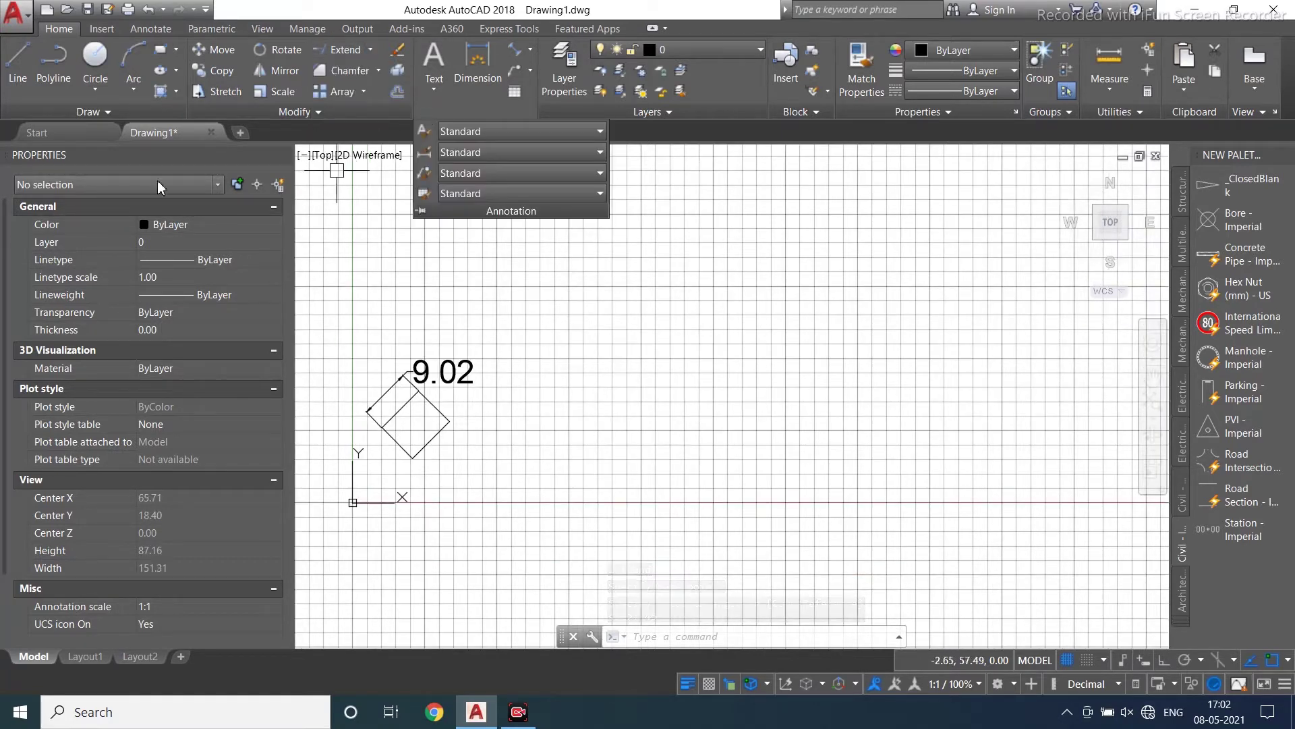
{"action": "left_click", "coordinate": [676, 486]}
{"action": "key", "text": "Escape"}
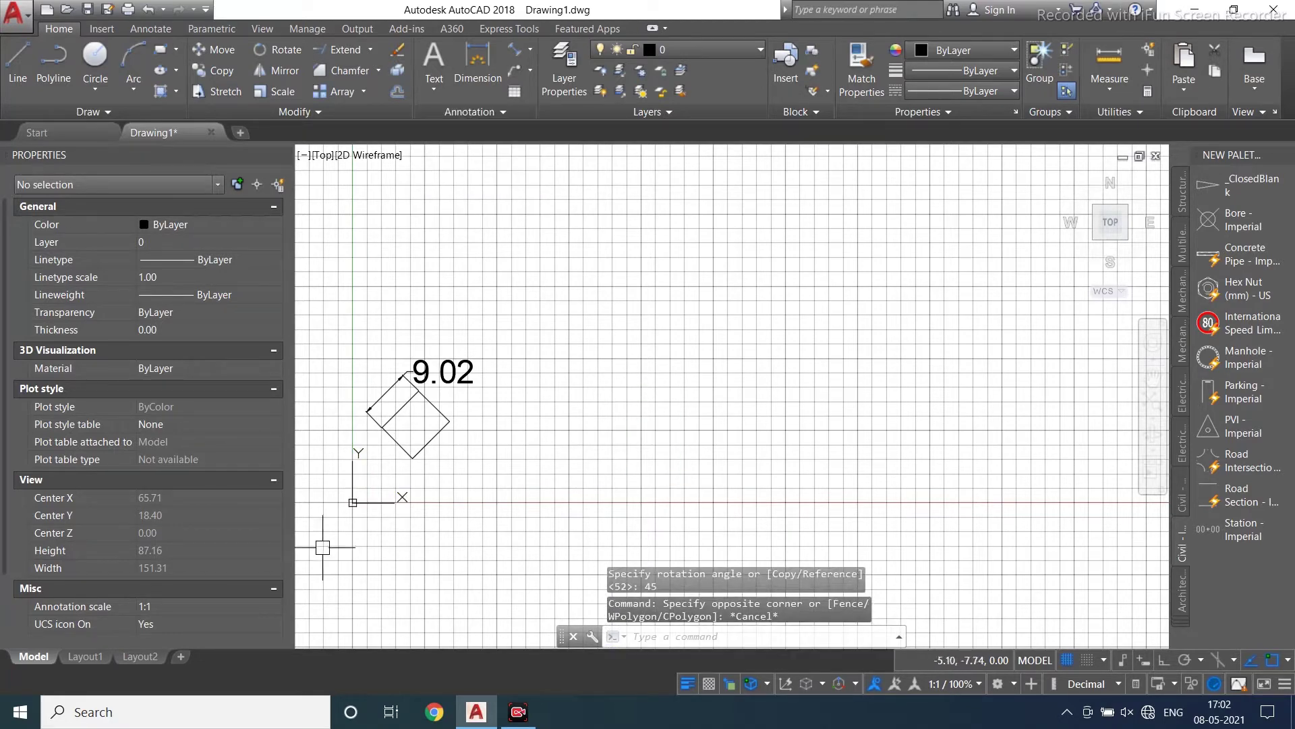
Draw a circle with radius 25 above and to the right of the small rotated rectangle.
{"action": "left_click", "coordinate": [95, 65]}
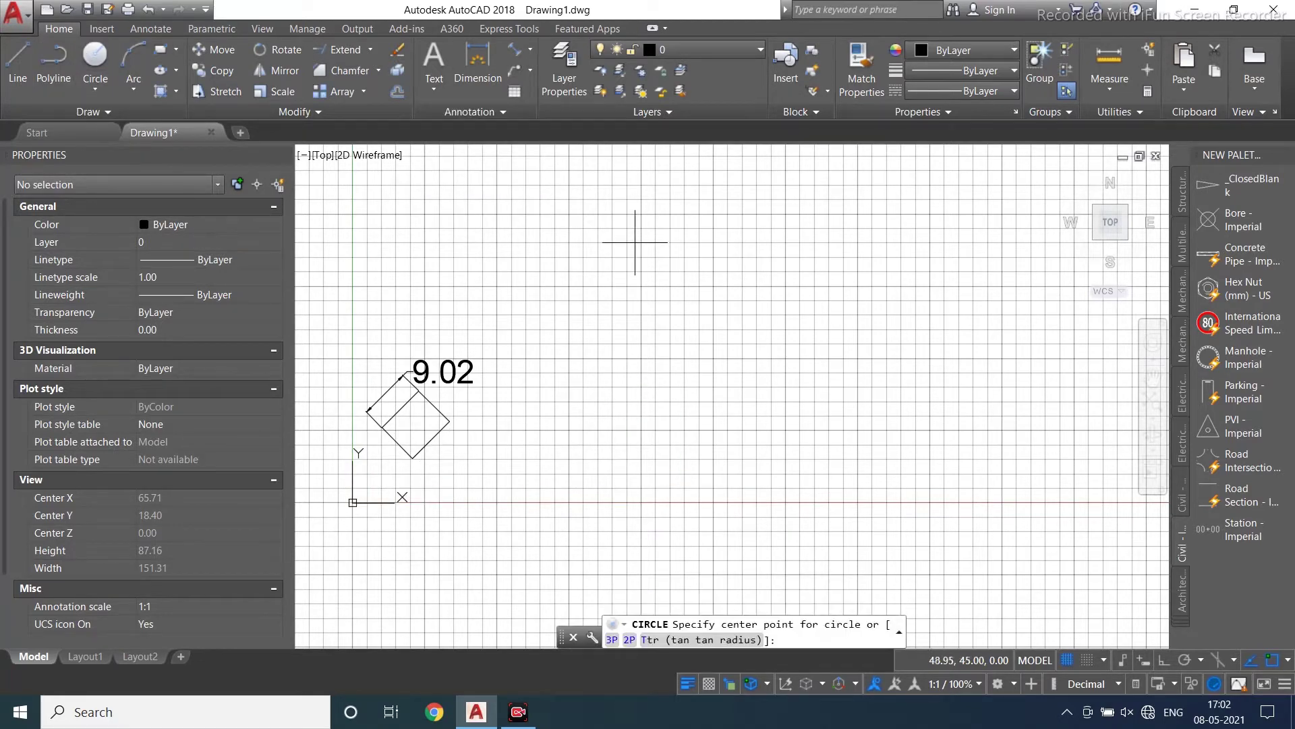
{"action": "left_click", "coordinate": [649, 235]}
{"action": "type", "text": "25"}
{"action": "key", "text": "Return"}
{"action": "middle_click_drag", "start_coordinate": [716, 240], "coordinate": [622, 361]}
Draw a vertical and a horizontal line across the circle, each joining opposite quadrant points.
{"action": "left_click", "coordinate": [18, 66]}
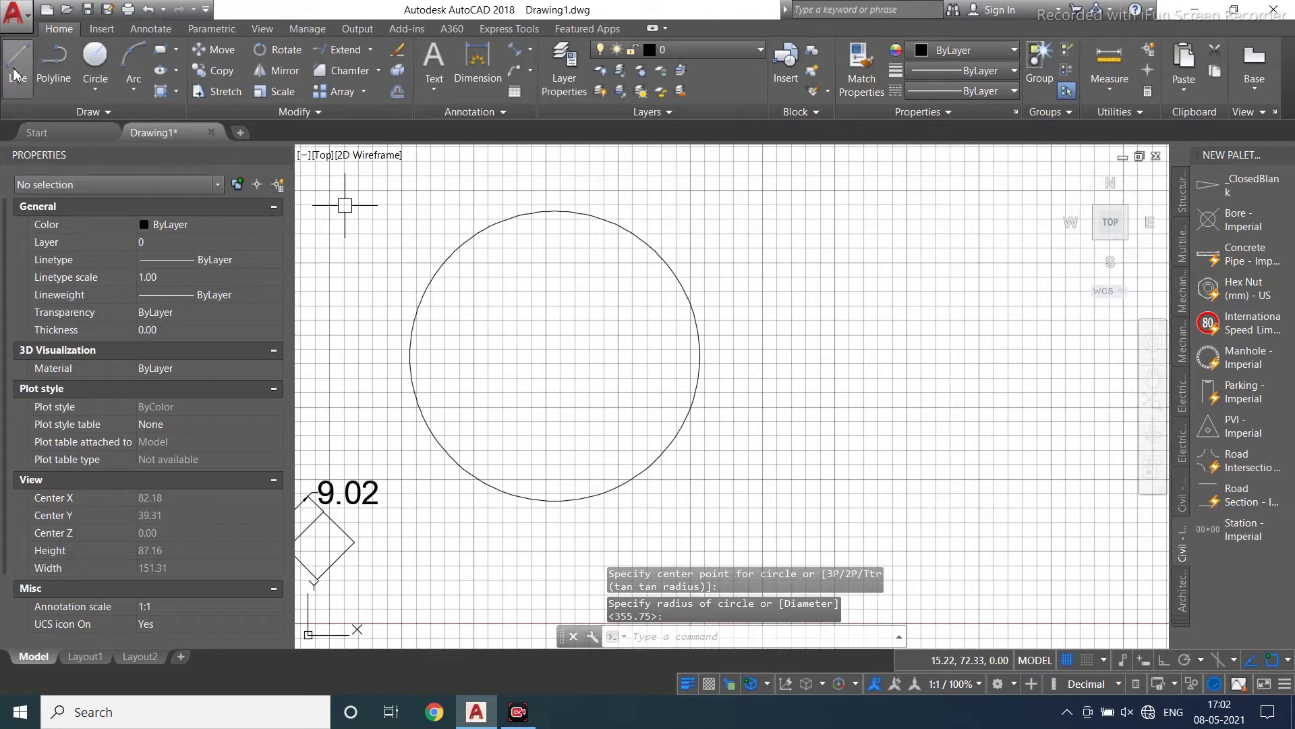
{"action": "left_click", "coordinate": [555, 211]}
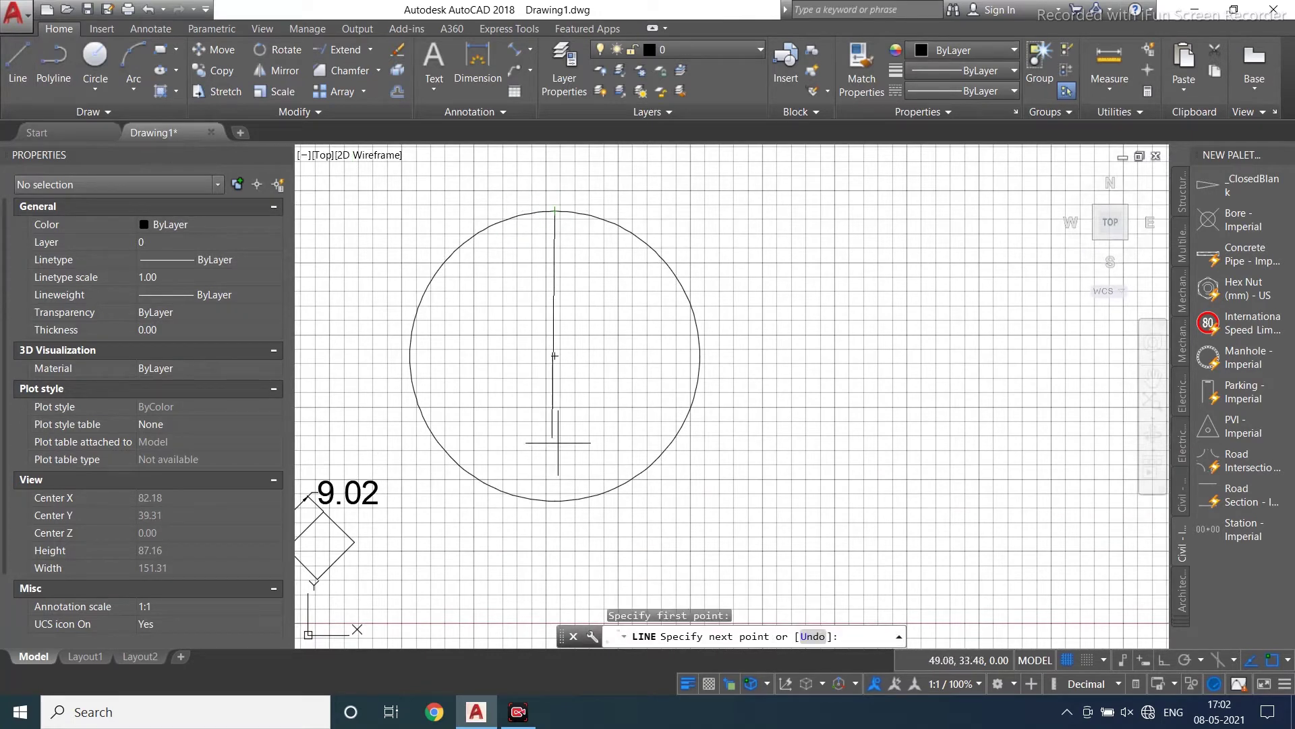
{"action": "left_click", "coordinate": [555, 500]}
{"action": "key", "text": "Return"}
{"action": "key", "text": "Return"}
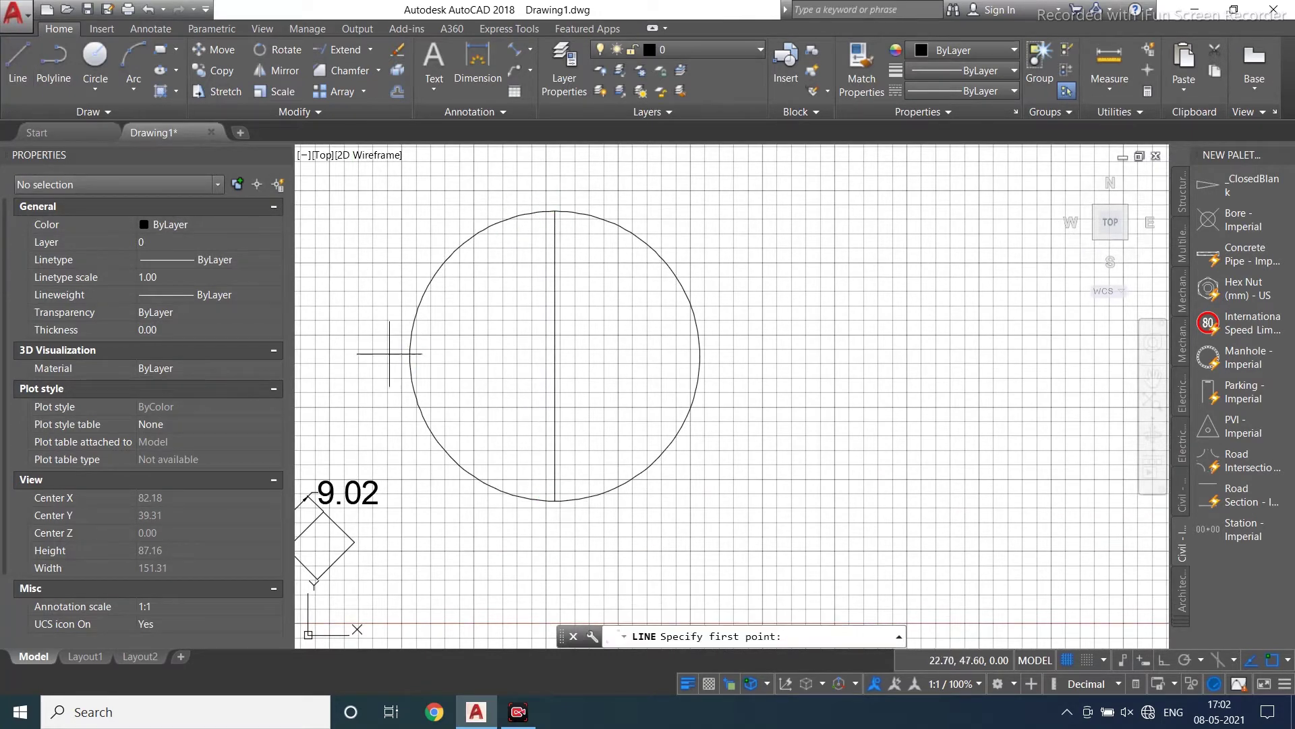
{"action": "left_click", "coordinate": [410, 355]}
{"action": "left_click", "coordinate": [699, 355]}
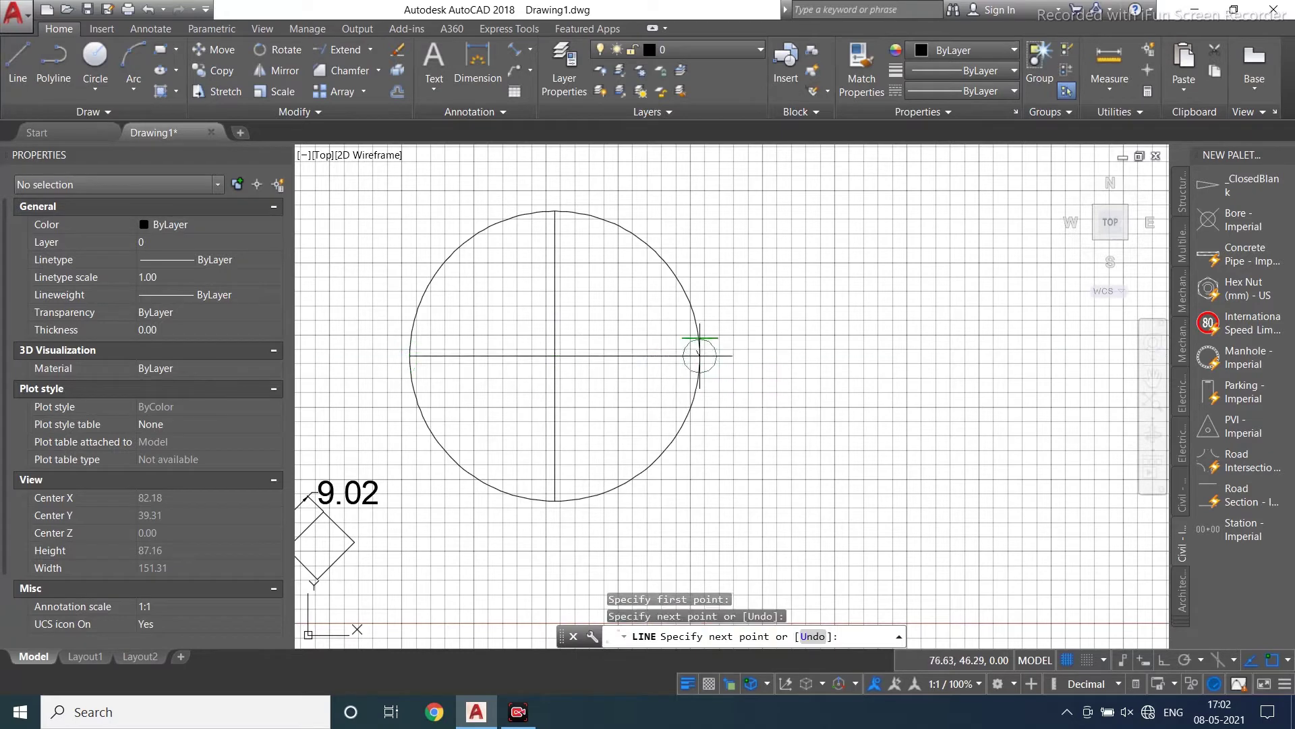
{"action": "key", "text": "Escape"}
{"action": "middle_click_drag", "start_coordinate": [620, 327], "coordinate": [586, 369]}
{"action": "left_click", "coordinate": [737, 217]}
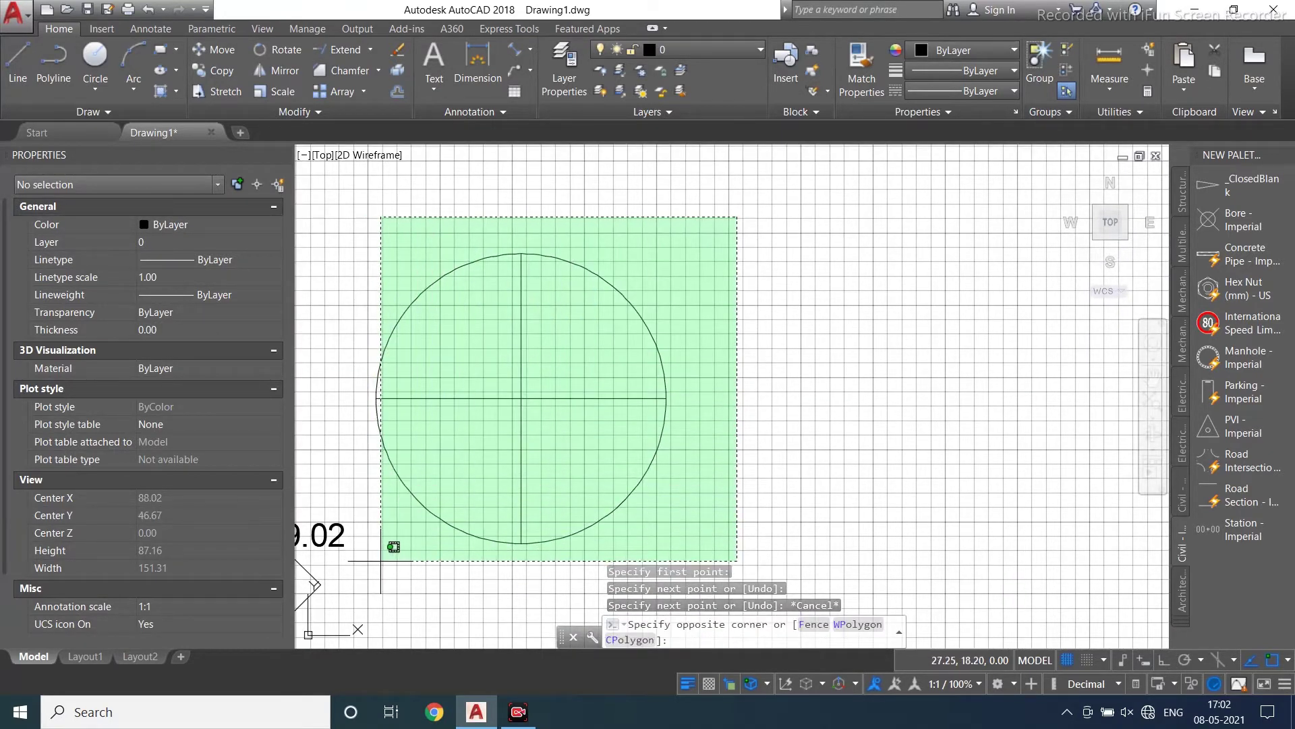
{"action": "key", "text": "Escape"}
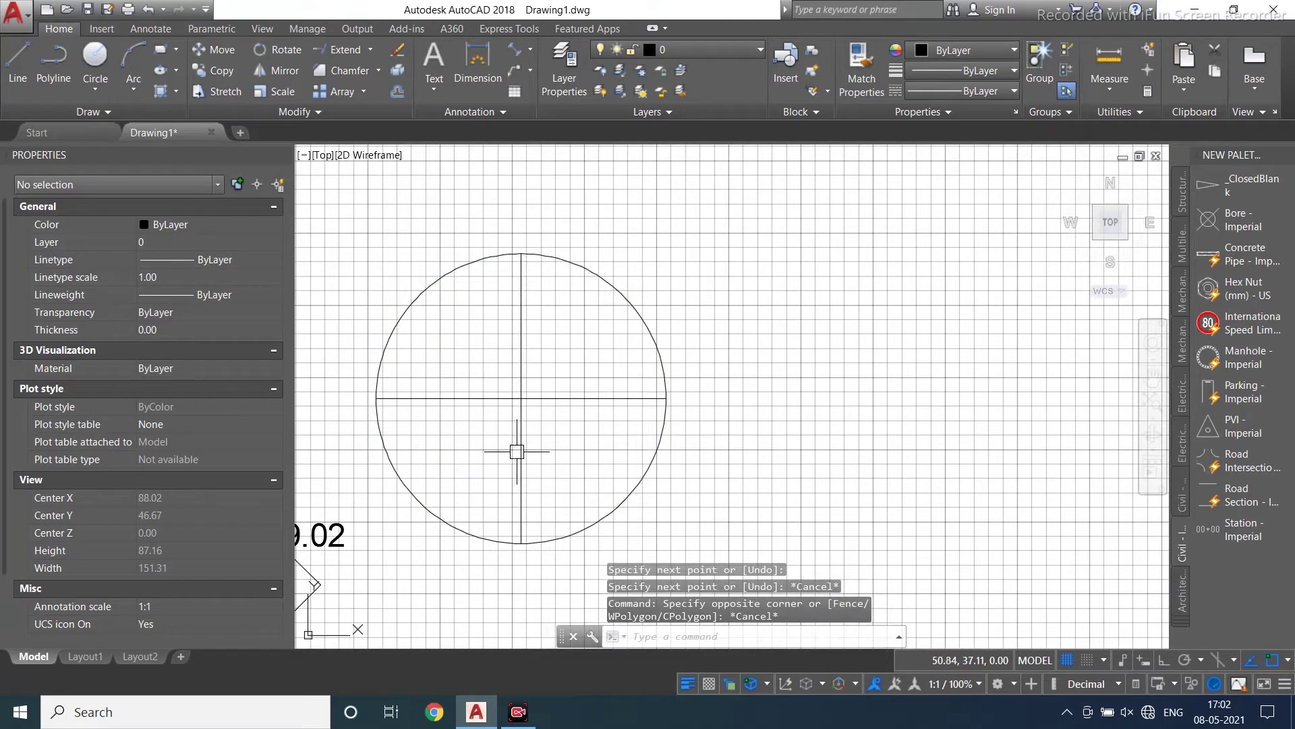
{"action": "scroll", "coordinate": [589, 322], "scroll_direction": "down", "scroll_amount": 2}
{"action": "left_click", "coordinate": [691, 226]}
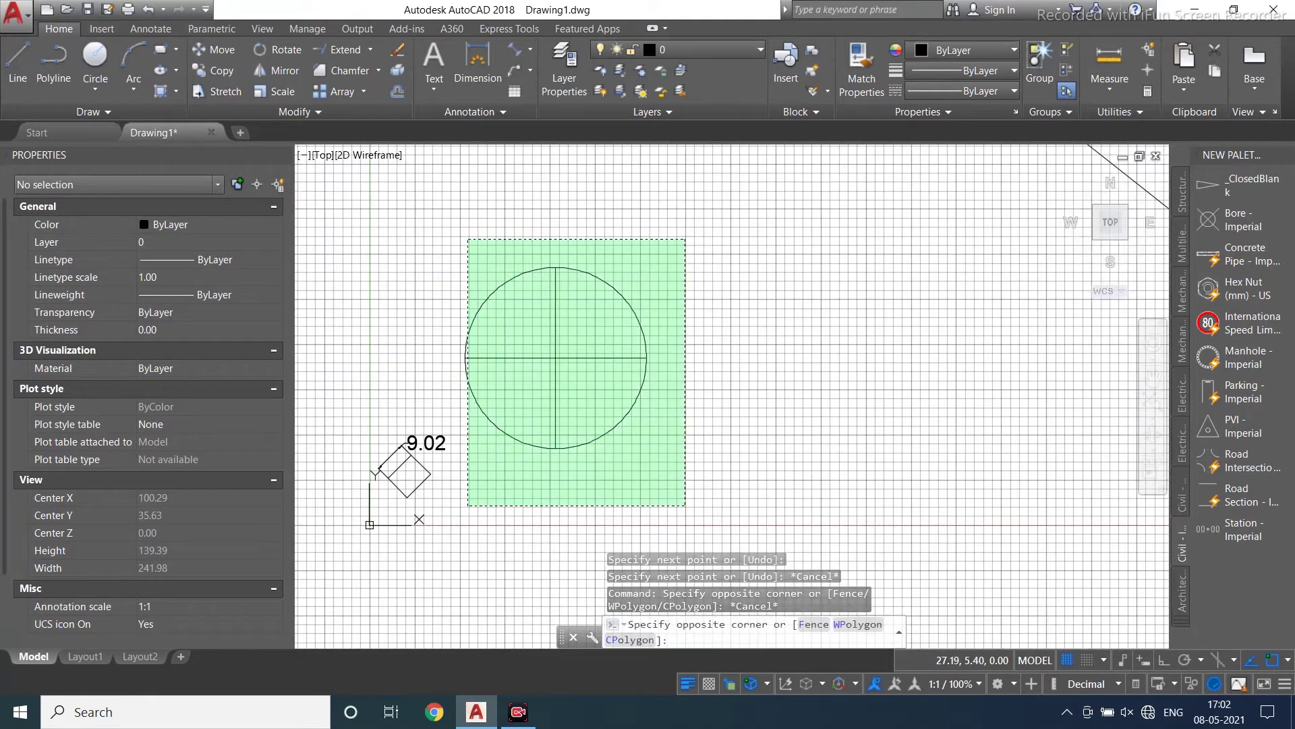
{"action": "left_click", "coordinate": [473, 538]}
{"action": "left_click", "coordinate": [344, 50]}
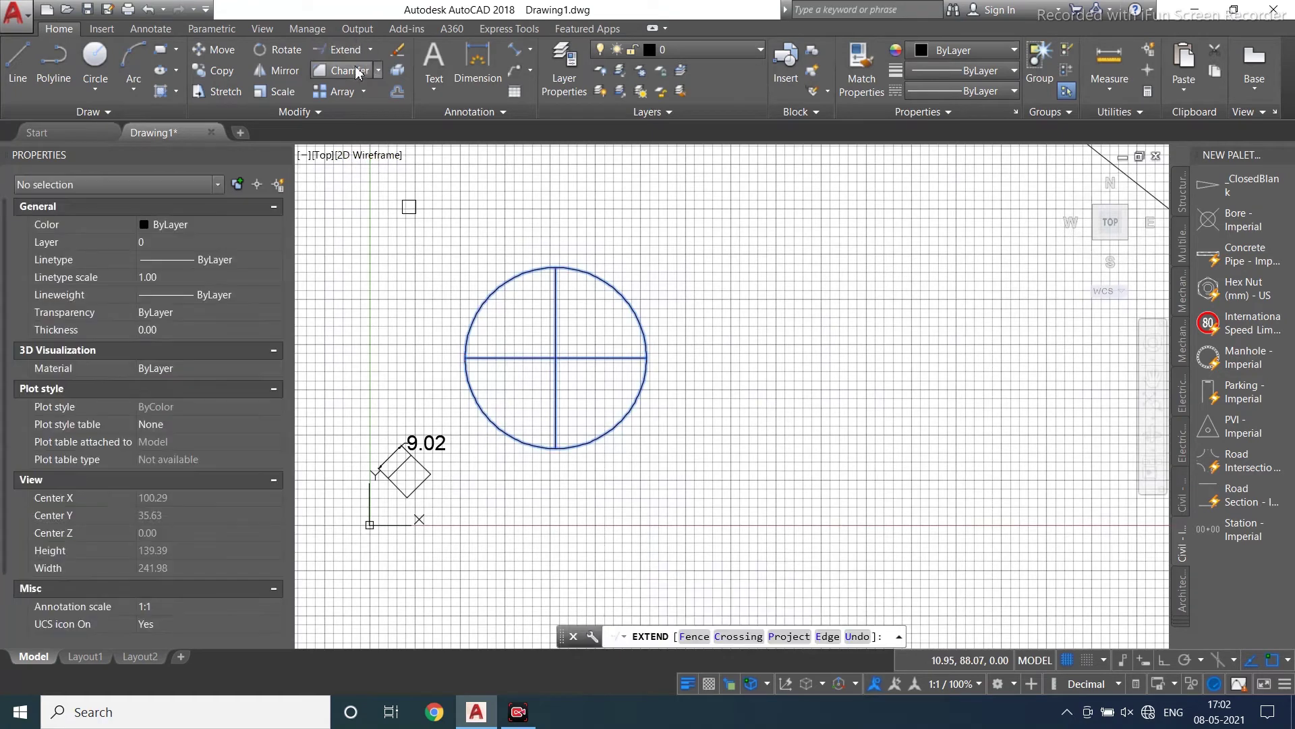
{"action": "left_click", "coordinate": [370, 51]}
{"action": "left_click", "coordinate": [359, 76]}
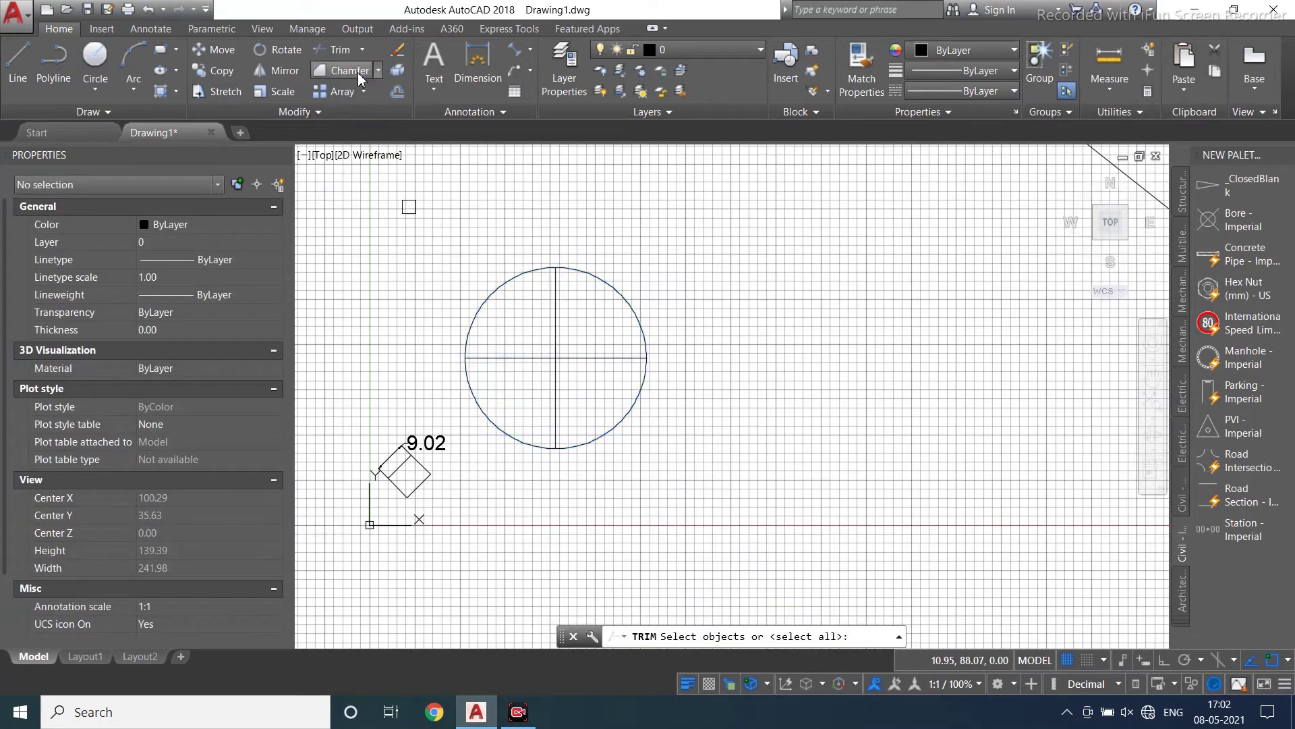
{"action": "scroll", "coordinate": [584, 310], "scroll_direction": "up", "scroll_amount": 4}
{"action": "scroll", "coordinate": [584, 309], "scroll_direction": "down", "scroll_amount": 4}
{"action": "key", "text": "Escape"}
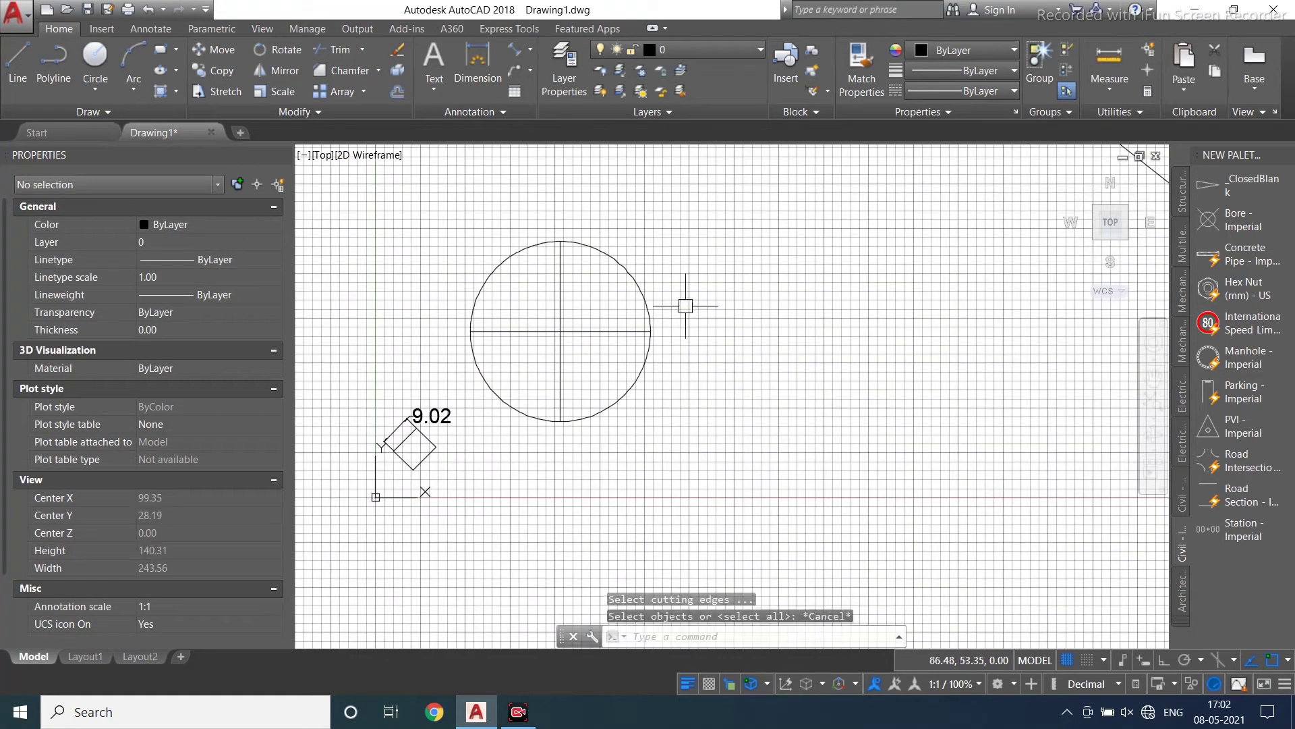
Trim away the left half of the horizontal line and the upper half of the vertical line inside the circle.
{"action": "left_click", "coordinate": [717, 188]}
{"action": "left_click", "coordinate": [460, 442]}
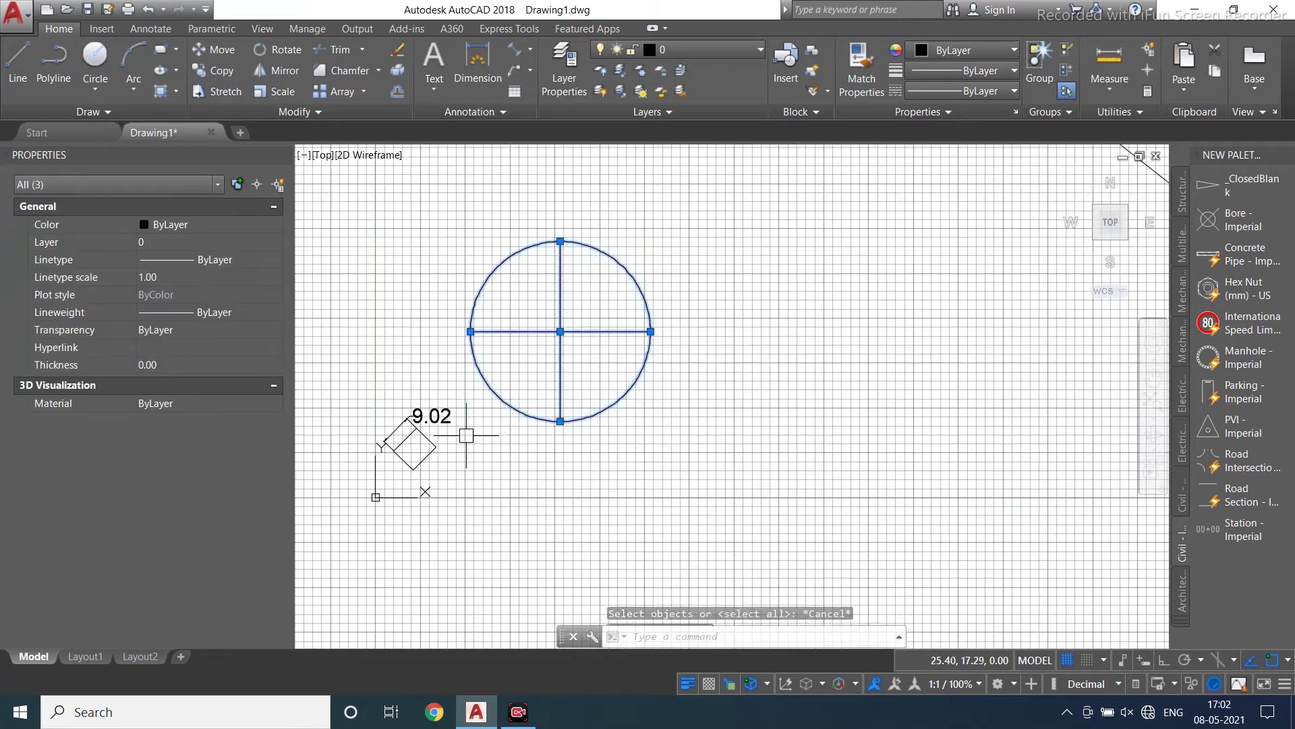
{"action": "left_click", "coordinate": [343, 52]}
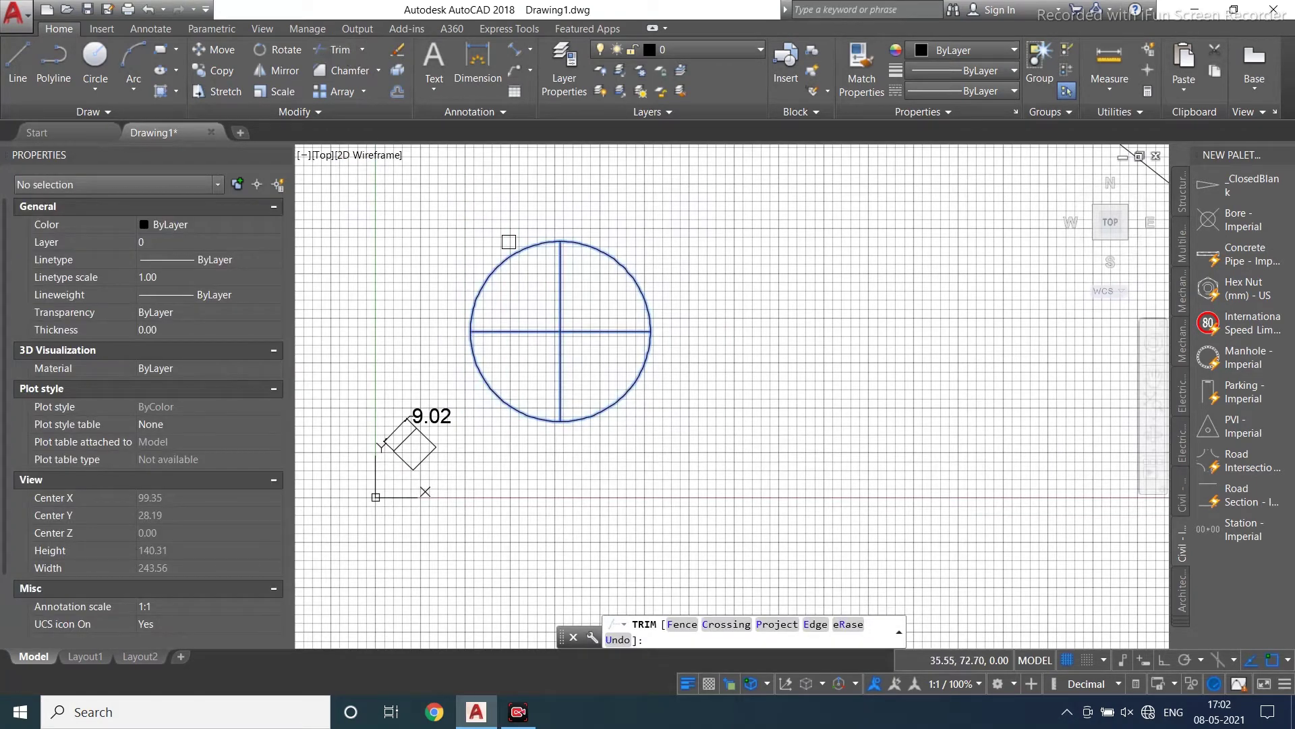
{"action": "left_click", "coordinate": [518, 329]}
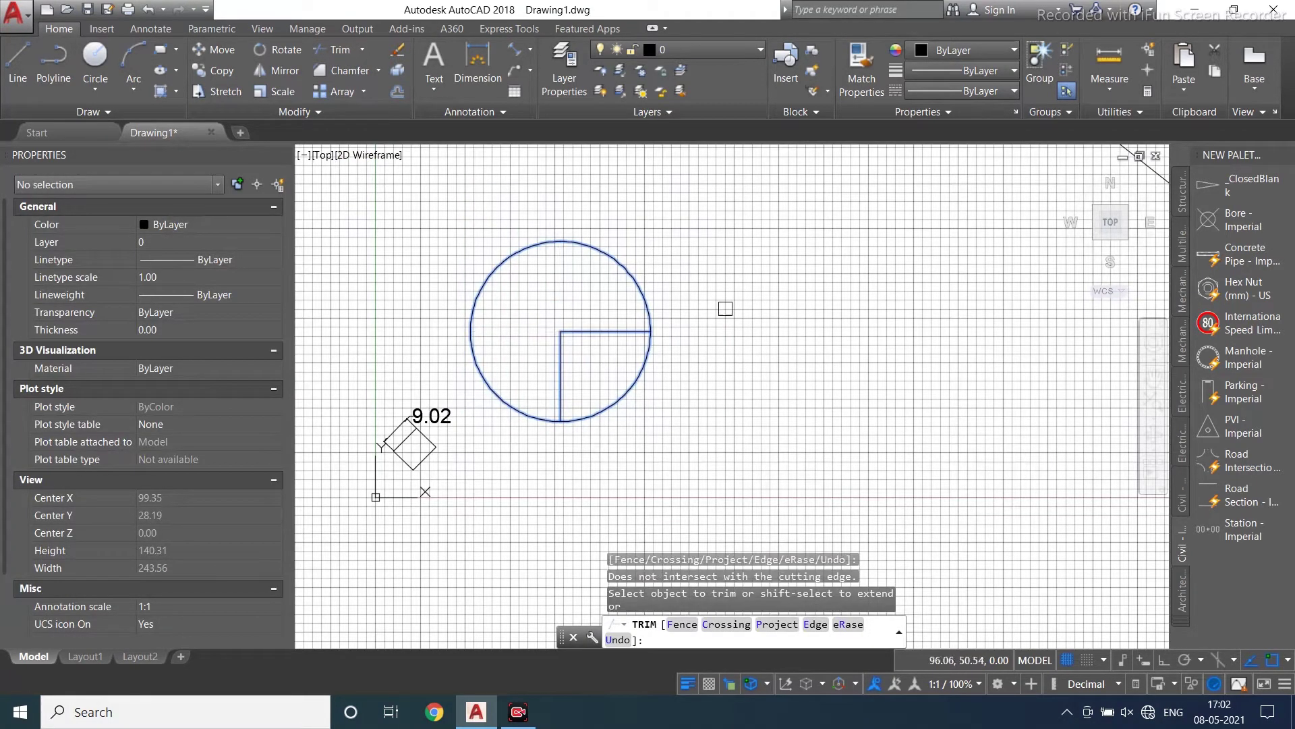
{"action": "scroll", "coordinate": [724, 300], "scroll_direction": "up", "scroll_amount": 5}
{"action": "scroll", "coordinate": [637, 301], "scroll_direction": "down", "scroll_amount": 5}
{"action": "key", "text": "Escape"}
{"action": "key", "text": "Escape"}
{"action": "key", "text": "Escape"}
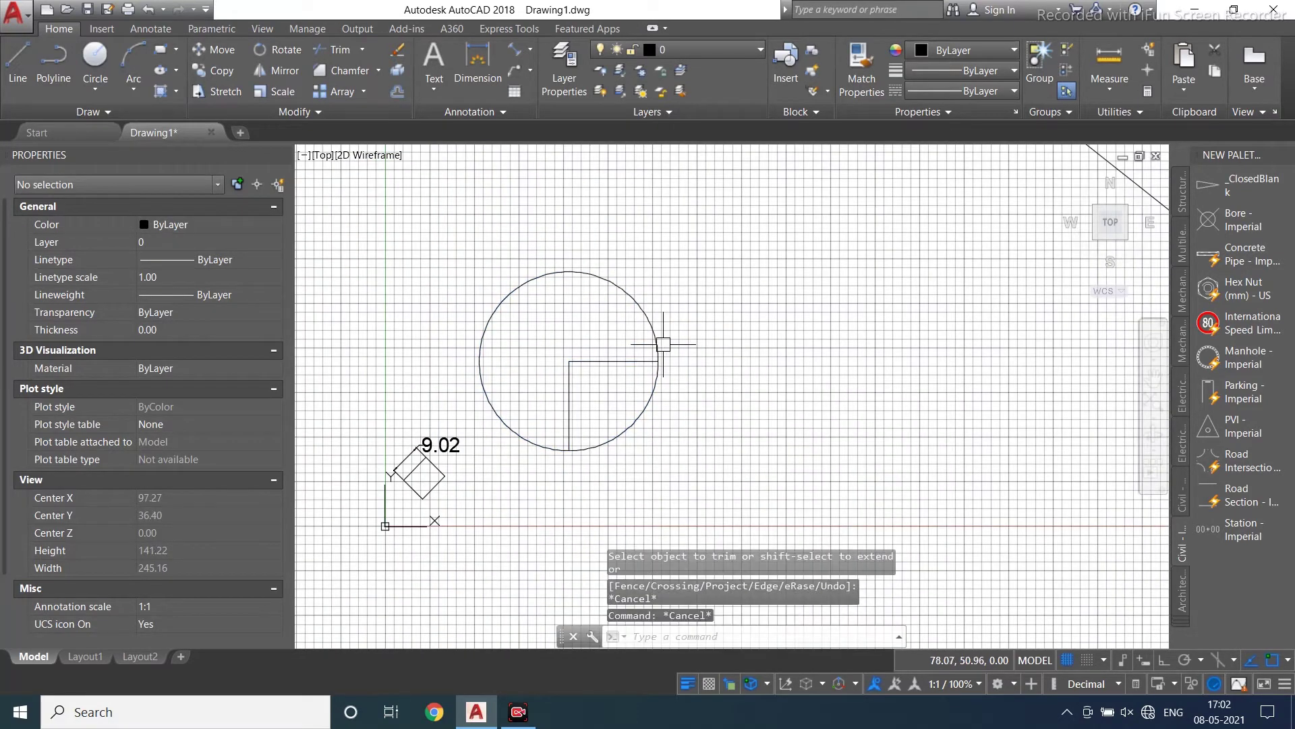
{"action": "scroll", "coordinate": [629, 348], "scroll_direction": "up", "scroll_amount": 2}
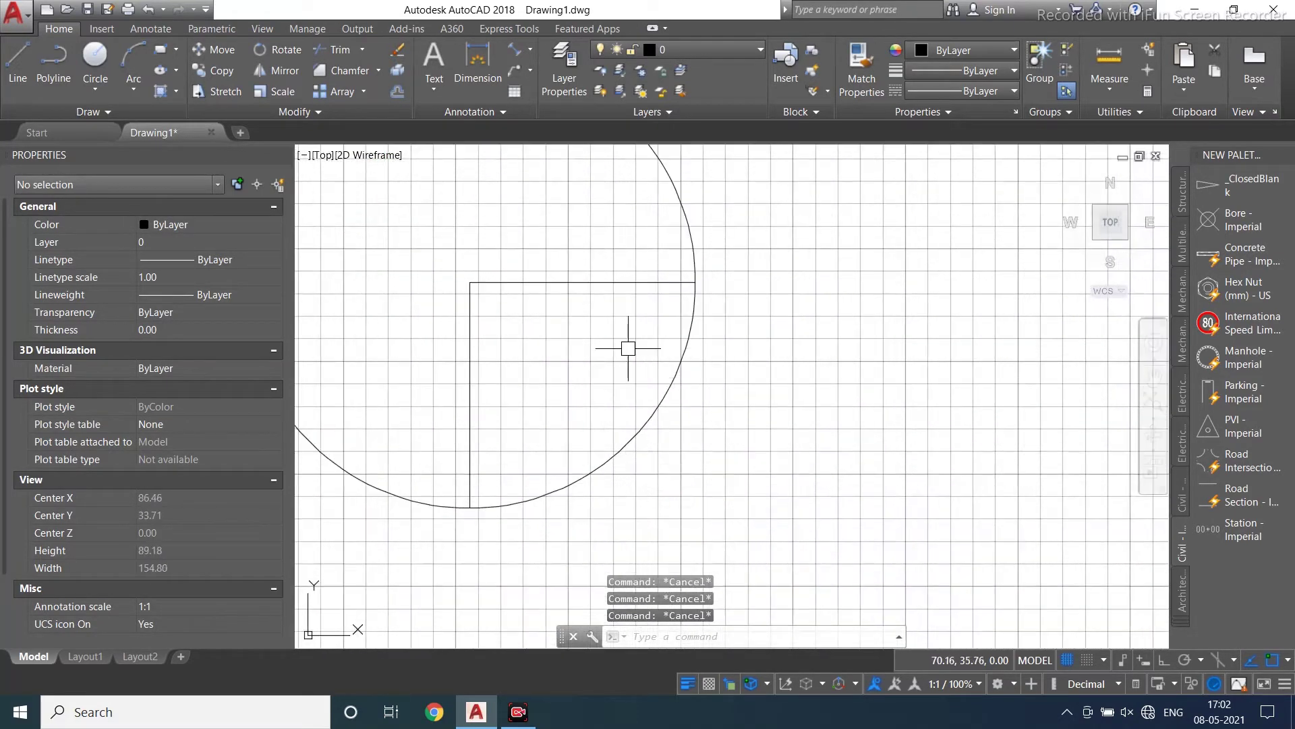
{"action": "scroll", "coordinate": [564, 368], "scroll_direction": "down", "scroll_amount": 2}
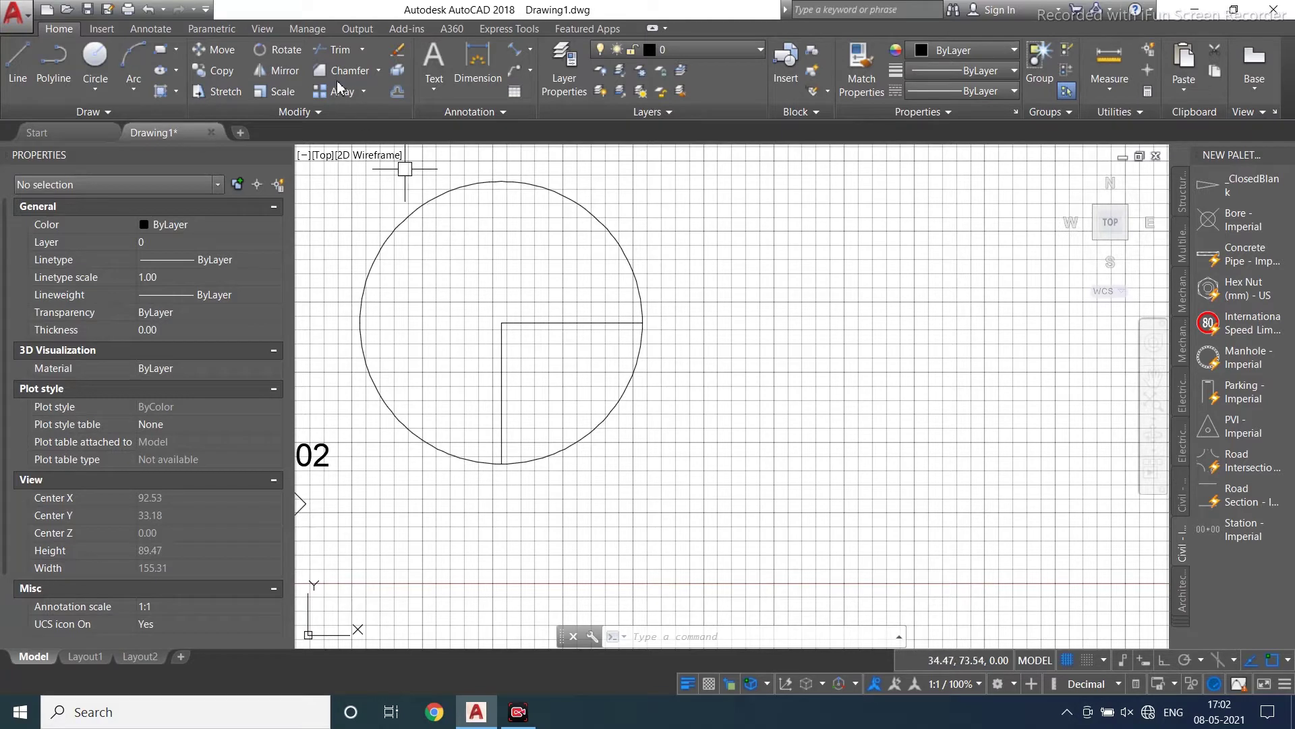
{"action": "left_click", "coordinate": [361, 50]}
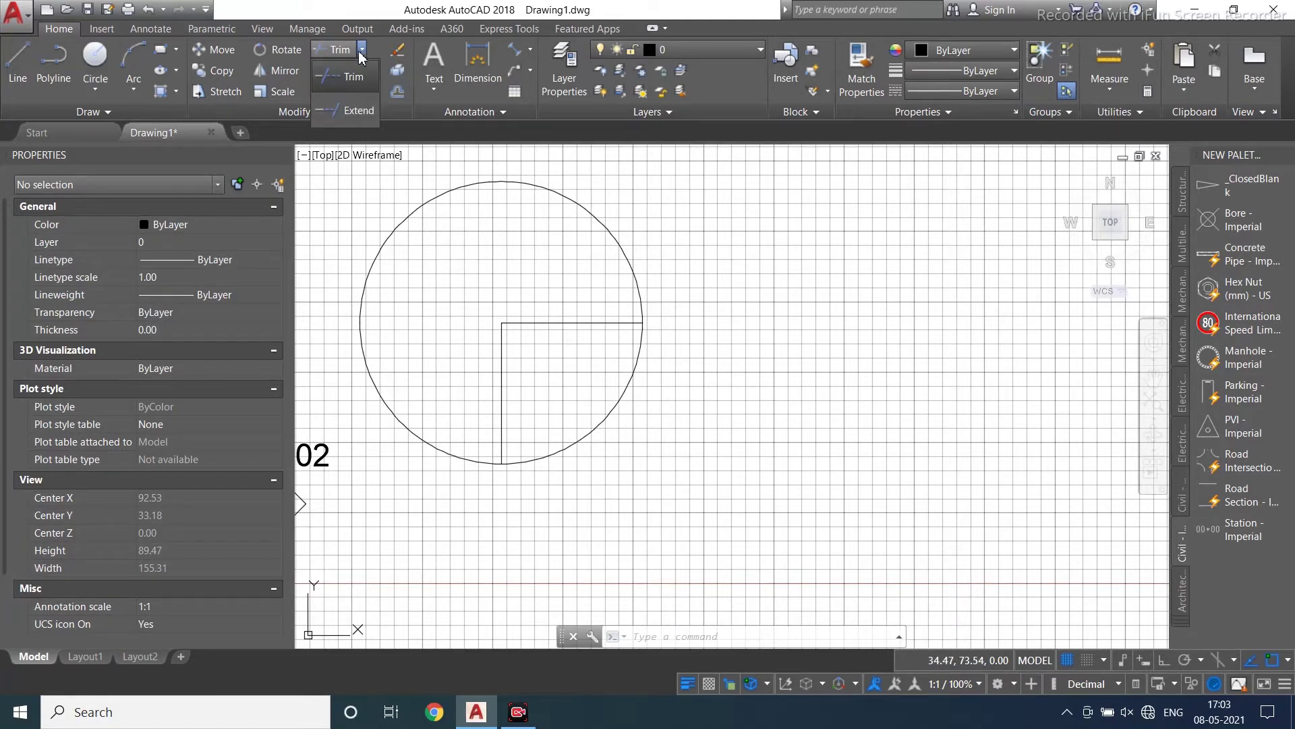
{"action": "left_click", "coordinate": [365, 106]}
{"action": "scroll", "coordinate": [582, 321], "scroll_direction": "down", "scroll_amount": 3}
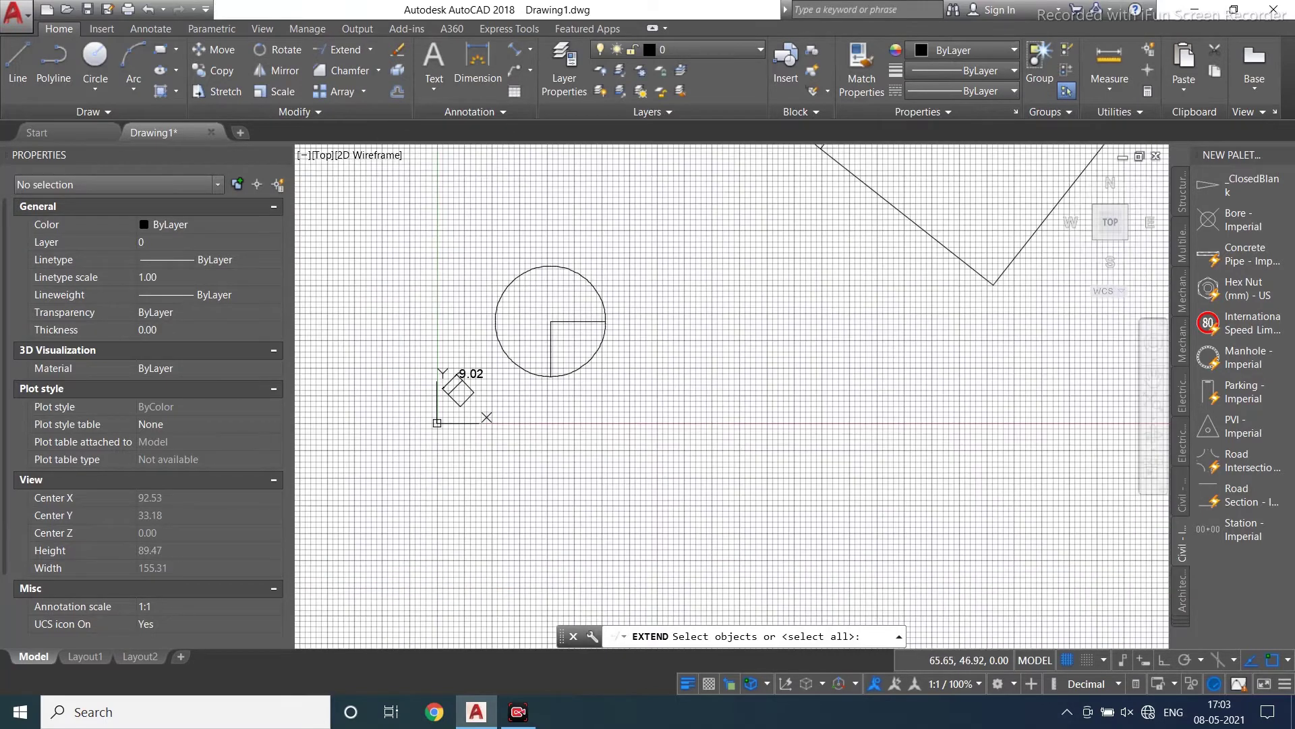
{"action": "scroll", "coordinate": [602, 290], "scroll_direction": "up", "scroll_amount": 2}
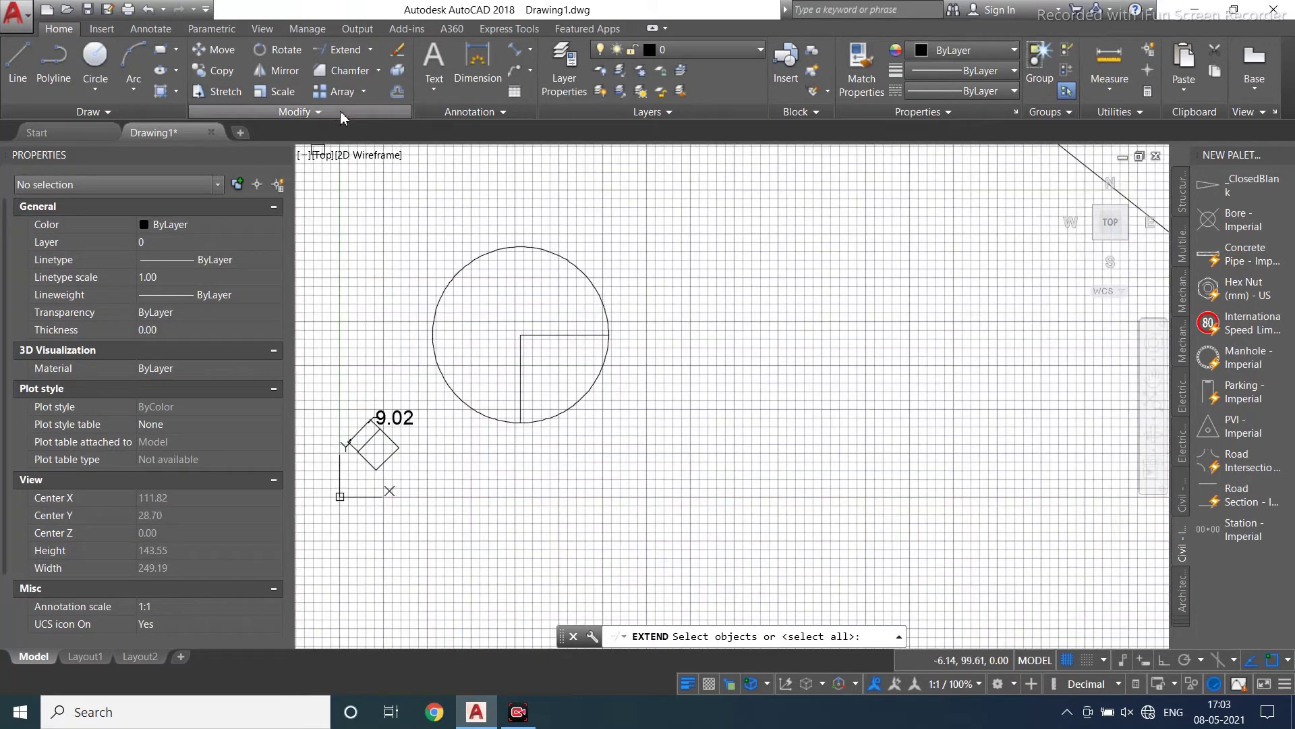
{"action": "key", "text": "Escape"}
{"action": "key", "text": "Escape"}
{"action": "key", "text": "Escape"}
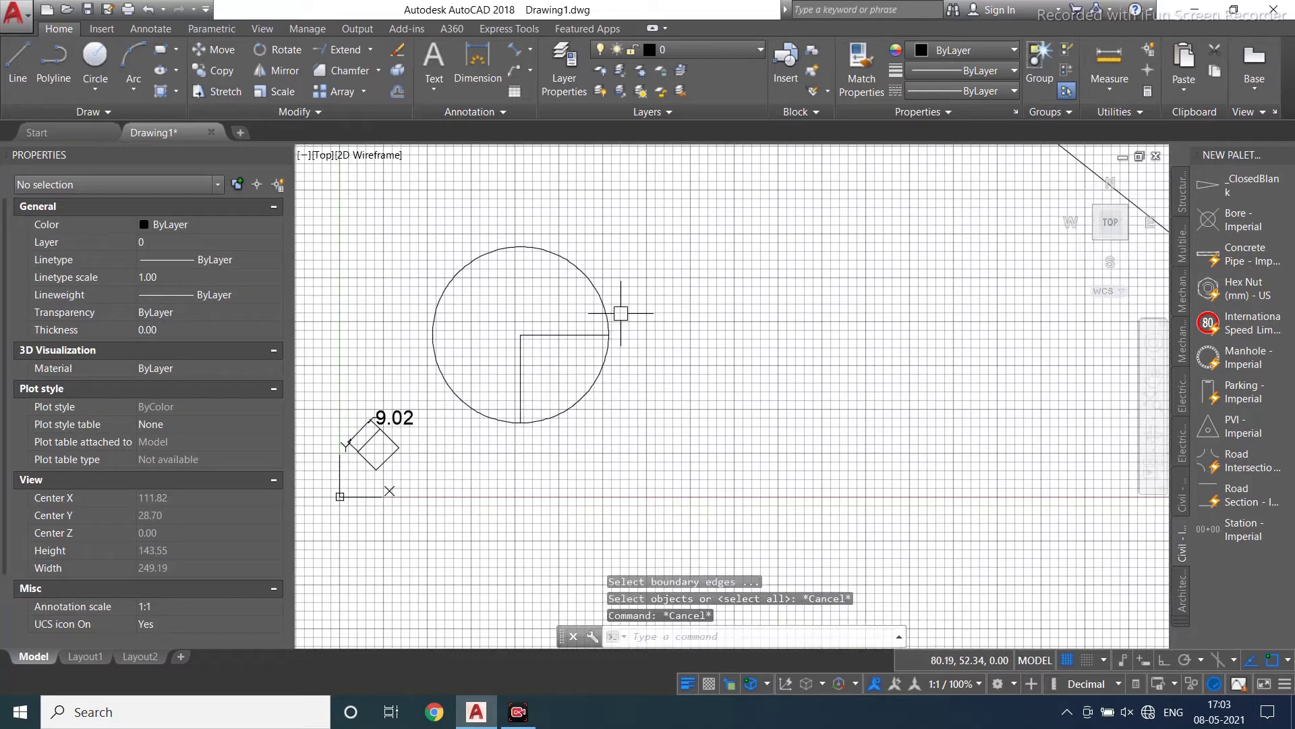
Extend the two shortened lines from the circle's centre back to its opposite side, using the circle as boundary.
{"action": "left_click", "coordinate": [669, 216]}
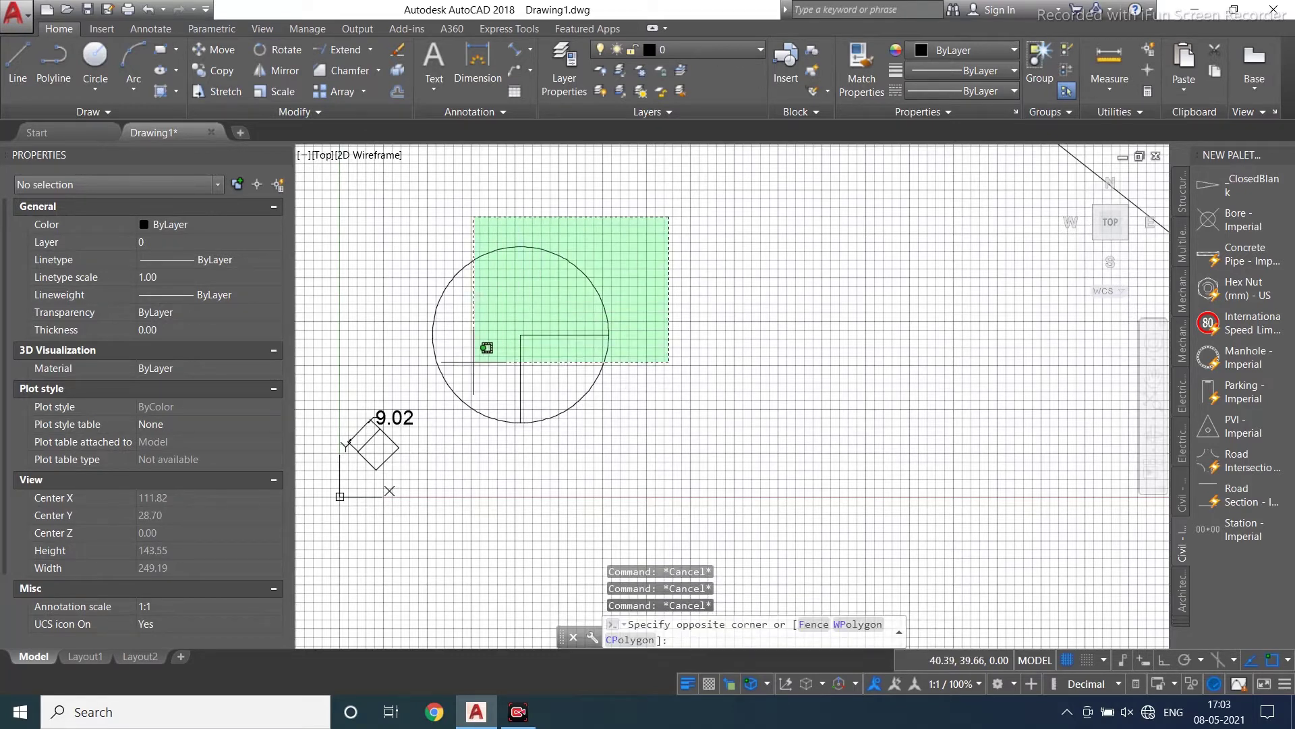
{"action": "left_click", "coordinate": [429, 435]}
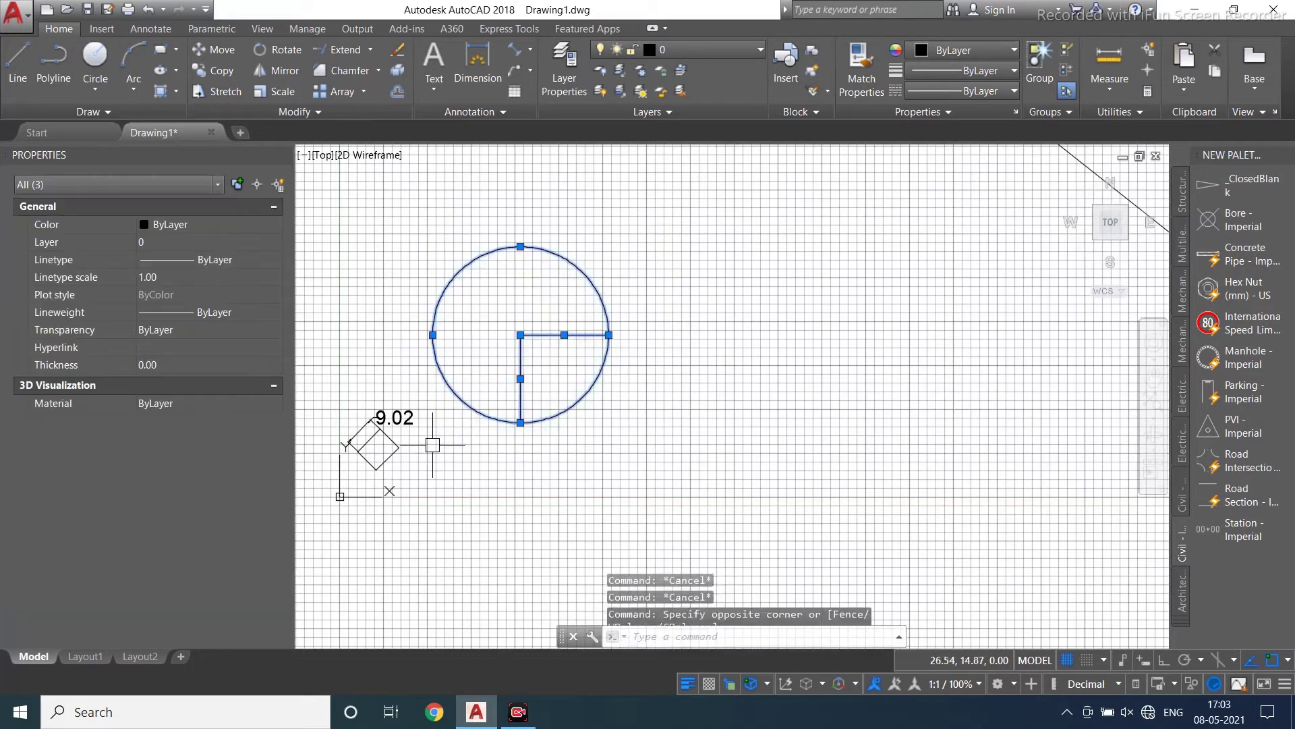
{"action": "left_click", "coordinate": [346, 49]}
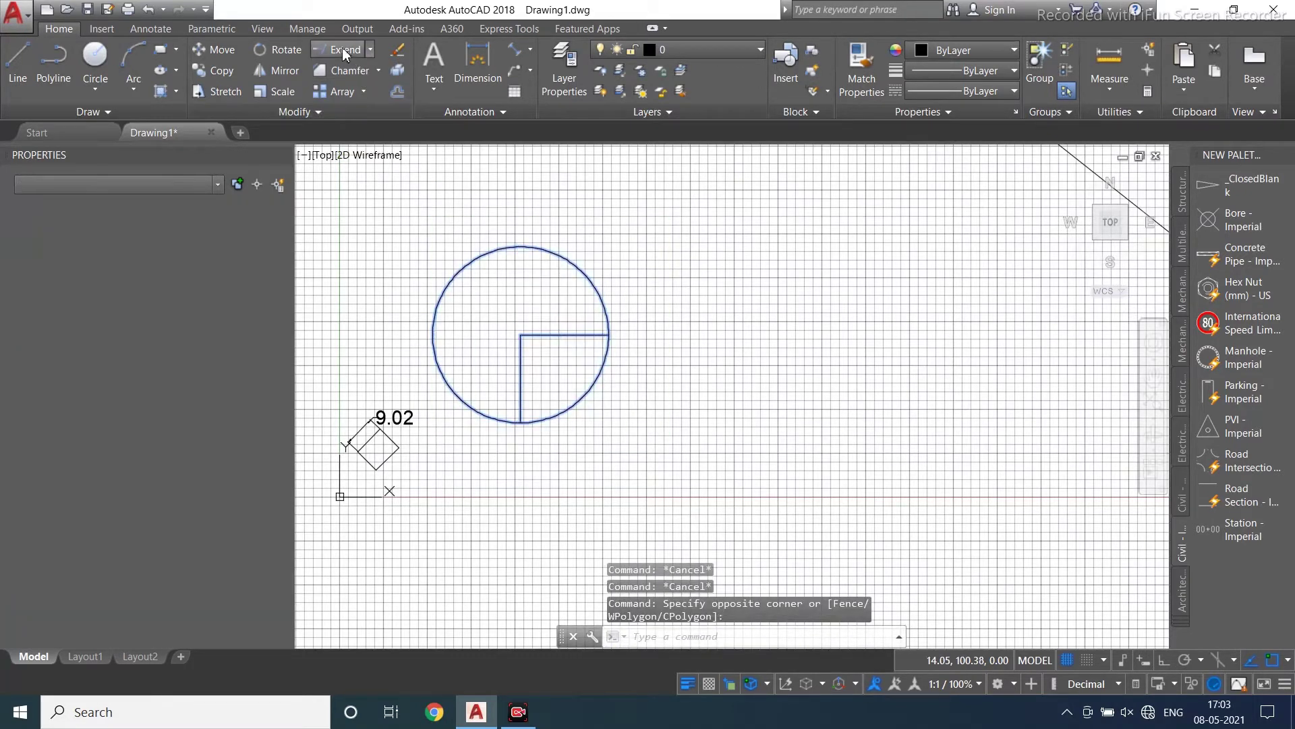
{"action": "left_click", "coordinate": [520, 354]}
{"action": "left_click", "coordinate": [550, 337]}
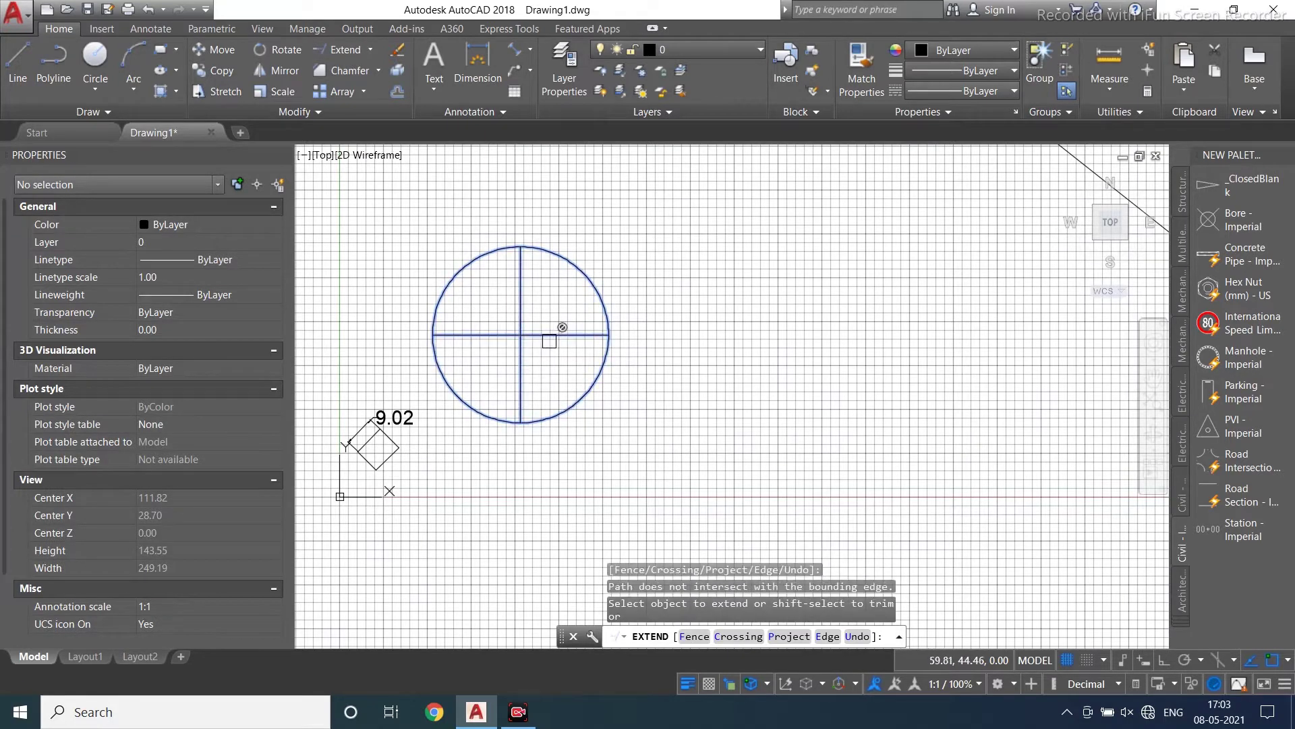
{"action": "key", "text": "Escape"}
{"action": "key", "text": "Escape"}
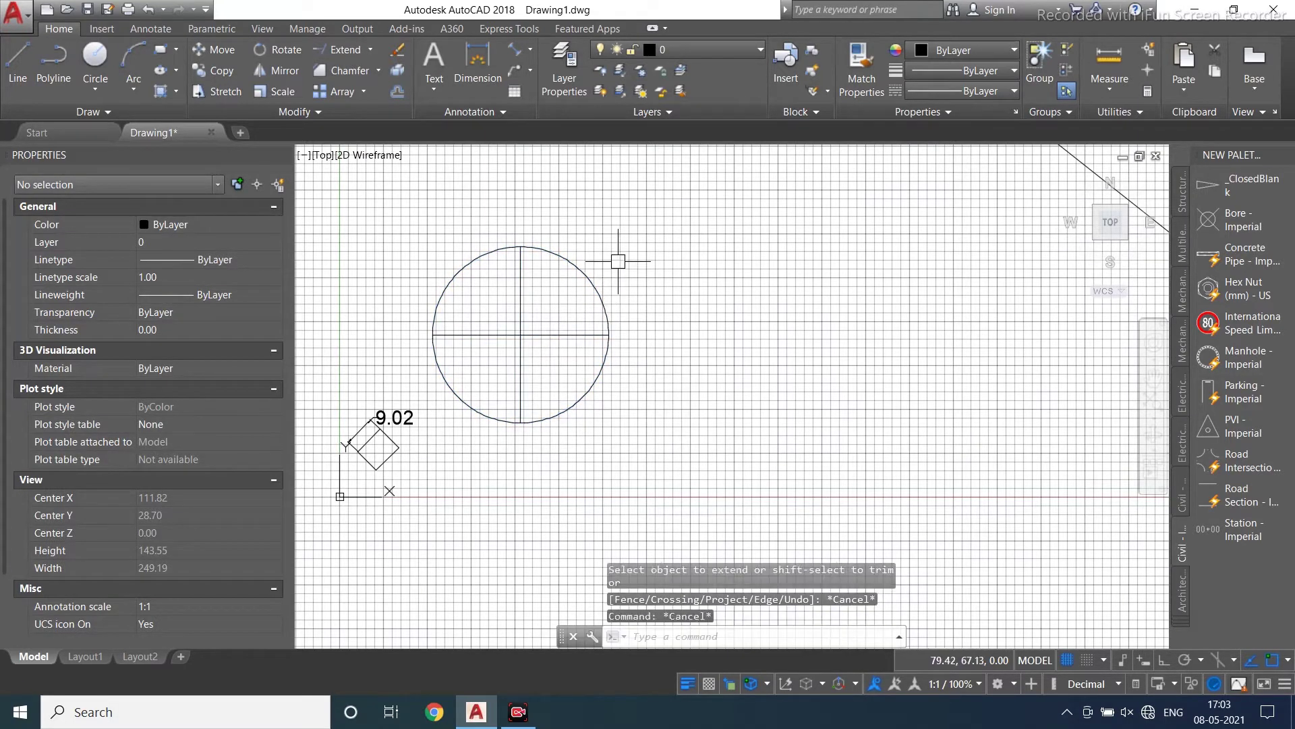
Erase the small rotated rectangle and its dimension near the origin.
{"action": "scroll", "coordinate": [510, 281], "scroll_direction": "down", "scroll_amount": 2}
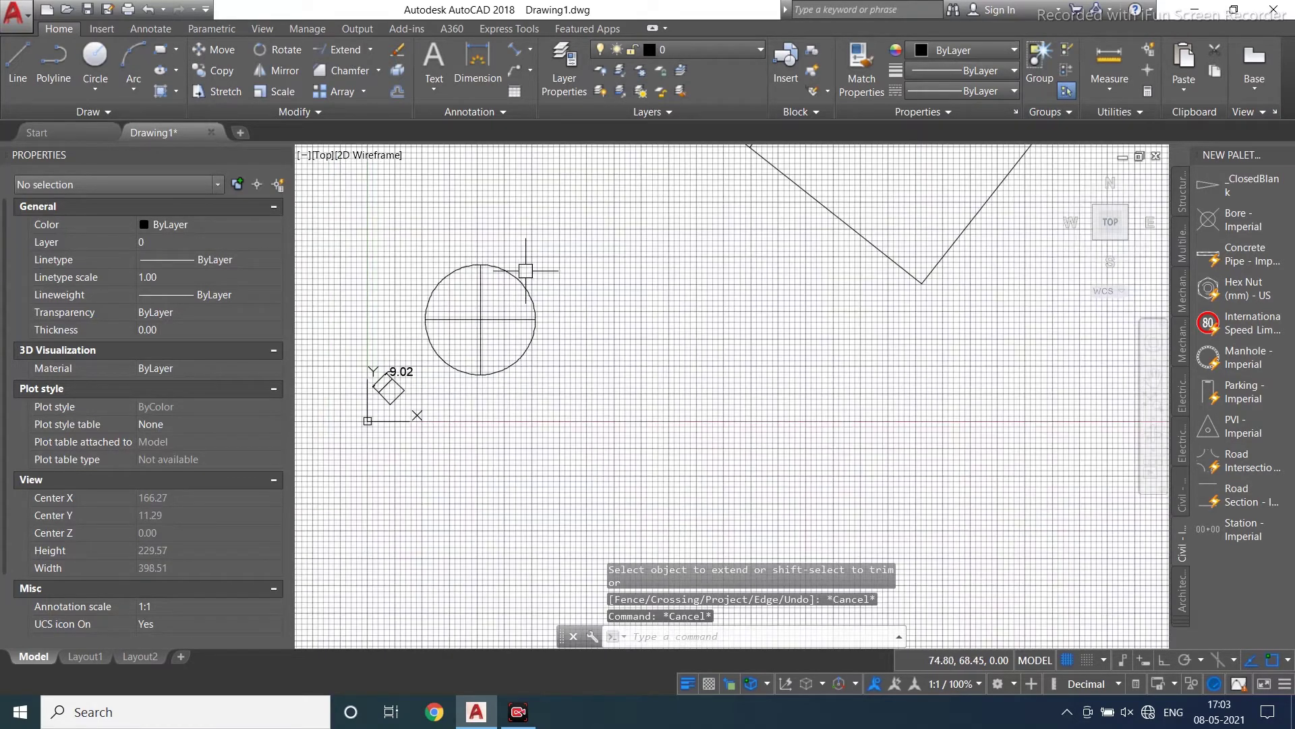
{"action": "scroll", "coordinate": [527, 269], "scroll_direction": "up", "scroll_amount": 2}
{"action": "left_click", "coordinate": [561, 230]}
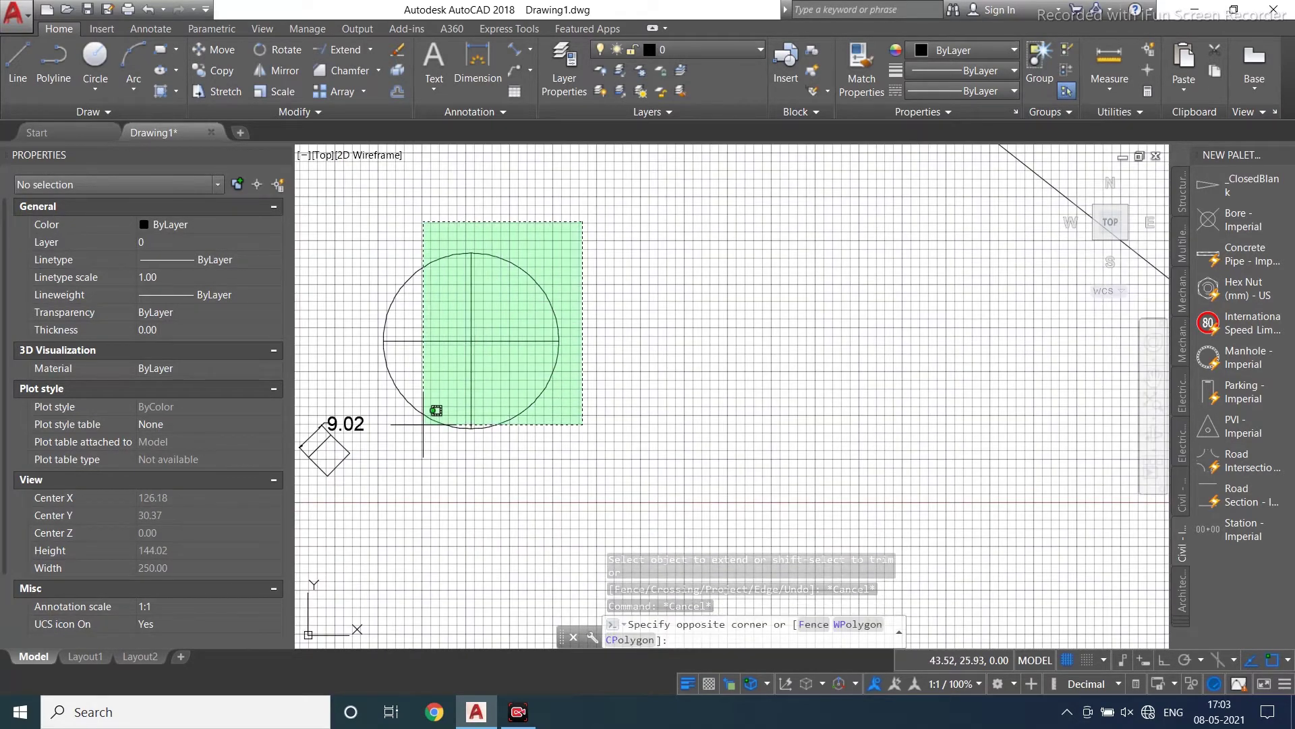
{"action": "scroll", "coordinate": [690, 241], "scroll_direction": "down", "scroll_amount": 2}
{"action": "scroll", "coordinate": [539, 378], "scroll_direction": "up", "scroll_amount": 4}
{"action": "scroll", "coordinate": [445, 418], "scroll_direction": "down", "scroll_amount": 2}
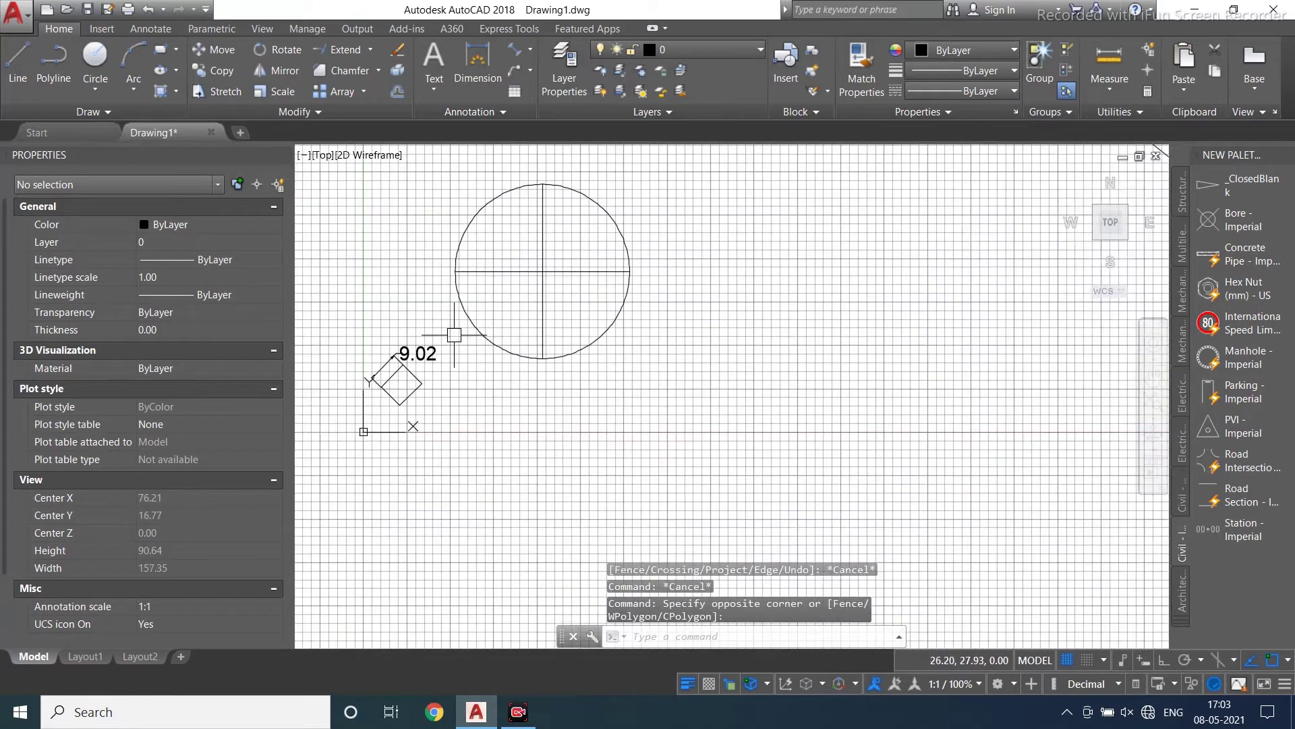
{"action": "left_click", "coordinate": [346, 408]}
{"action": "scroll", "coordinate": [351, 404], "scroll_direction": "up", "scroll_amount": 4}
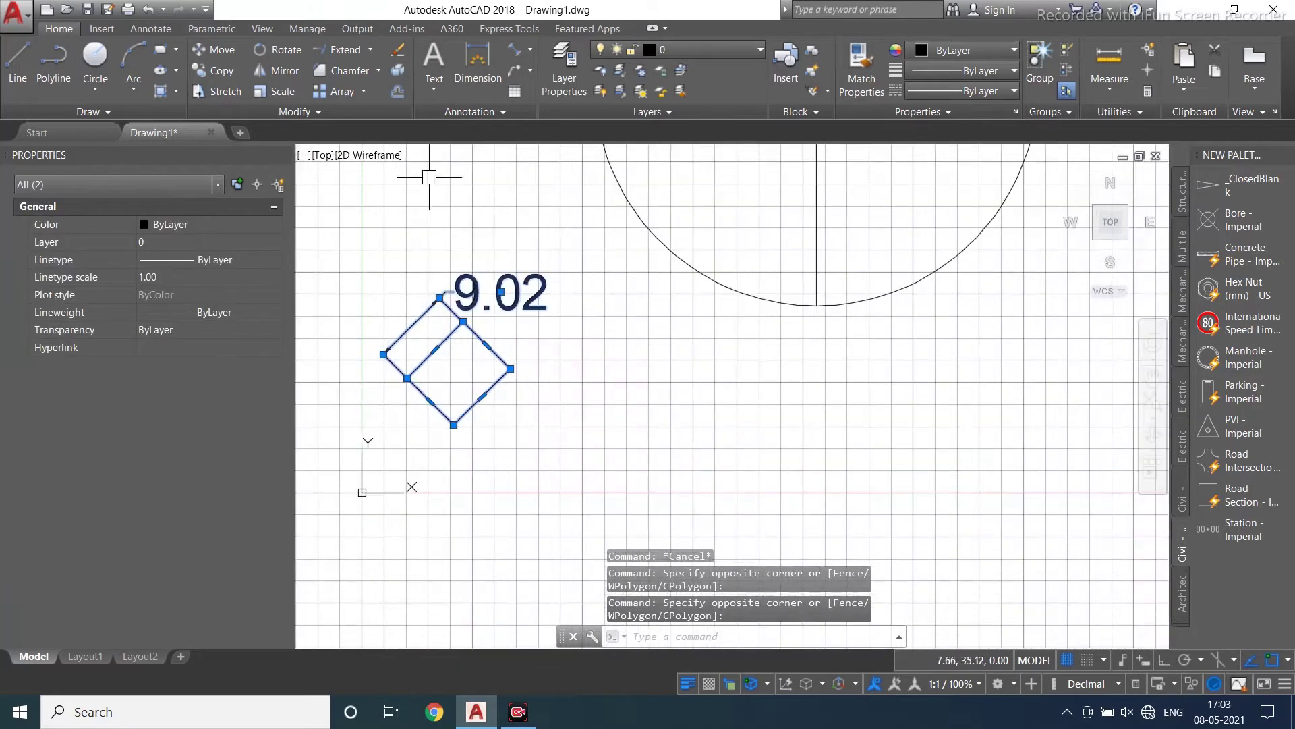
{"action": "left_click", "coordinate": [393, 52]}
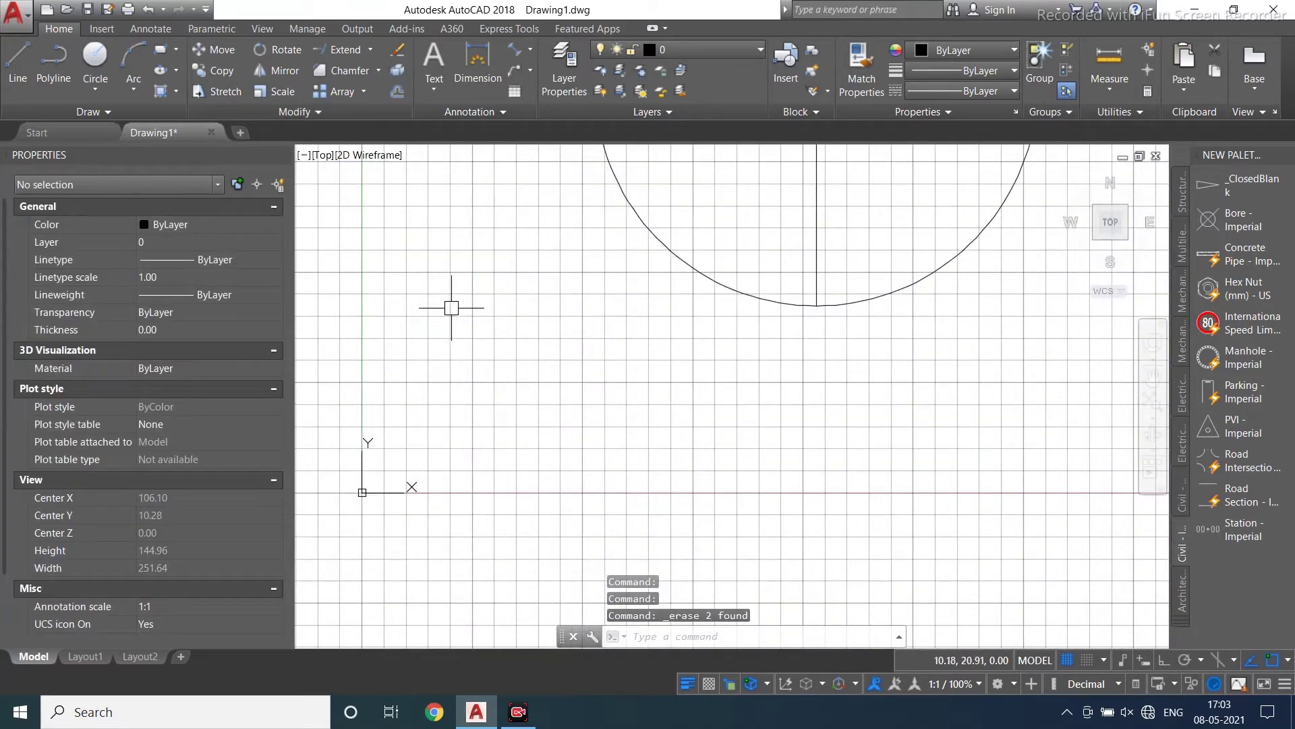
Copy the circle with its two crossing lines twice straight above the original, evenly spaced, using its bottom quadrant as base point.
{"action": "scroll", "coordinate": [391, 351], "scroll_direction": "down", "scroll_amount": 4}
{"action": "scroll", "coordinate": [459, 246], "scroll_direction": "up", "scroll_amount": 3}
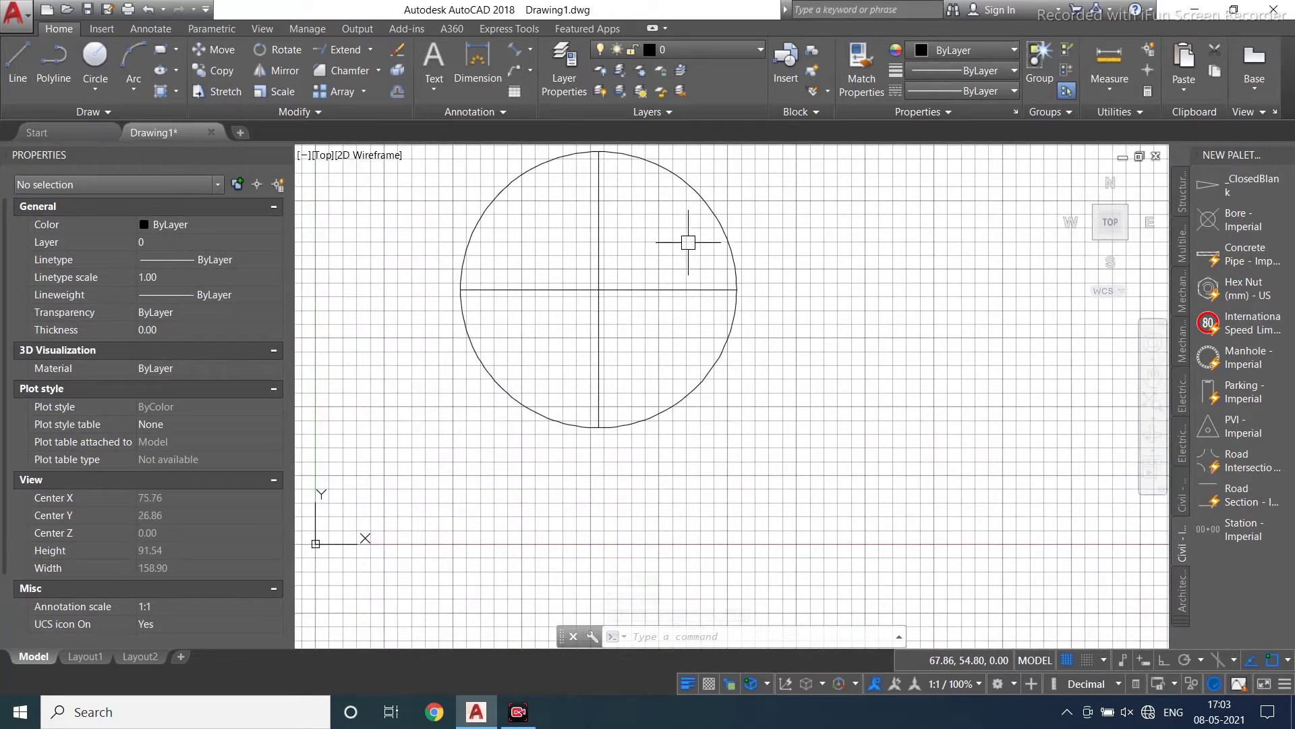
{"action": "scroll", "coordinate": [554, 293], "scroll_direction": "down", "scroll_amount": 5}
{"action": "left_click", "coordinate": [597, 263]}
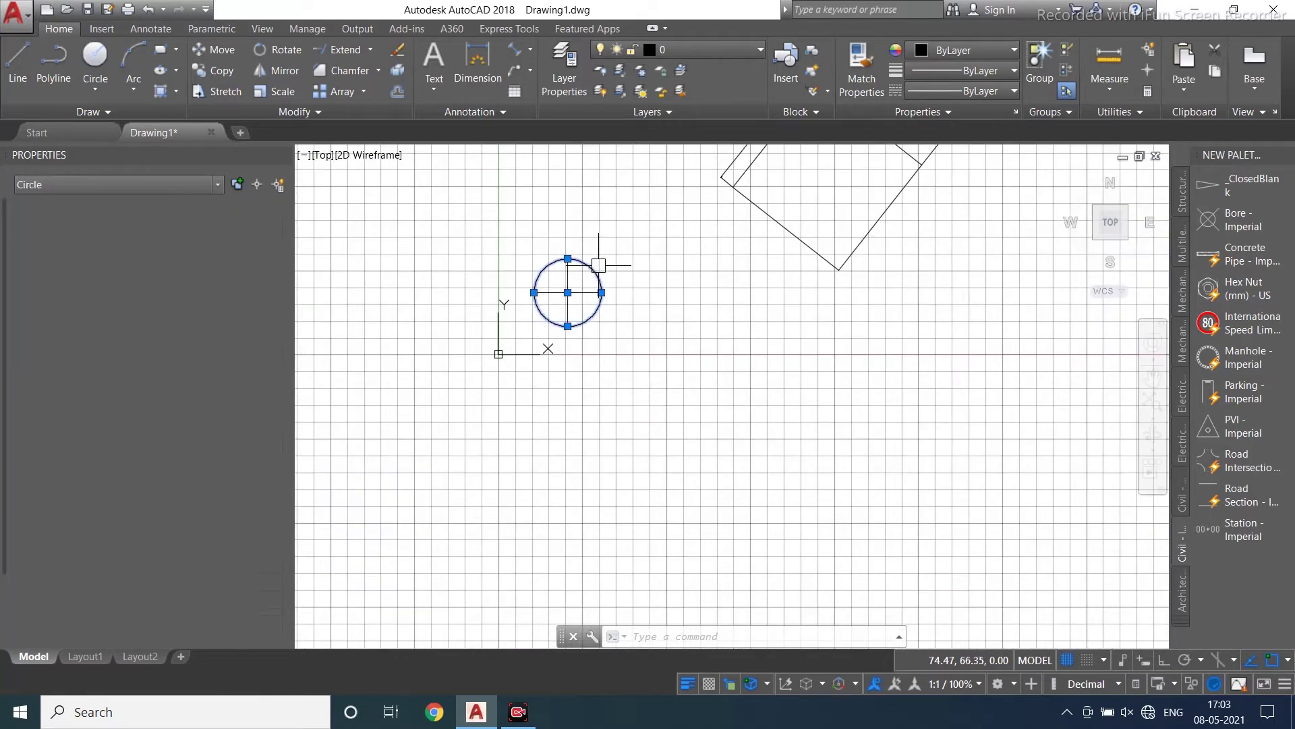
{"action": "left_click", "coordinate": [632, 240]}
{"action": "left_click", "coordinate": [516, 345]}
{"action": "middle_click_drag", "start_coordinate": [646, 281], "coordinate": [594, 314]}
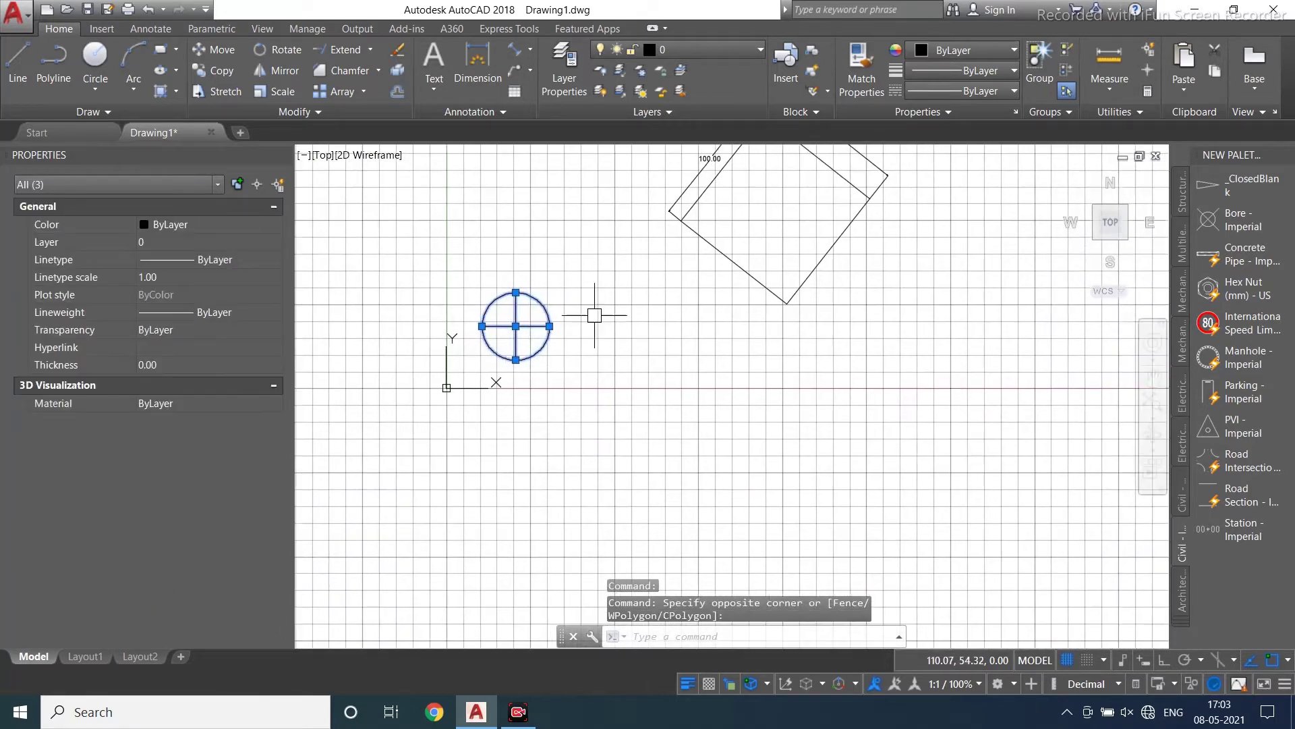
{"action": "left_click", "coordinate": [213, 71]}
{"action": "left_click", "coordinate": [516, 360]}
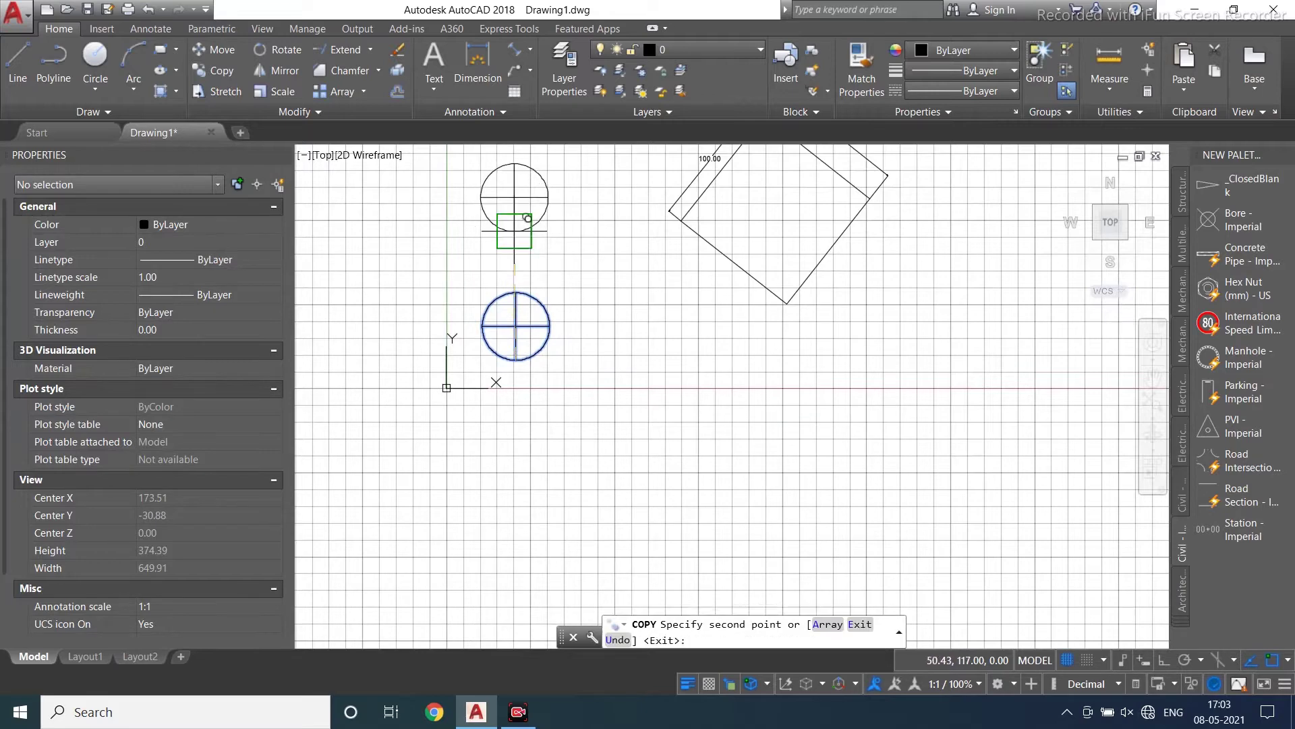
{"action": "left_click", "coordinate": [514, 232]}
{"action": "middle_click_drag", "start_coordinate": [515, 233], "coordinate": [460, 370]}
{"action": "left_click", "coordinate": [469, 229]}
{"action": "scroll", "coordinate": [468, 229], "scroll_direction": "down", "scroll_amount": 2}
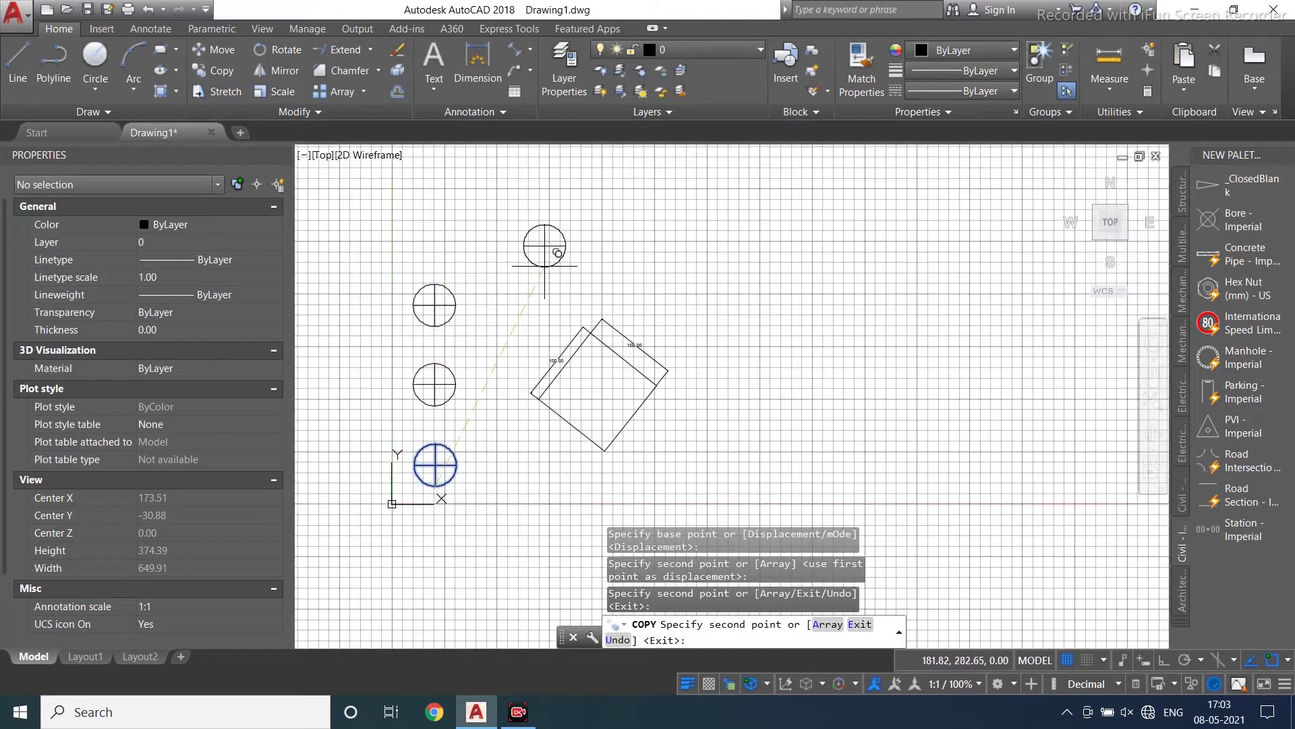
{"action": "key", "text": "Escape"}
{"action": "scroll", "coordinate": [470, 349], "scroll_direction": "up", "scroll_amount": 2}
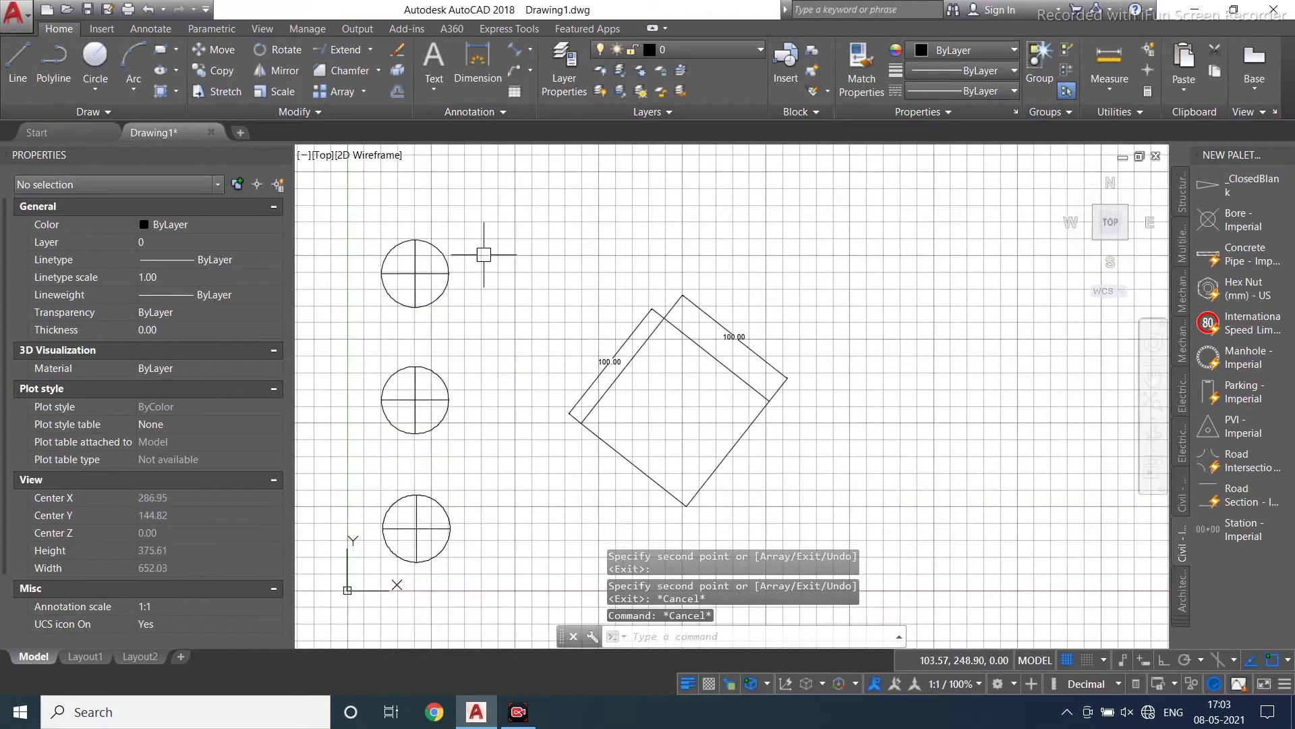
Copy the column of three crossed circles once to the right, between the originals and the rotated square, using the top circle's centre as base point.
{"action": "scroll", "coordinate": [519, 364], "scroll_direction": "down", "scroll_amount": 2}
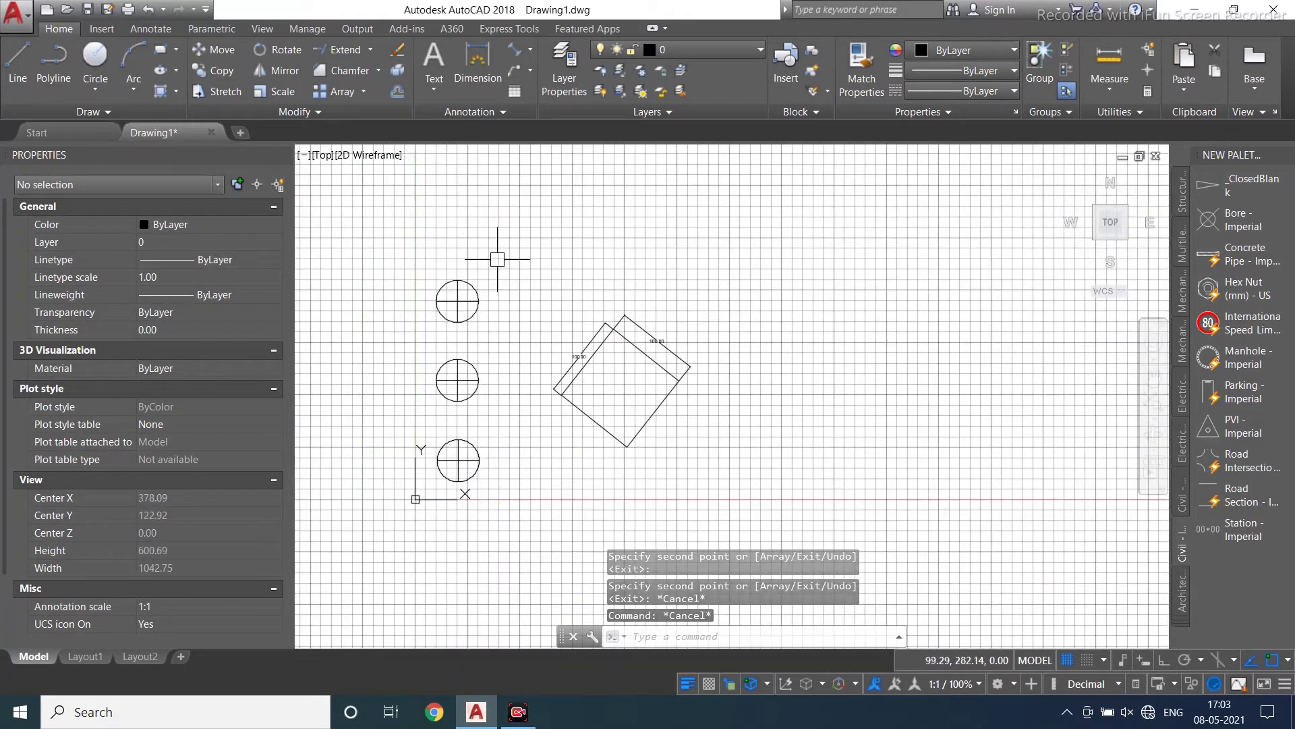
{"action": "left_click", "coordinate": [498, 257]}
{"action": "left_click", "coordinate": [361, 532]}
{"action": "scroll", "coordinate": [459, 300], "scroll_direction": "up", "scroll_amount": 2}
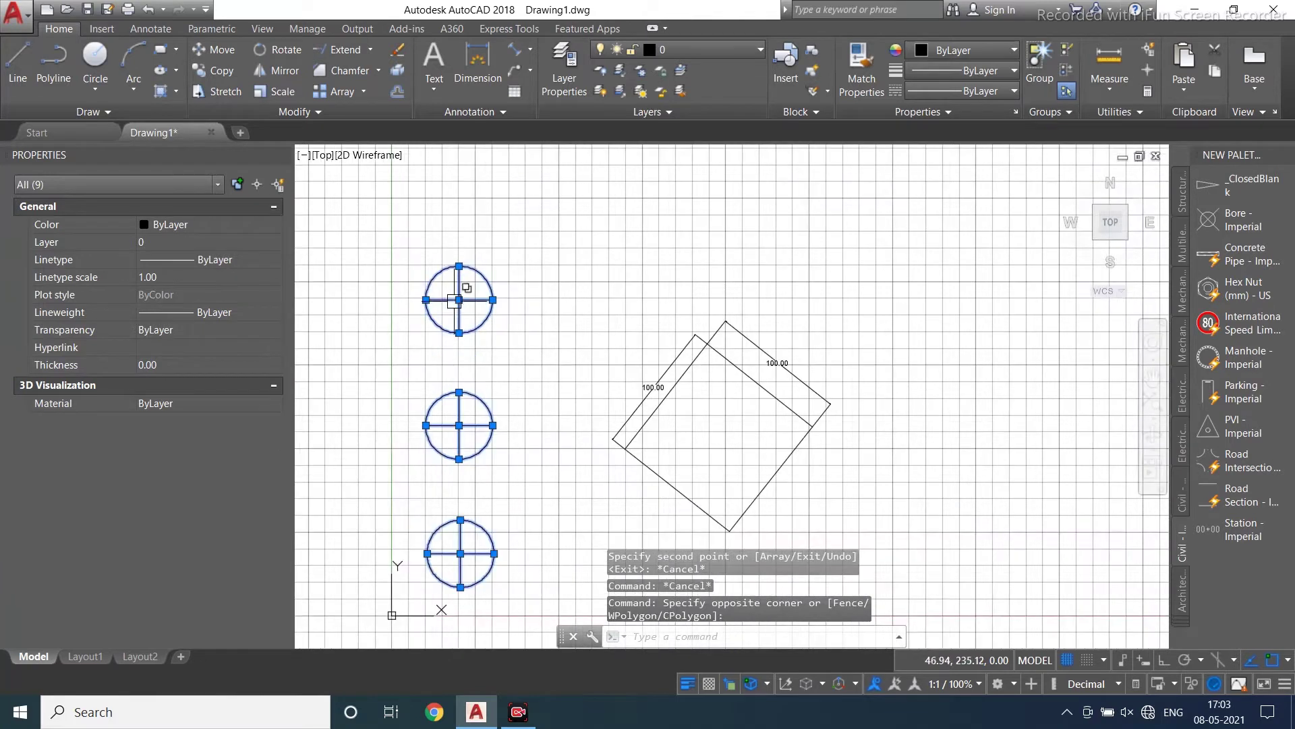
{"action": "left_click", "coordinate": [227, 73]}
{"action": "left_click", "coordinate": [459, 299]}
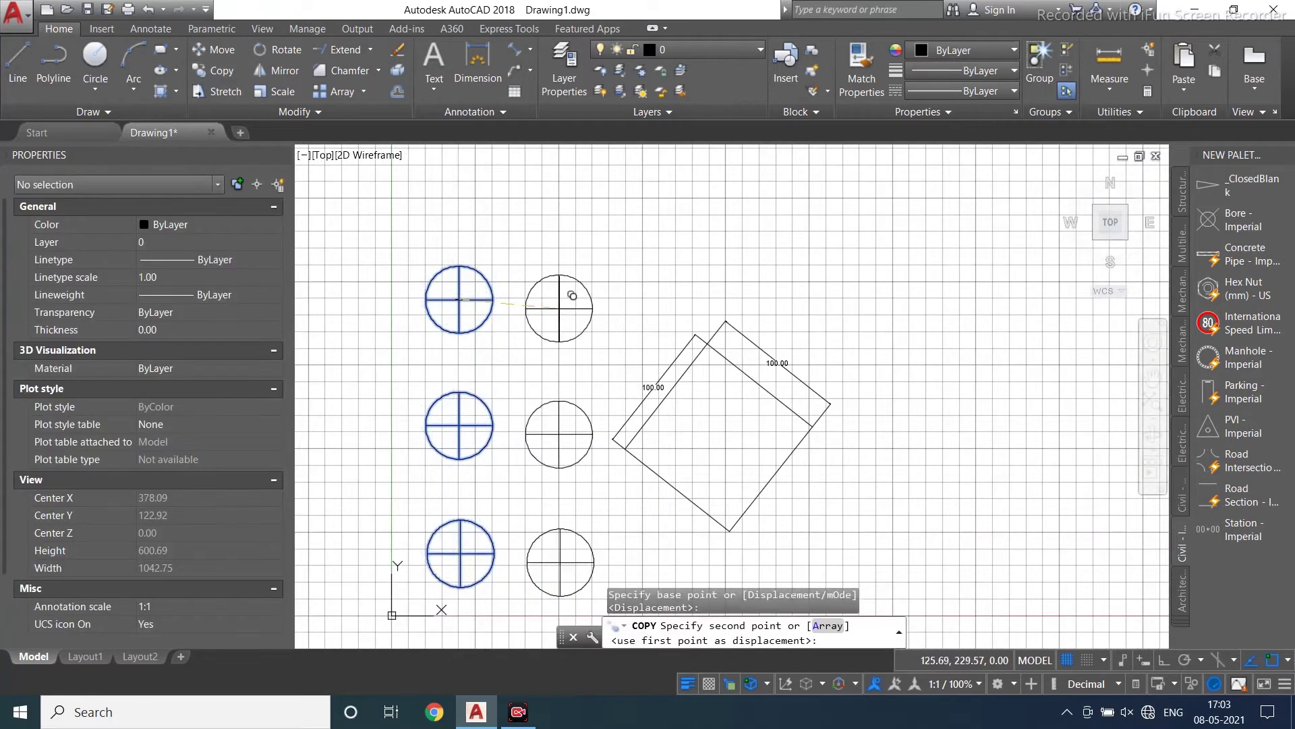
{"action": "left_click", "coordinate": [574, 300]}
{"action": "scroll", "coordinate": [384, 293], "scroll_direction": "down", "scroll_amount": 2}
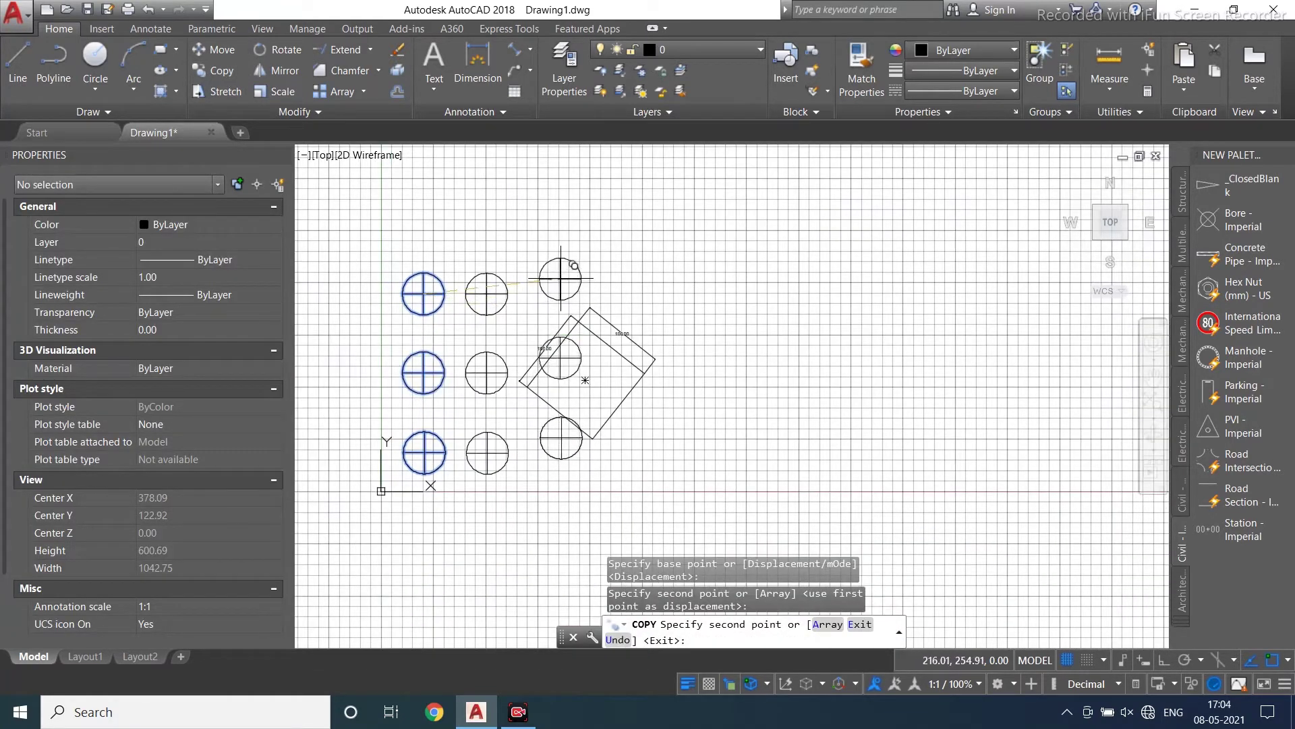
{"action": "key", "text": "Escape"}
{"action": "scroll", "coordinate": [475, 346], "scroll_direction": "up", "scroll_amount": 2}
{"action": "middle_click_drag", "start_coordinate": [475, 346], "coordinate": [431, 380]}
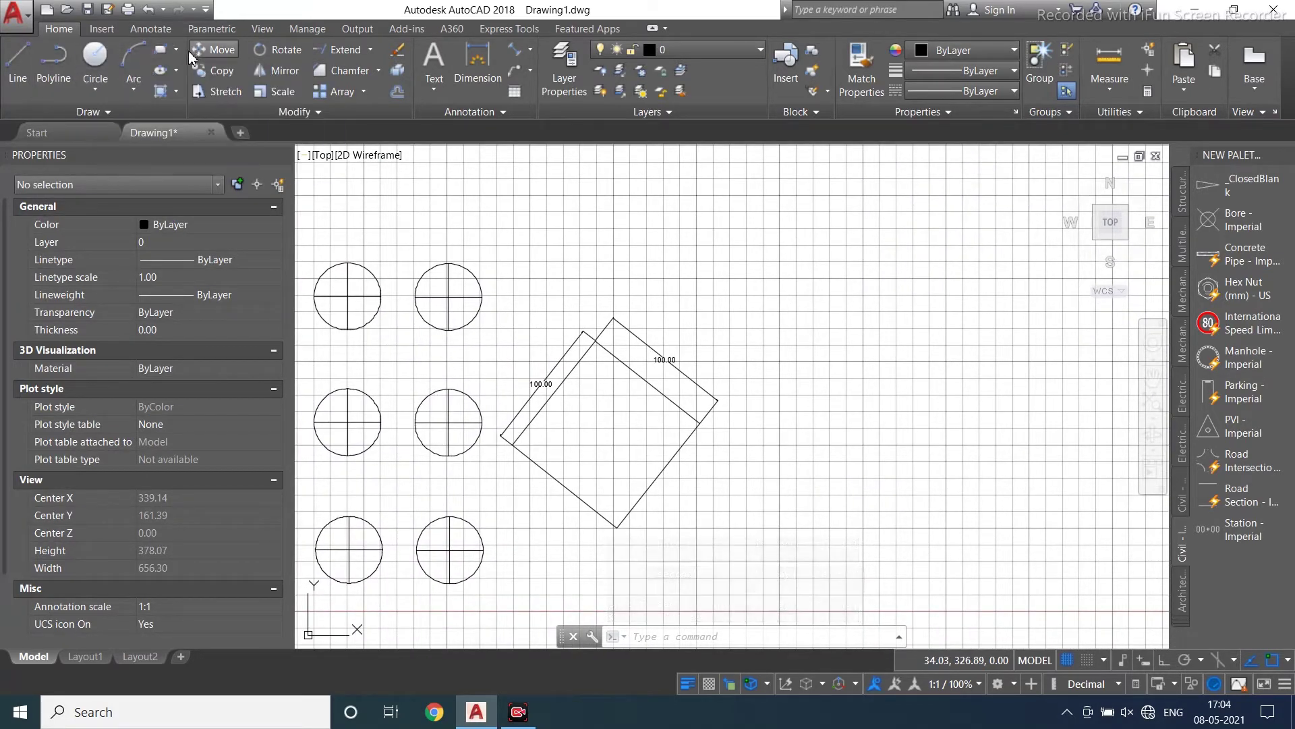
Draw a three-sided polygon, circumscribed about a circle, around the top-left crossed circle, with a perimeter of about 237.
{"action": "left_click", "coordinate": [195, 110]}
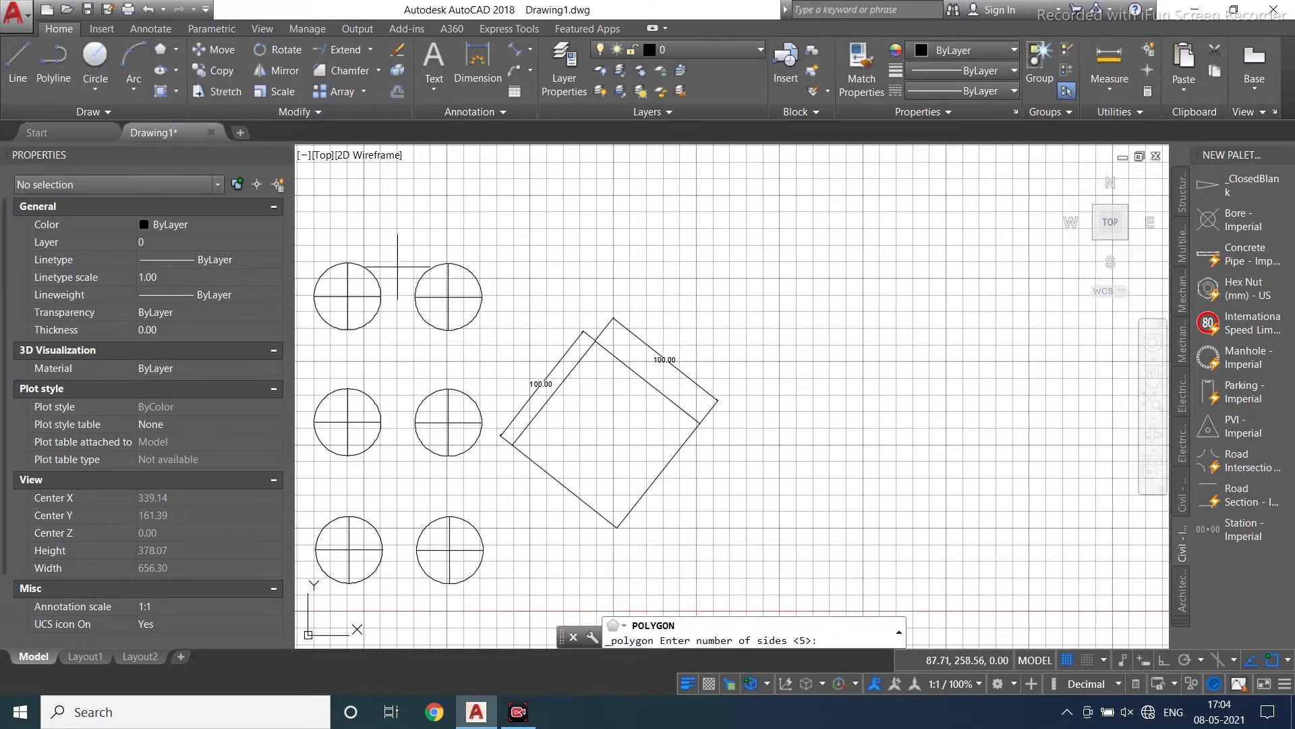
{"action": "middle_click_drag", "start_coordinate": [610, 224], "coordinate": [509, 386]}
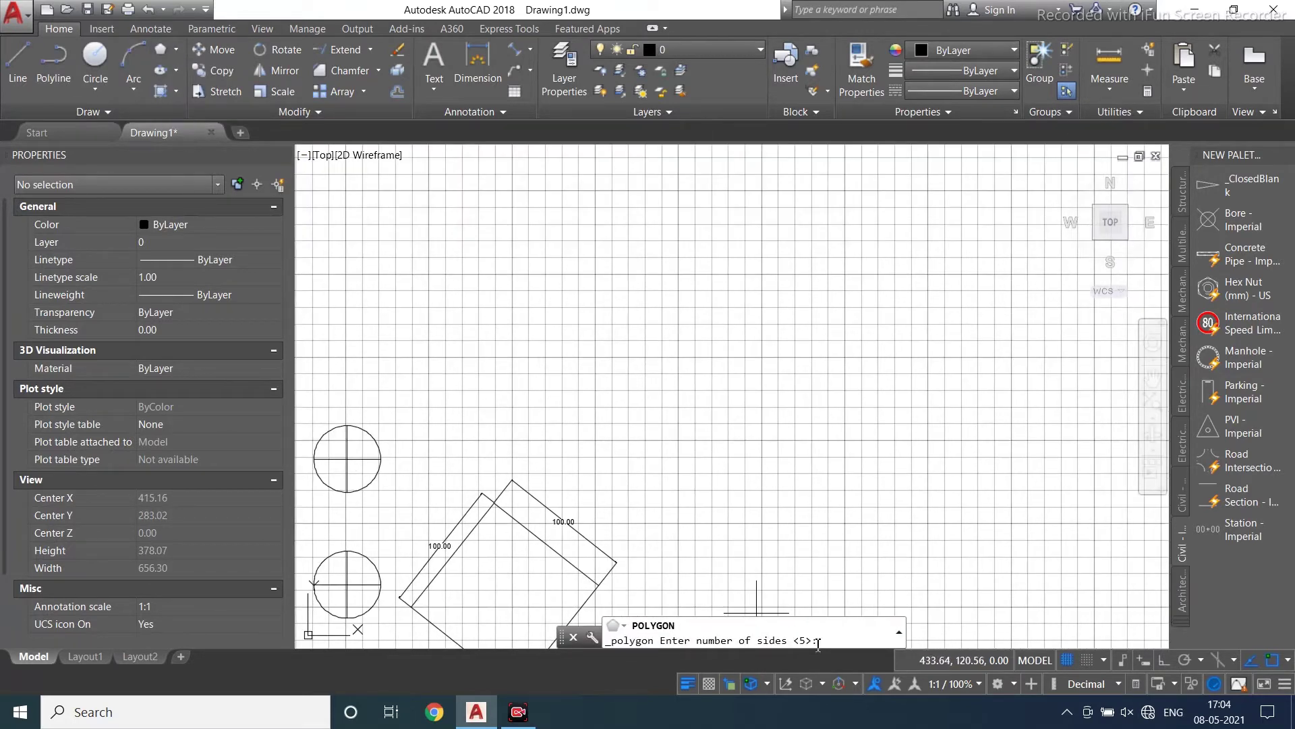
{"action": "key", "text": "Return"}
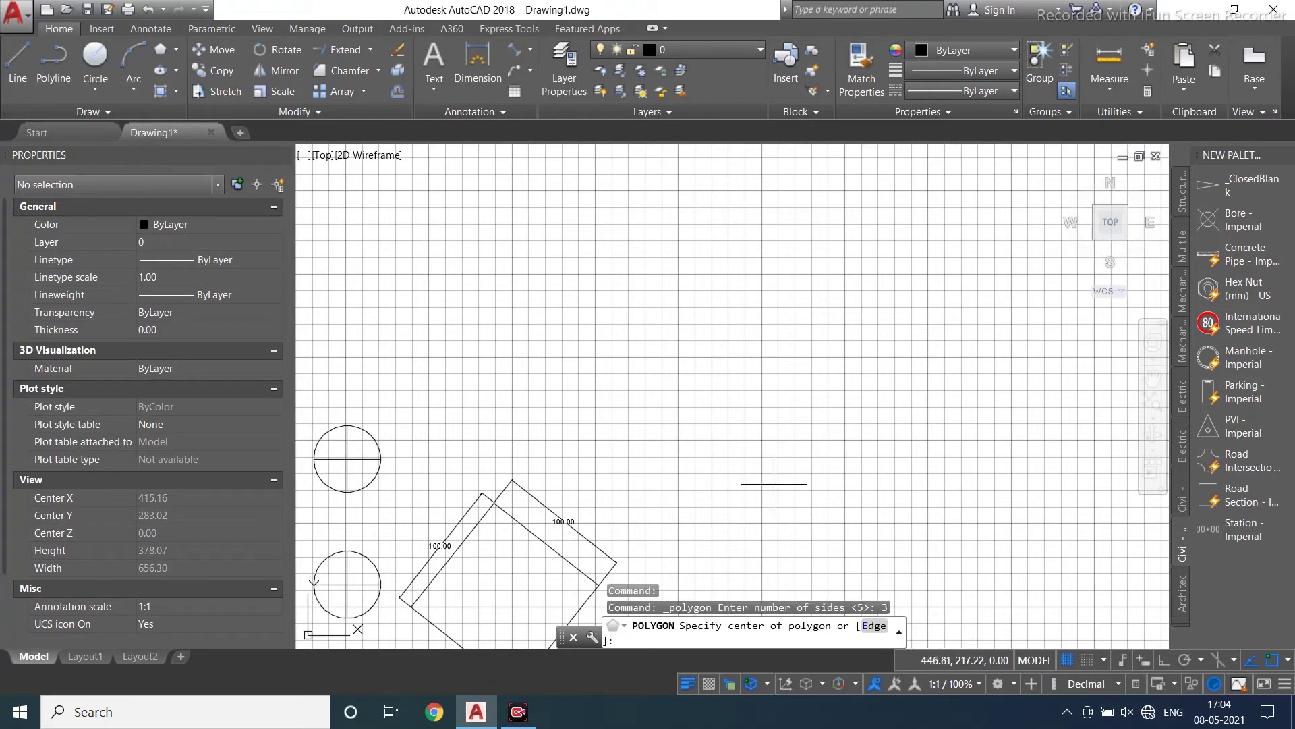
{"action": "type", "text": "3"}
{"action": "key", "text": "Return"}
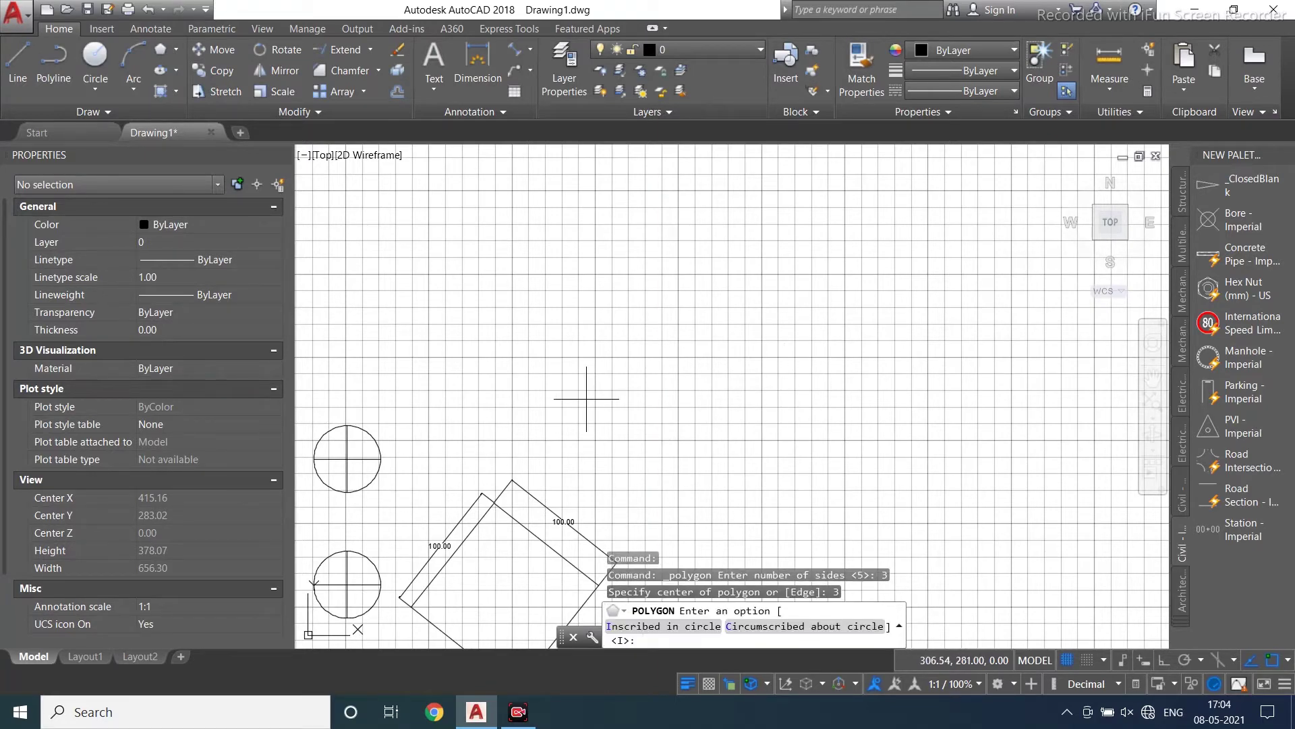
{"action": "left_click", "coordinate": [775, 626]}
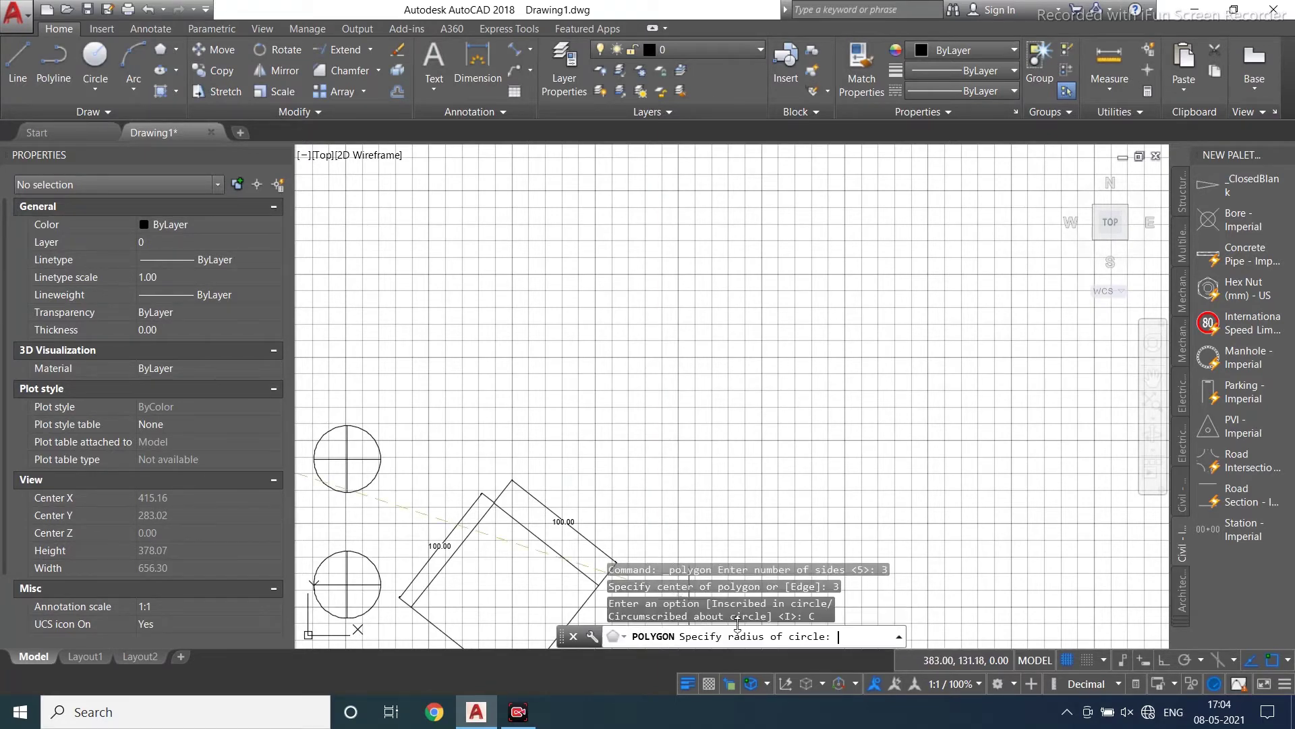
{"action": "scroll", "coordinate": [625, 442], "scroll_direction": "down", "scroll_amount": 5}
{"action": "scroll", "coordinate": [626, 442], "scroll_direction": "down", "scroll_amount": 2}
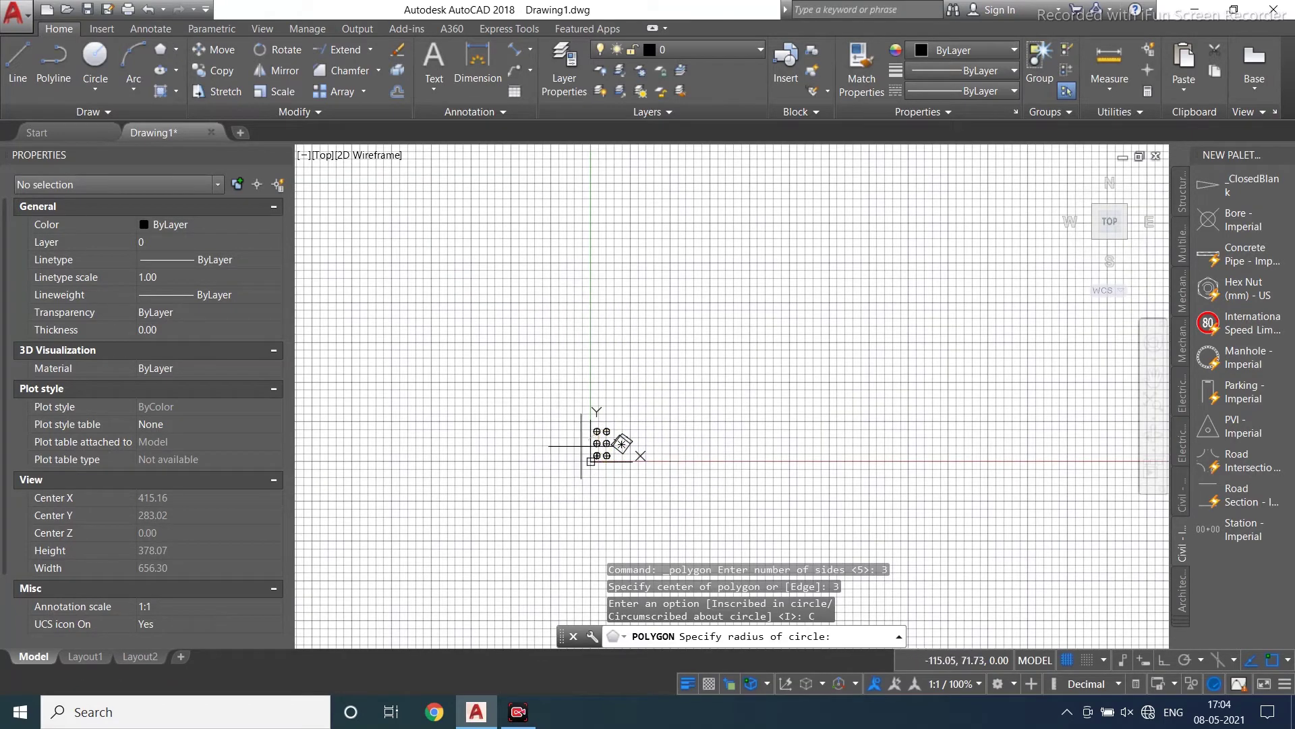
{"action": "scroll", "coordinate": [604, 437], "scroll_direction": "up", "scroll_amount": 10}
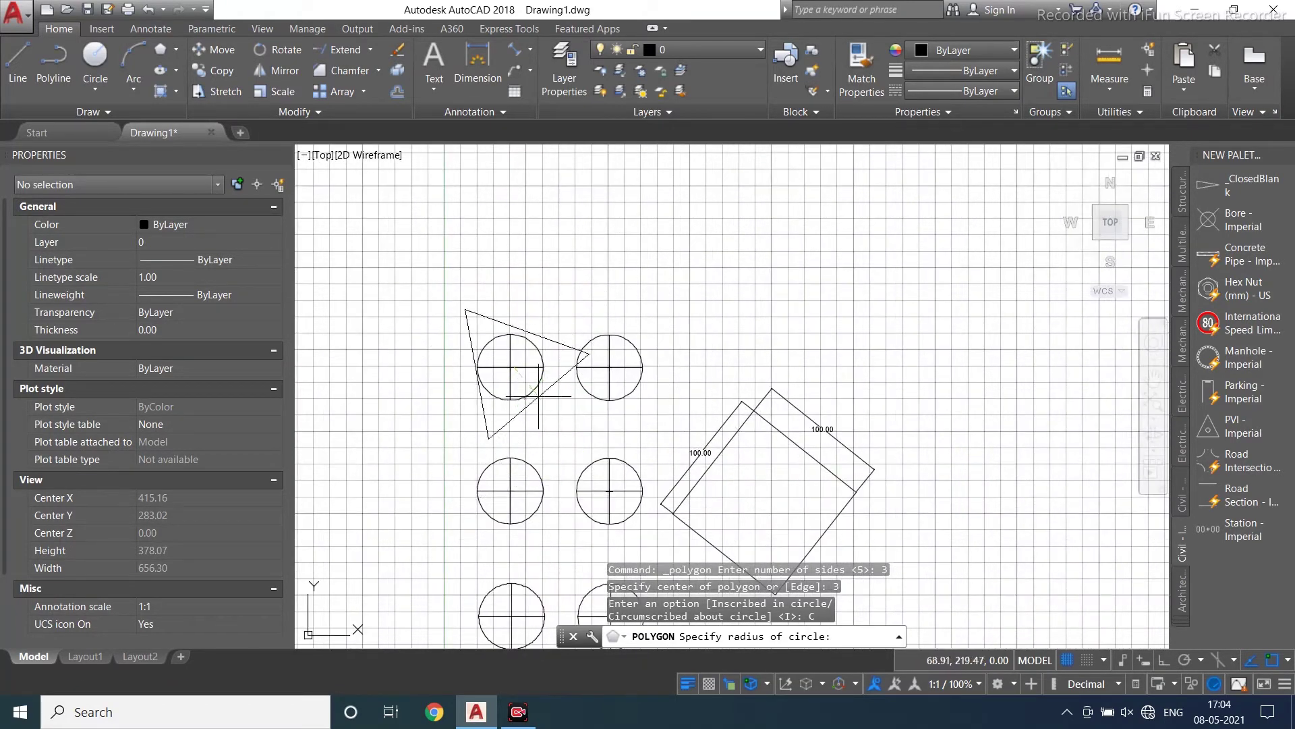
{"action": "left_click", "coordinate": [537, 390]}
Move the triangle off the top-left crossed circle into the empty area right of the rotated square.
{"action": "middle_click_drag", "start_coordinate": [537, 389], "coordinate": [482, 425]}
{"action": "left_click", "coordinate": [510, 398]}
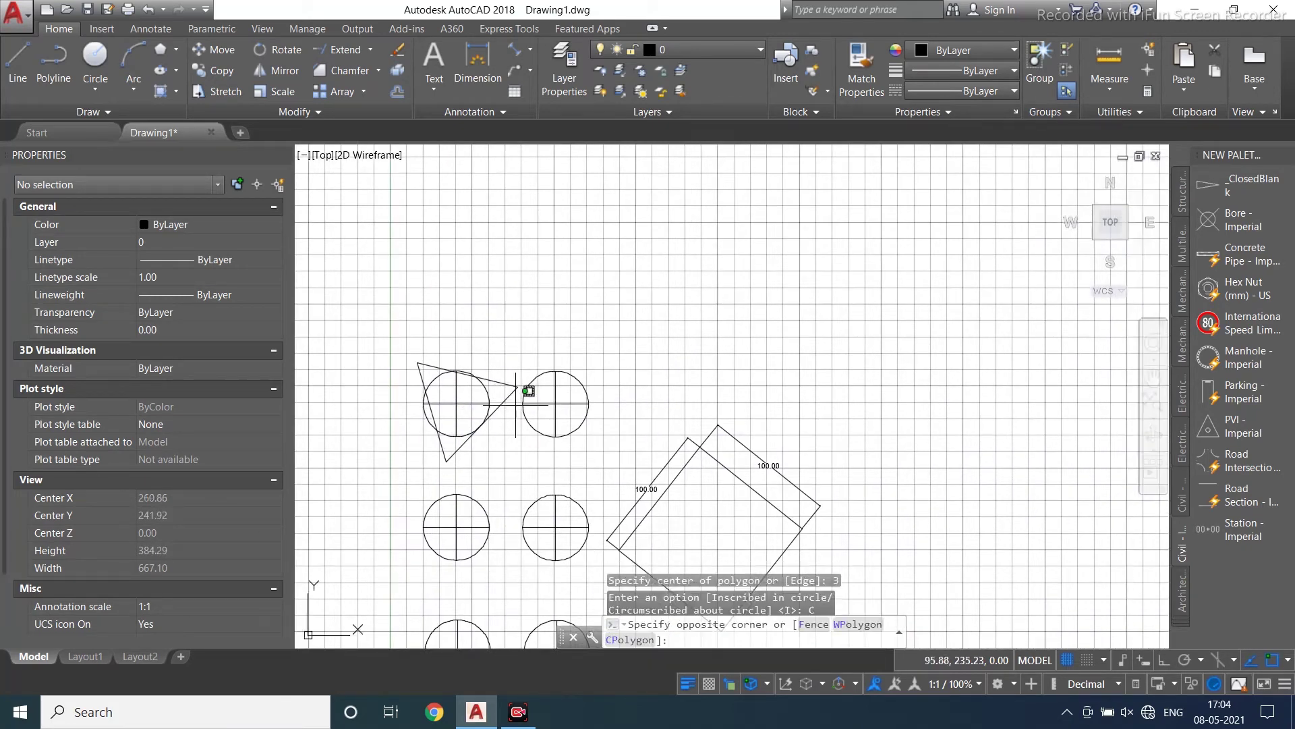
{"action": "left_click", "coordinate": [517, 384]}
{"action": "type", "text": "m"}
{"action": "key", "text": "Return"}
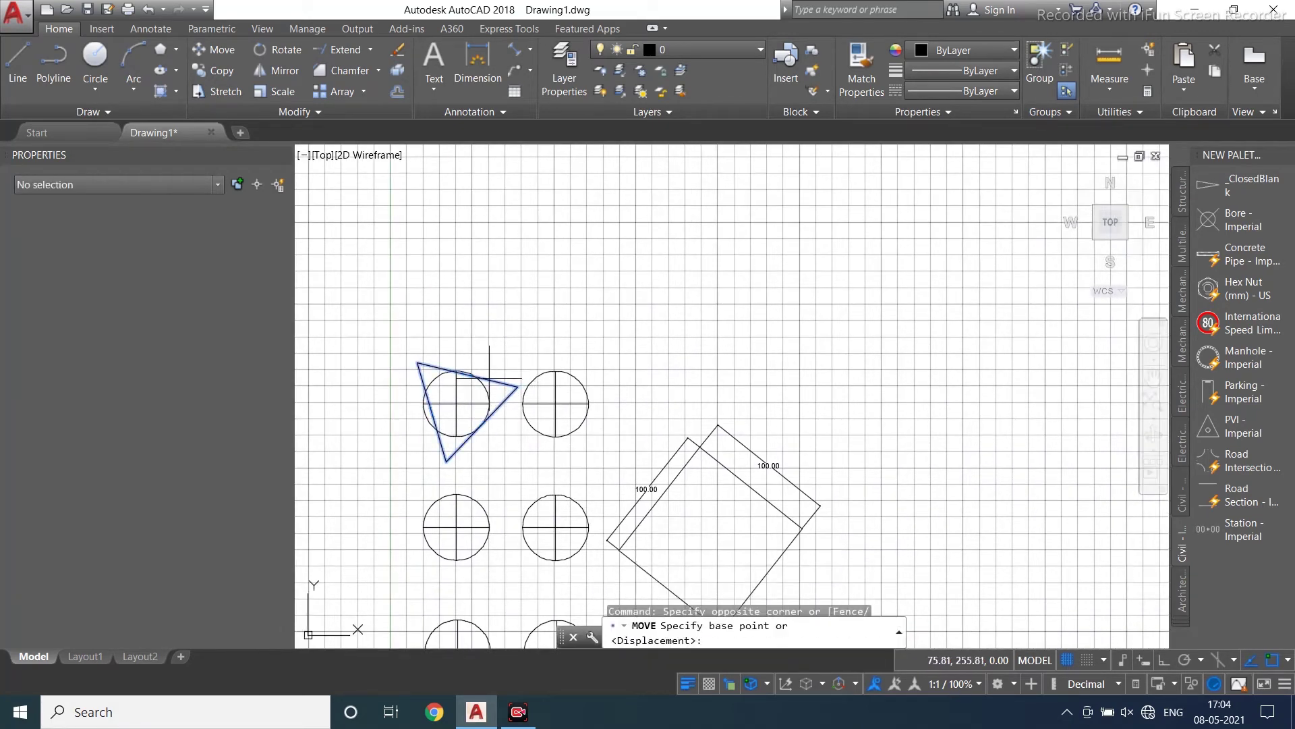
{"action": "left_click", "coordinate": [476, 376]}
{"action": "middle_click_drag", "start_coordinate": [911, 344], "coordinate": [792, 353]}
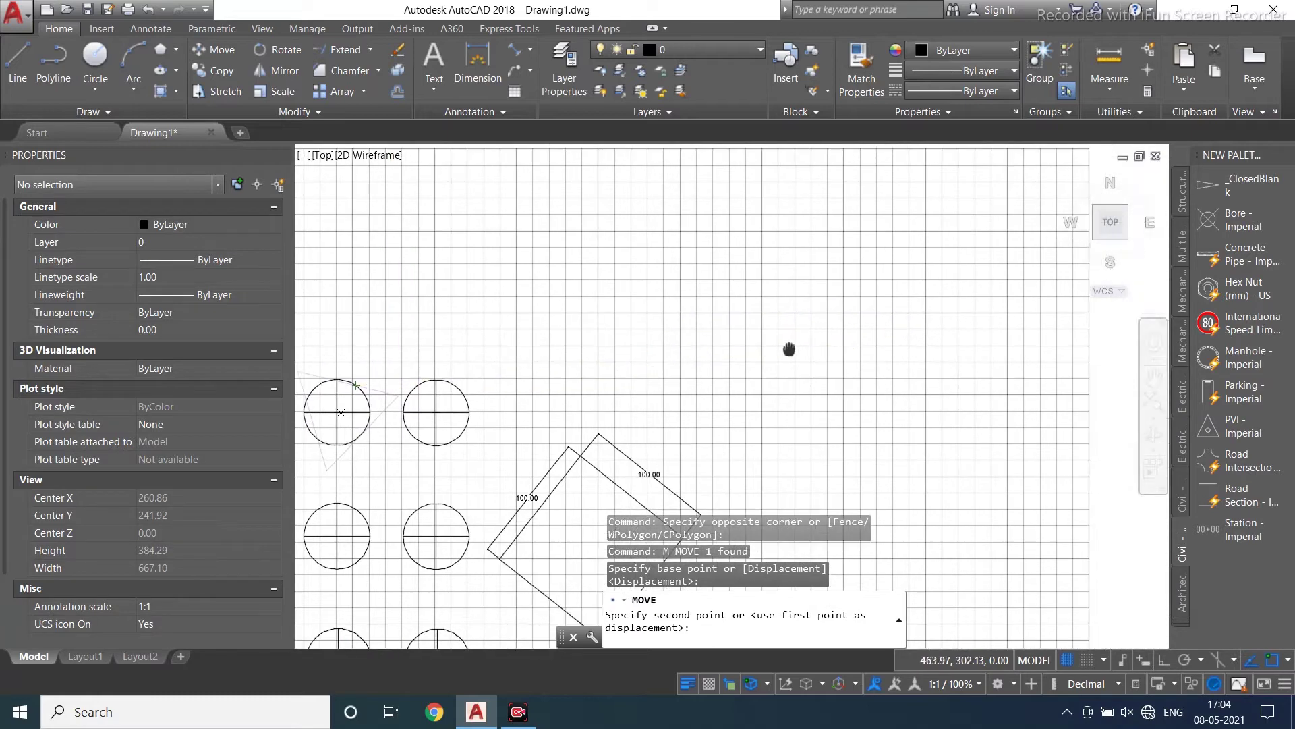
{"action": "left_click", "coordinate": [849, 358]}
{"action": "scroll", "coordinate": [849, 359], "scroll_direction": "down", "scroll_amount": 3}
{"action": "scroll", "coordinate": [818, 370], "scroll_direction": "up", "scroll_amount": 3}
{"action": "middle_click_drag", "start_coordinate": [873, 418], "coordinate": [799, 406]}
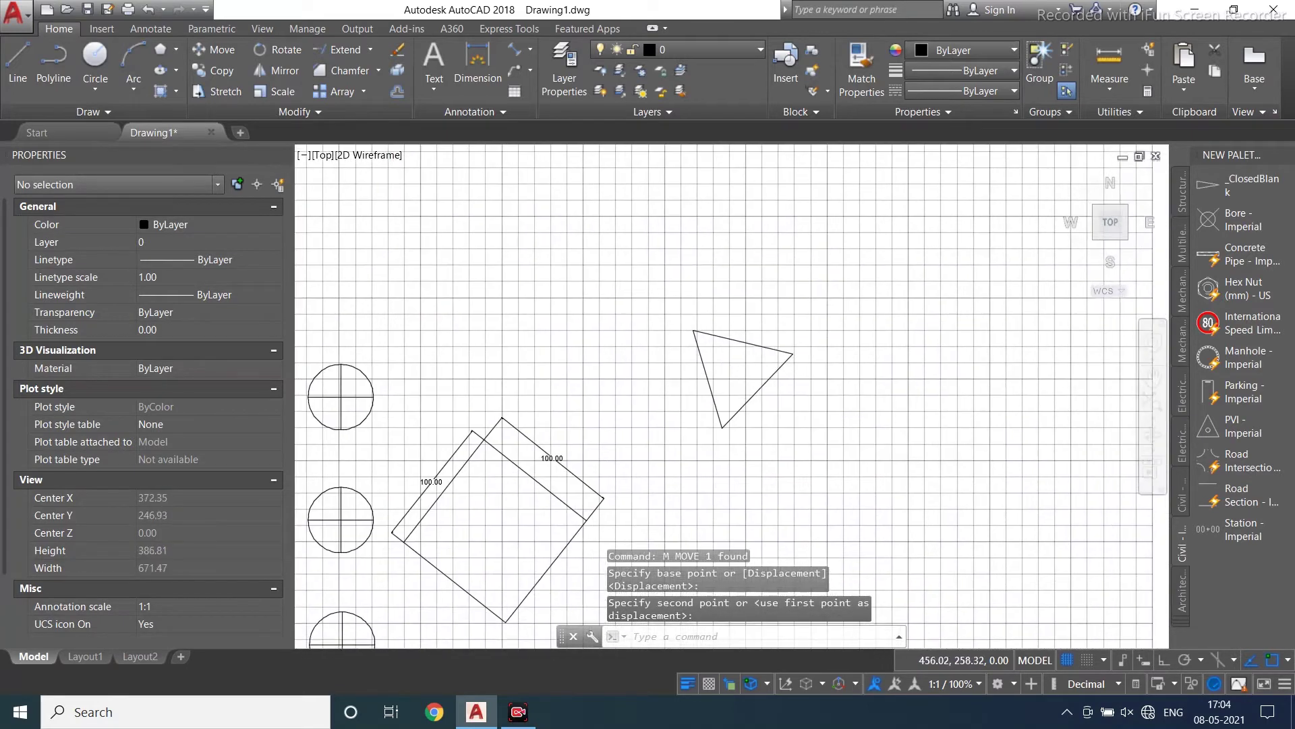
Copy the triangle once to its right, using its bottom vertex as base point.
{"action": "scroll", "coordinate": [799, 406], "scroll_direction": "up", "scroll_amount": 2}
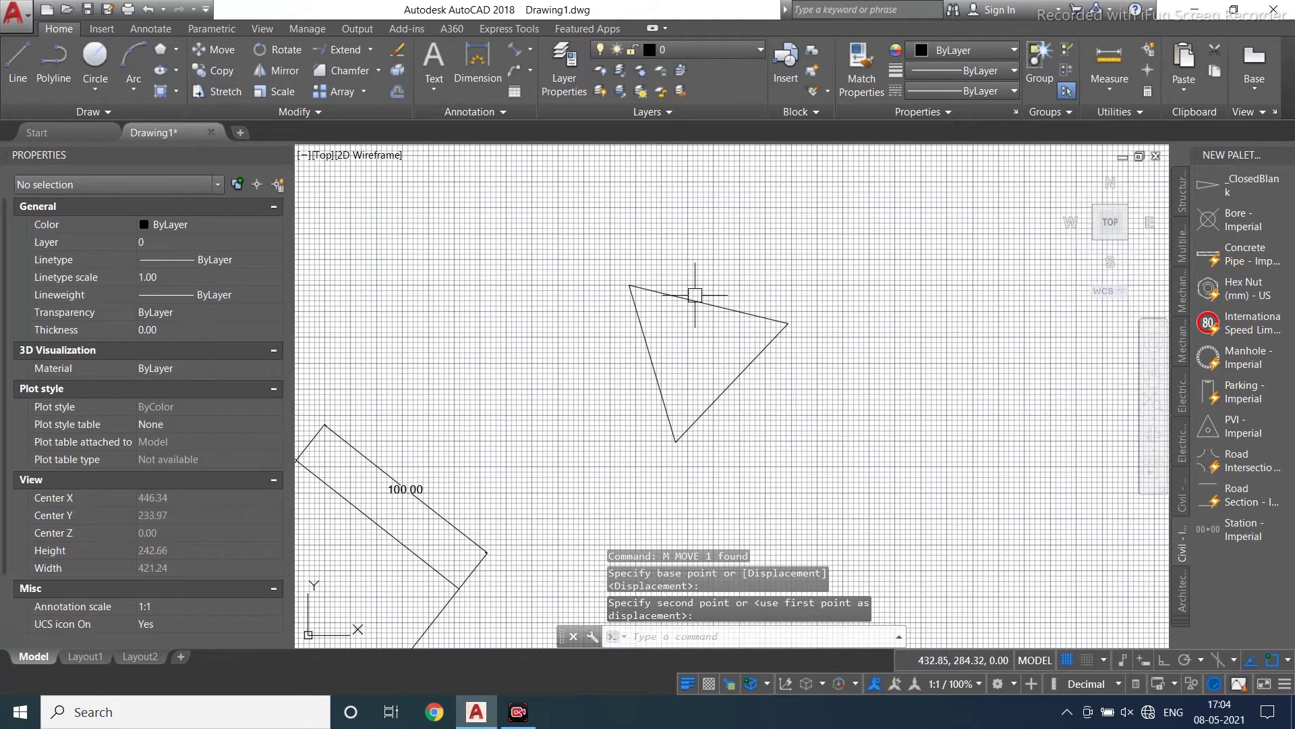
{"action": "left_click", "coordinate": [817, 271]}
{"action": "left_click", "coordinate": [622, 395]}
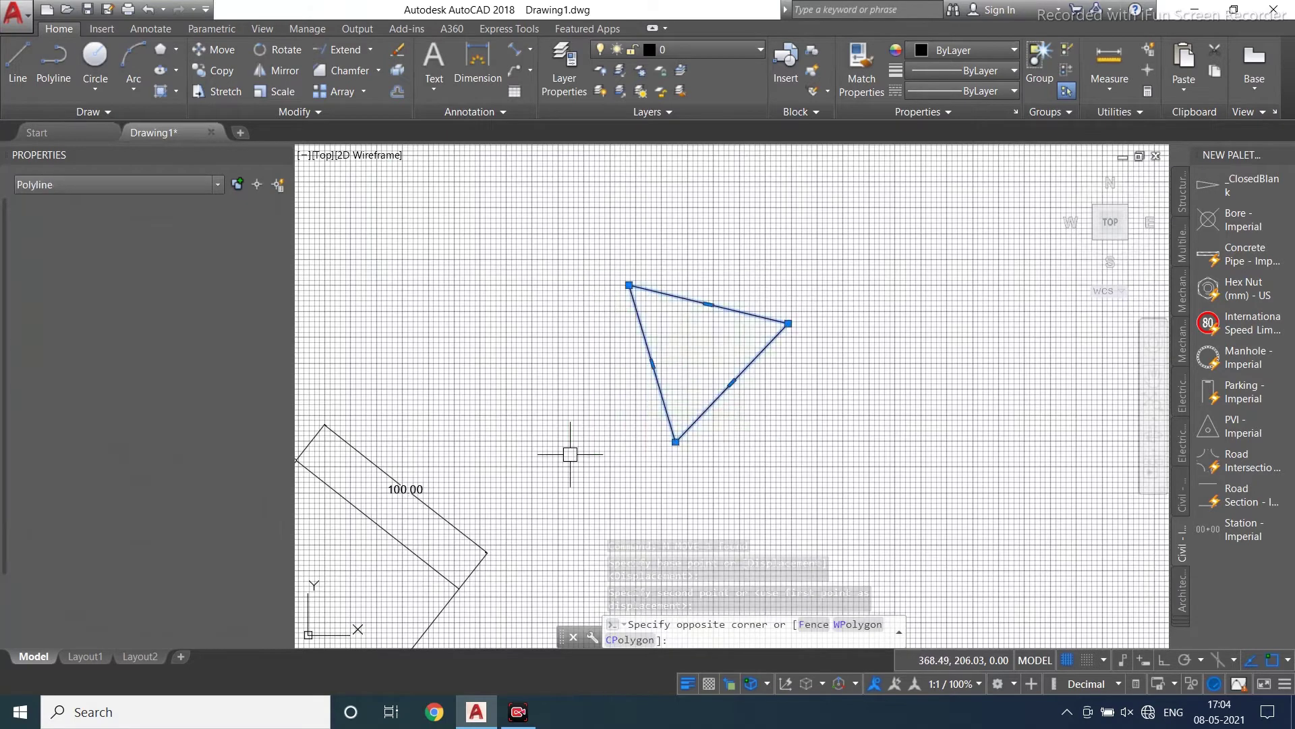
{"action": "middle_click_drag", "start_coordinate": [876, 345], "coordinate": [796, 324]}
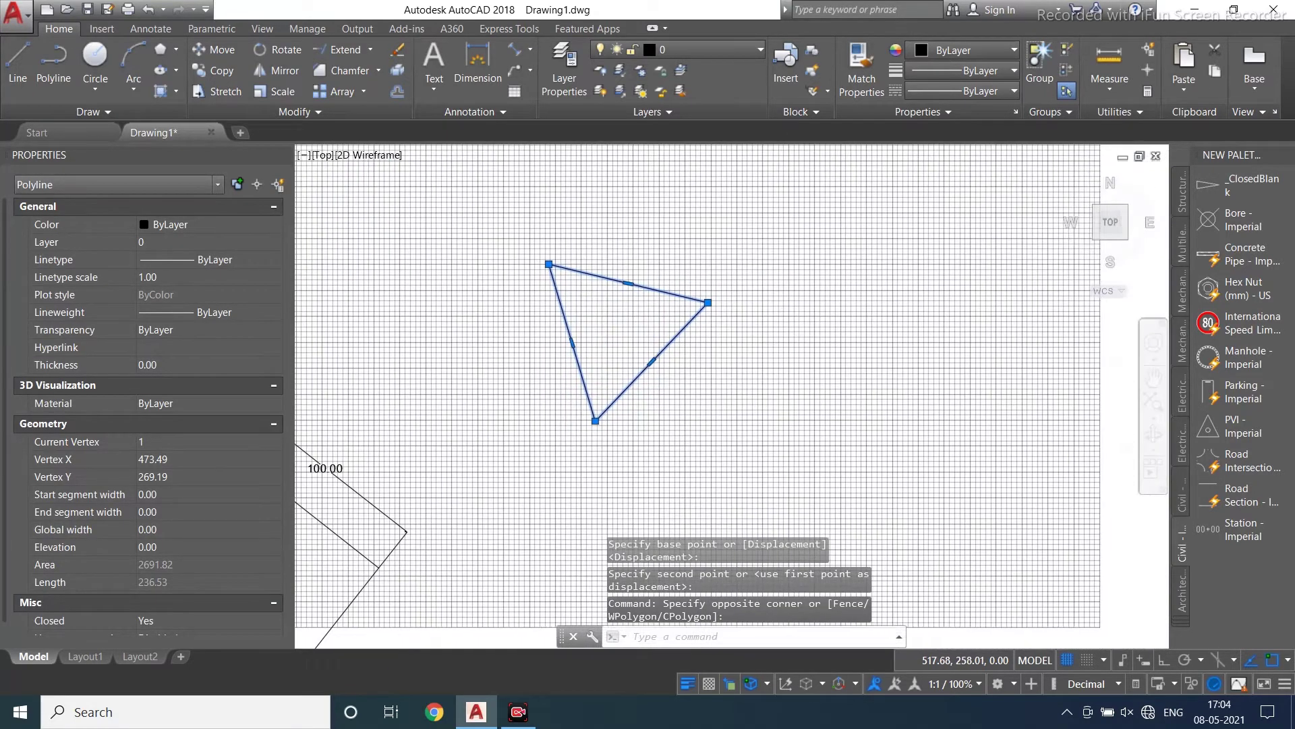
{"action": "left_click", "coordinate": [214, 70]}
{"action": "left_click", "coordinate": [605, 422]}
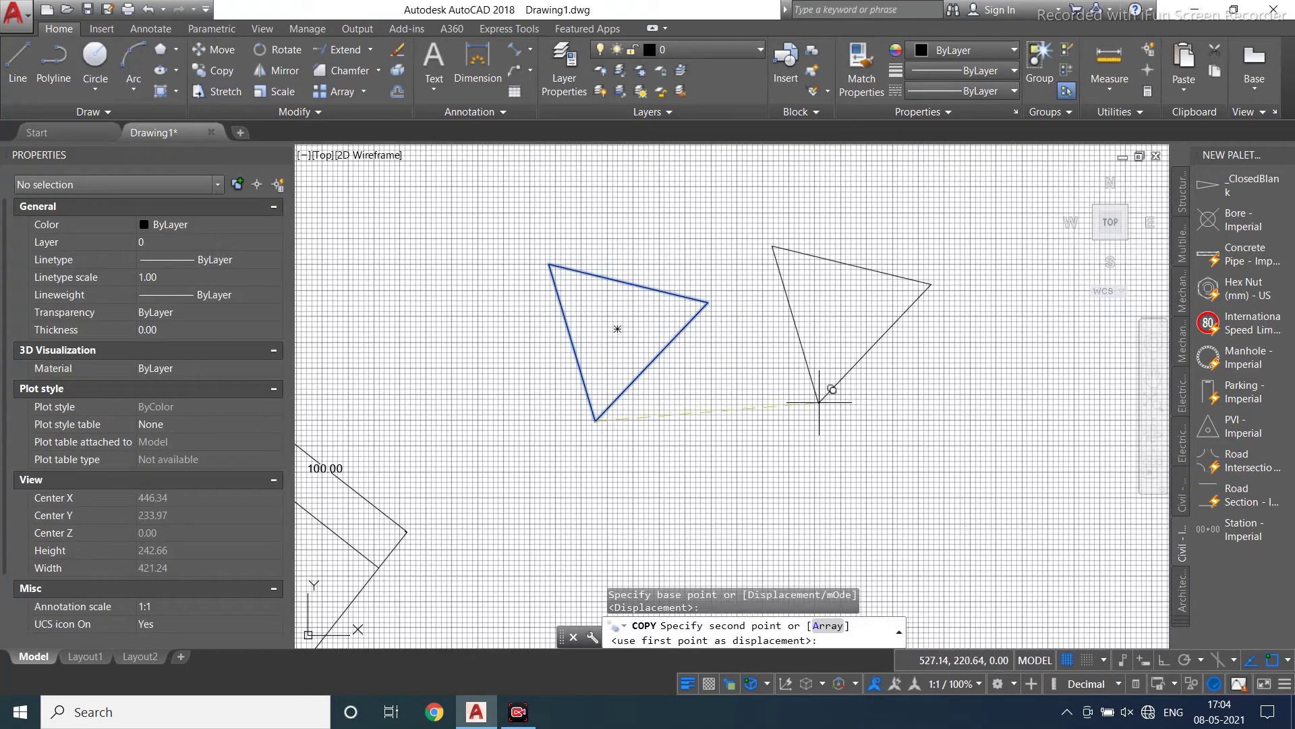
{"action": "scroll", "coordinate": [770, 378], "scroll_direction": "down", "scroll_amount": 3}
{"action": "scroll", "coordinate": [767, 434], "scroll_direction": "up", "scroll_amount": 1}
{"action": "key", "text": "Escape"}
{"action": "mouse_move", "coordinate": [767, 434]}
{"action": "middle_mouse_down"}
{"action": "mouse_move", "coordinate": [695, 285]}
{"action": "mouse_move", "coordinate": [712, 305]}
{"action": "middle_mouse_up"}
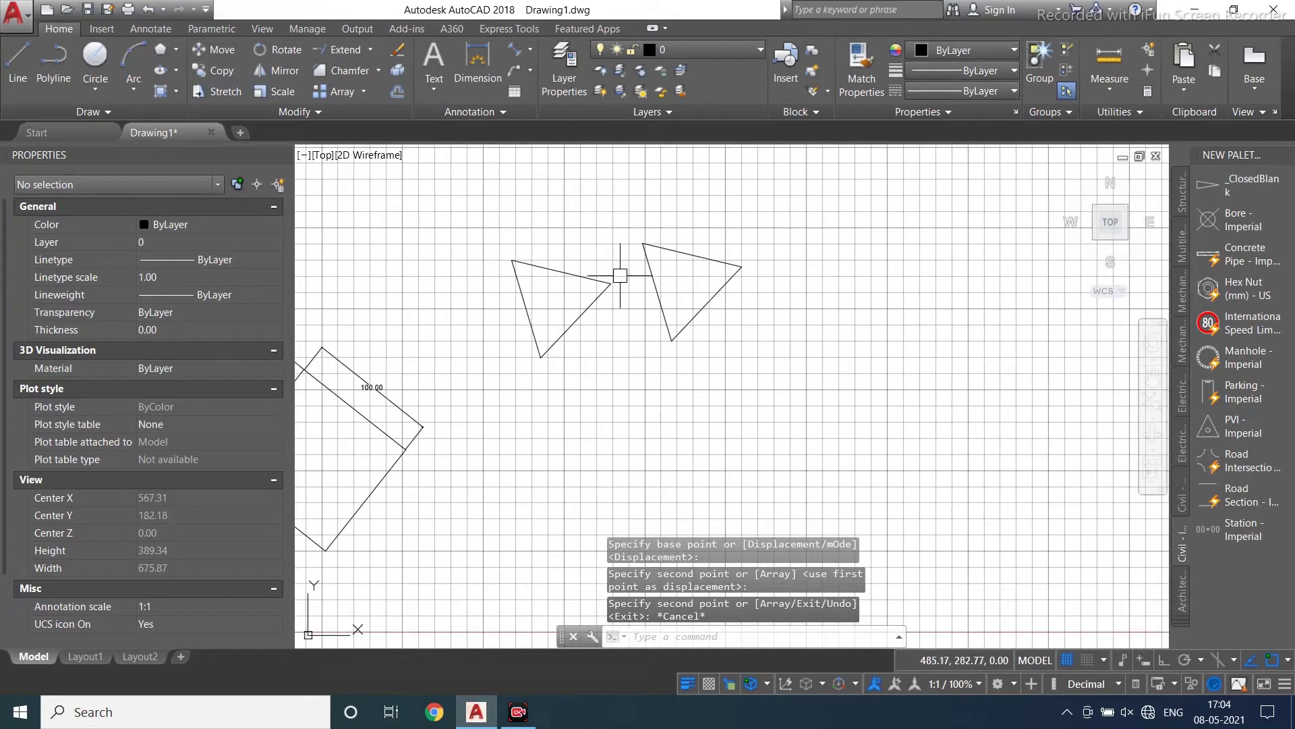
Copy the left triangle once below itself, using its bottom vertex as base point.
{"action": "left_click", "coordinate": [619, 237]}
{"action": "left_click", "coordinate": [508, 391]}
{"action": "type", "text": "co"}
{"action": "key", "text": "Return"}
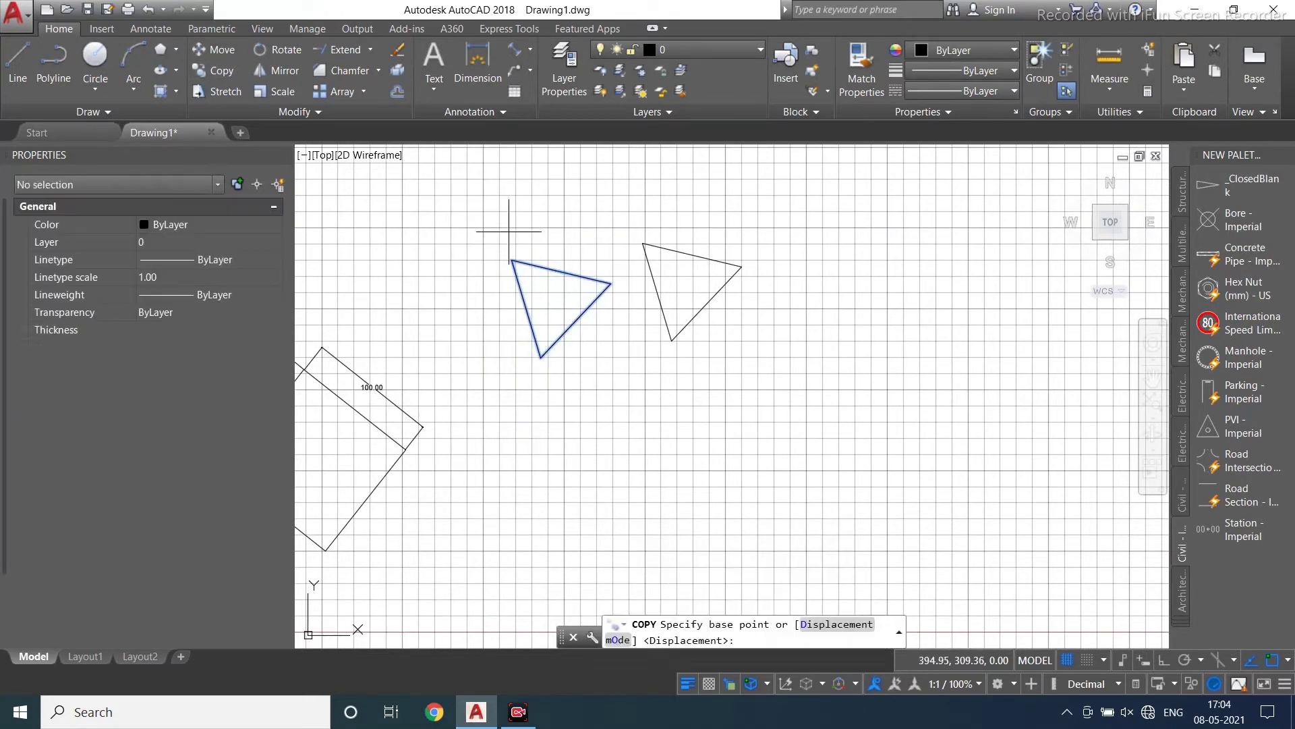
{"action": "left_click", "coordinate": [541, 357]}
{"action": "middle_click_drag", "start_coordinate": [632, 411], "coordinate": [612, 253]}
{"action": "key", "text": "Escape"}
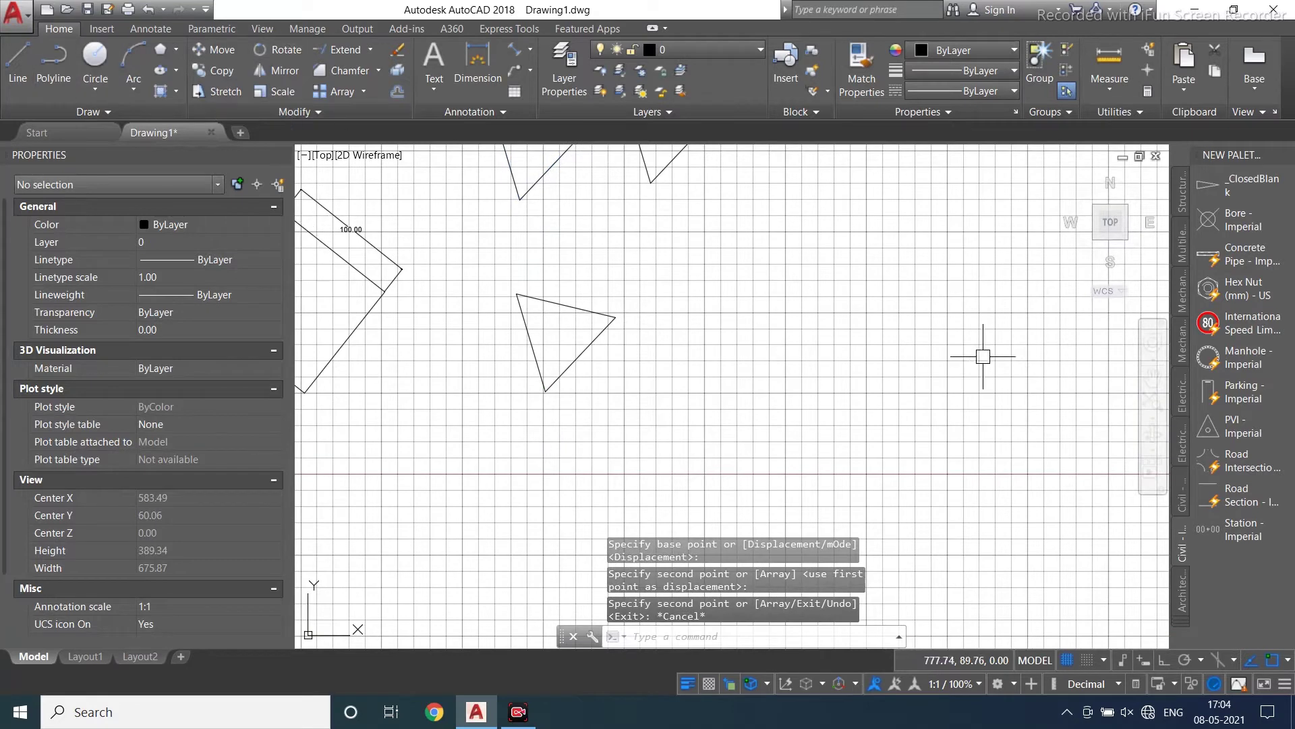
Mirror the lower triangle across a vertical line just to its right, keeping the source object.
{"action": "left_click", "coordinate": [280, 71]}
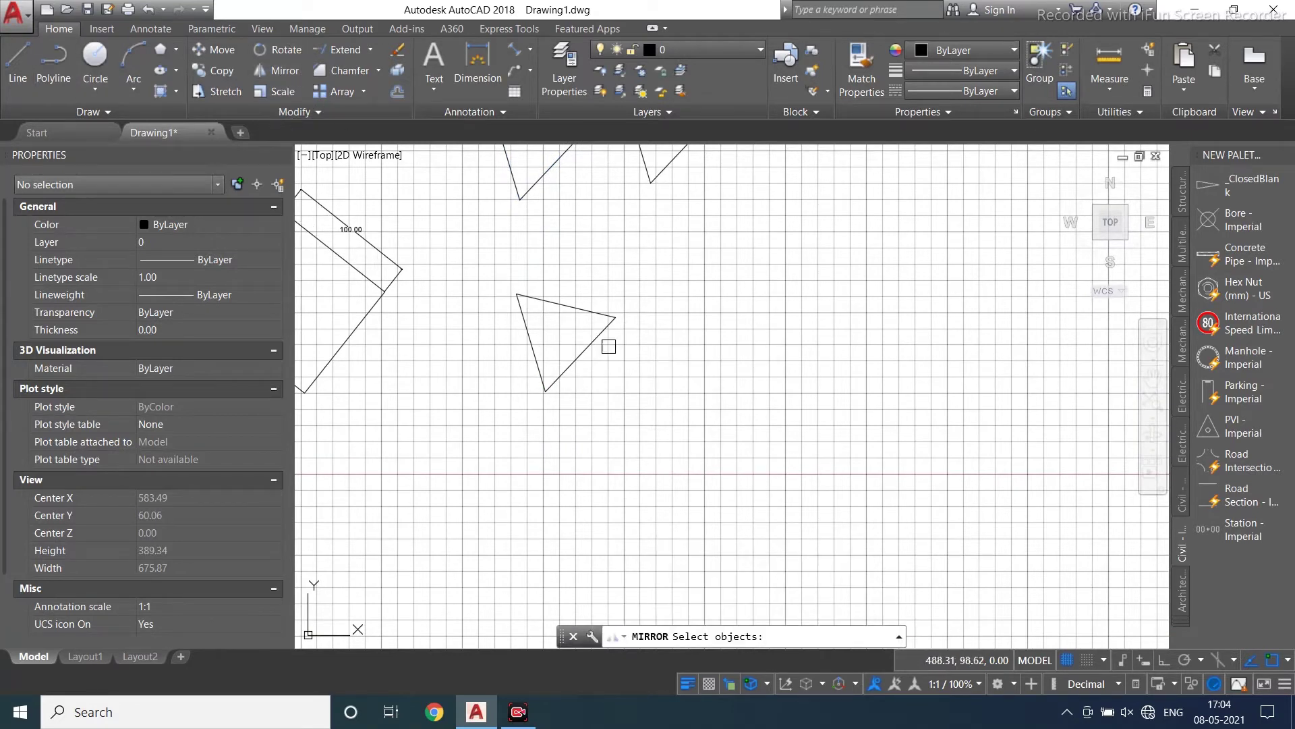
{"action": "left_click", "coordinate": [678, 245]}
{"action": "left_click", "coordinate": [462, 501]}
{"action": "key", "text": "Return"}
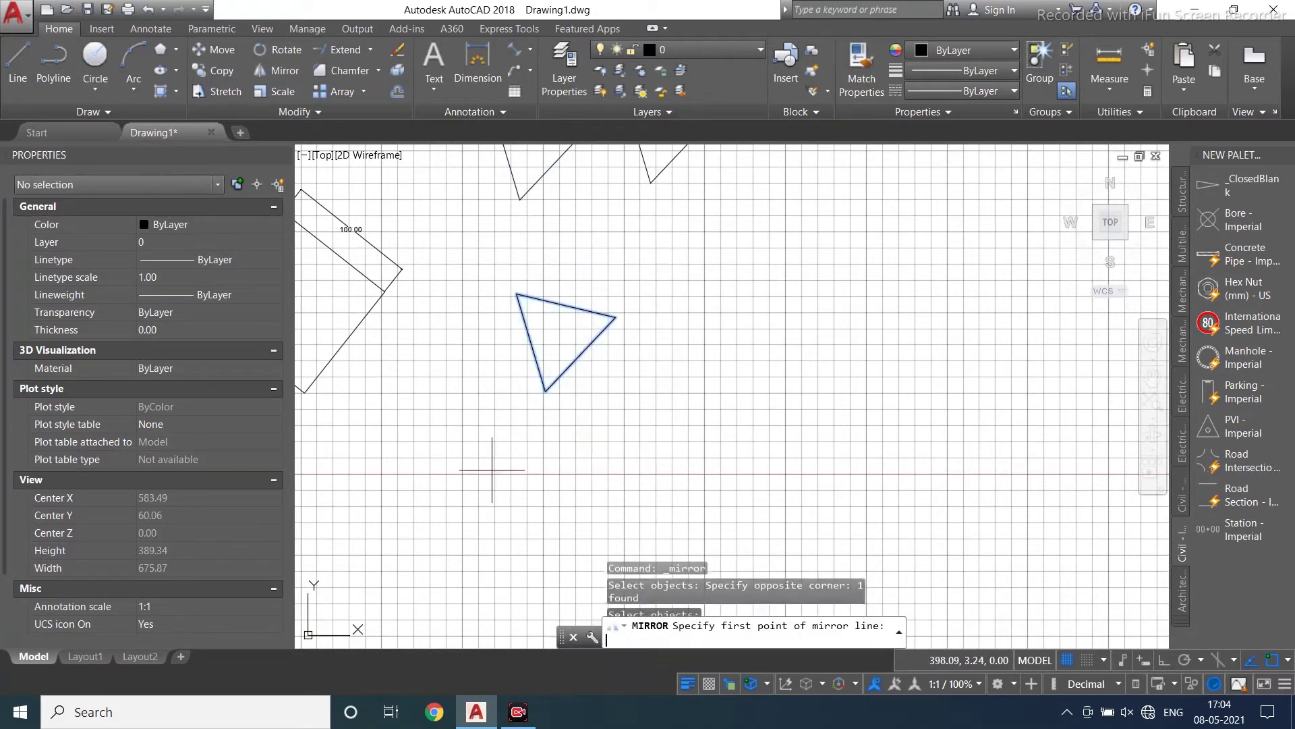
{"action": "left_click", "coordinate": [639, 238]}
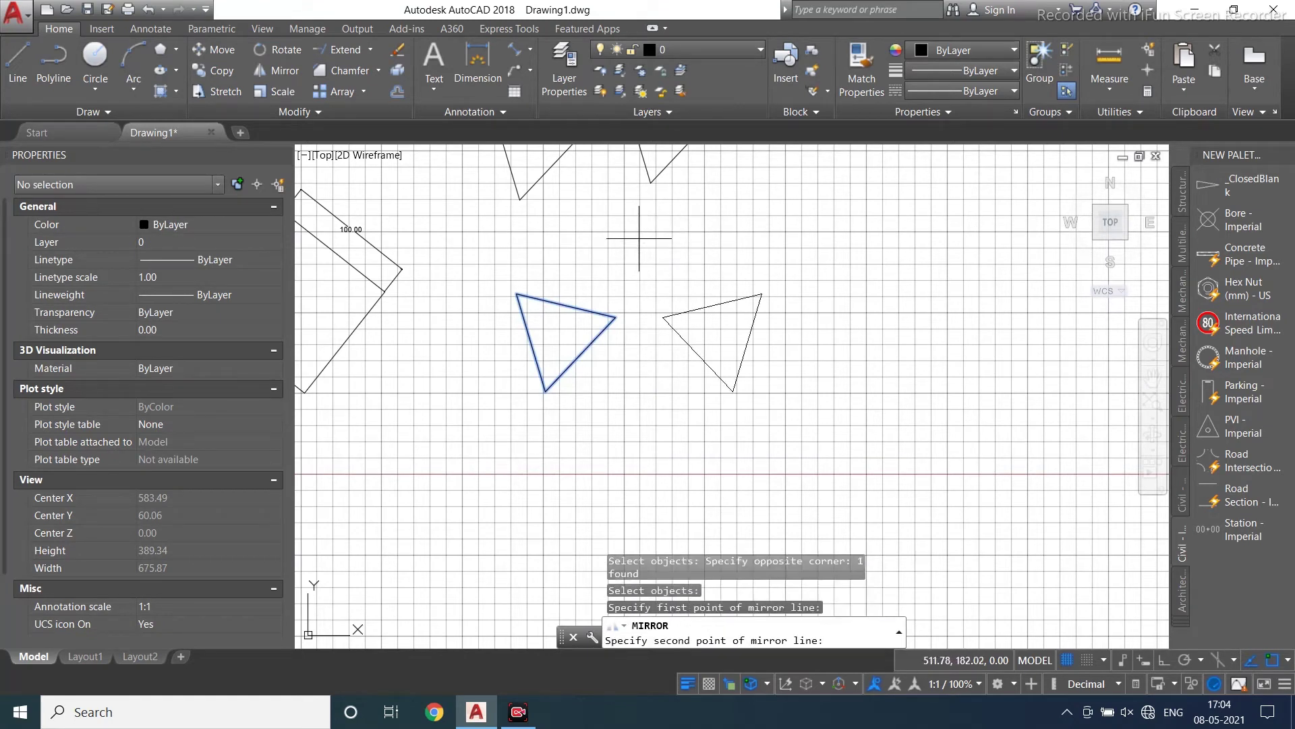
{"action": "left_click", "coordinate": [638, 476]}
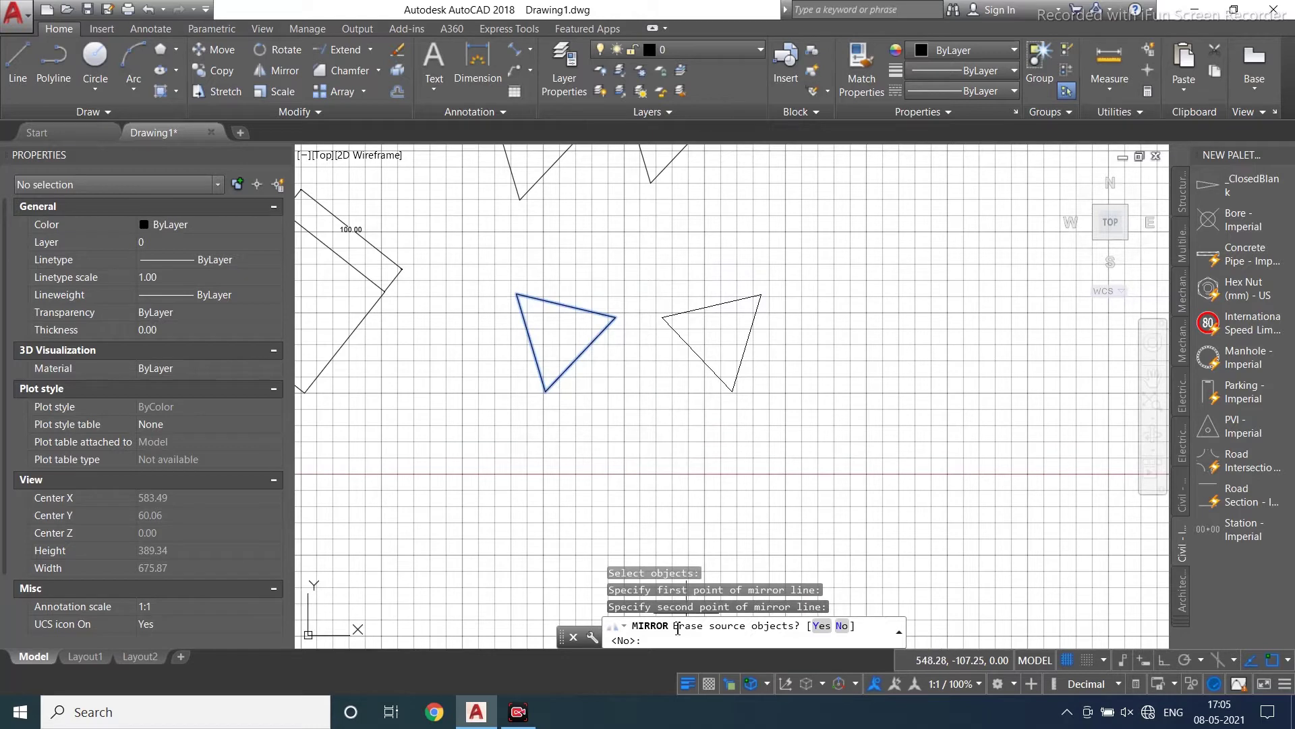
{"action": "left_click", "coordinate": [842, 626]}
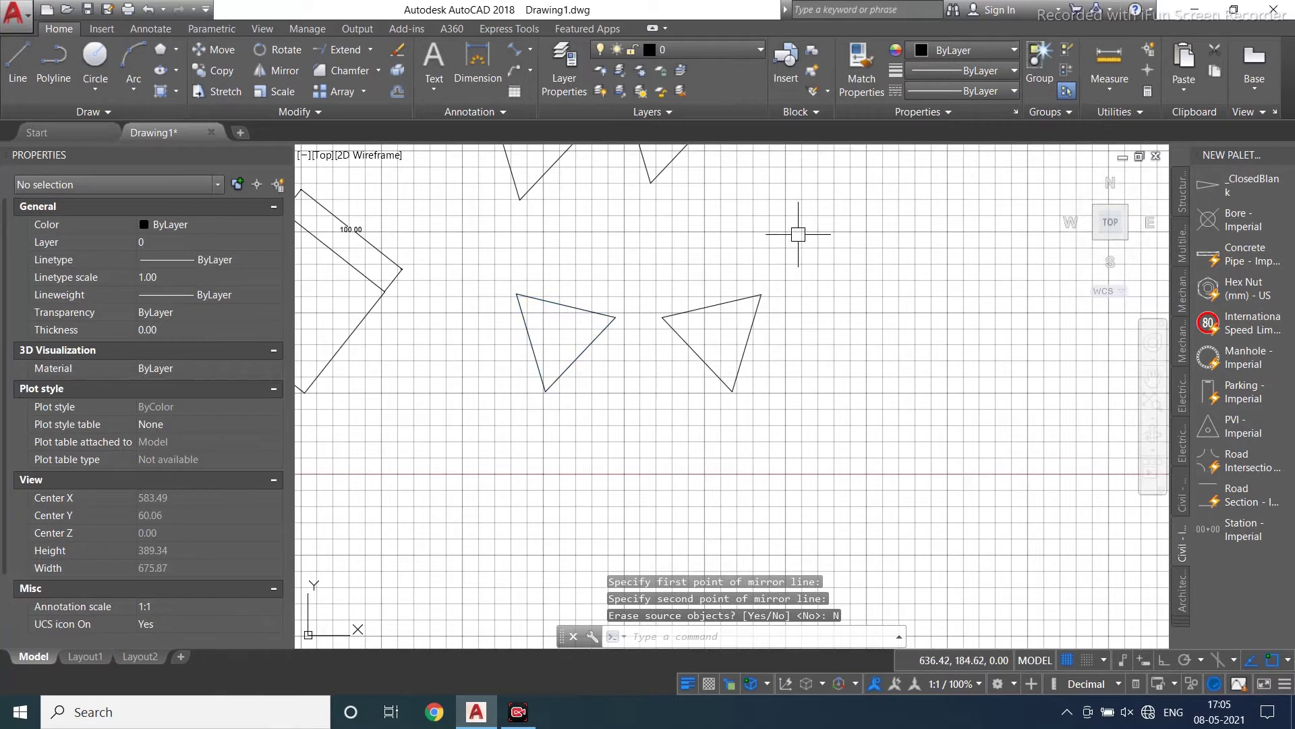
Copy the left triangle of the mirrored pair straight down, using its bottom vertex as base point.
{"action": "left_click", "coordinate": [623, 265]}
{"action": "left_click", "coordinate": [497, 439]}
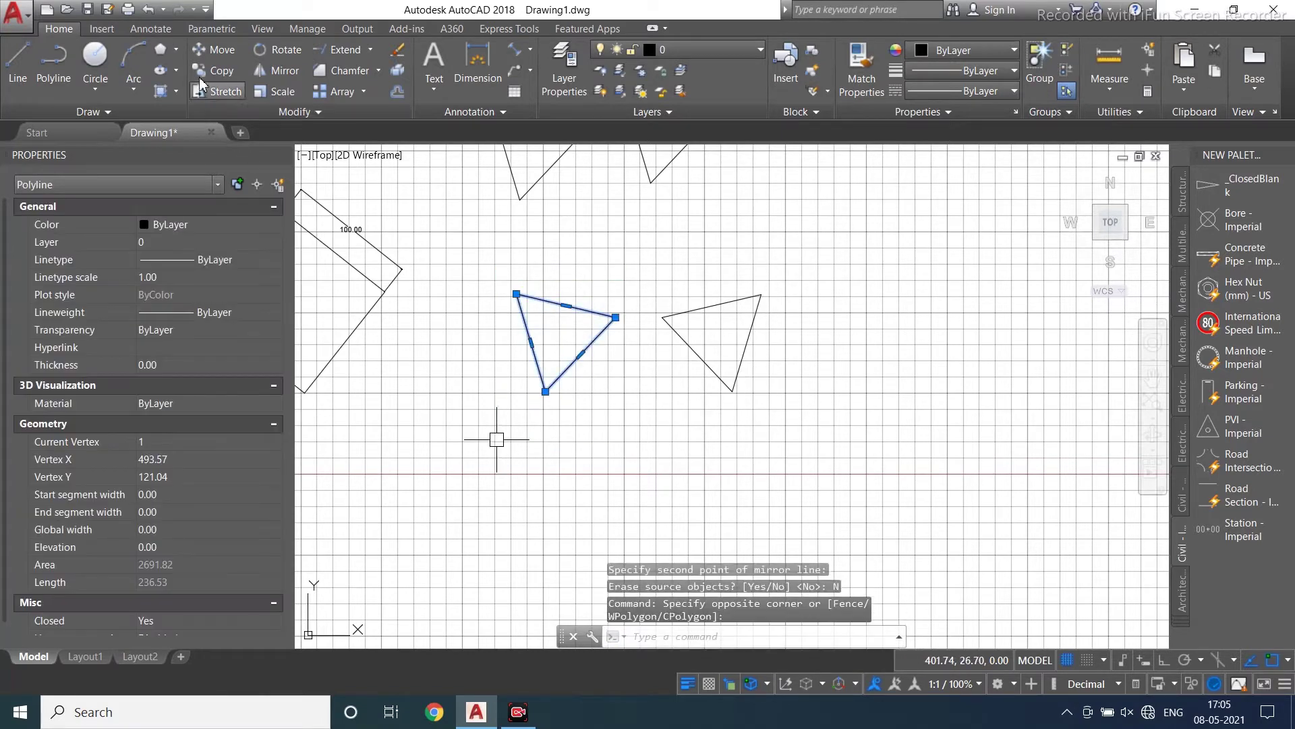
{"action": "type", "text": "co"}
{"action": "key", "text": "Return"}
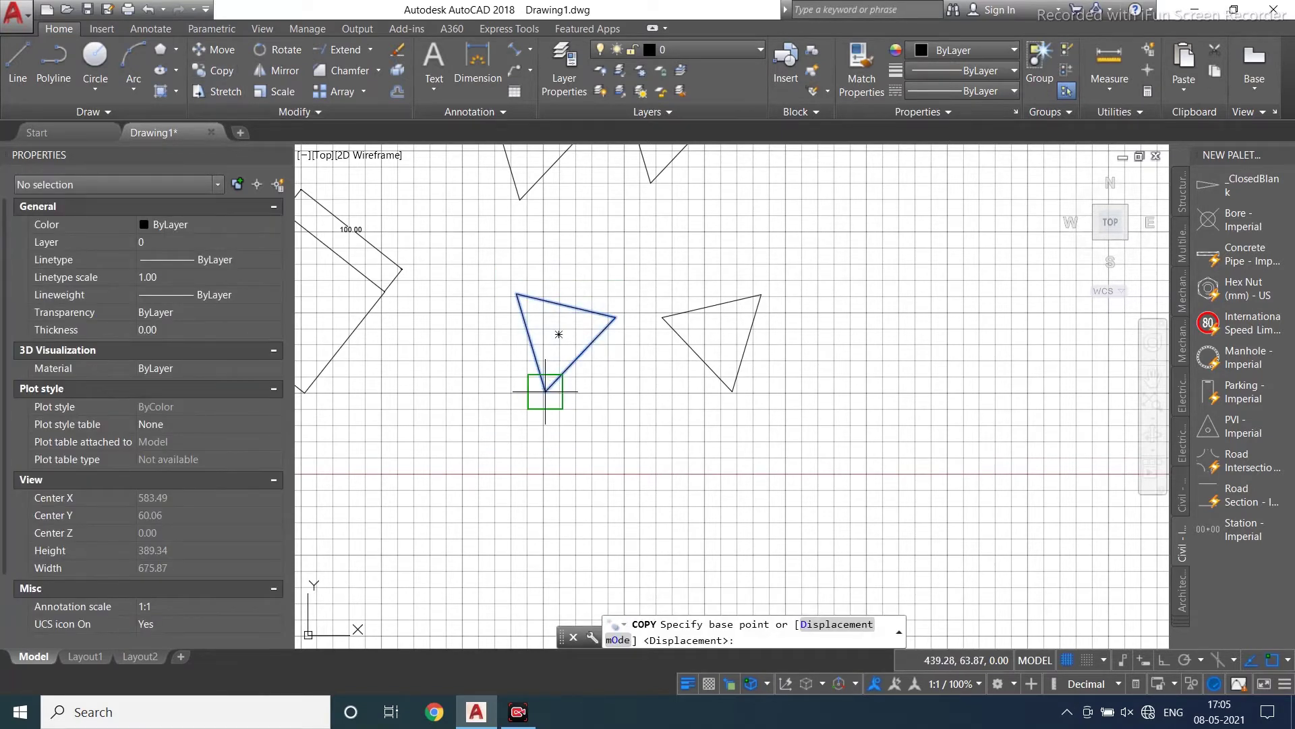
{"action": "left_click", "coordinate": [546, 391]}
{"action": "left_click", "coordinate": [546, 551]}
{"action": "key", "text": "Return"}
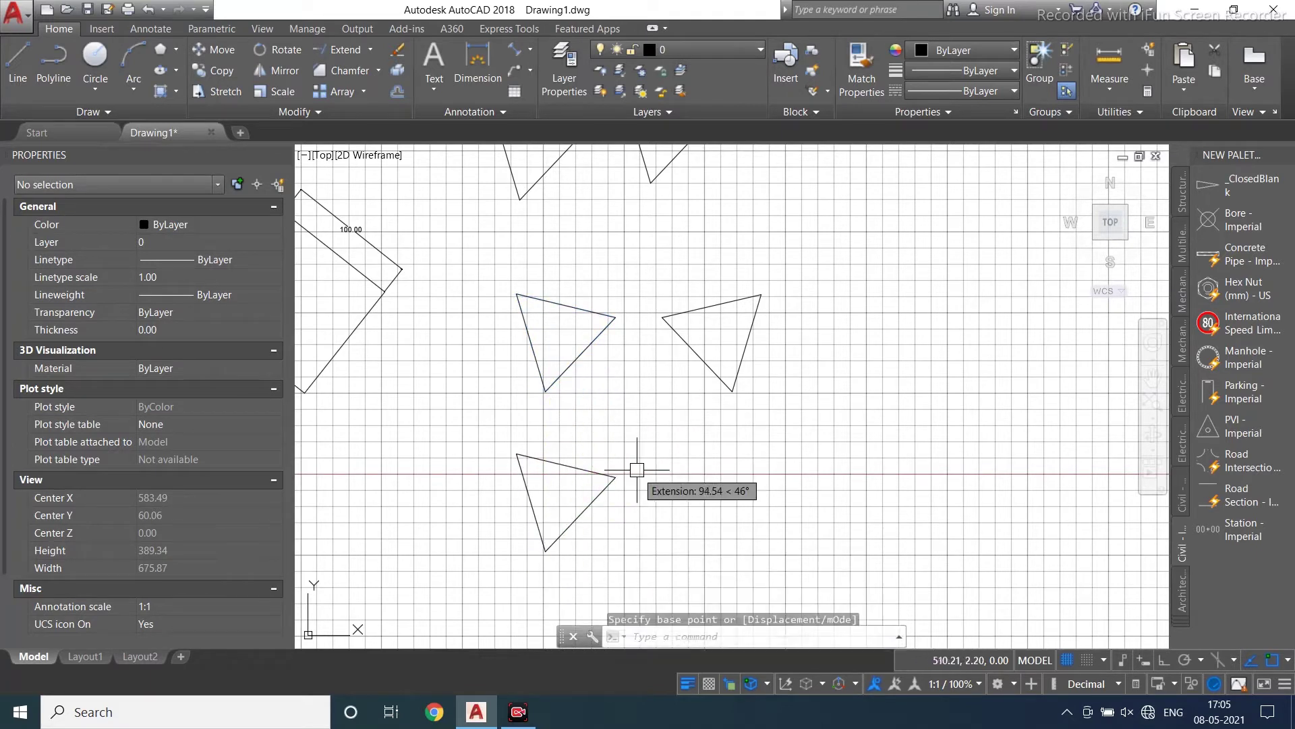
{"action": "key", "text": "Escape"}
{"action": "left_click", "coordinate": [637, 469]}
{"action": "key", "text": "Escape"}
{"action": "middle_click_drag", "start_coordinate": [462, 237], "coordinate": [460, 231]}
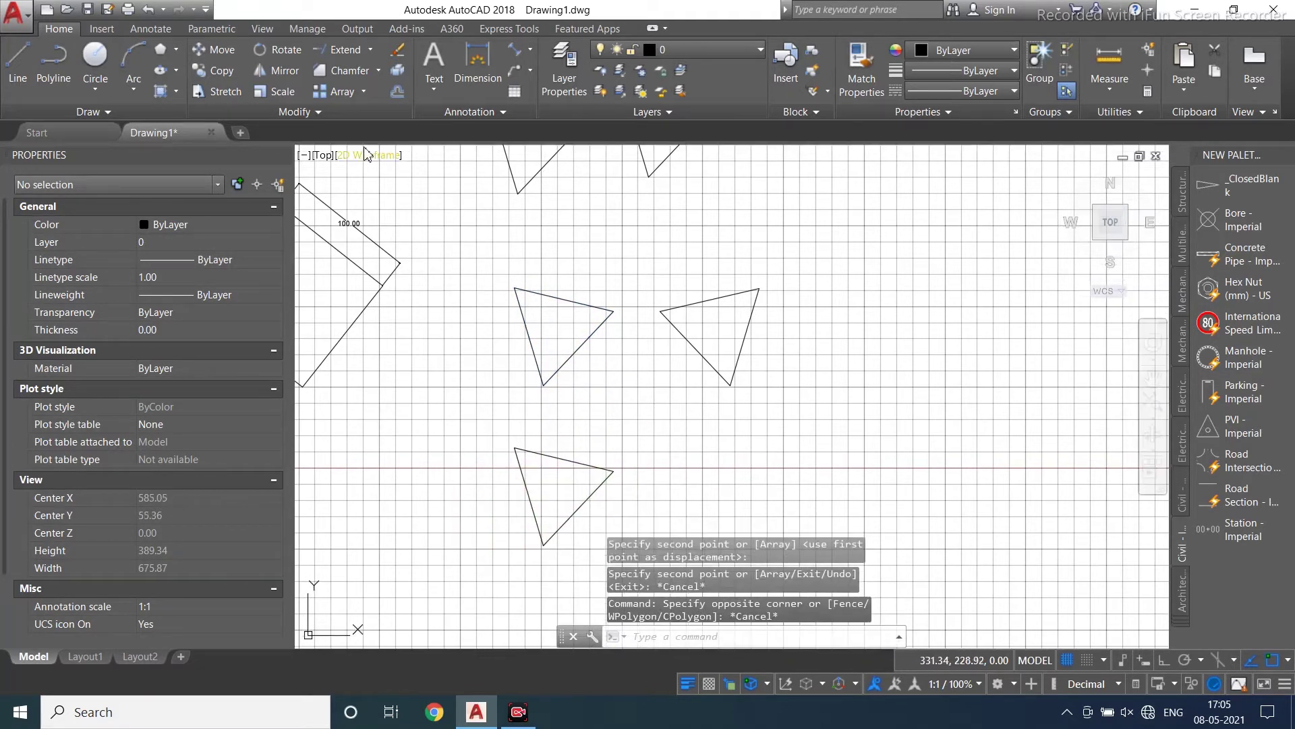
Mirror the bottom triangle across a vertical line just to its right, erasing the source object.
{"action": "left_click", "coordinate": [641, 408]}
{"action": "left_click", "coordinate": [489, 561]}
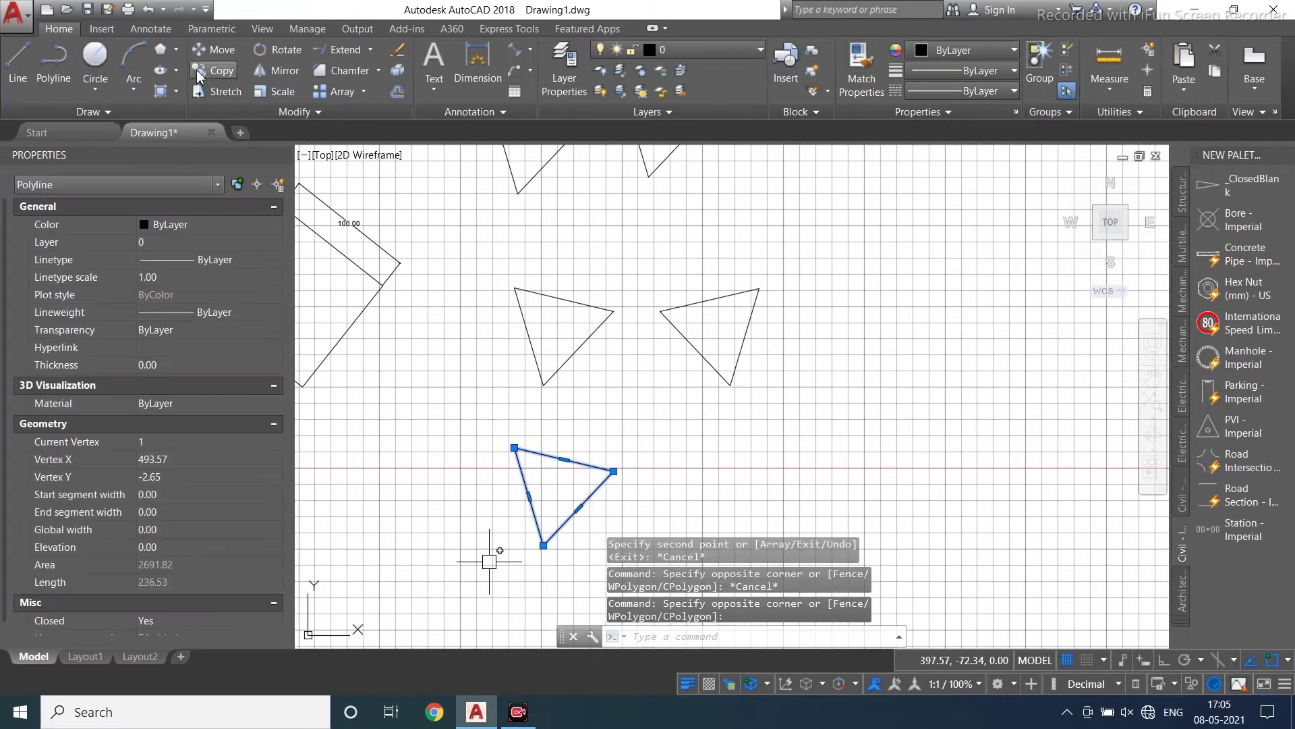
{"action": "left_click", "coordinate": [283, 71]}
{"action": "middle_click_drag", "start_coordinate": [740, 538], "coordinate": [637, 362]}
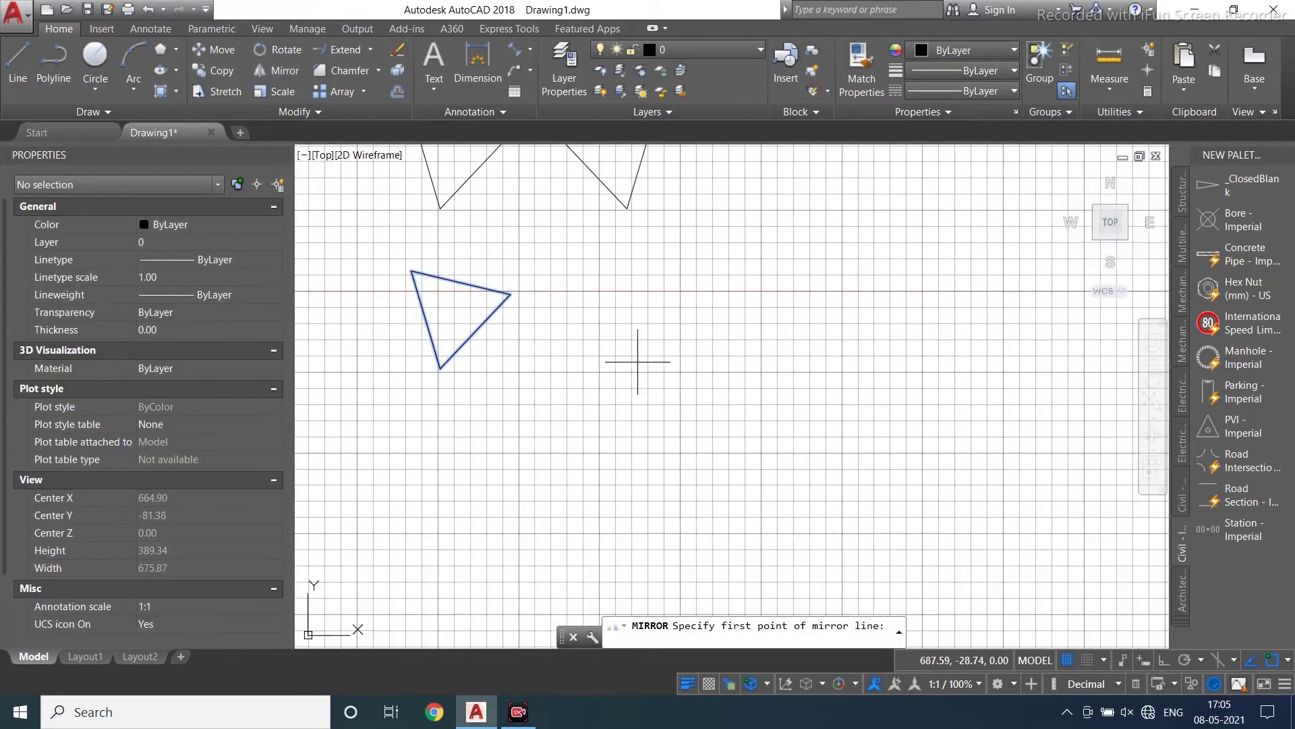
{"action": "left_click", "coordinate": [544, 241]}
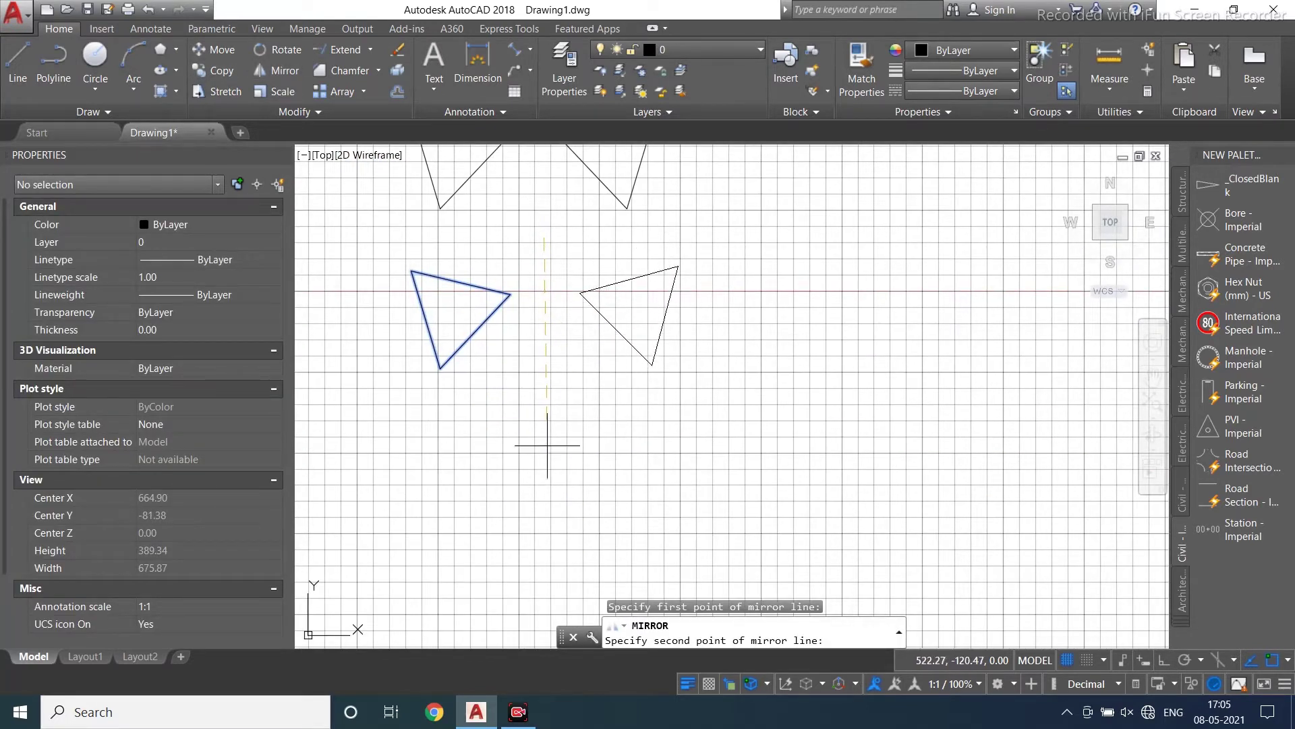
{"action": "left_click", "coordinate": [547, 517]}
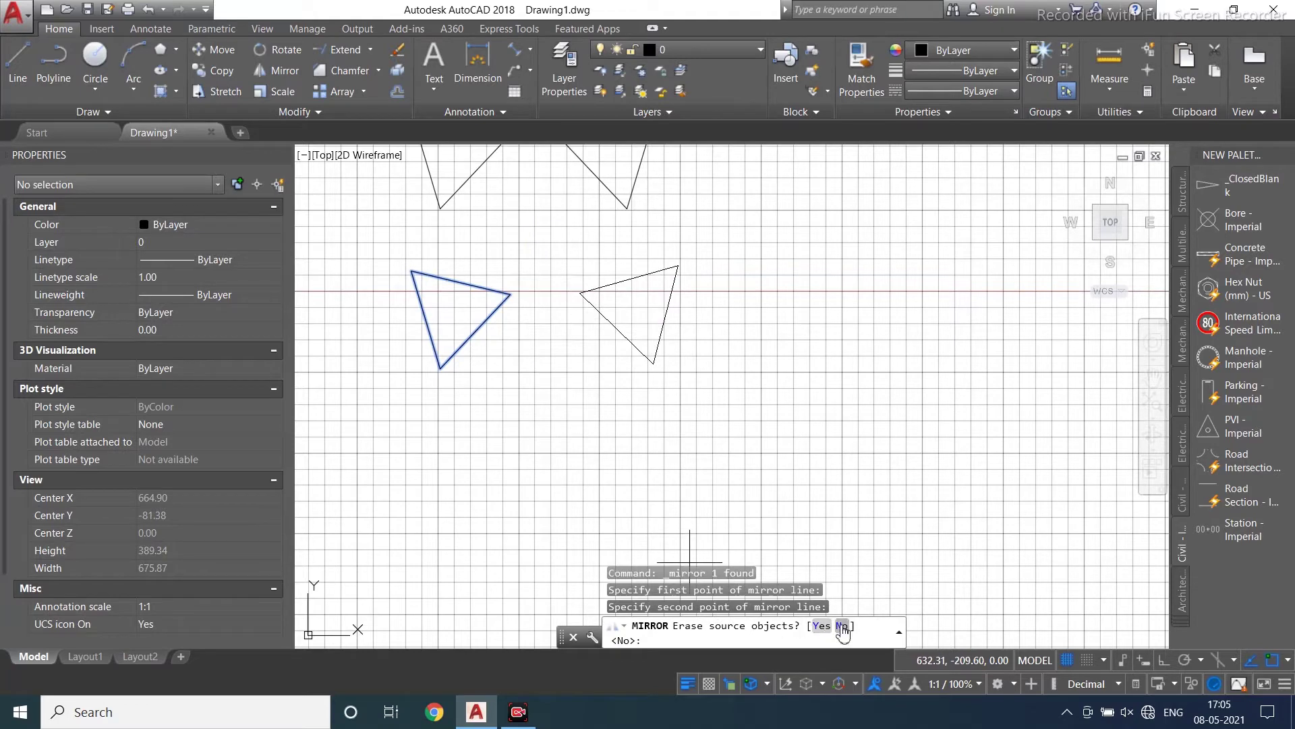
{"action": "left_click", "coordinate": [820, 626]}
{"action": "scroll", "coordinate": [551, 368], "scroll_direction": "down", "scroll_amount": 4}
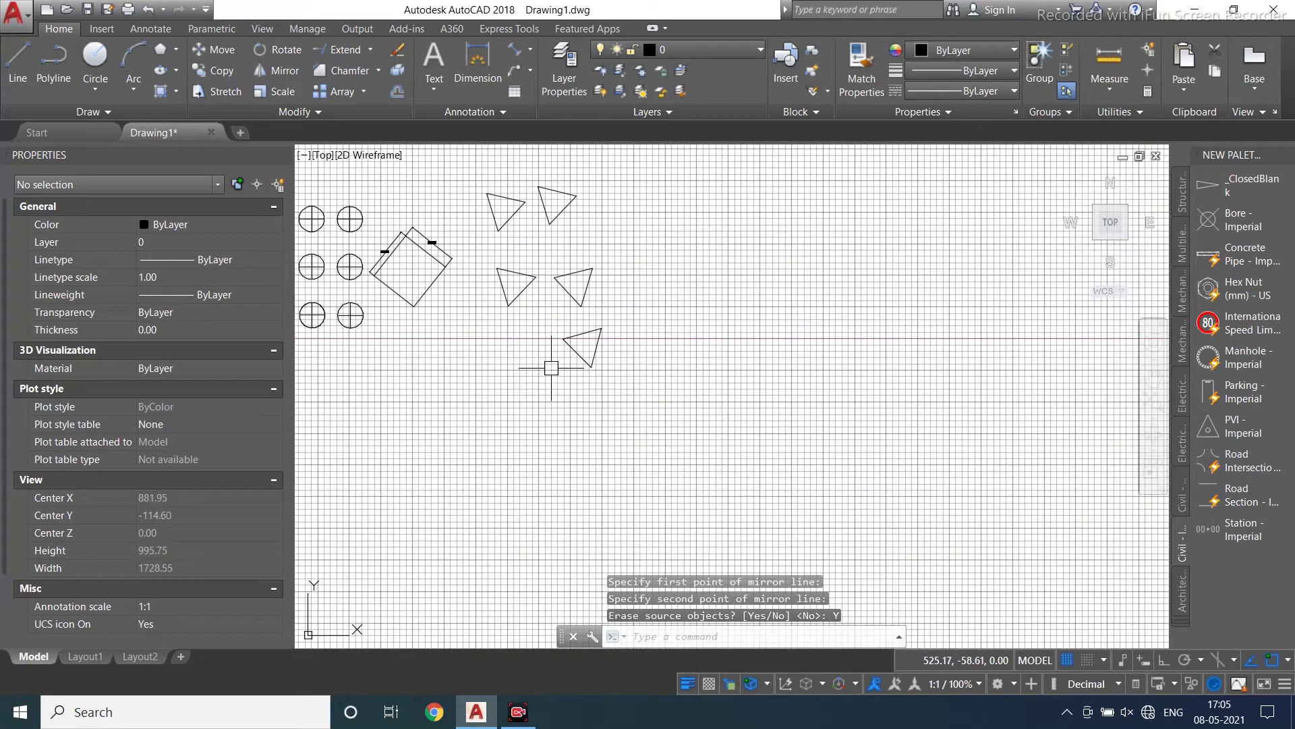
{"action": "scroll", "coordinate": [604, 305], "scroll_direction": "up", "scroll_amount": 2}
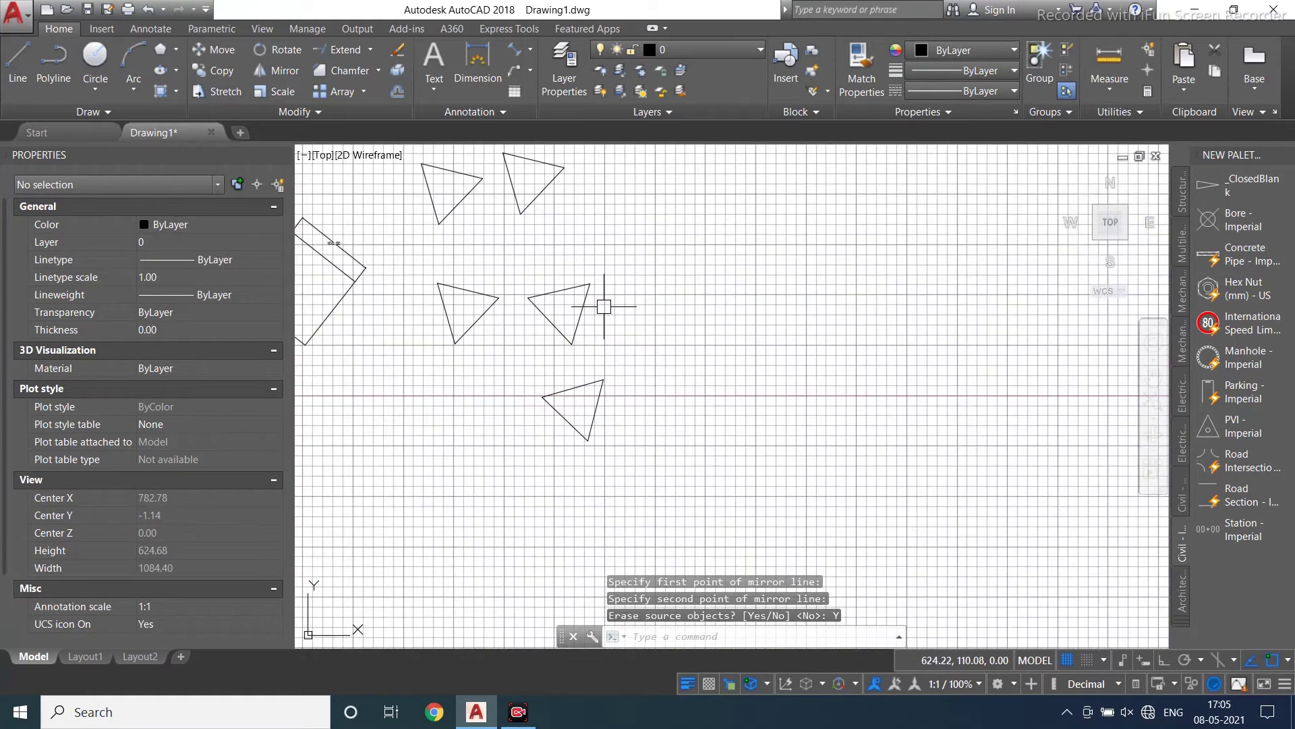
Draw a vertical line in the empty area above and right of the triangles, with ortho mode on.
{"action": "middle_click_drag", "start_coordinate": [603, 306], "coordinate": [613, 402]}
{"action": "scroll", "coordinate": [499, 371], "scroll_direction": "down", "scroll_amount": 2}
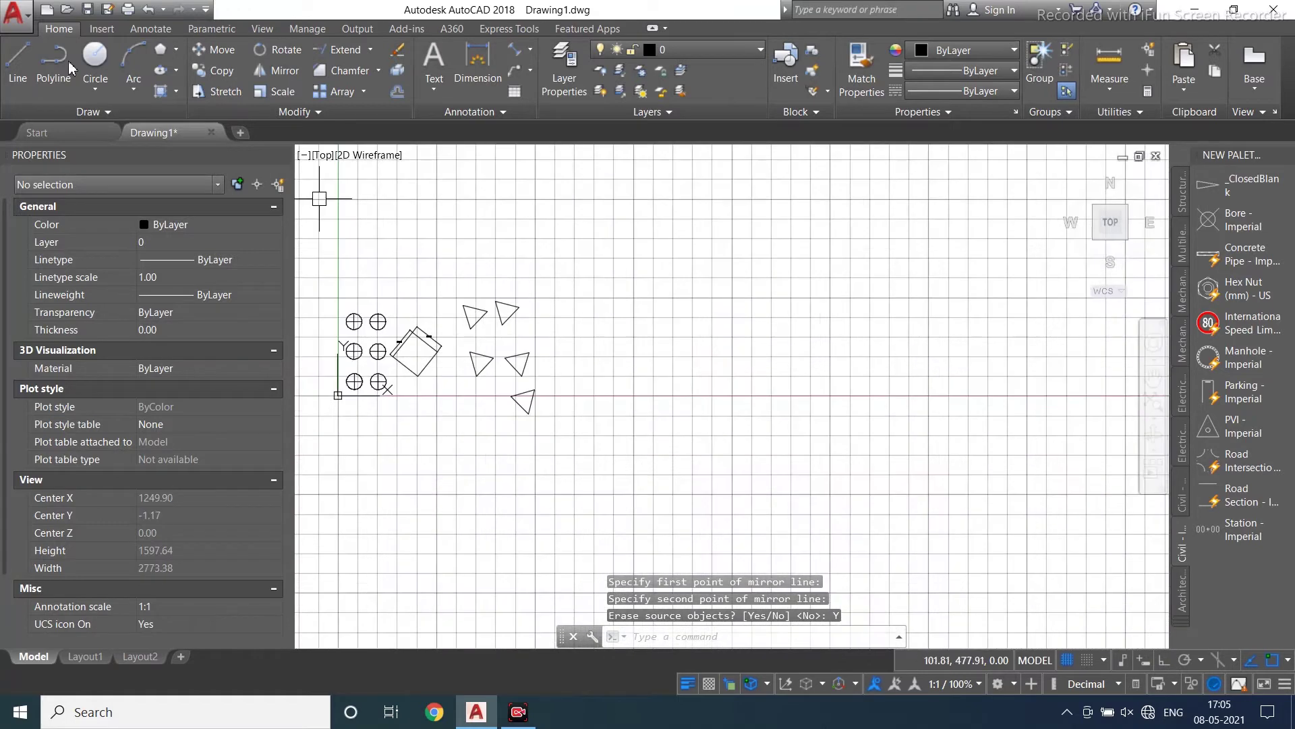
{"action": "left_click", "coordinate": [5, 82]}
{"action": "scroll", "coordinate": [675, 202], "scroll_direction": "up", "scroll_amount": 3}
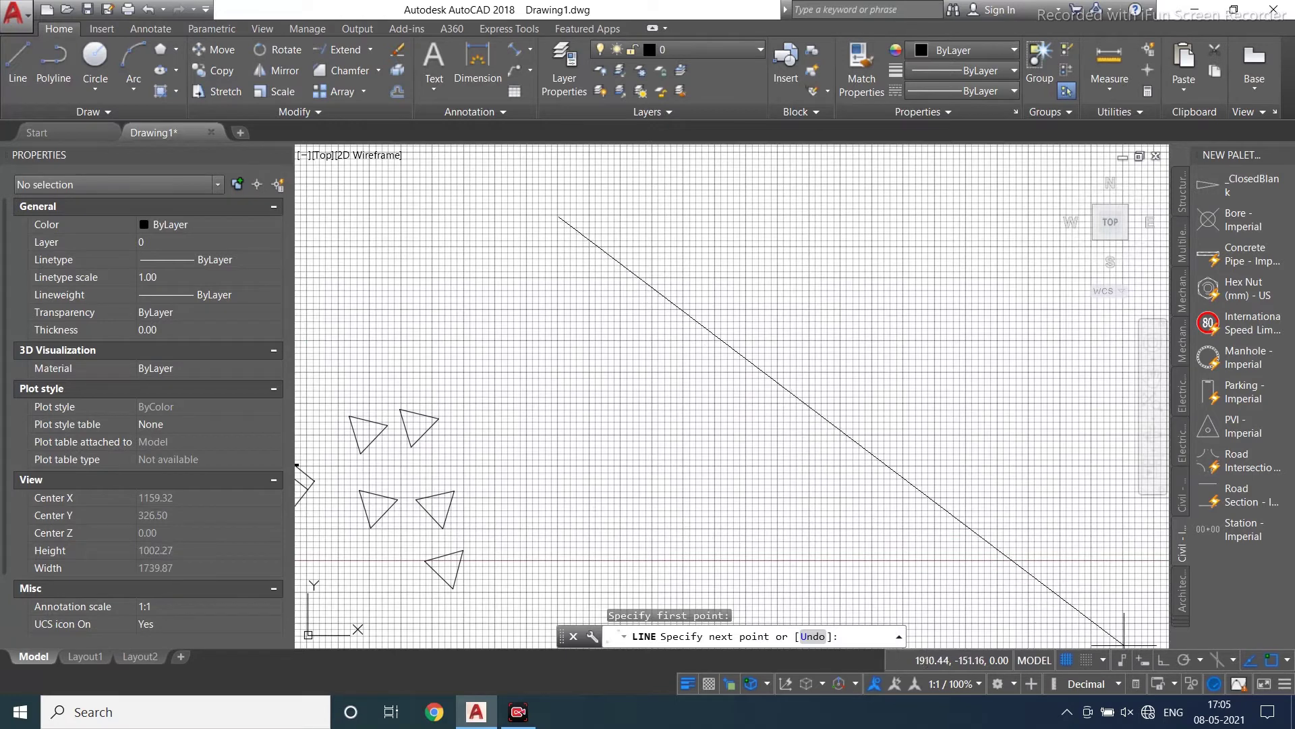
{"action": "left_click", "coordinate": [1160, 662]}
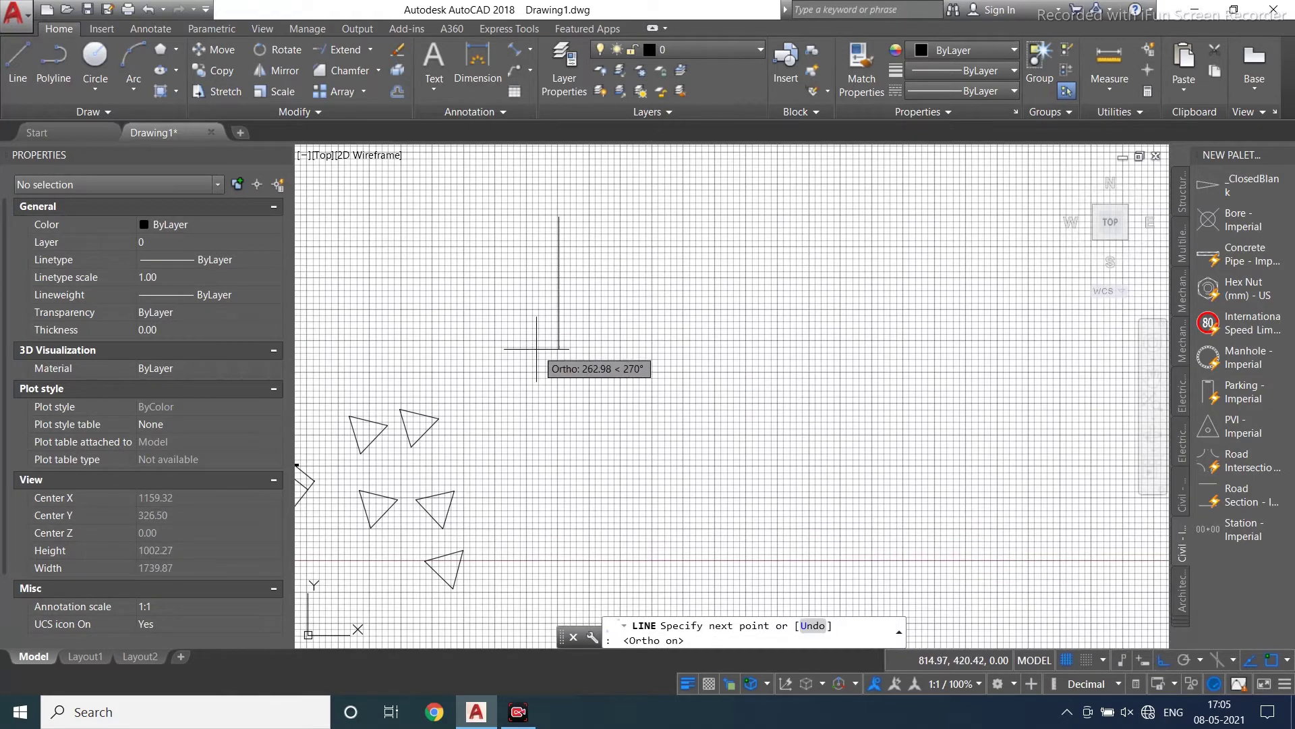
{"action": "middle_click_drag", "start_coordinate": [561, 272], "coordinate": [564, 277]}
{"action": "key", "text": "Escape"}
{"action": "scroll", "coordinate": [492, 202], "scroll_direction": "up", "scroll_amount": 2}
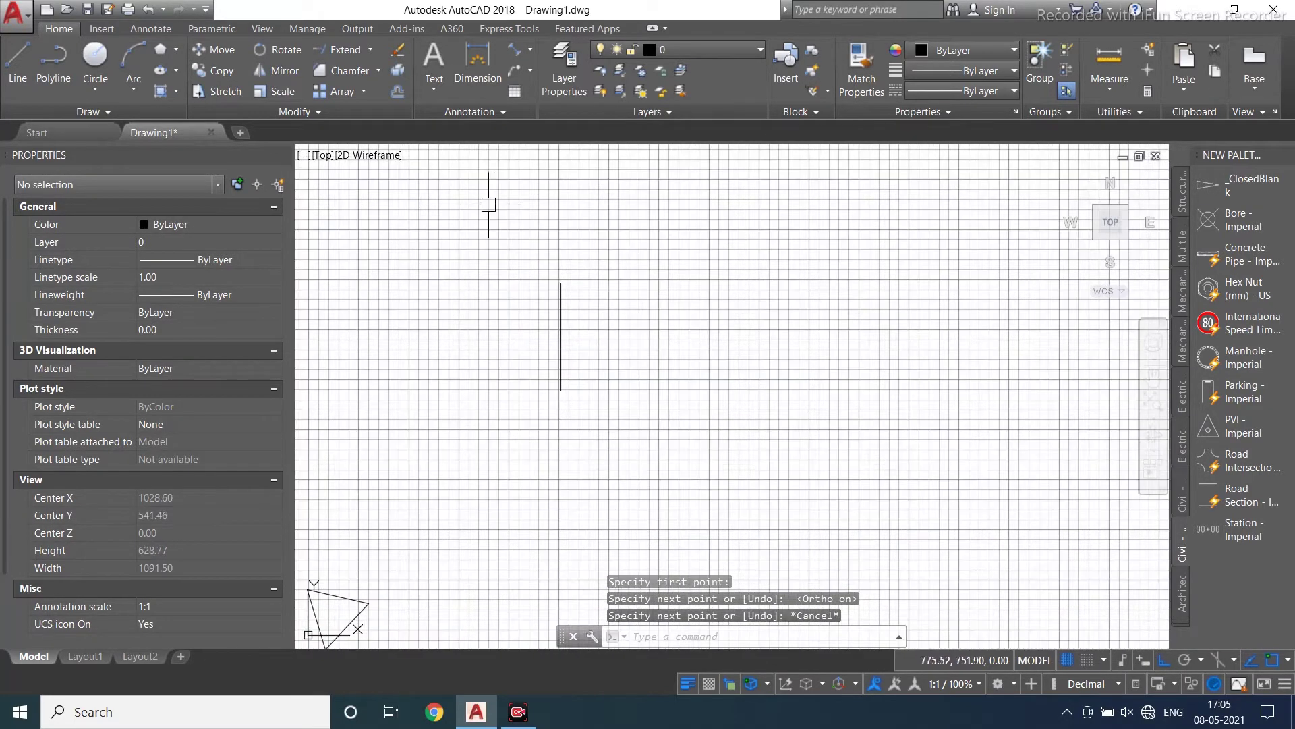
Draw a separate horizontal line just above and to the right of the vertical line, leaving a gap between them.
{"action": "left_click", "coordinate": [15, 70]}
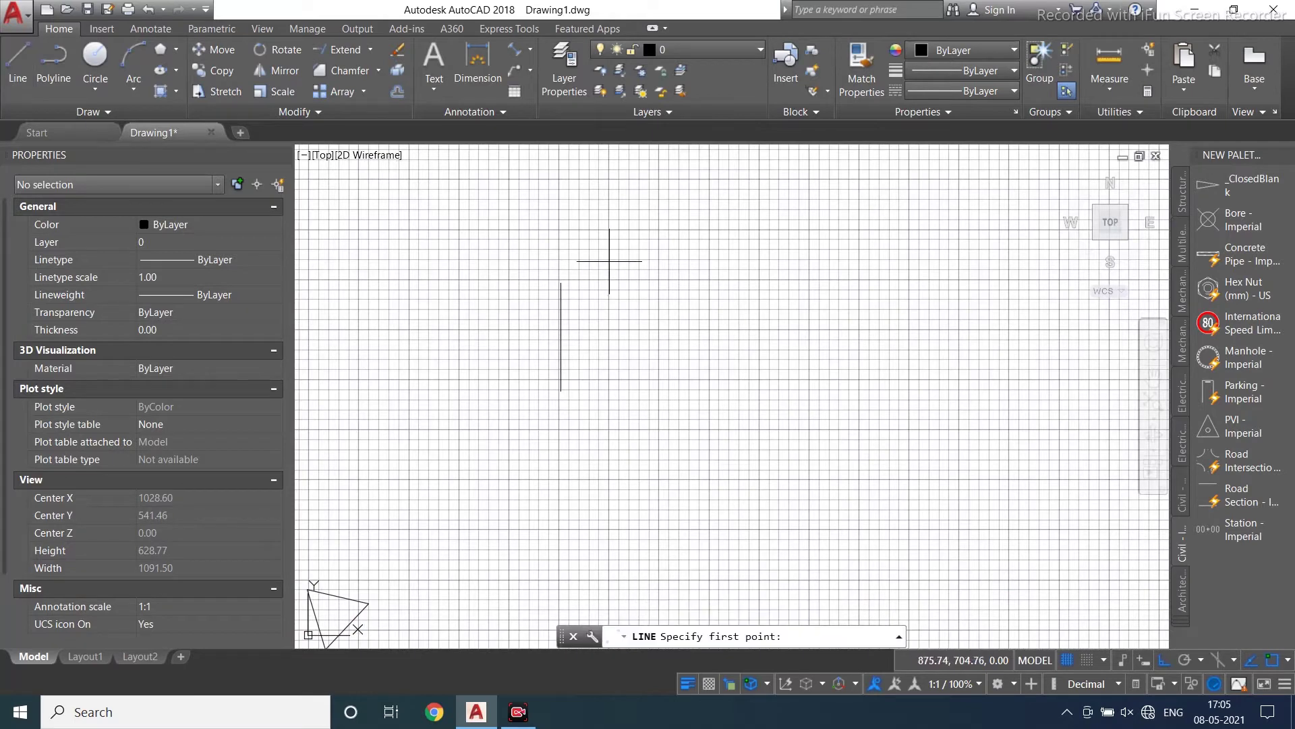
{"action": "left_click", "coordinate": [579, 238]}
{"action": "left_click", "coordinate": [745, 238]}
{"action": "middle_click_drag", "start_coordinate": [746, 238], "coordinate": [540, 274]}
{"action": "key", "text": "Escape"}
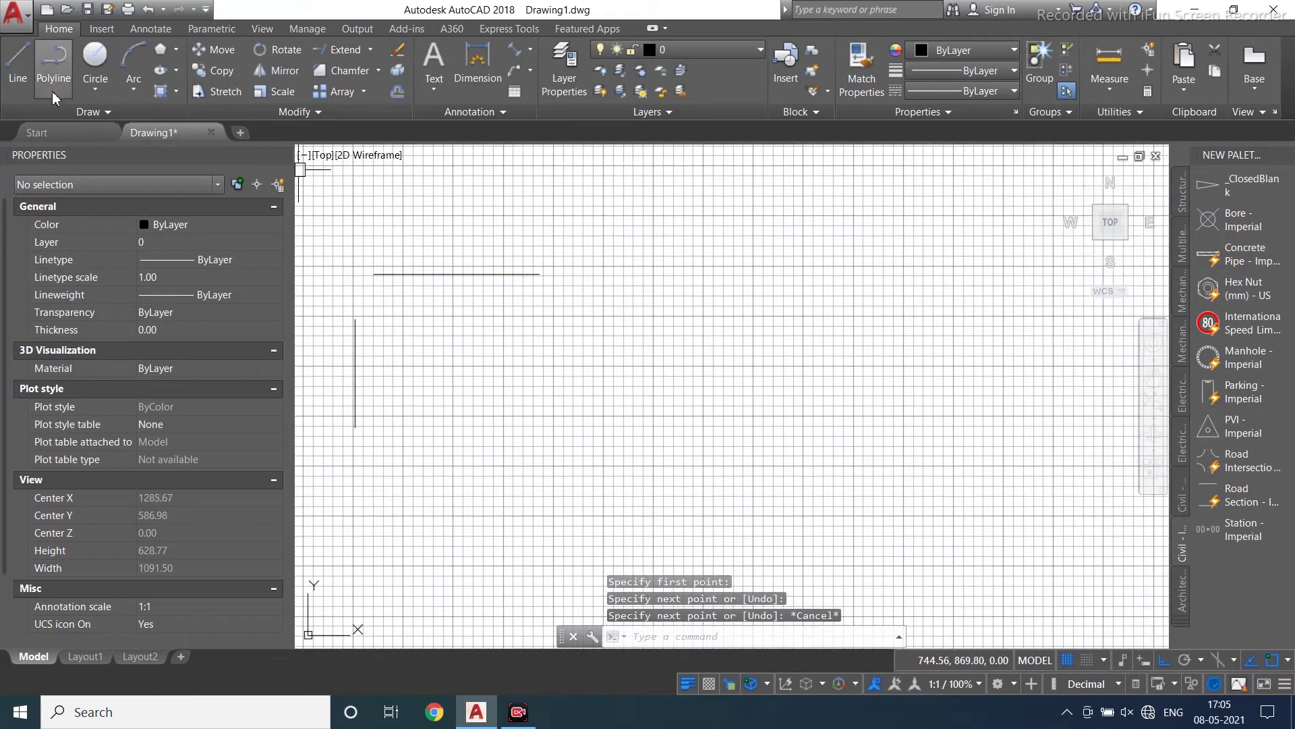
Draw a vertical line about 234 units long to the right of both lines, continuing with a horizontal line rightward from its top end.
{"action": "key", "text": "Return"}
{"action": "left_click", "coordinate": [685, 407]}
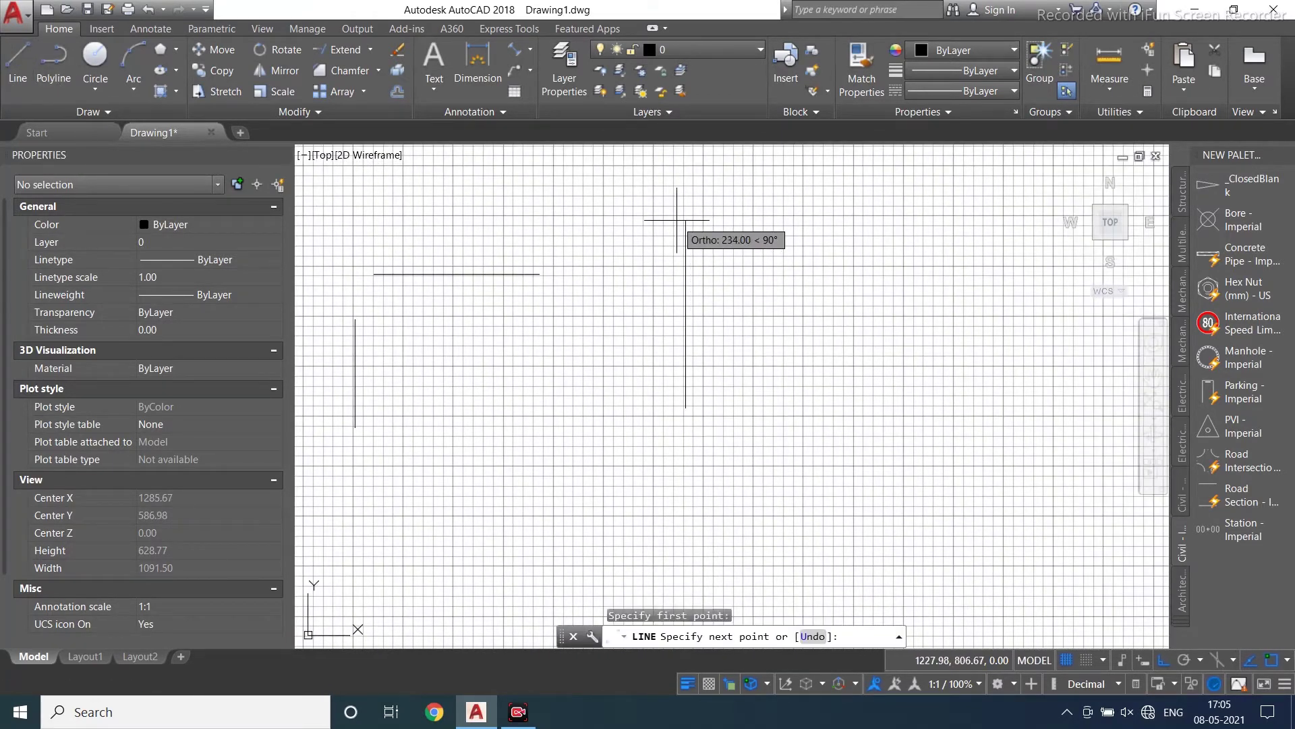
{"action": "left_click", "coordinate": [687, 220]}
{"action": "left_click", "coordinate": [854, 220]}
{"action": "key", "text": "Escape"}
{"action": "scroll", "coordinate": [742, 337], "scroll_direction": "down", "scroll_amount": 2}
{"action": "scroll", "coordinate": [454, 352], "scroll_direction": "up", "scroll_amount": 2}
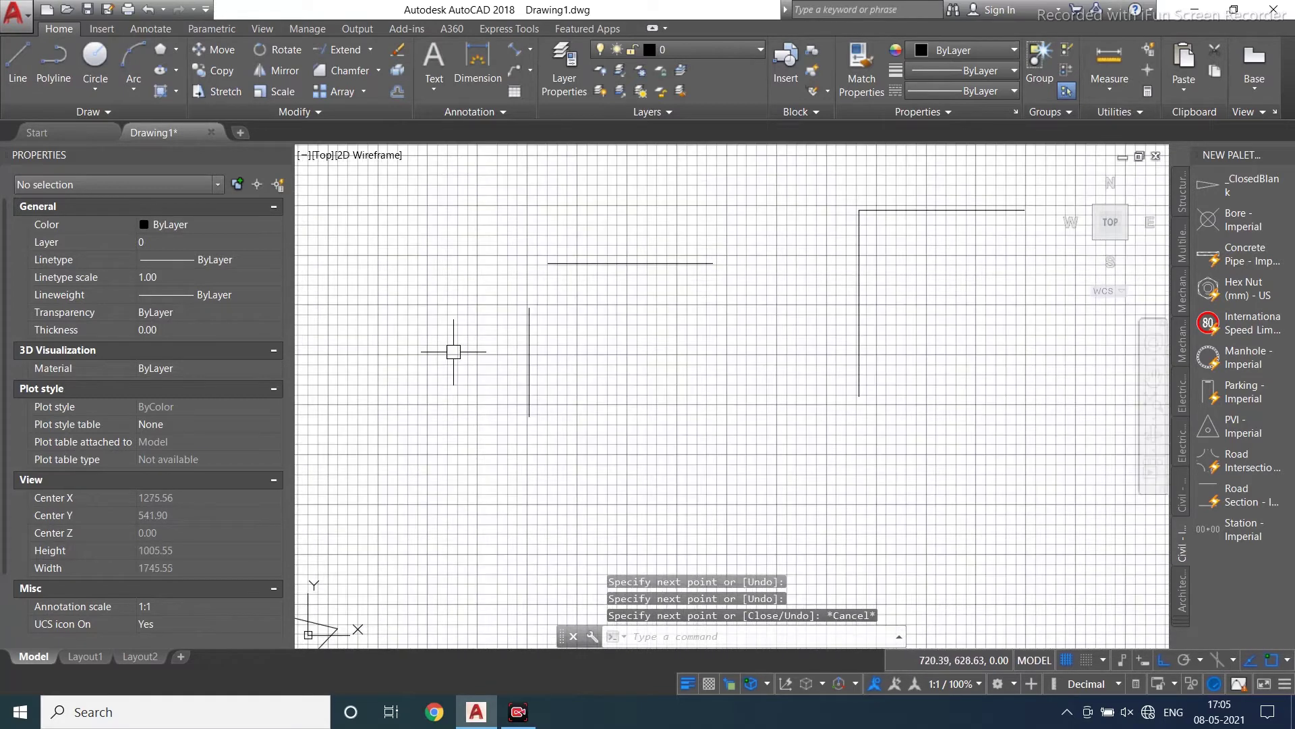
Fillet the separate vertical and horizontal lines into a sharp corner.
{"action": "left_click", "coordinate": [378, 71]}
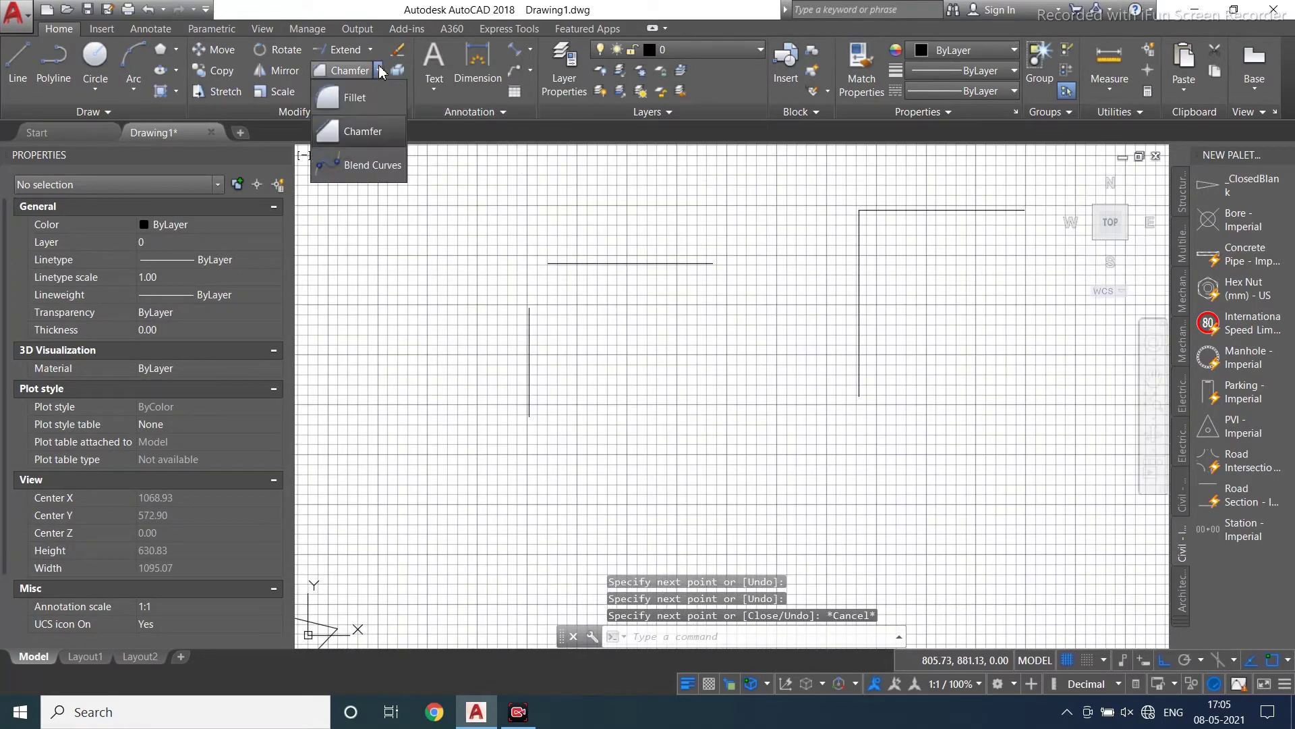
{"action": "left_click", "coordinate": [376, 96]}
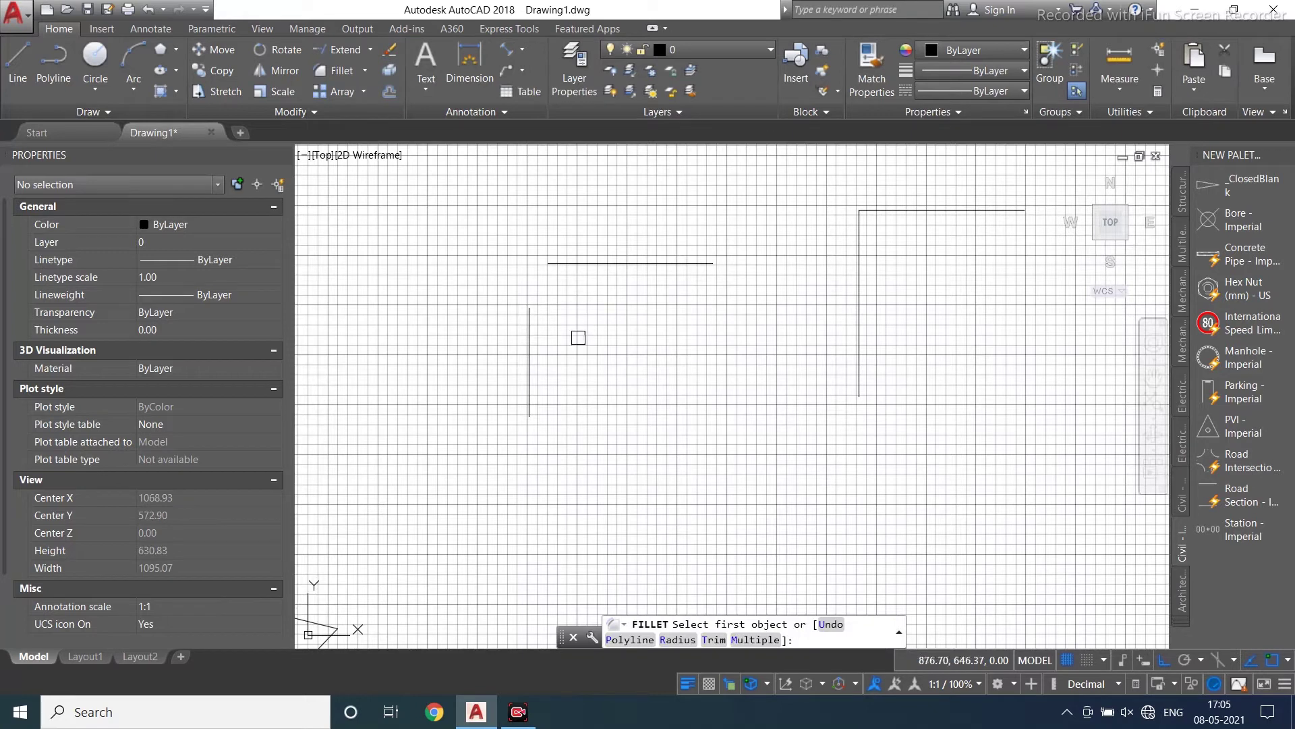
{"action": "left_click", "coordinate": [530, 346]}
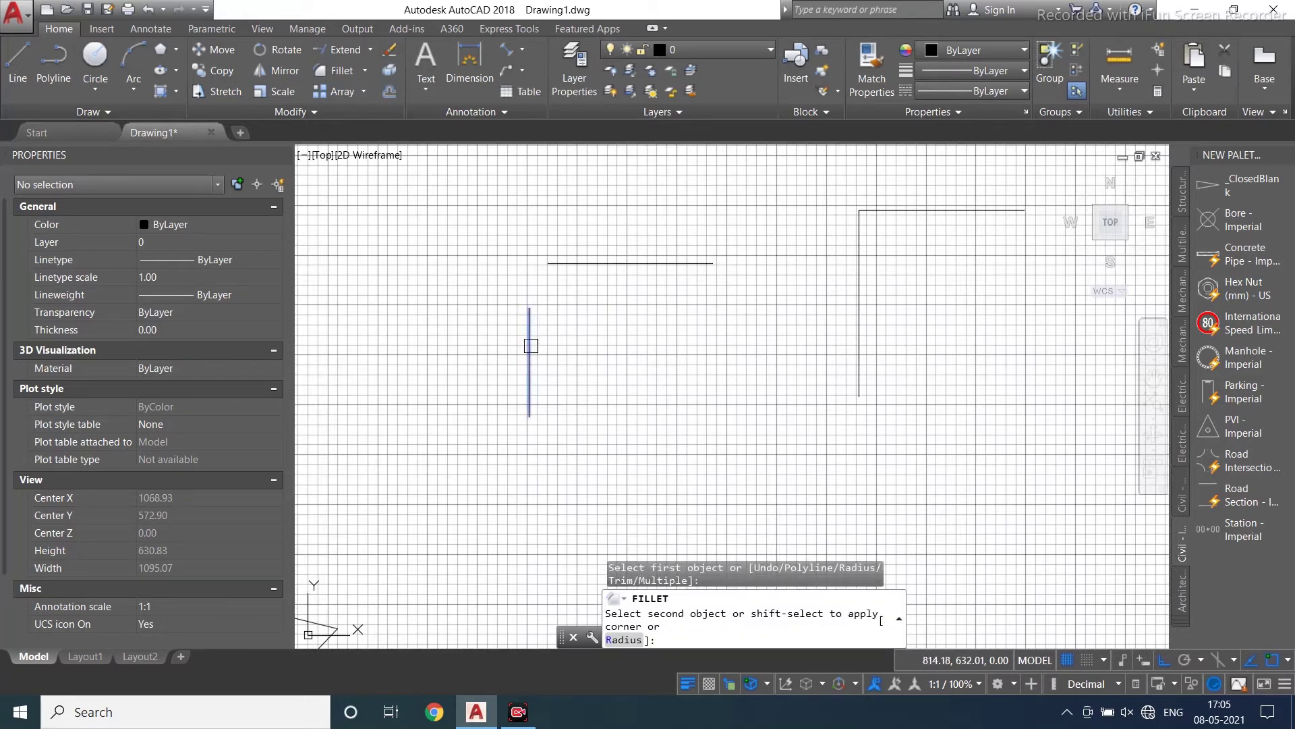
{"action": "left_click", "coordinate": [593, 266]}
{"action": "scroll", "coordinate": [523, 255], "scroll_direction": "up", "scroll_amount": 4}
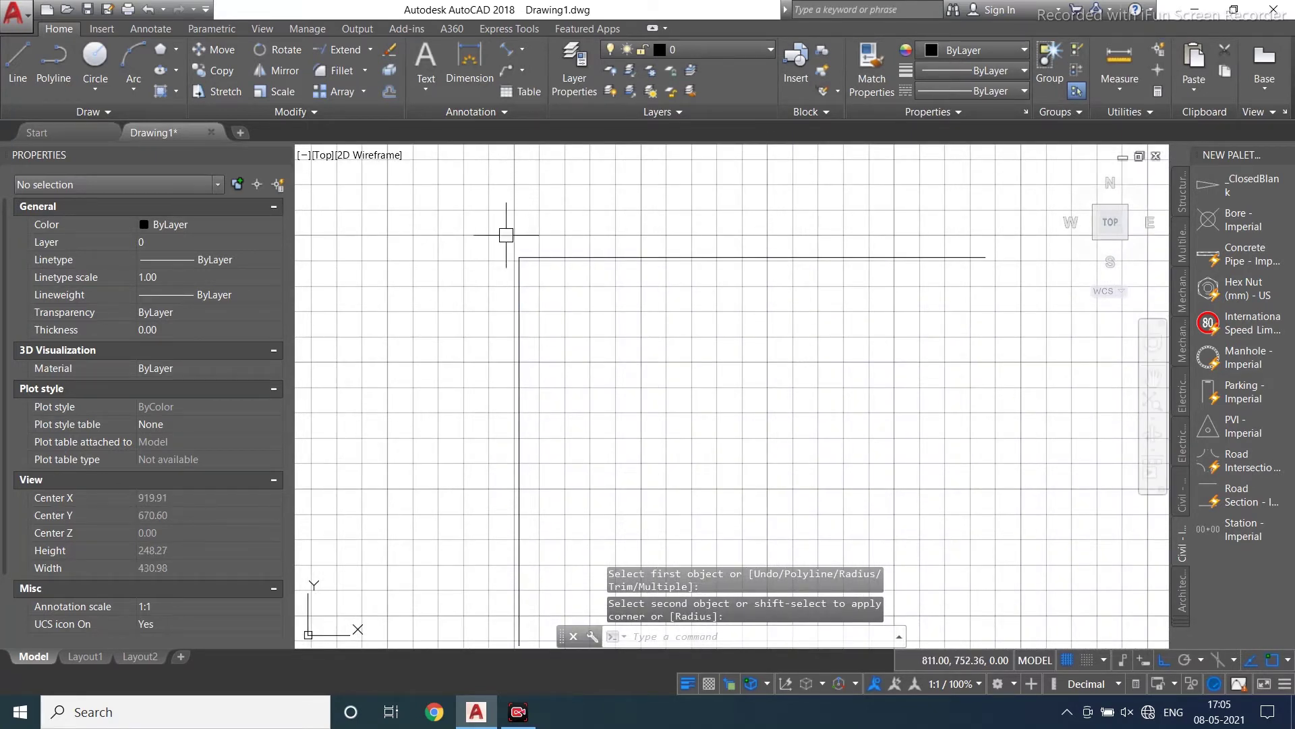
{"action": "scroll", "coordinate": [506, 235], "scroll_direction": "down", "scroll_amount": 4}
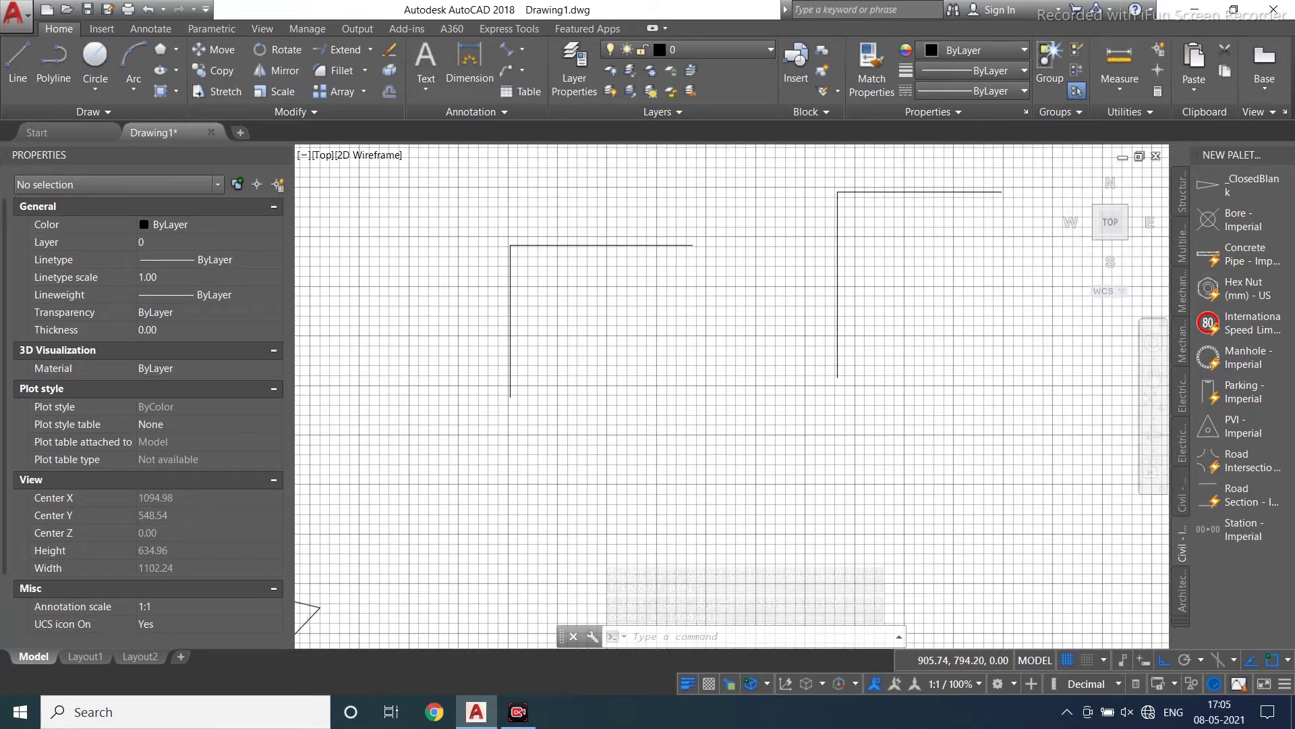
Draw a vertical line below the left corner shape.
{"action": "scroll", "coordinate": [570, 214], "scroll_direction": "down", "scroll_amount": 2}
{"action": "type", "text": "l"}
{"action": "key", "text": "Return"}
{"action": "left_click", "coordinate": [548, 504]}
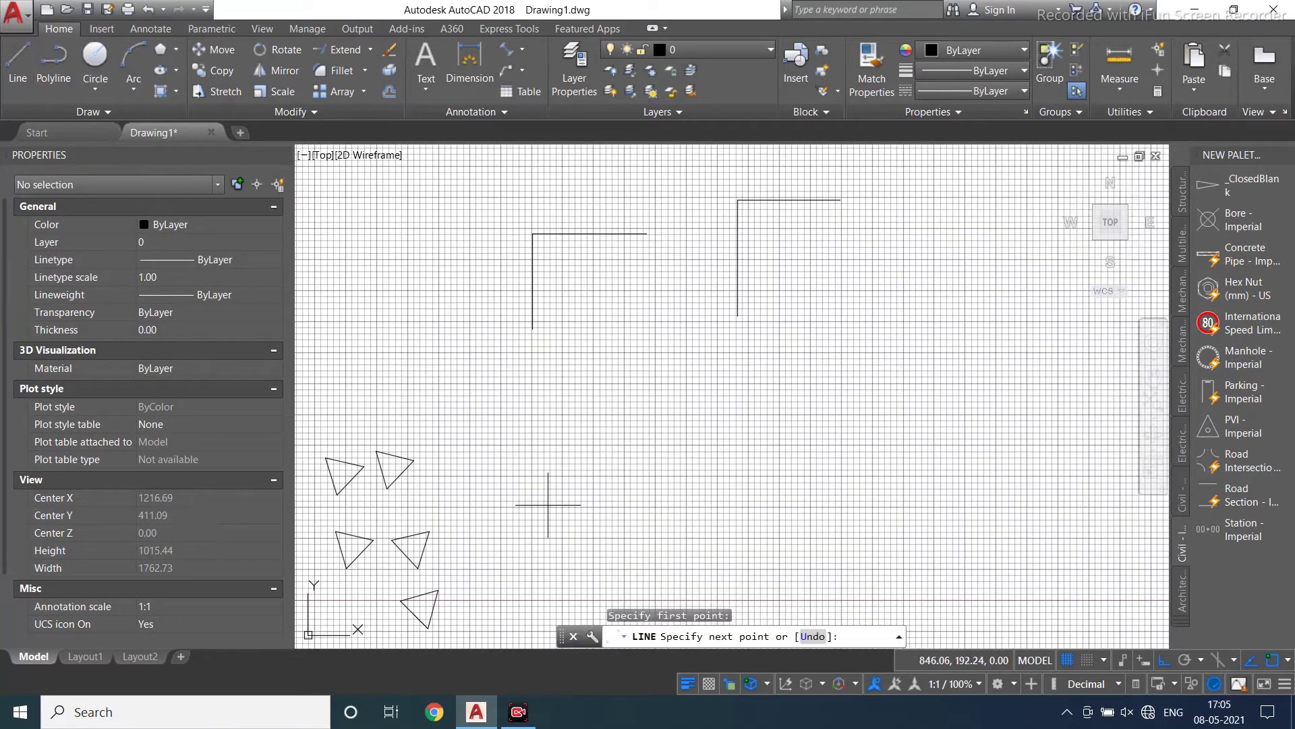
{"action": "left_click", "coordinate": [548, 414]}
{"action": "key", "text": "Escape"}
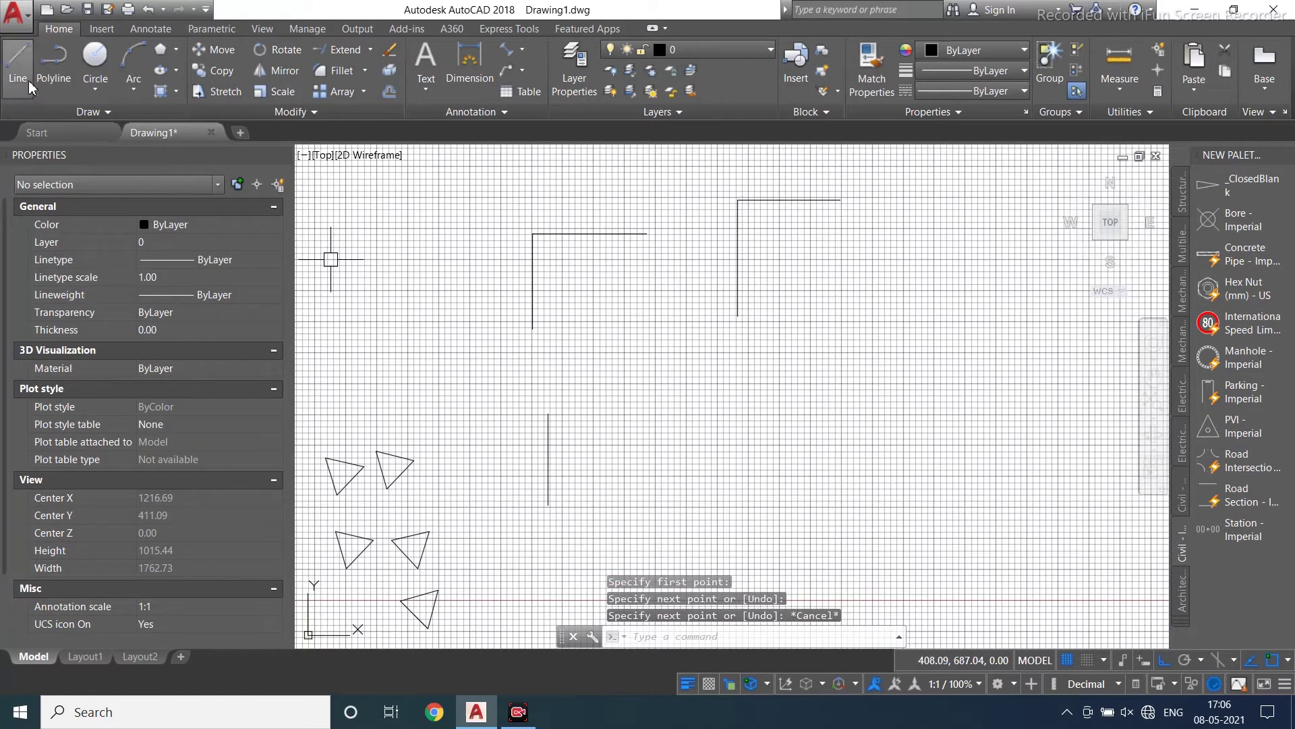
Draw a separate horizontal line just above and to the right of the new lower vertical line.
{"action": "key", "text": "Return"}
{"action": "scroll", "coordinate": [607, 421], "scroll_direction": "up", "scroll_amount": 4}
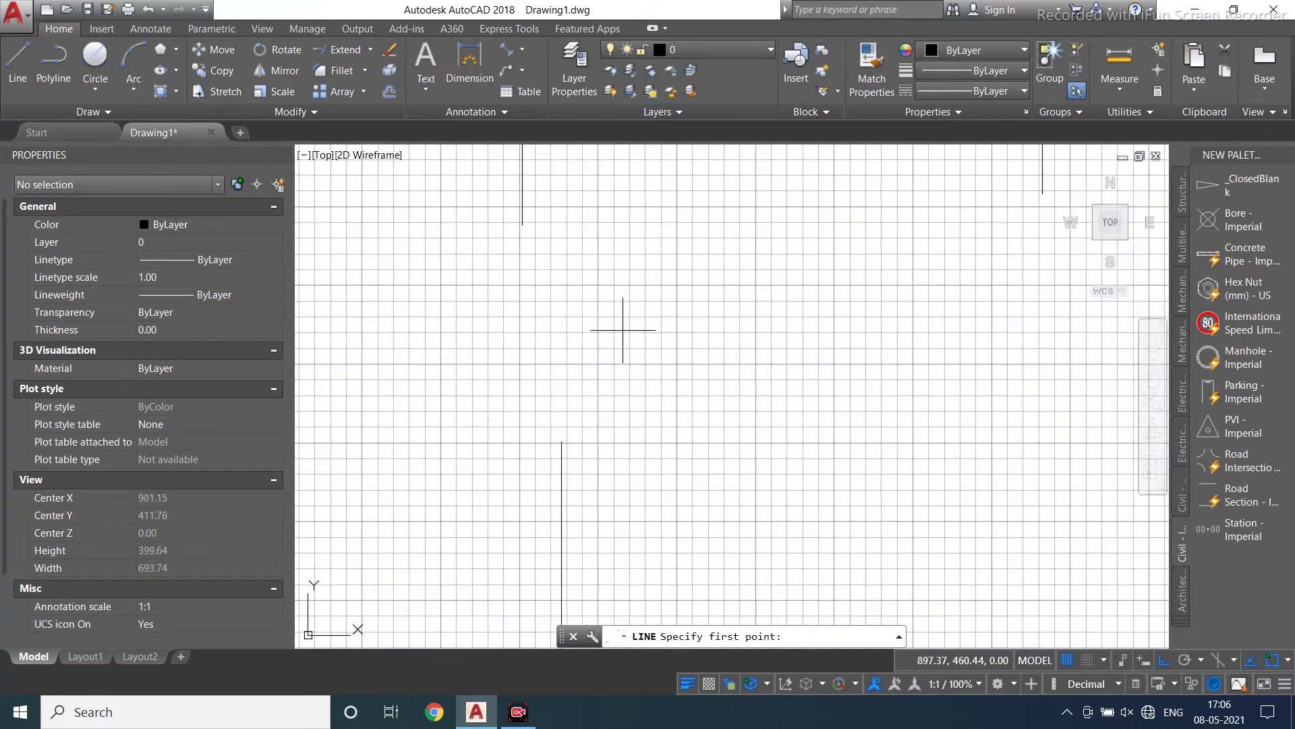
{"action": "left_click", "coordinate": [581, 315]}
{"action": "middle_click_drag", "start_coordinate": [738, 349], "coordinate": [739, 346]}
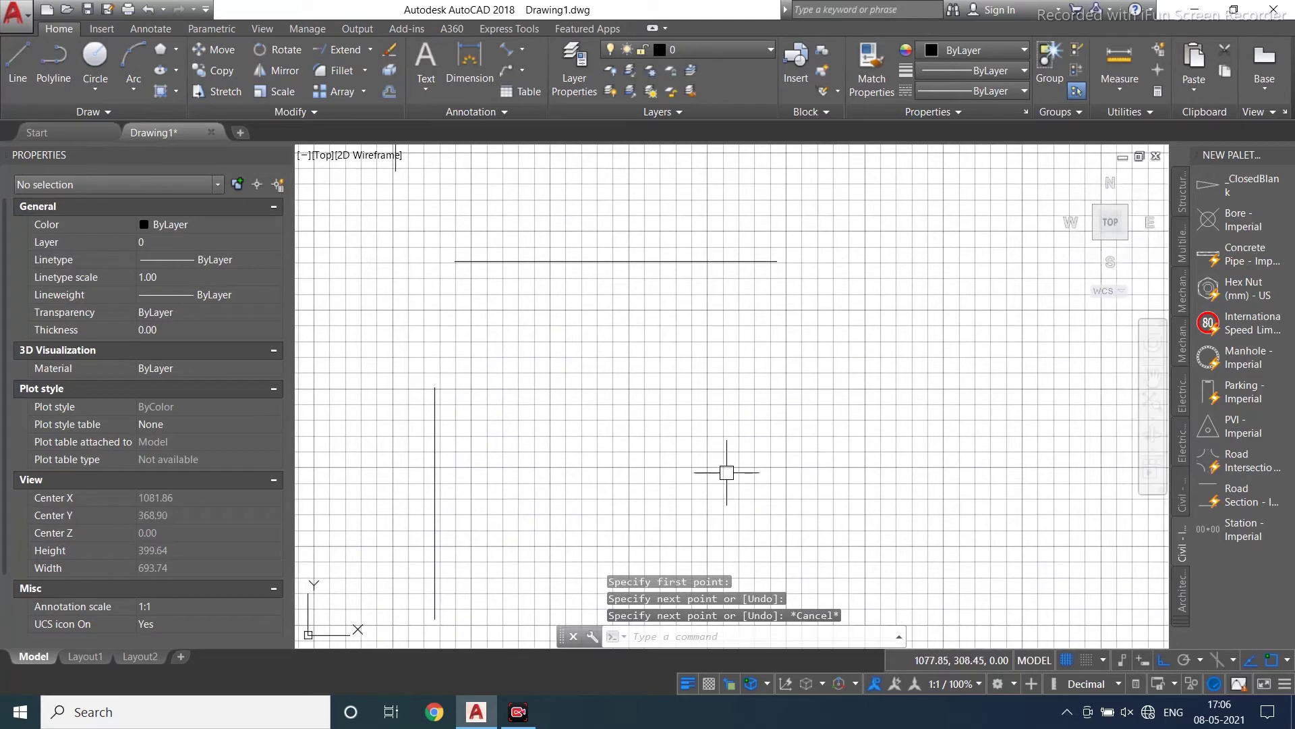
Fillet the lower vertical and horizontal lines with a radius of 5 and inspect the resulting arc.
{"action": "left_click", "coordinate": [341, 70]}
{"action": "left_click", "coordinate": [684, 641]}
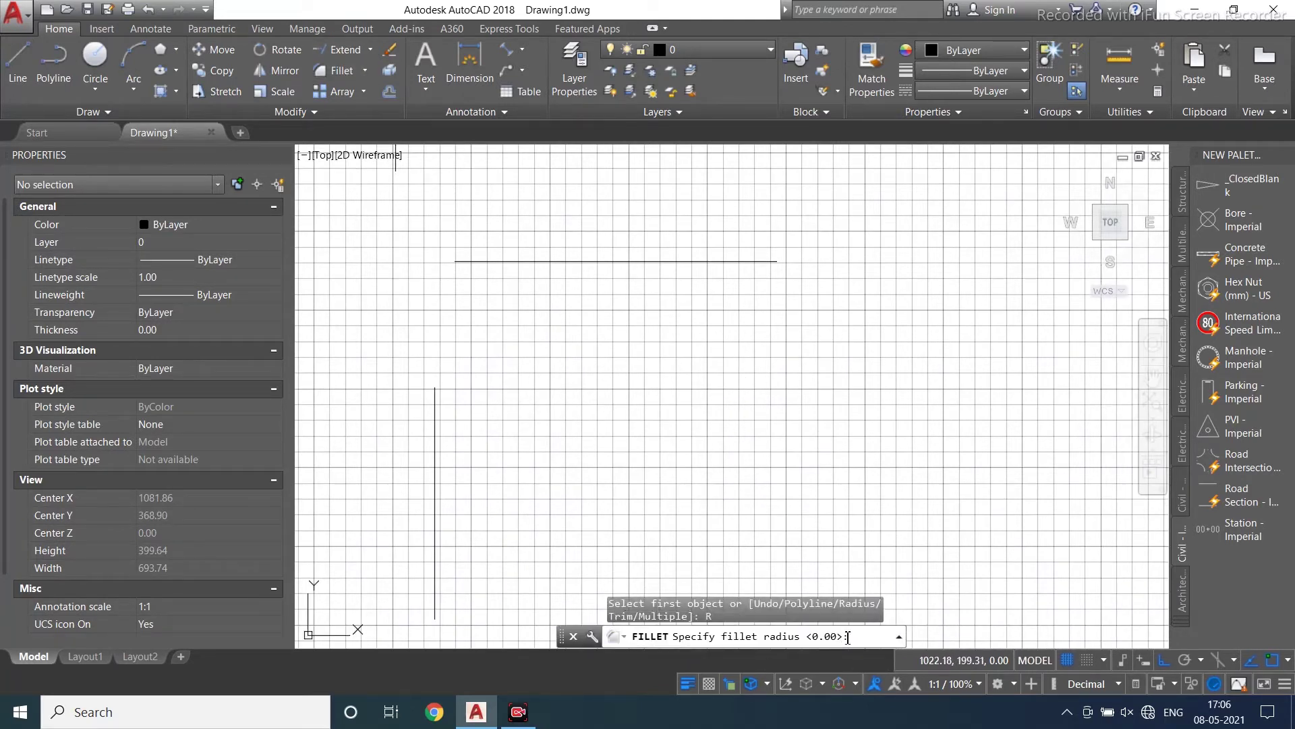
{"action": "key", "text": "Return"}
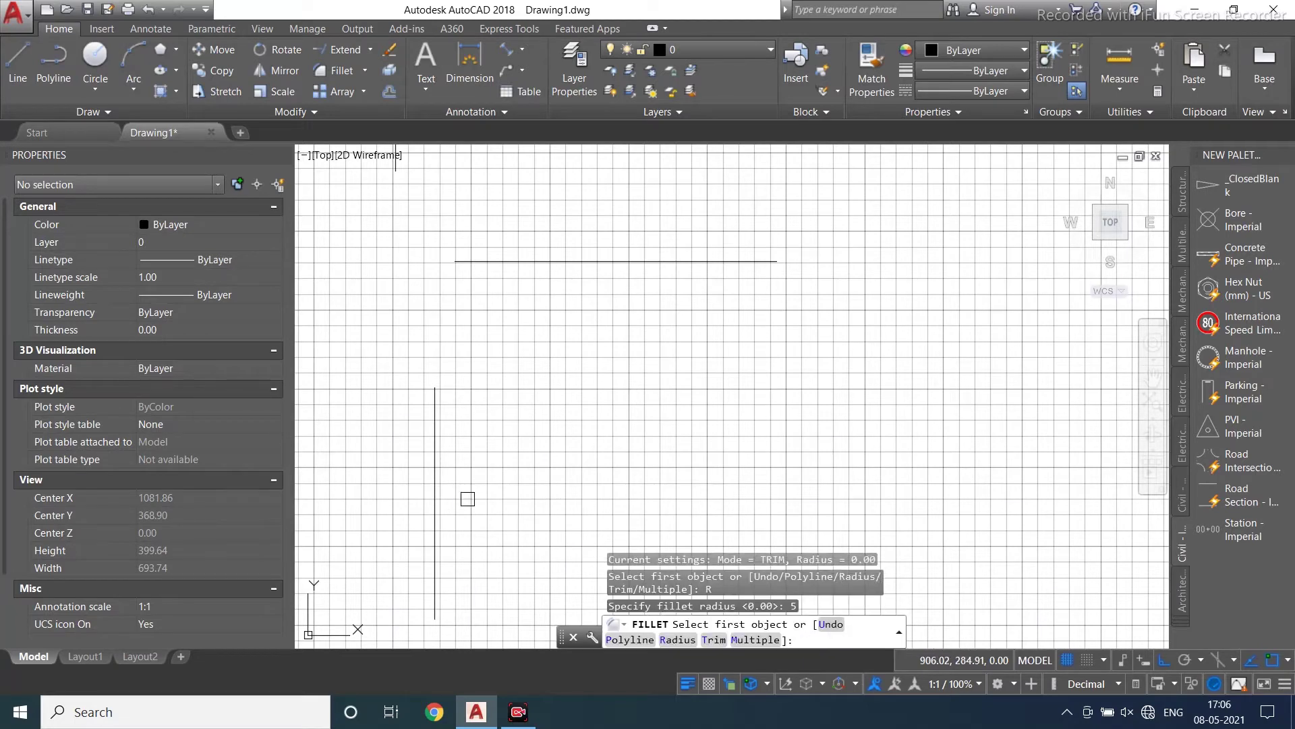
{"action": "left_click", "coordinate": [435, 433]}
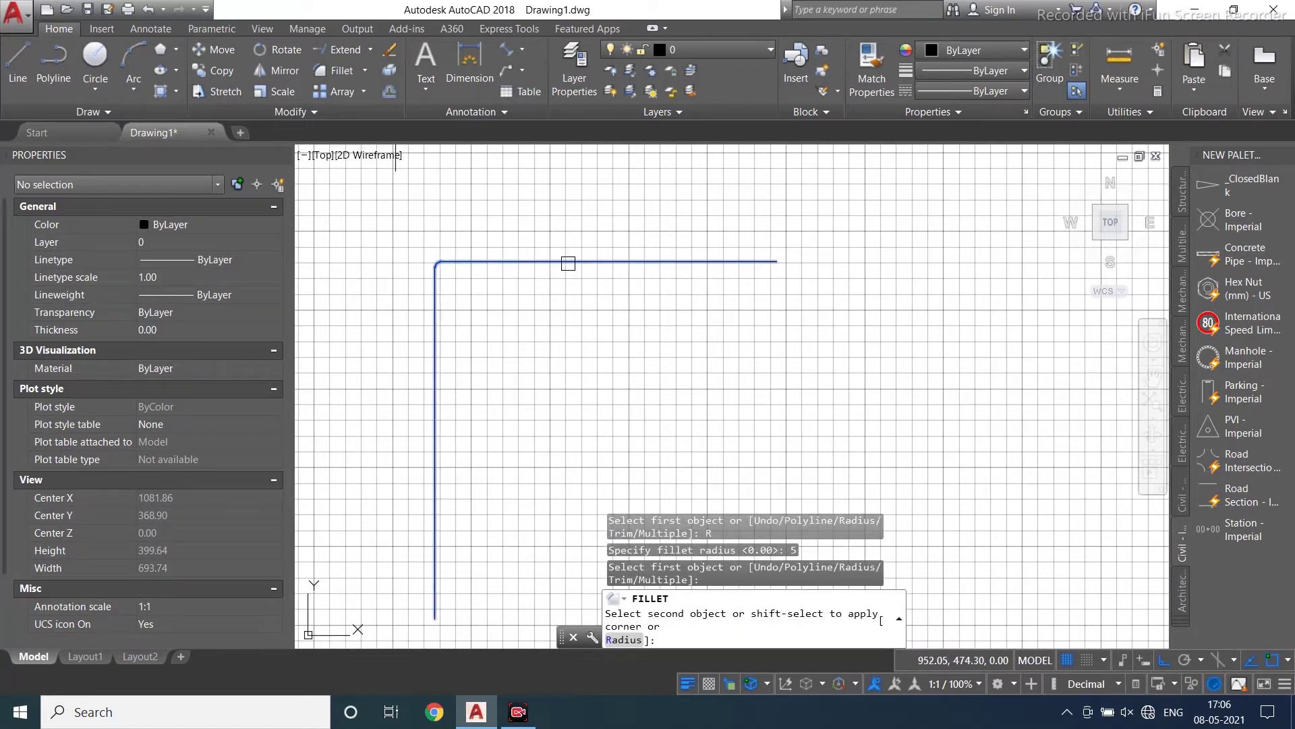
{"action": "left_click", "coordinate": [575, 261]}
{"action": "scroll", "coordinate": [432, 270], "scroll_direction": "up", "scroll_amount": 8}
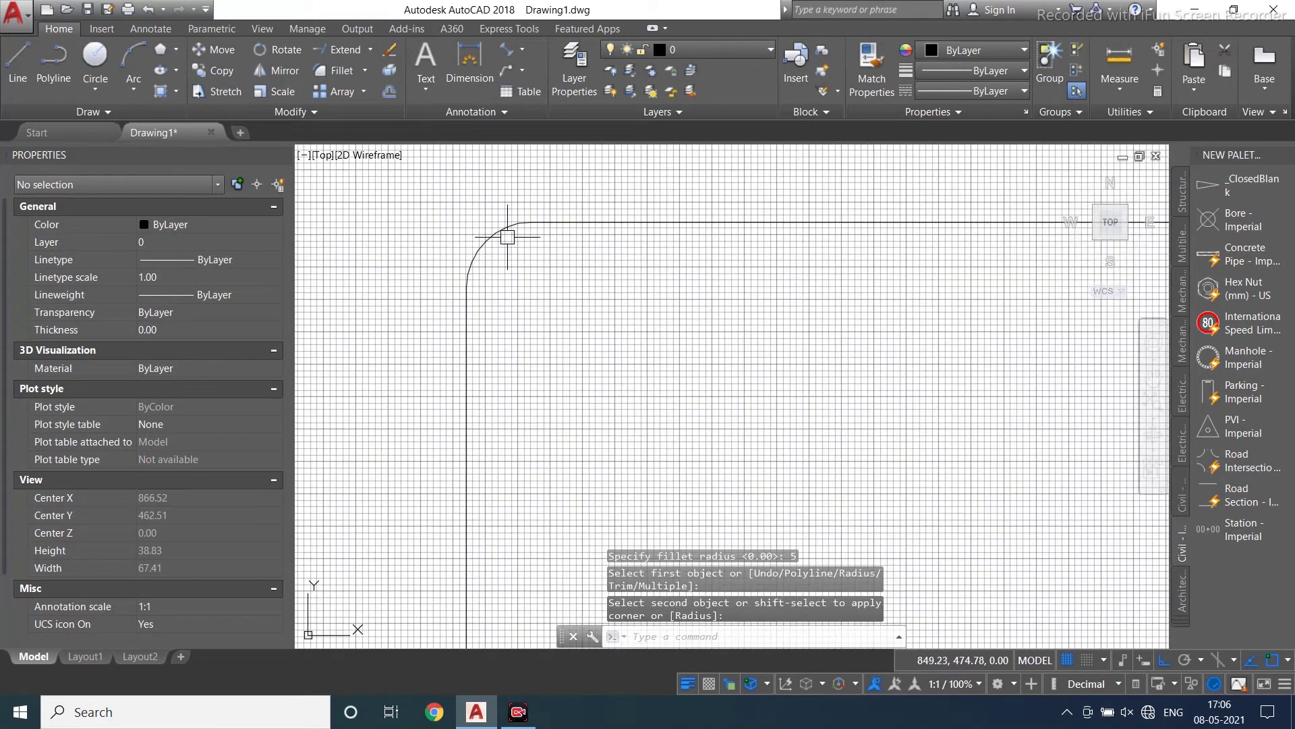
{"action": "left_click", "coordinate": [489, 243]}
{"action": "scroll", "coordinate": [427, 312], "scroll_direction": "down", "scroll_amount": 10}
{"action": "scroll", "coordinate": [440, 317], "scroll_direction": "down", "scroll_amount": 3}
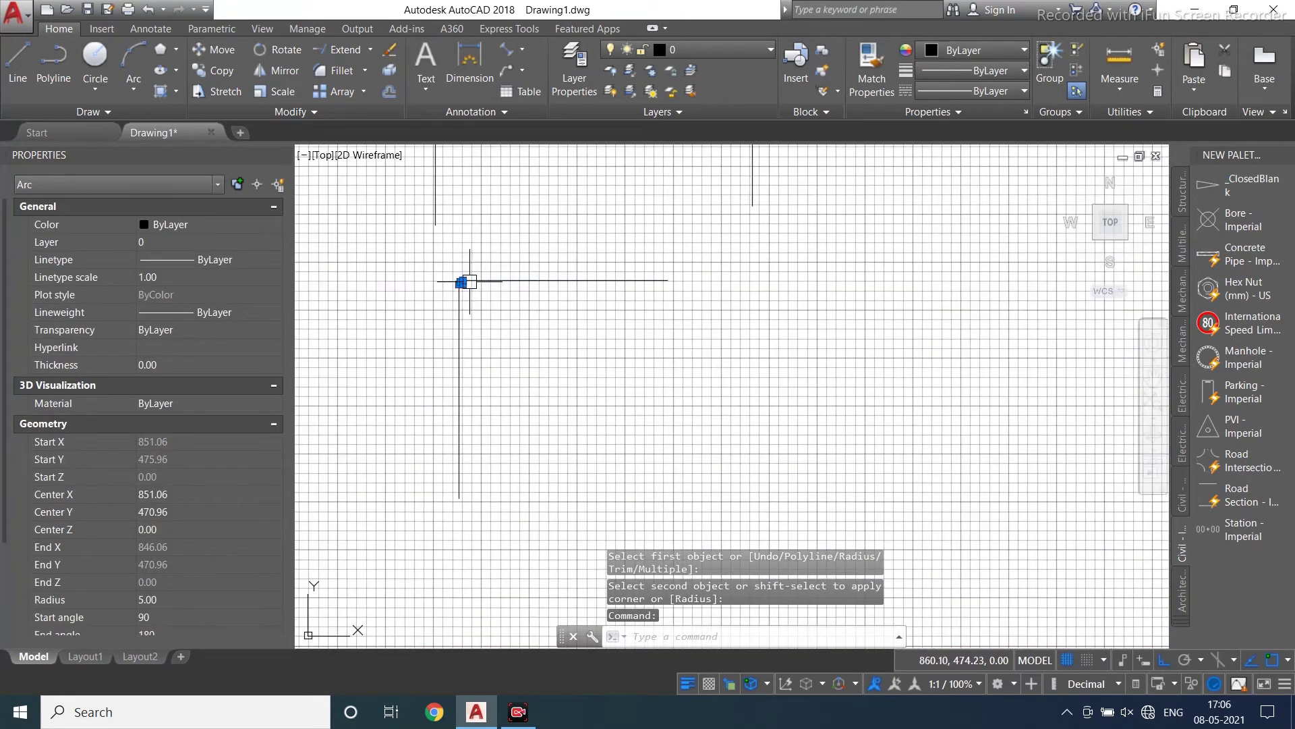
{"action": "key", "text": "Escape"}
Fillet the lower vertical and horizontal lines again with a radius of 50.
{"action": "left_click", "coordinate": [342, 70]}
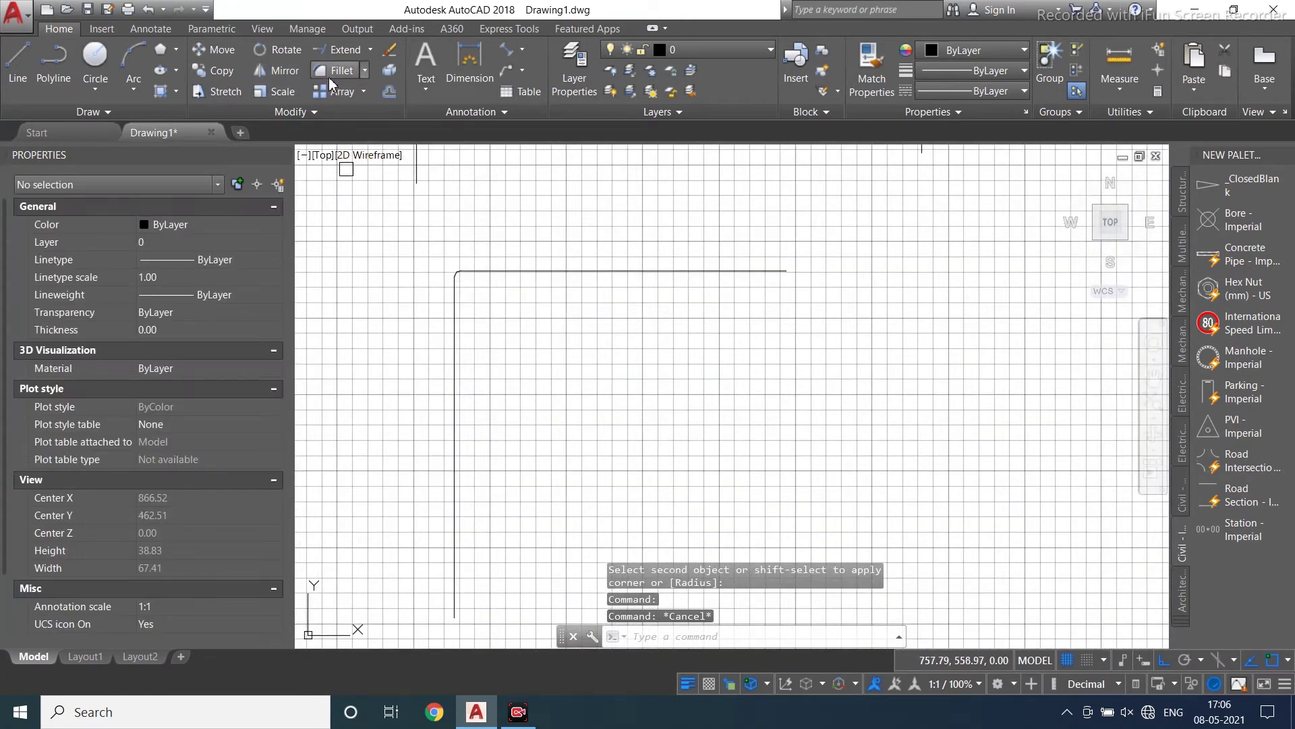
{"action": "left_click", "coordinate": [678, 640]}
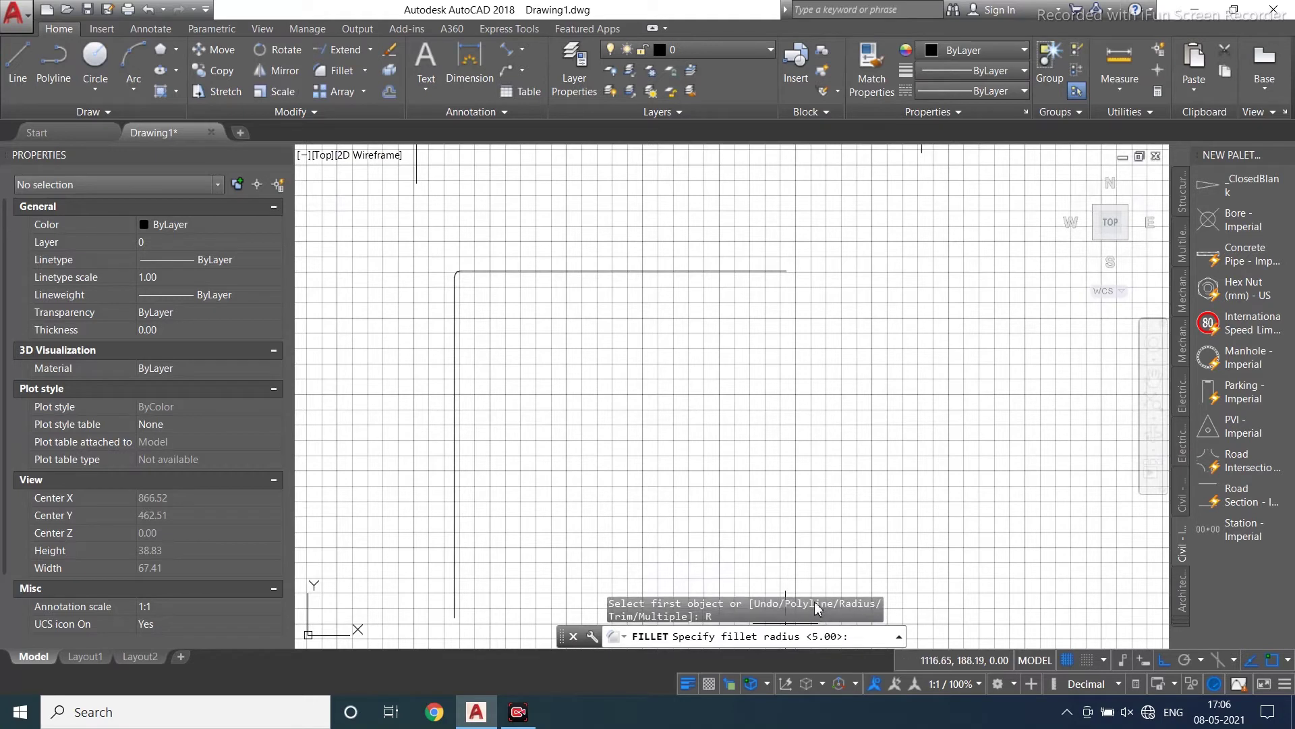
{"action": "type", "text": "50"}
{"action": "key", "text": "Return"}
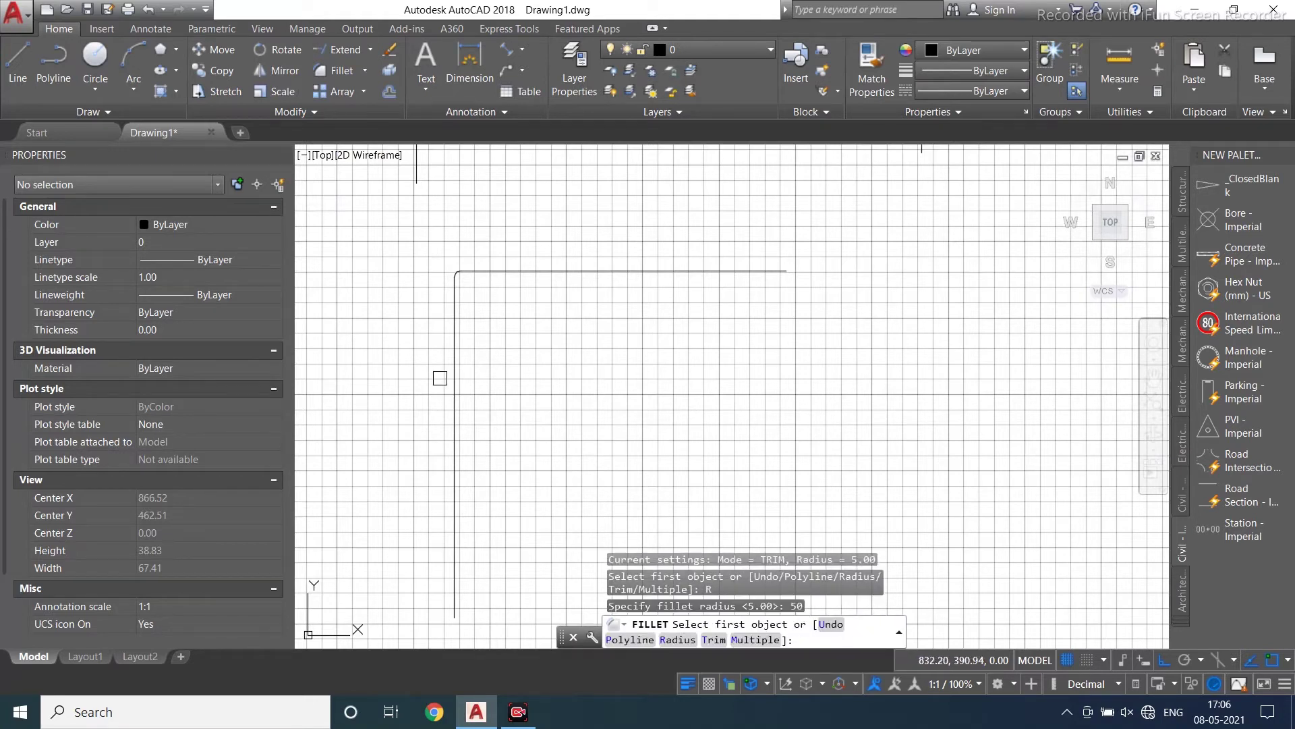
{"action": "left_click", "coordinate": [455, 407]}
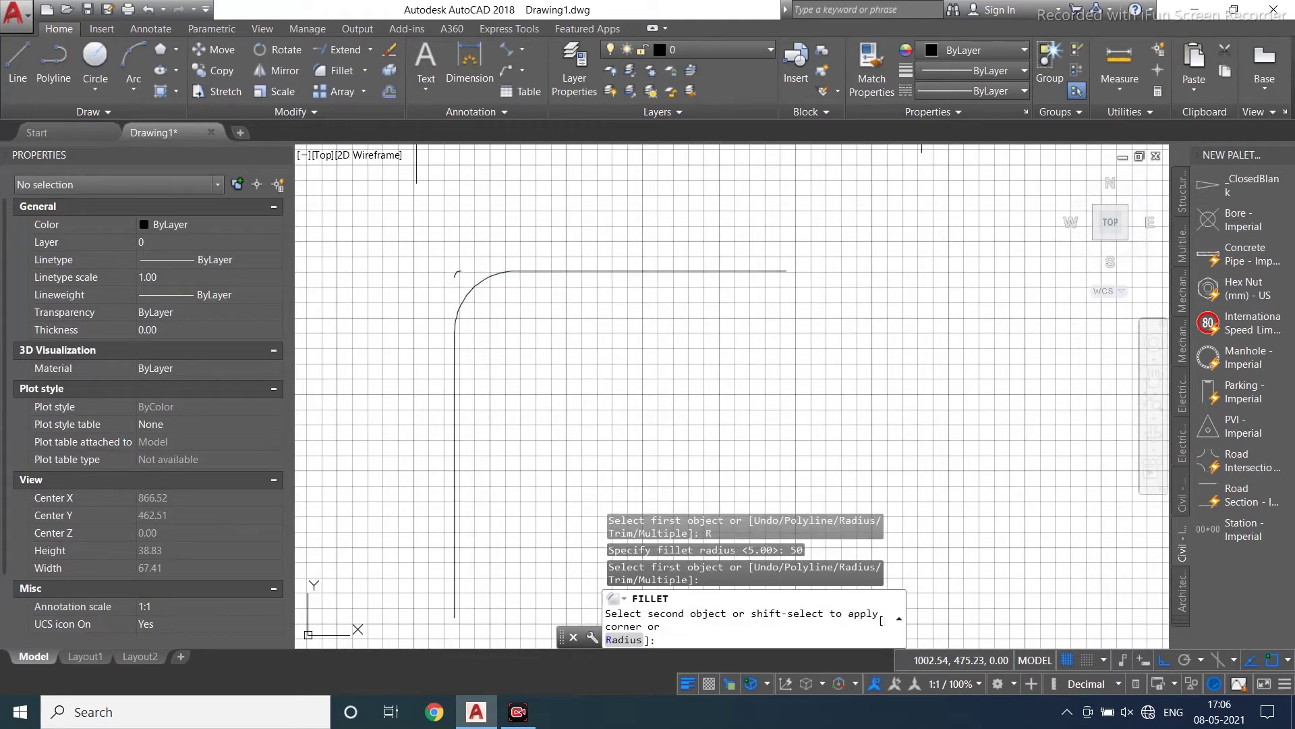
{"action": "left_click", "coordinate": [641, 270]}
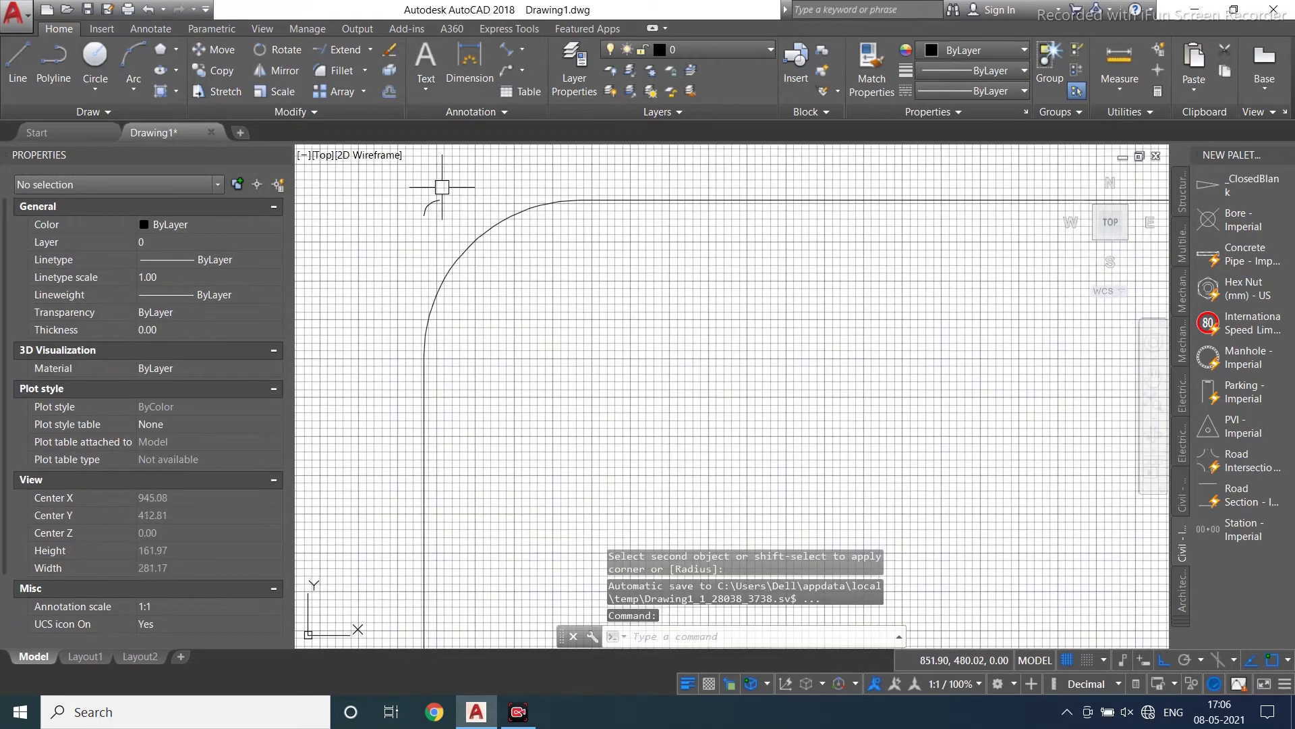
Delete the leftover small arc outside the large rounded corner.
{"action": "left_click", "coordinate": [428, 208]}
{"action": "left_click", "coordinate": [405, 377]}
{"action": "key", "text": "Delete"}
{"action": "scroll", "coordinate": [483, 428], "scroll_direction": "down", "scroll_amount": 2}
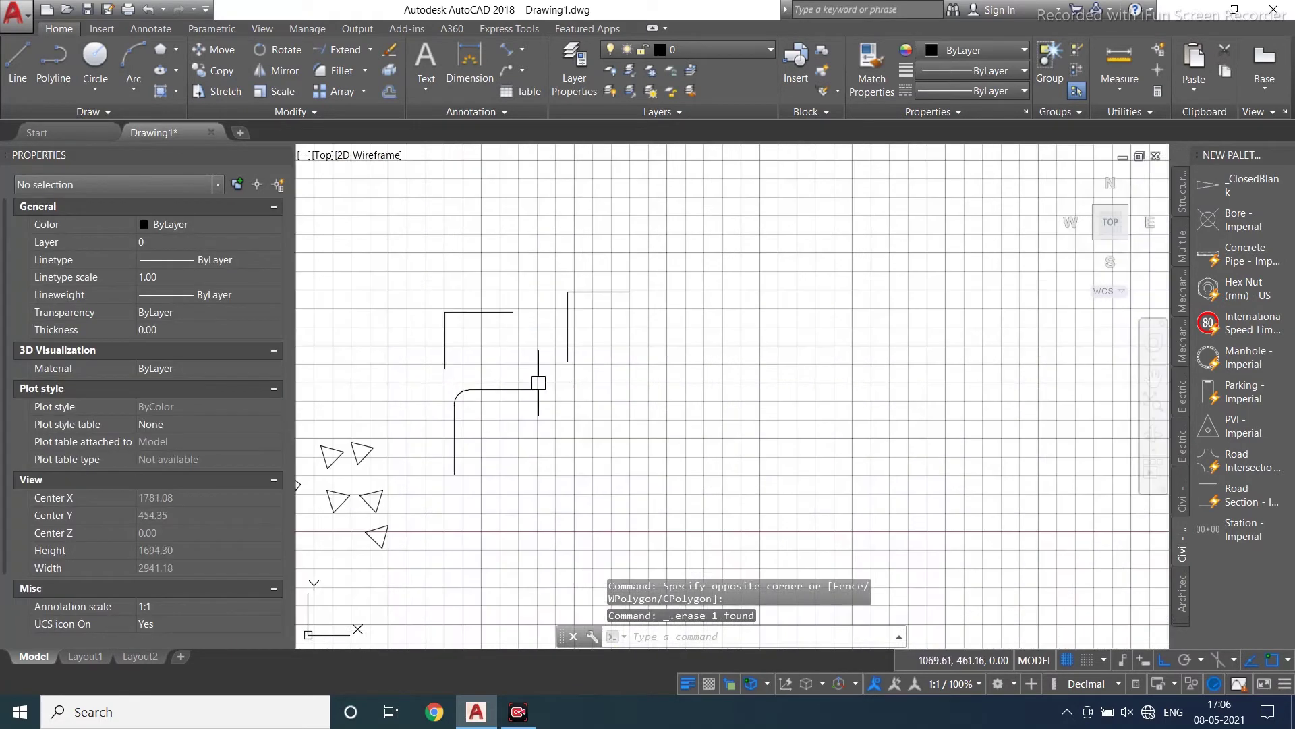
Chamfer the corner of the upper-right pair of lines with both chamfer distances set to 50.
{"action": "scroll", "coordinate": [587, 277], "scroll_direction": "up", "scroll_amount": 1}
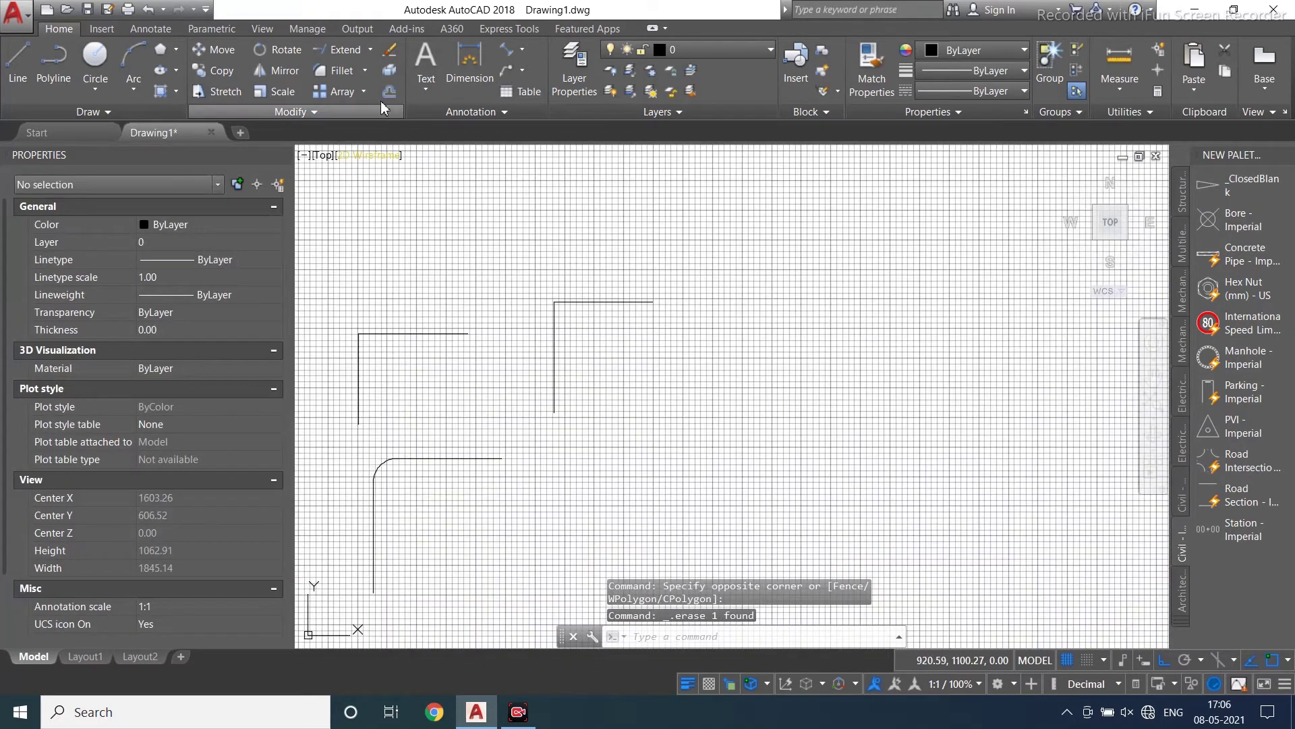
{"action": "left_click", "coordinate": [364, 71]}
{"action": "left_click", "coordinate": [358, 135]}
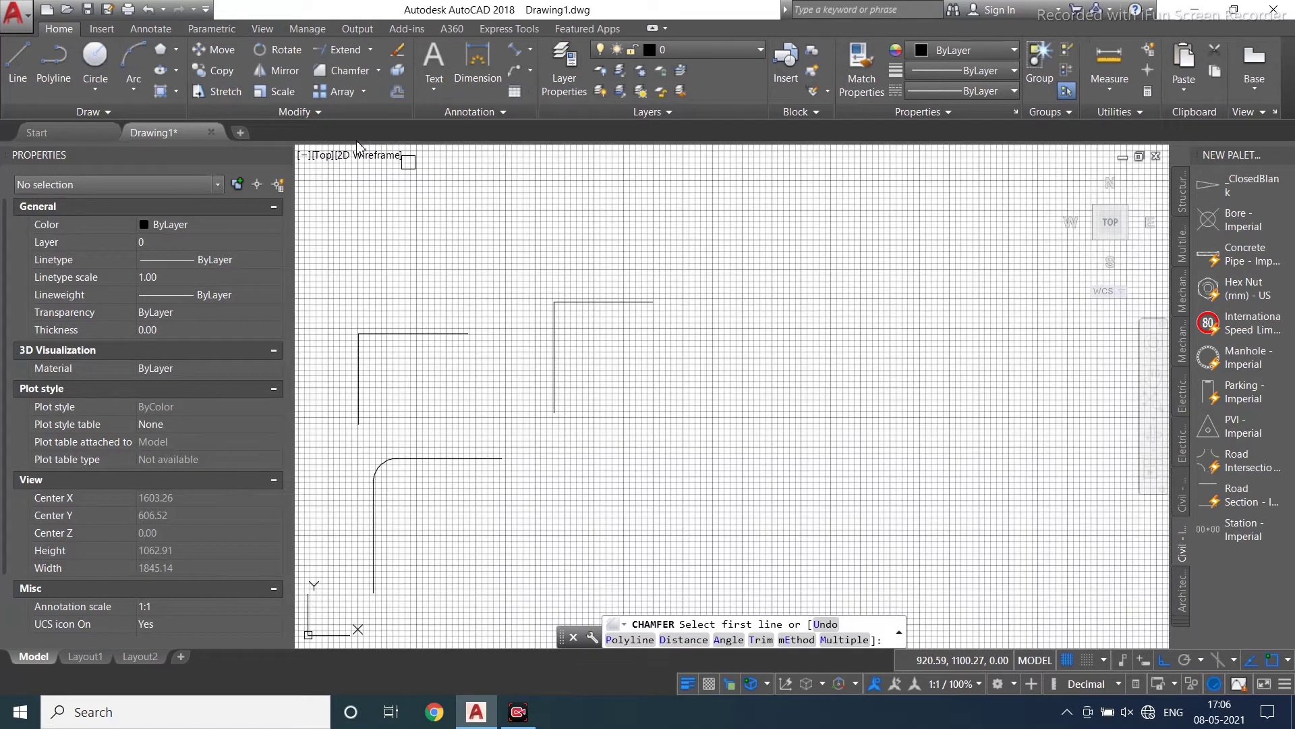
{"action": "scroll", "coordinate": [541, 315], "scroll_direction": "up", "scroll_amount": 3}
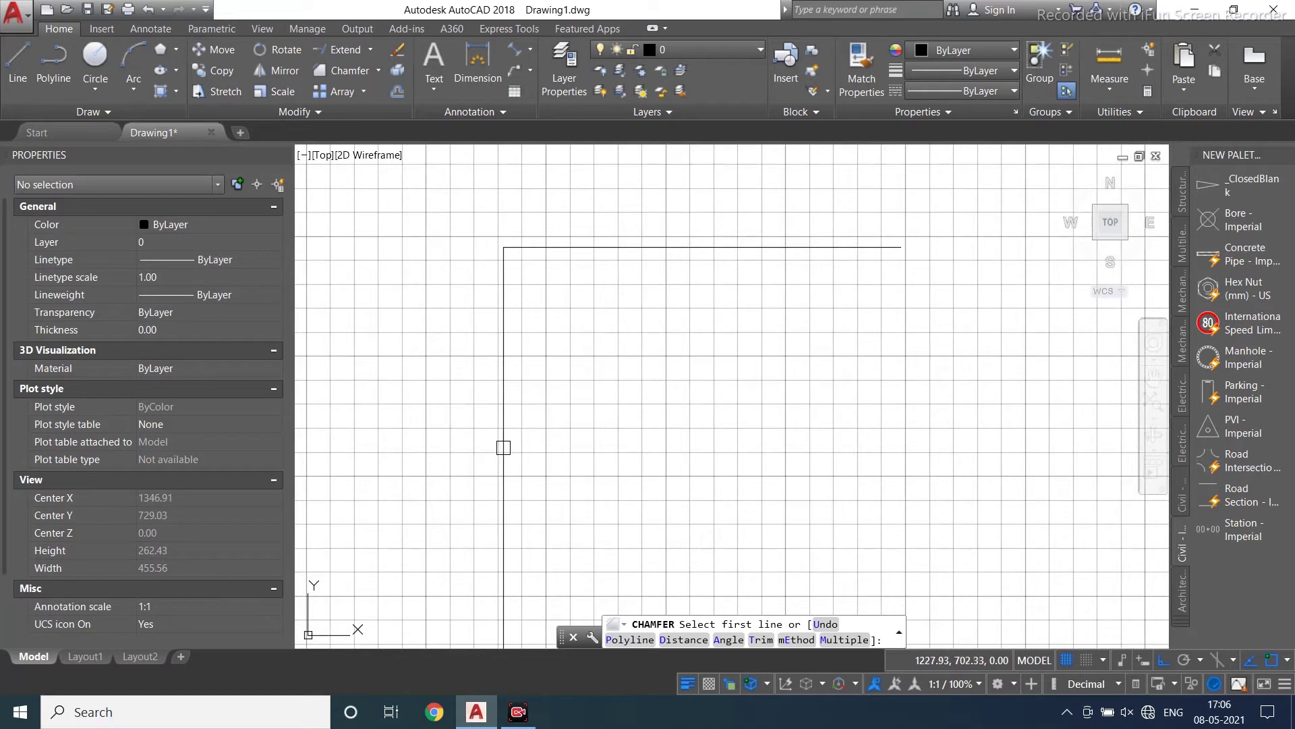
{"action": "left_click", "coordinate": [502, 450]}
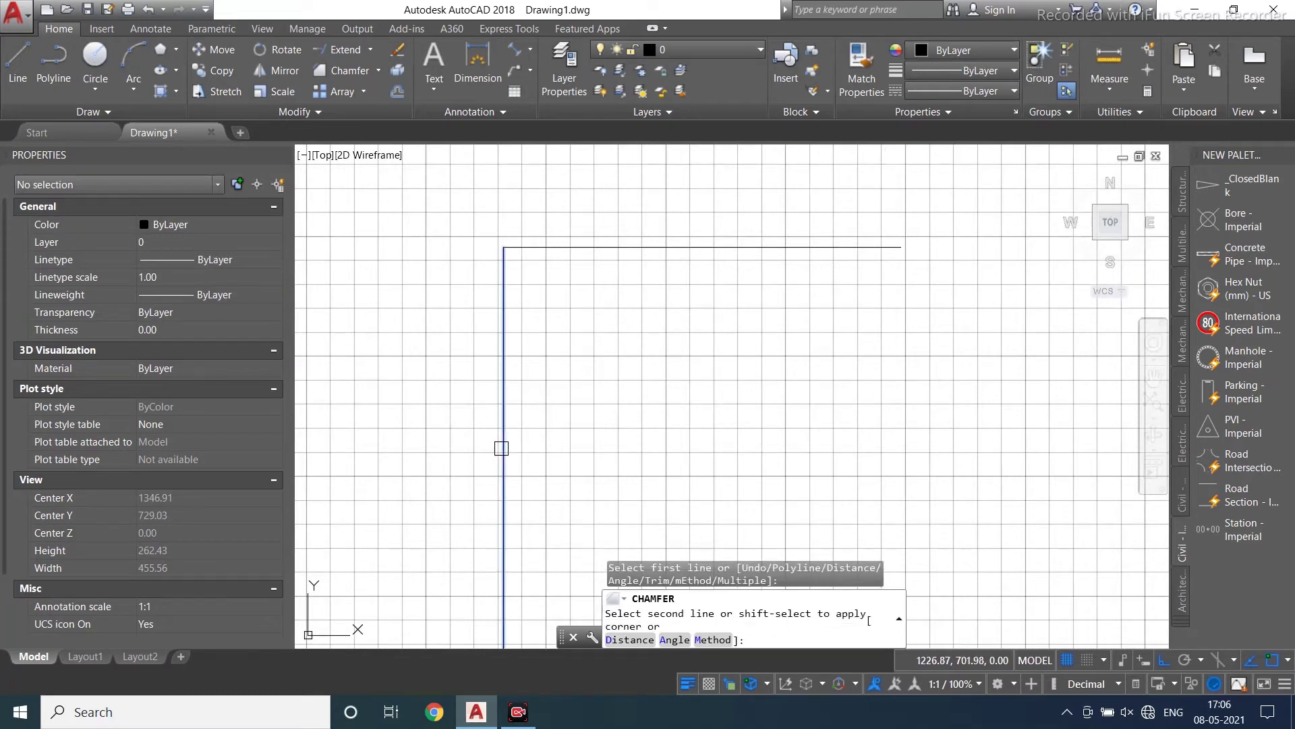
{"action": "left_click", "coordinate": [626, 640]}
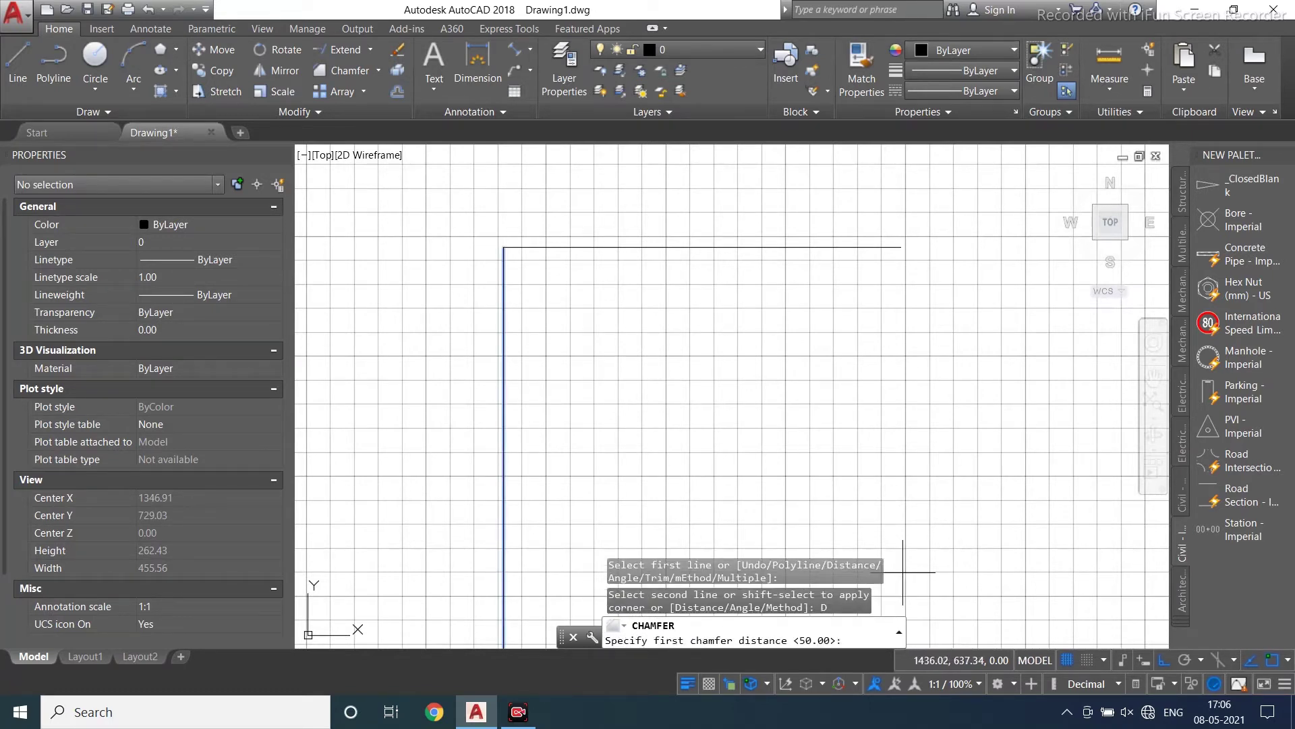
{"action": "type", "text": "50"}
{"action": "key", "text": "Return"}
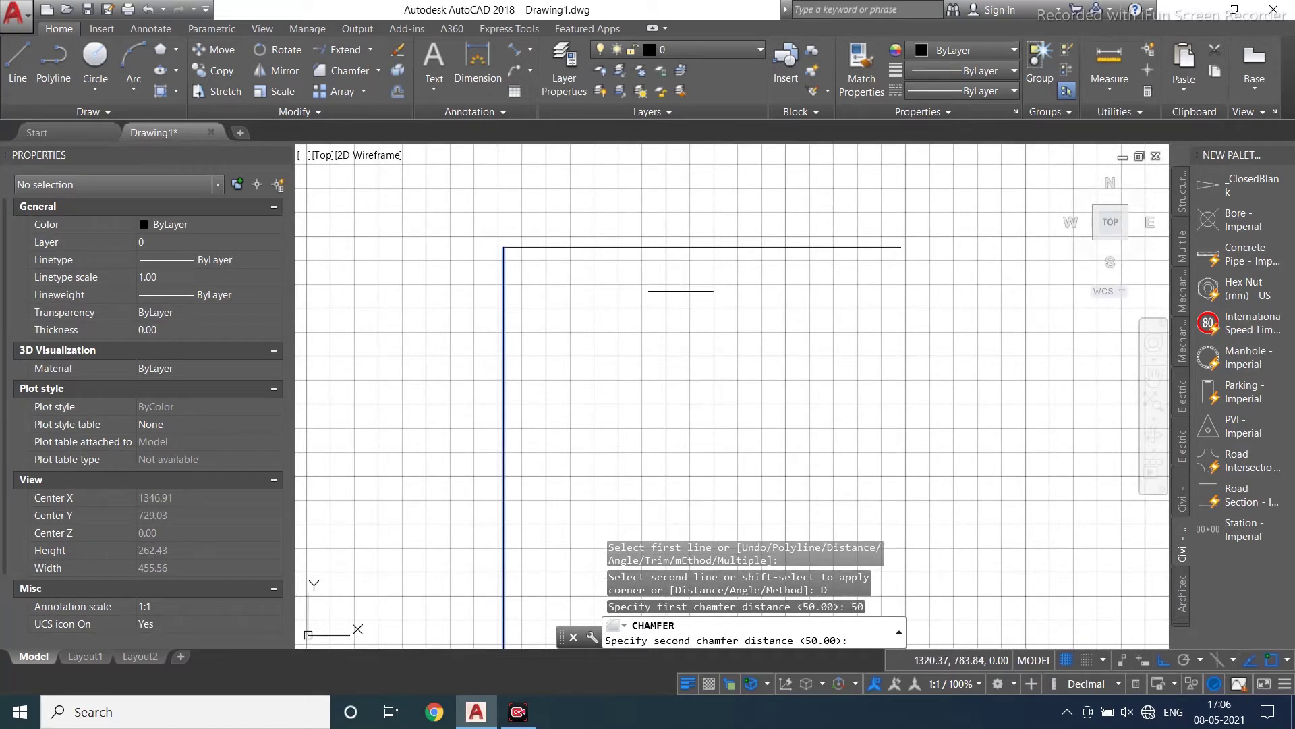
{"action": "key", "text": "Return"}
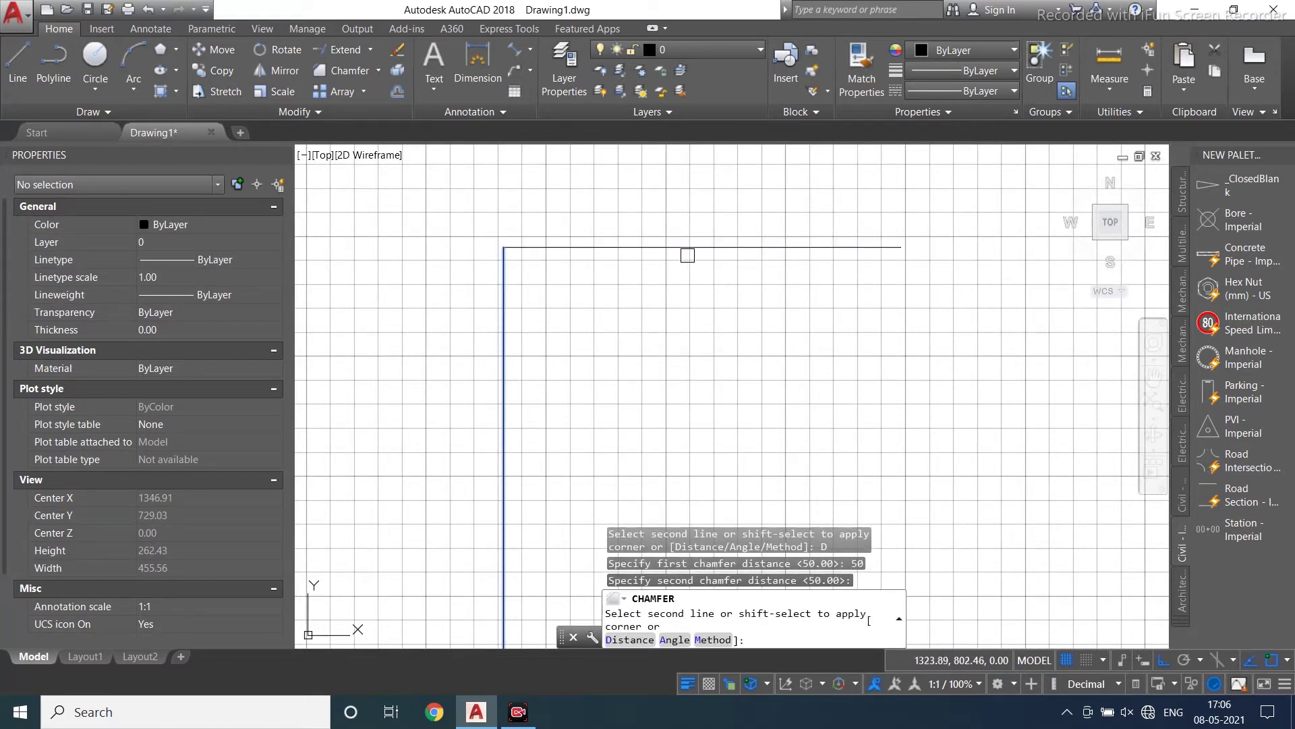
{"action": "left_click", "coordinate": [694, 247]}
{"action": "scroll", "coordinate": [585, 274], "scroll_direction": "down", "scroll_amount": 2}
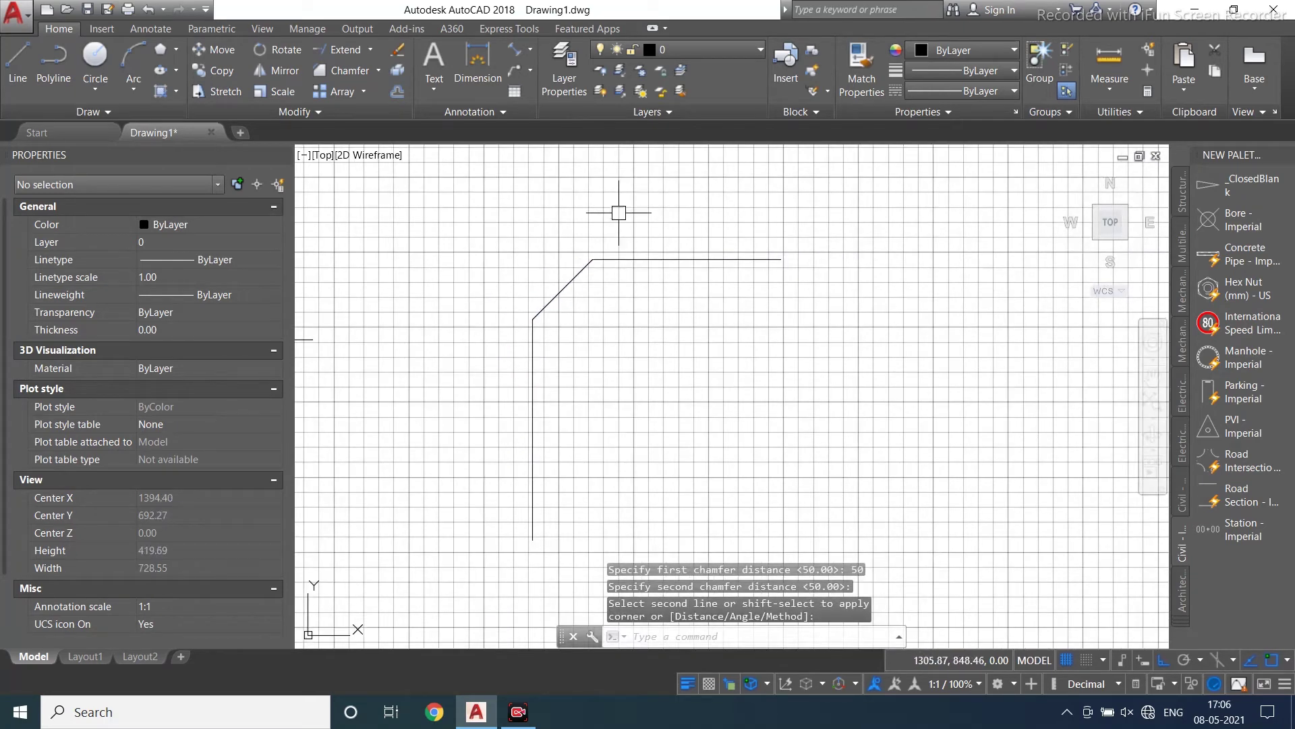
Draw a circle with a radius of about 145.6 around the chamfered corner.
{"action": "left_click", "coordinate": [95, 64]}
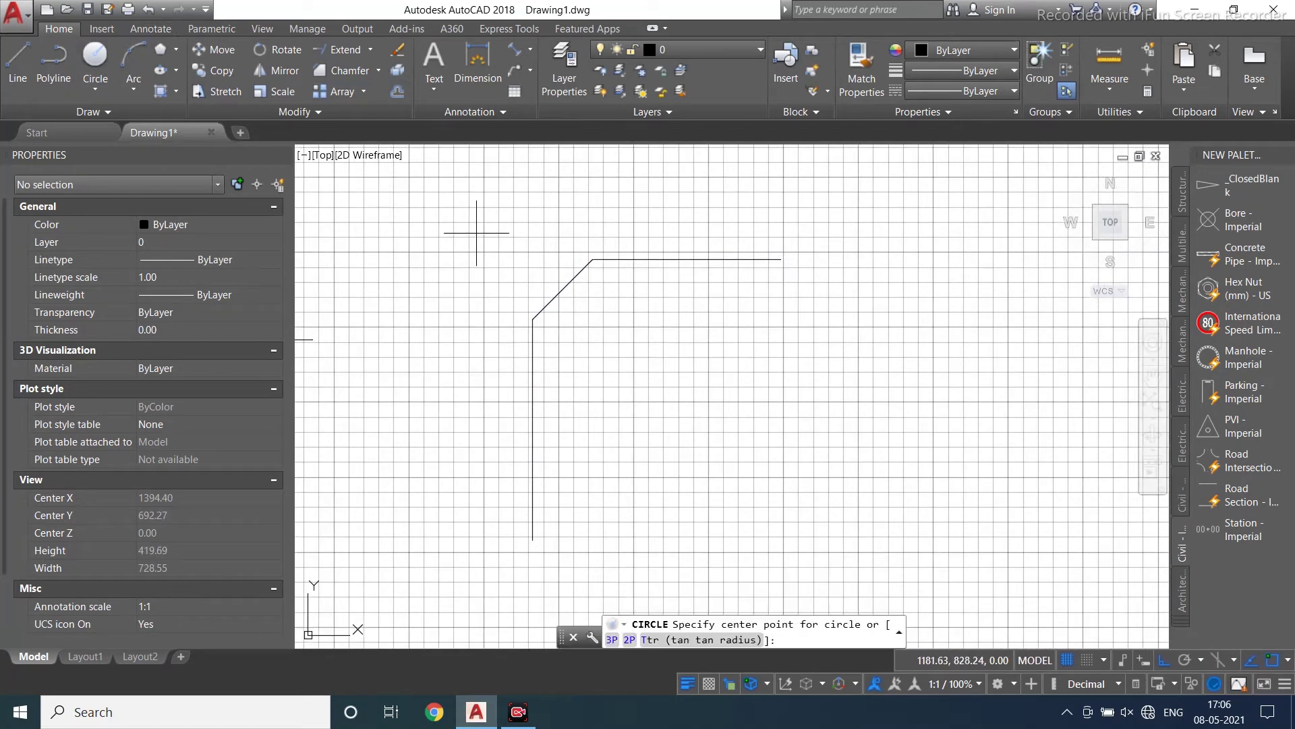
{"action": "left_click", "coordinate": [476, 232]}
{"action": "left_click", "coordinate": [635, 325]}
{"action": "scroll", "coordinate": [688, 309], "scroll_direction": "down", "scroll_amount": 5}
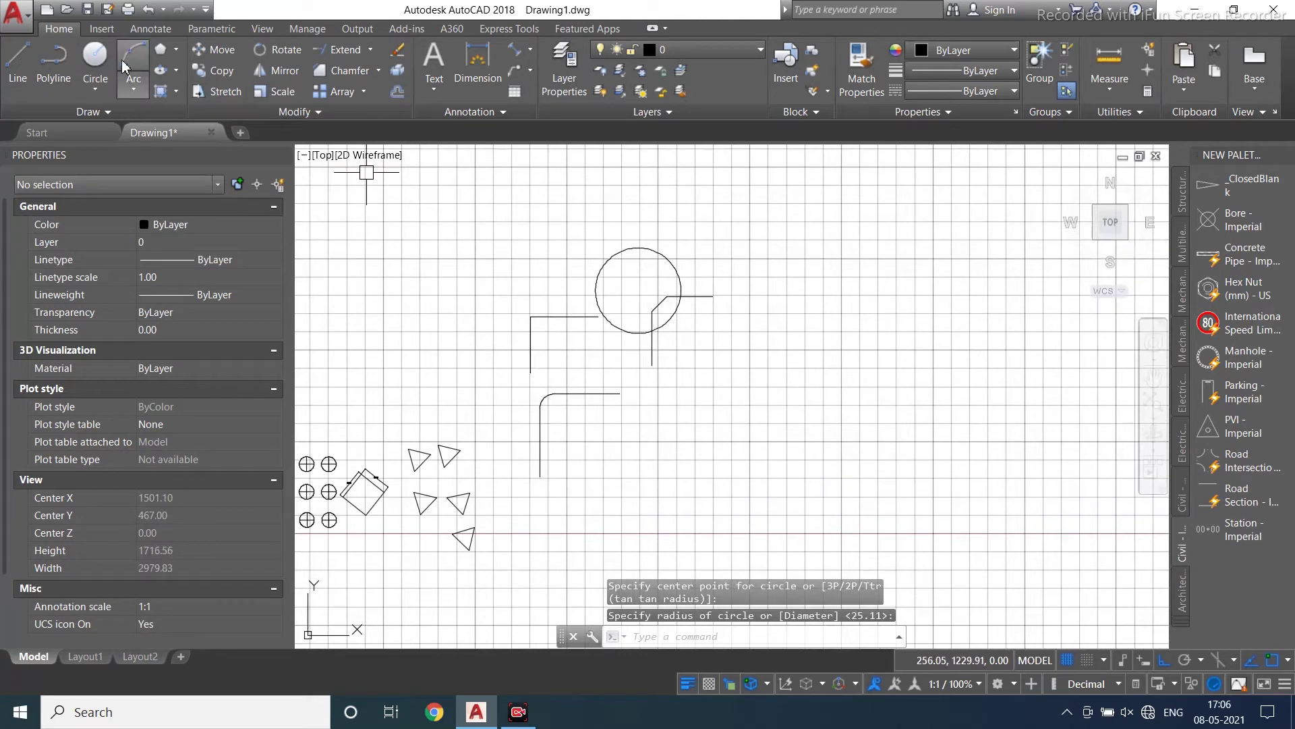
Draw a smaller circle around the filleted corner of the lower pair of lines.
{"action": "left_click", "coordinate": [95, 64]}
{"action": "scroll", "coordinate": [540, 405], "scroll_direction": "up", "scroll_amount": 4}
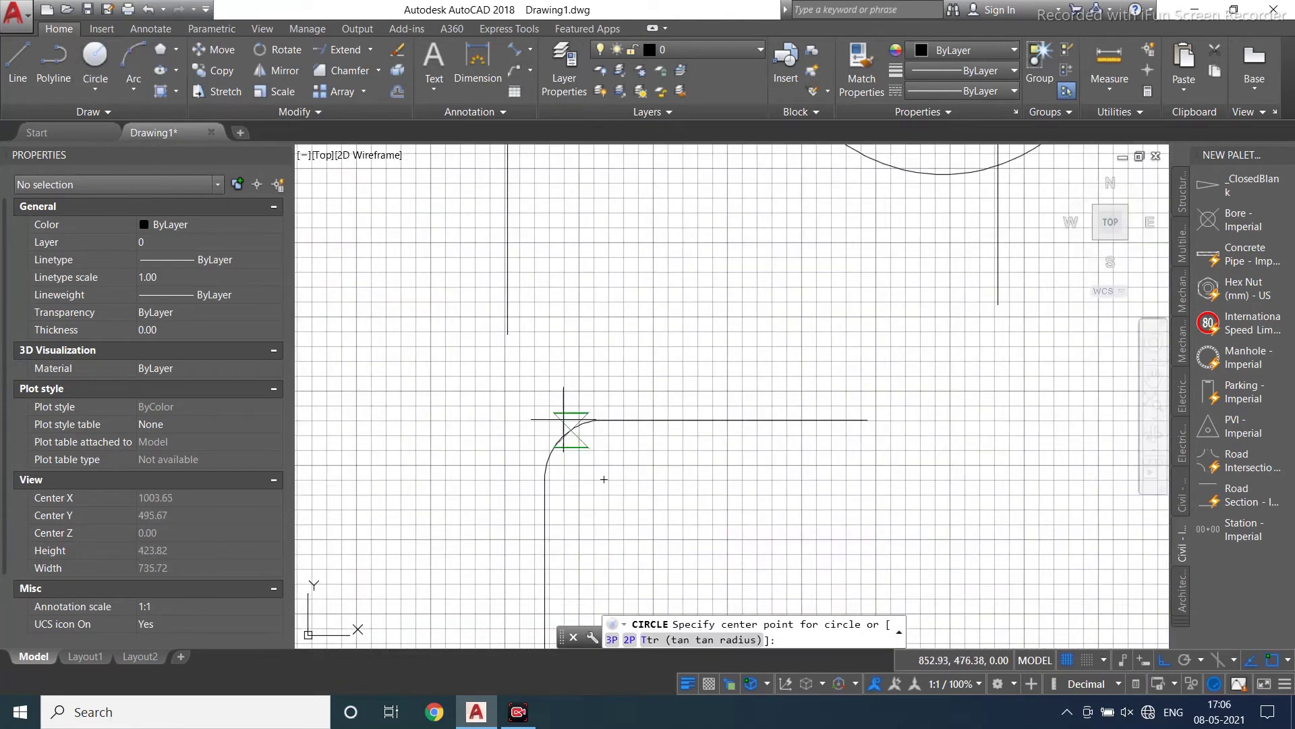
{"action": "left_click", "coordinate": [549, 403]}
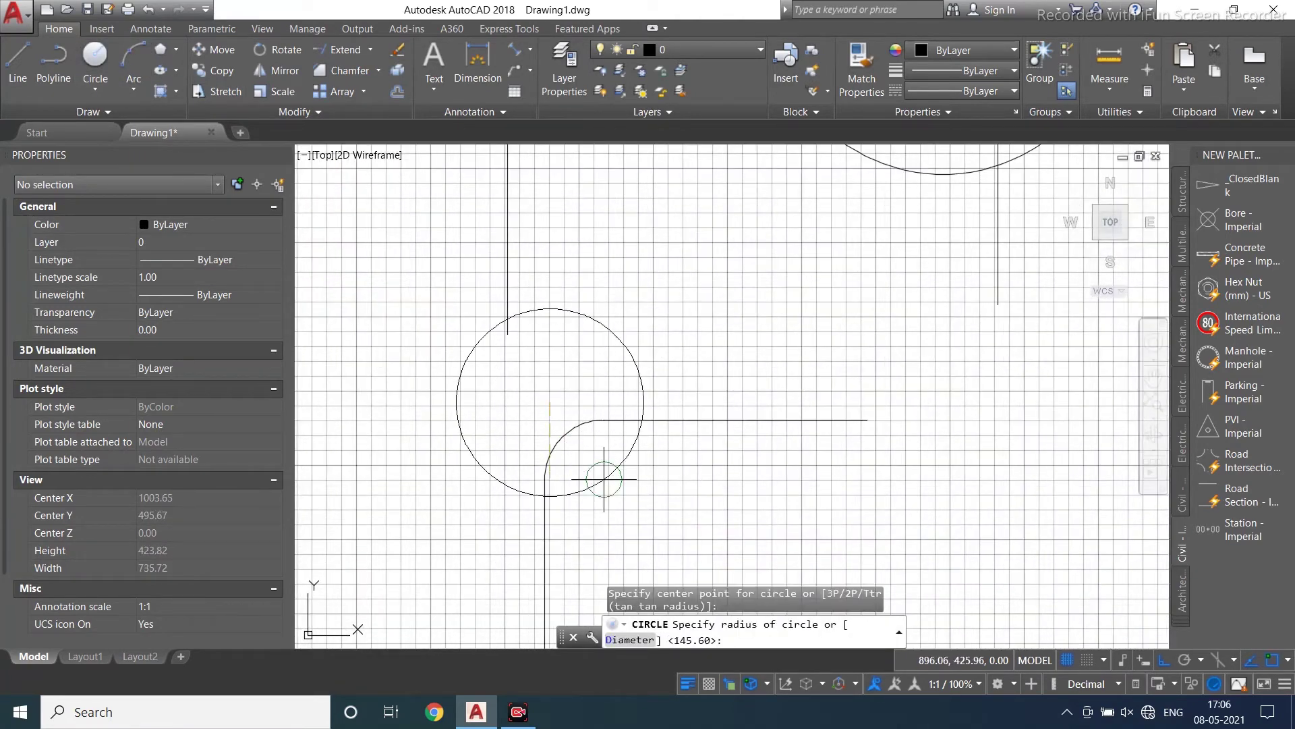
{"action": "left_click", "coordinate": [594, 486]}
{"action": "scroll", "coordinate": [547, 452], "scroll_direction": "down", "scroll_amount": 5}
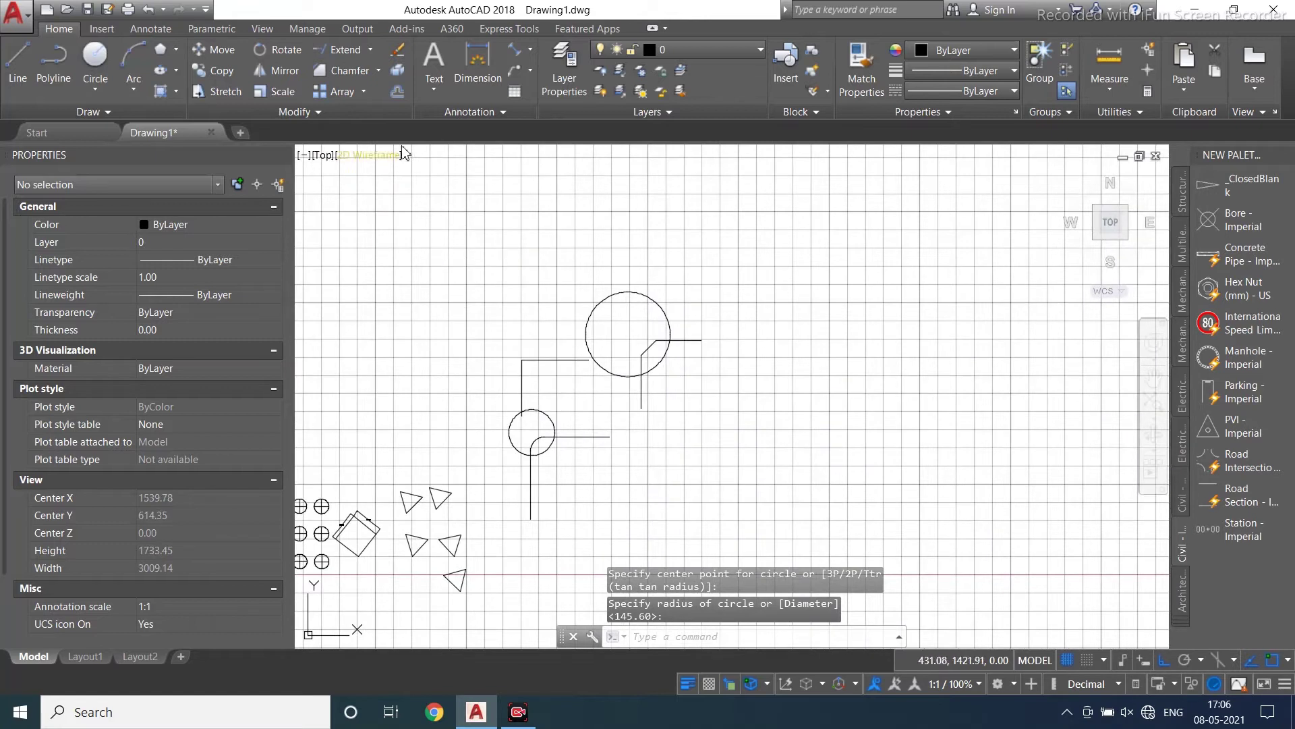
Draw a single vertical line in the empty area to the lower right of the chamfered corner.
{"action": "left_click", "coordinate": [375, 72]}
{"action": "left_click", "coordinate": [382, 71]}
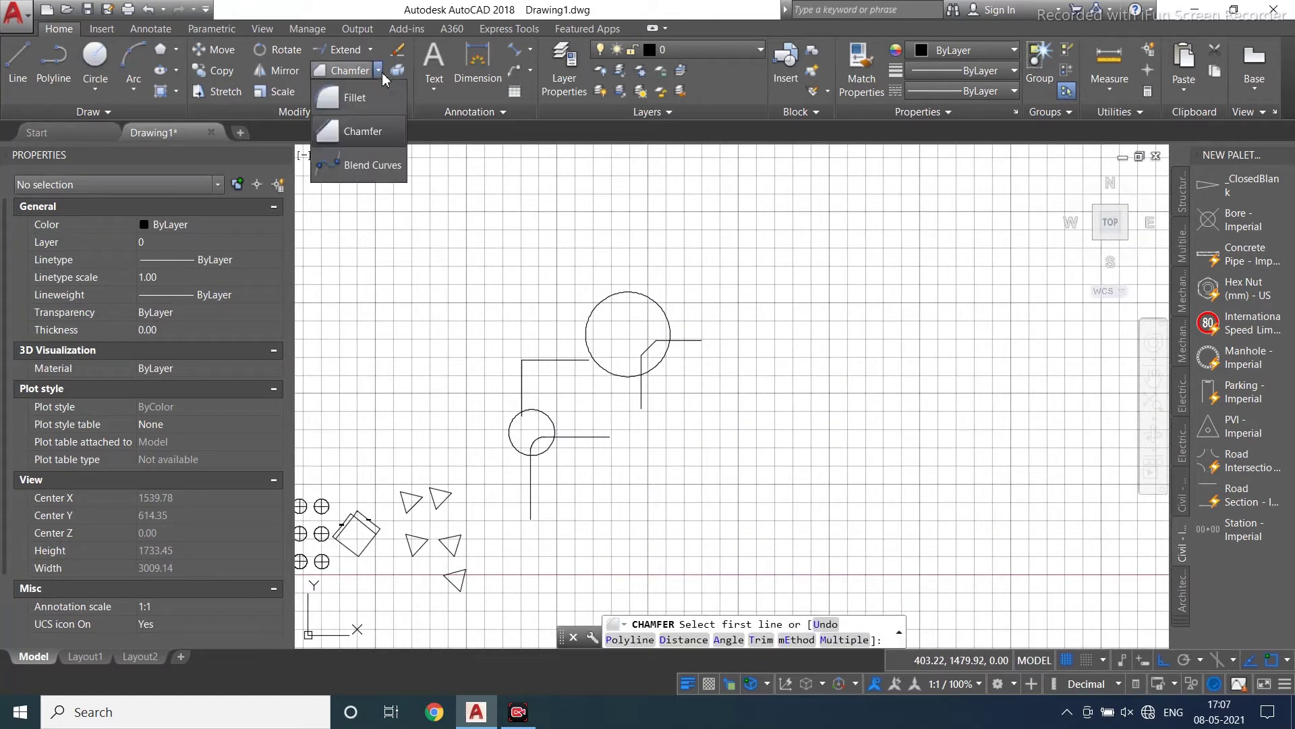
{"action": "left_click", "coordinate": [15, 79]}
{"action": "scroll", "coordinate": [843, 472], "scroll_direction": "up", "scroll_amount": 4}
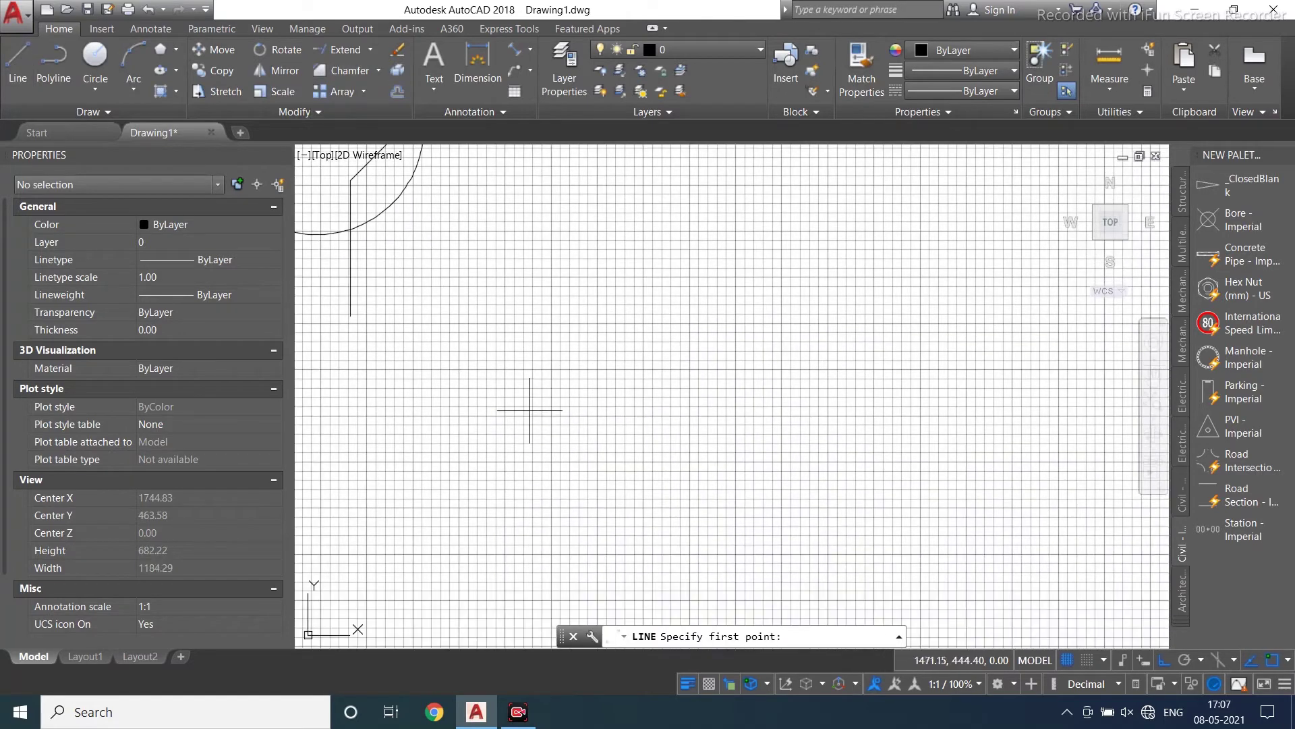
{"action": "left_click", "coordinate": [544, 365]}
{"action": "left_click", "coordinate": [543, 500]}
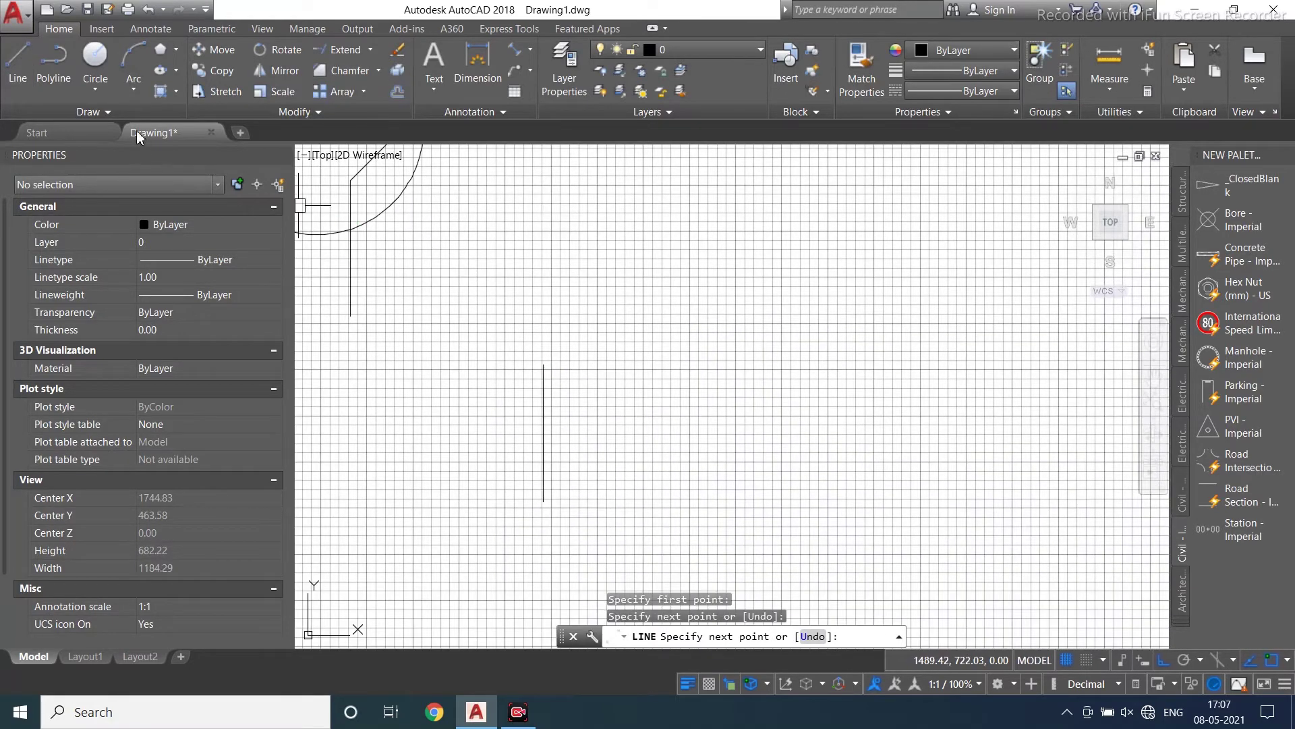
{"action": "key", "text": "Escape"}
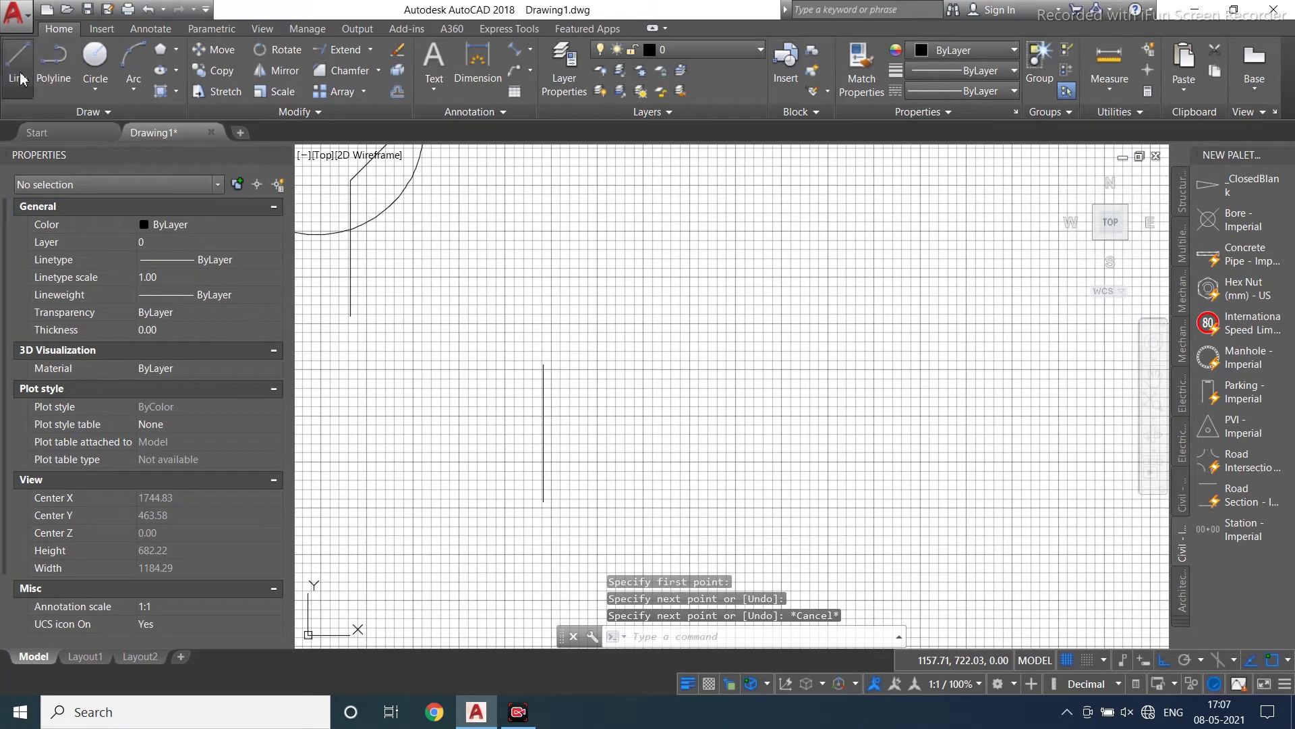
Draw a separate horizontal line above and to the right of the new vertical line.
{"action": "left_click", "coordinate": [20, 79]}
{"action": "left_click", "coordinate": [571, 264]}
{"action": "left_click", "coordinate": [762, 264]}
{"action": "key", "text": "Escape"}
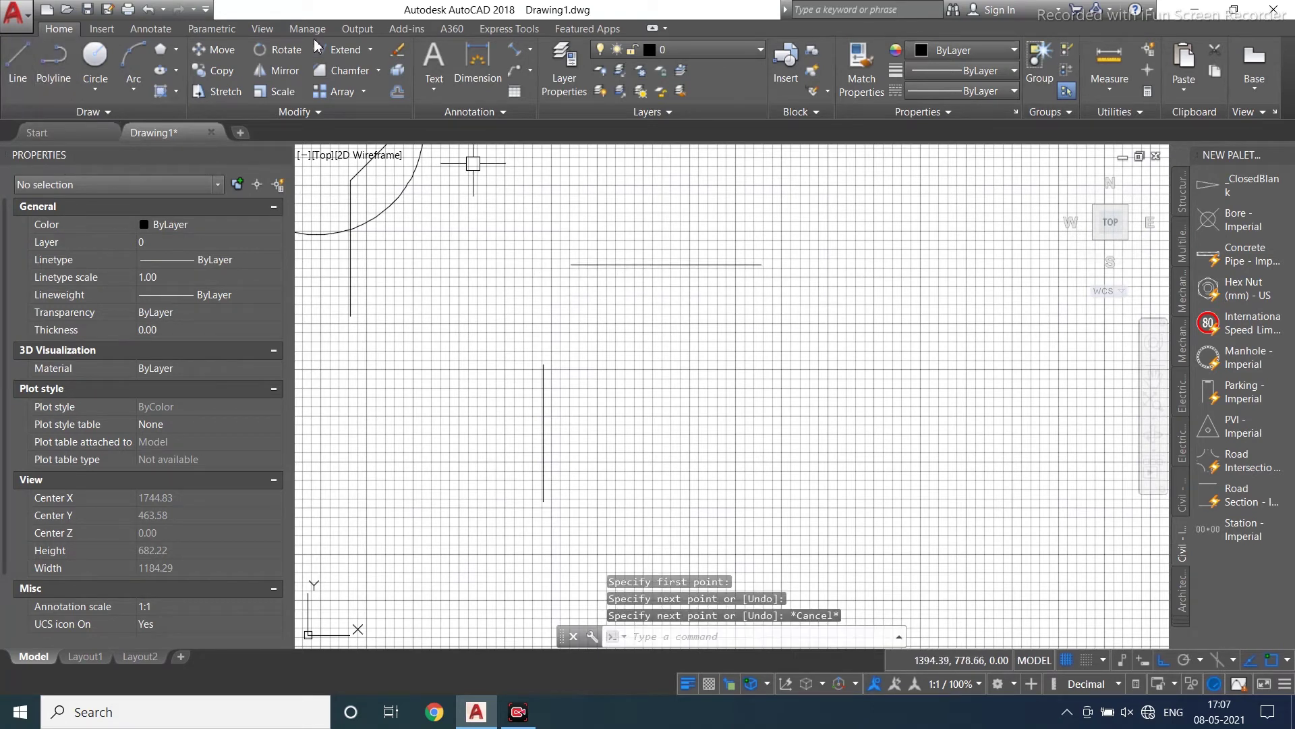
Connect the upper end of the vertical line to the horizontal line with Blend Curves.
{"action": "left_click", "coordinate": [376, 75]}
{"action": "left_click", "coordinate": [325, 156]}
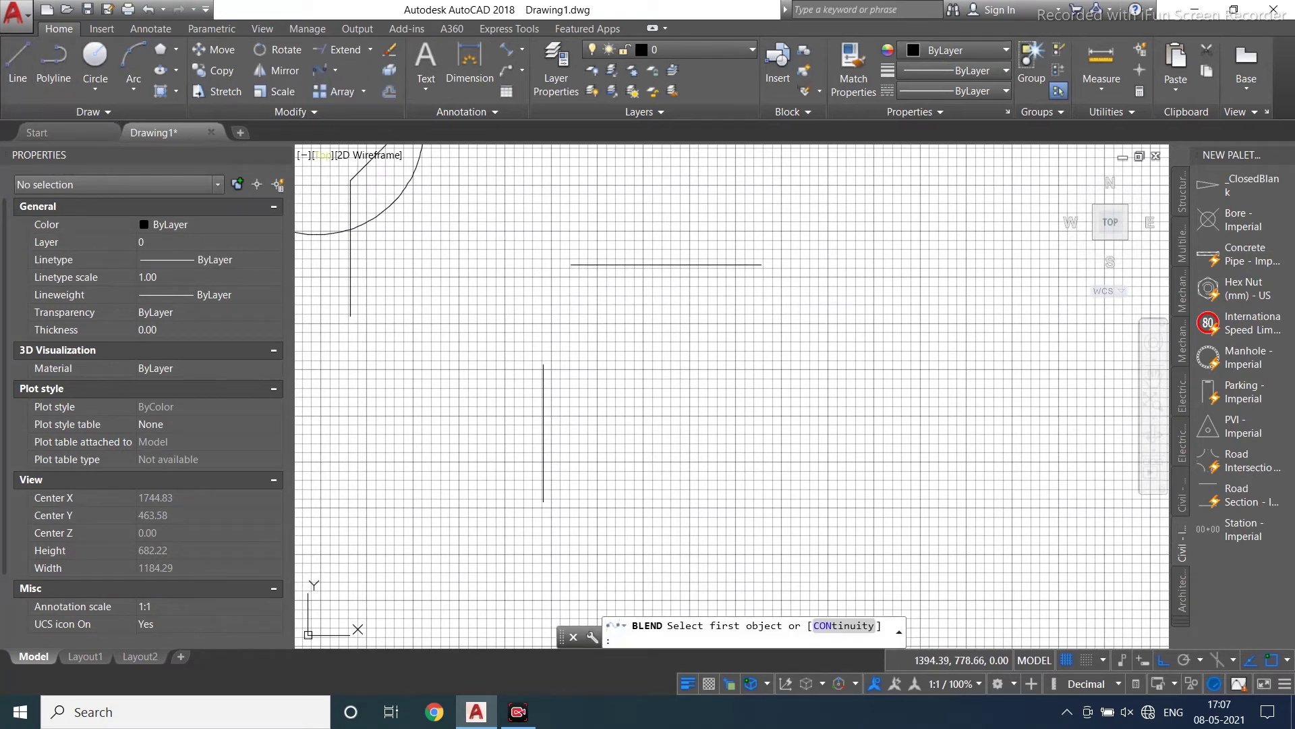
{"action": "left_click", "coordinate": [541, 380]}
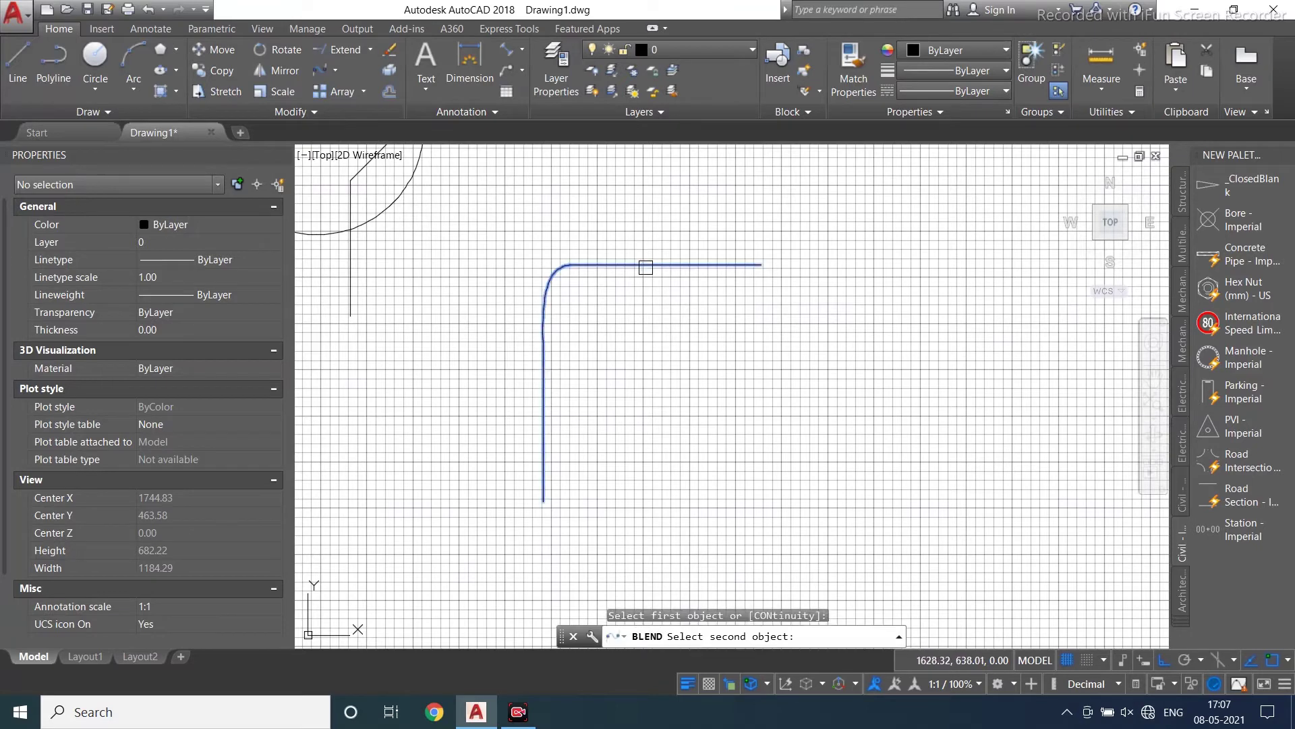
{"action": "left_click", "coordinate": [642, 265]}
Stretch the blend curve's outer corner control vertex straight down by about 40 units and deselect the curve.
{"action": "scroll", "coordinate": [549, 266], "scroll_direction": "up", "scroll_amount": 2}
{"action": "left_click", "coordinate": [558, 287]}
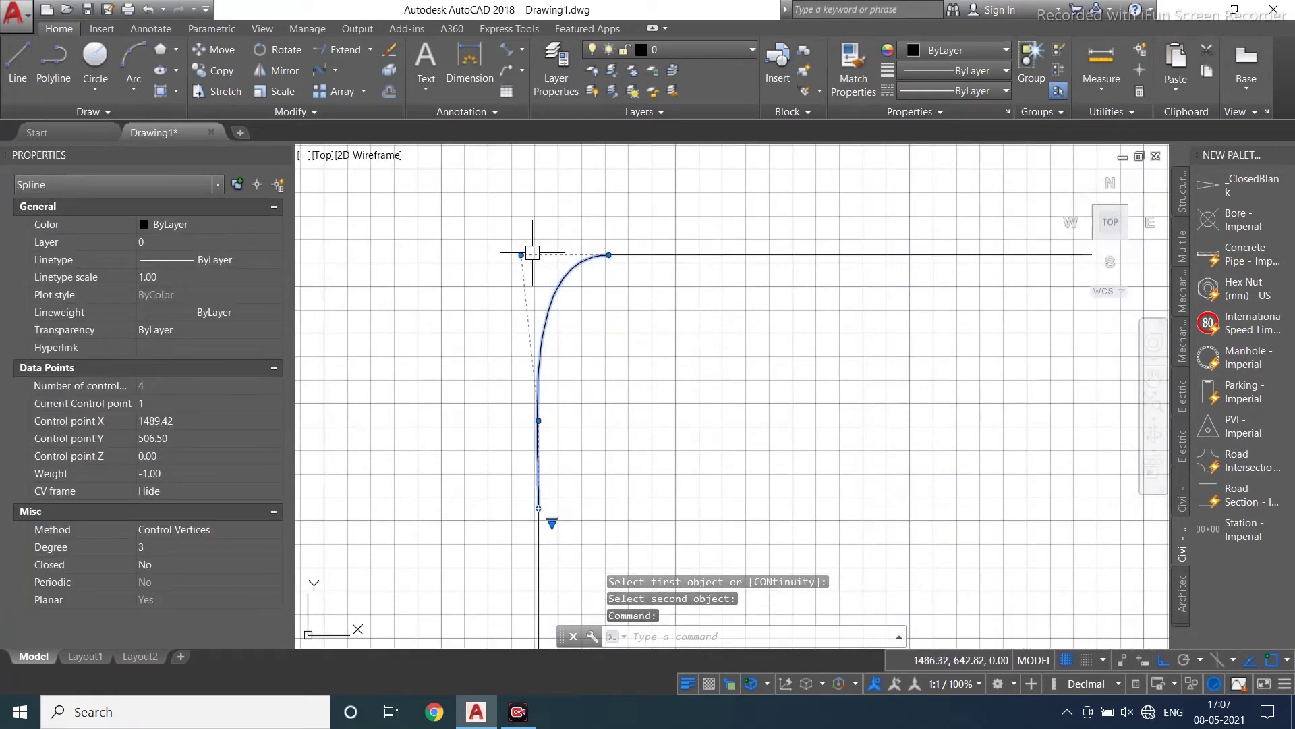
{"action": "scroll", "coordinate": [533, 253], "scroll_direction": "up", "scroll_amount": 4}
{"action": "left_click", "coordinate": [500, 251]}
{"action": "left_click", "coordinate": [498, 262]}
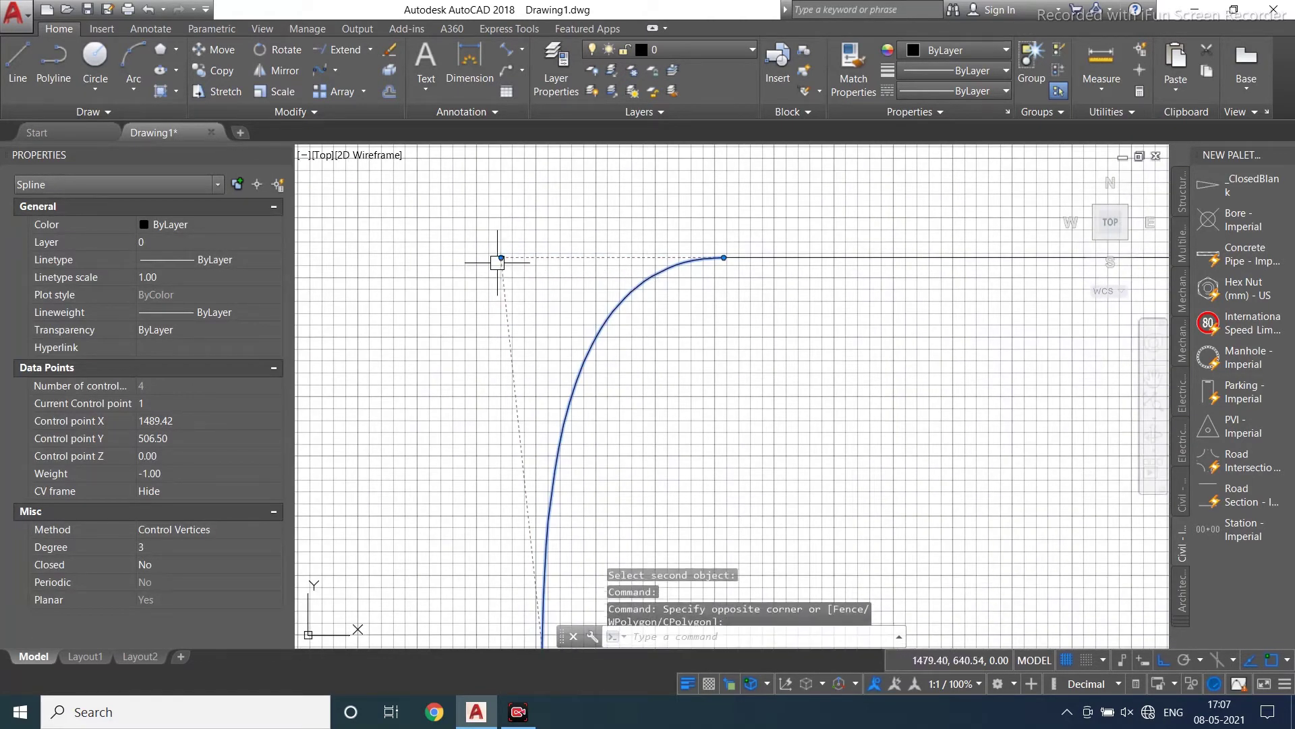
{"action": "left_click", "coordinate": [502, 257]}
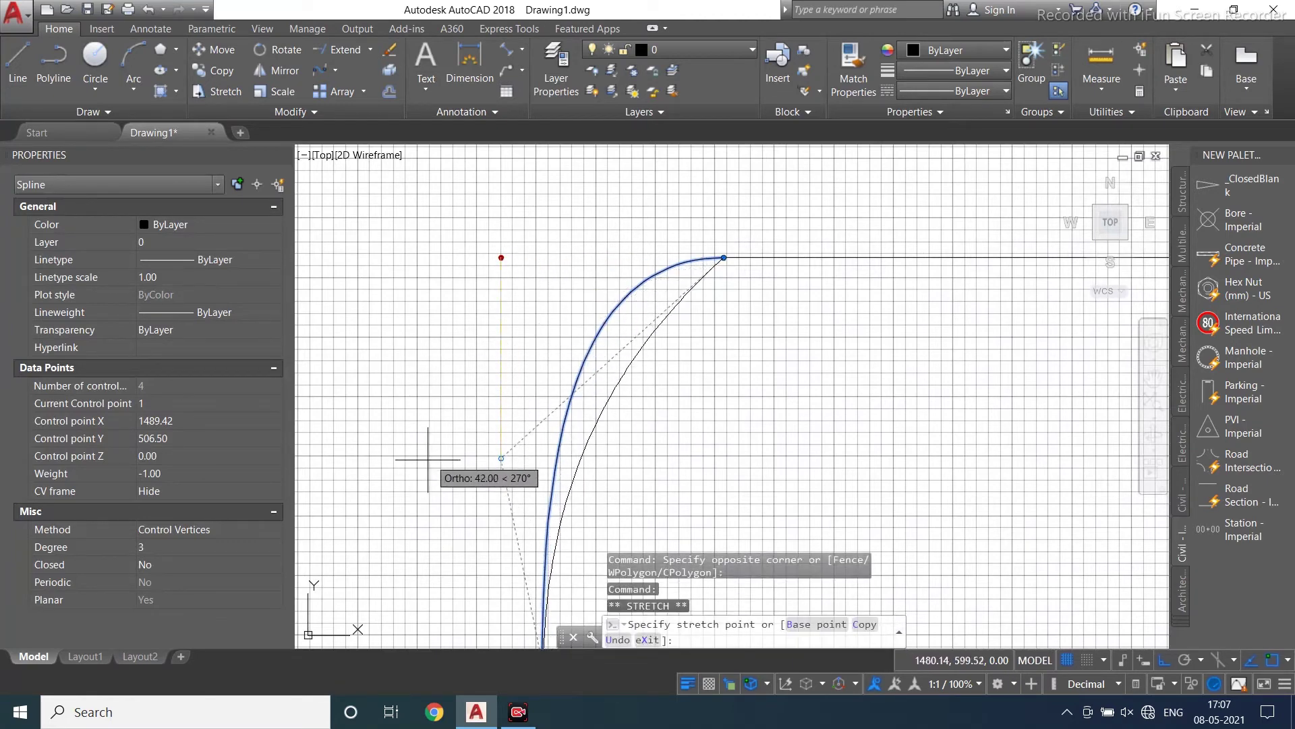
{"action": "left_click", "coordinate": [503, 443]}
{"action": "scroll", "coordinate": [457, 356], "scroll_direction": "down", "scroll_amount": 5}
{"action": "key", "text": "Escape"}
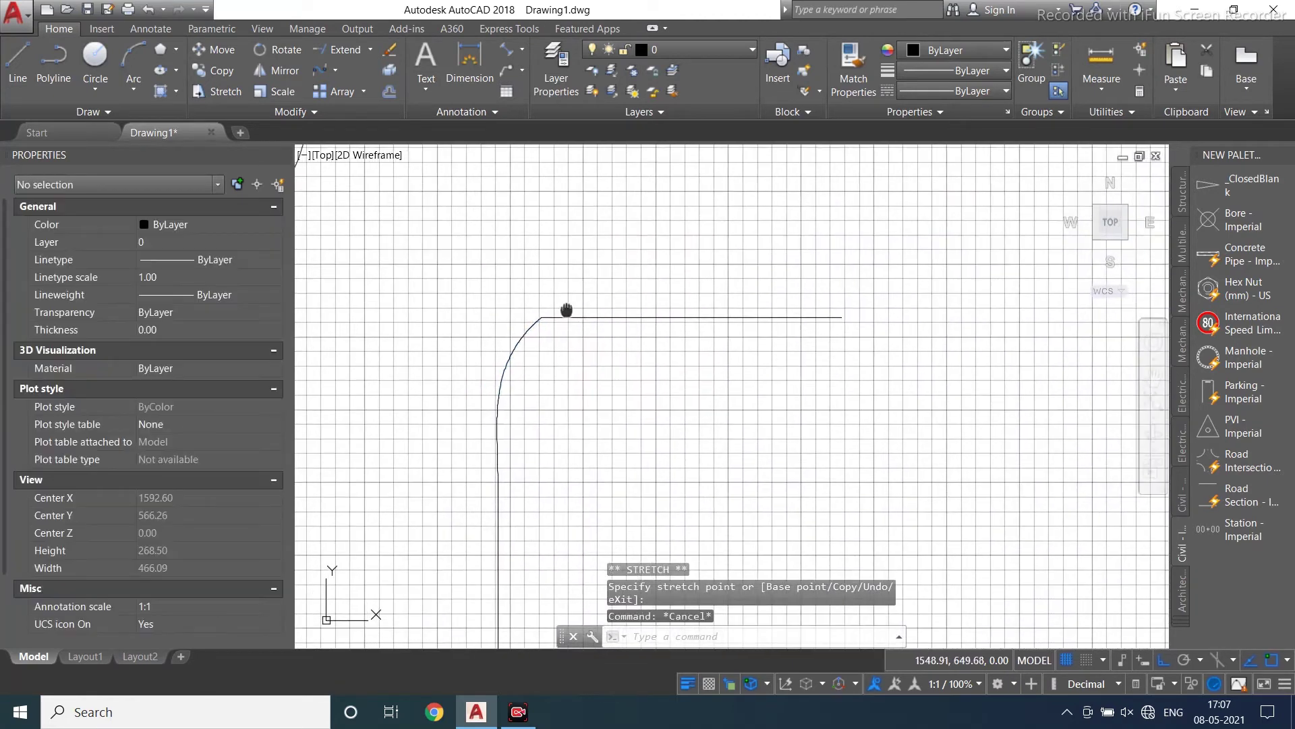
Draw a roughly square rectangle in the empty area above the group of small circles.
{"action": "scroll", "coordinate": [601, 277], "scroll_direction": "down", "scroll_amount": 3}
{"action": "scroll", "coordinate": [601, 277], "scroll_direction": "down", "scroll_amount": 6}
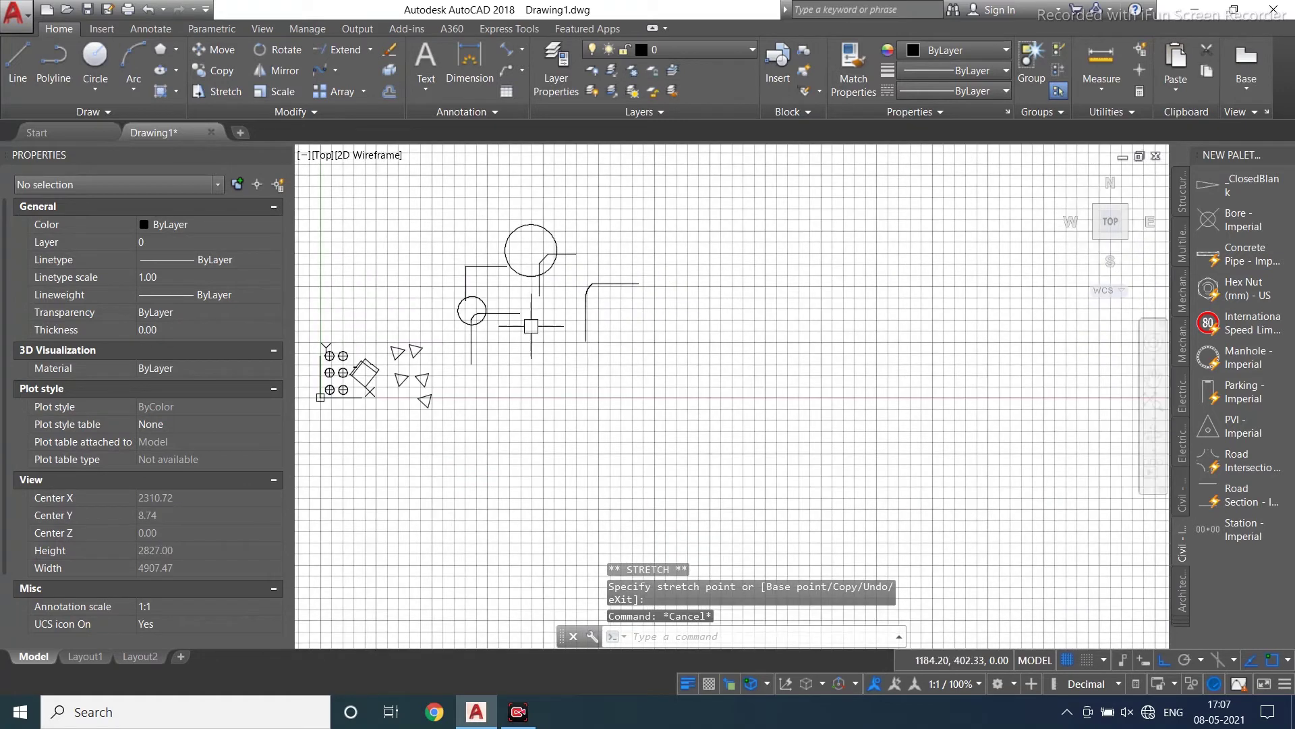
{"action": "left_click", "coordinate": [160, 50]}
{"action": "middle_click_drag", "start_coordinate": [382, 206], "coordinate": [470, 268]}
{"action": "left_click", "coordinate": [439, 306]}
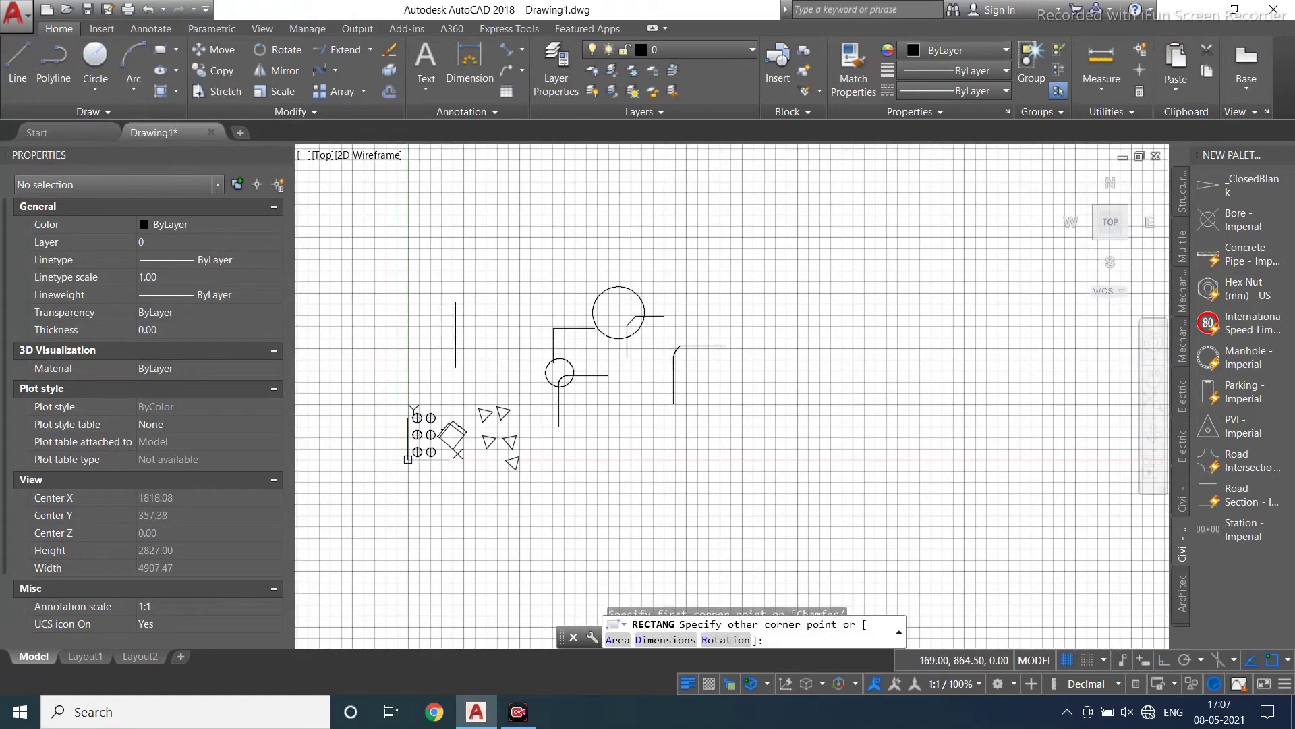
{"action": "scroll", "coordinate": [470, 354], "scroll_direction": "up", "scroll_amount": 4}
{"action": "left_click", "coordinate": [488, 355]}
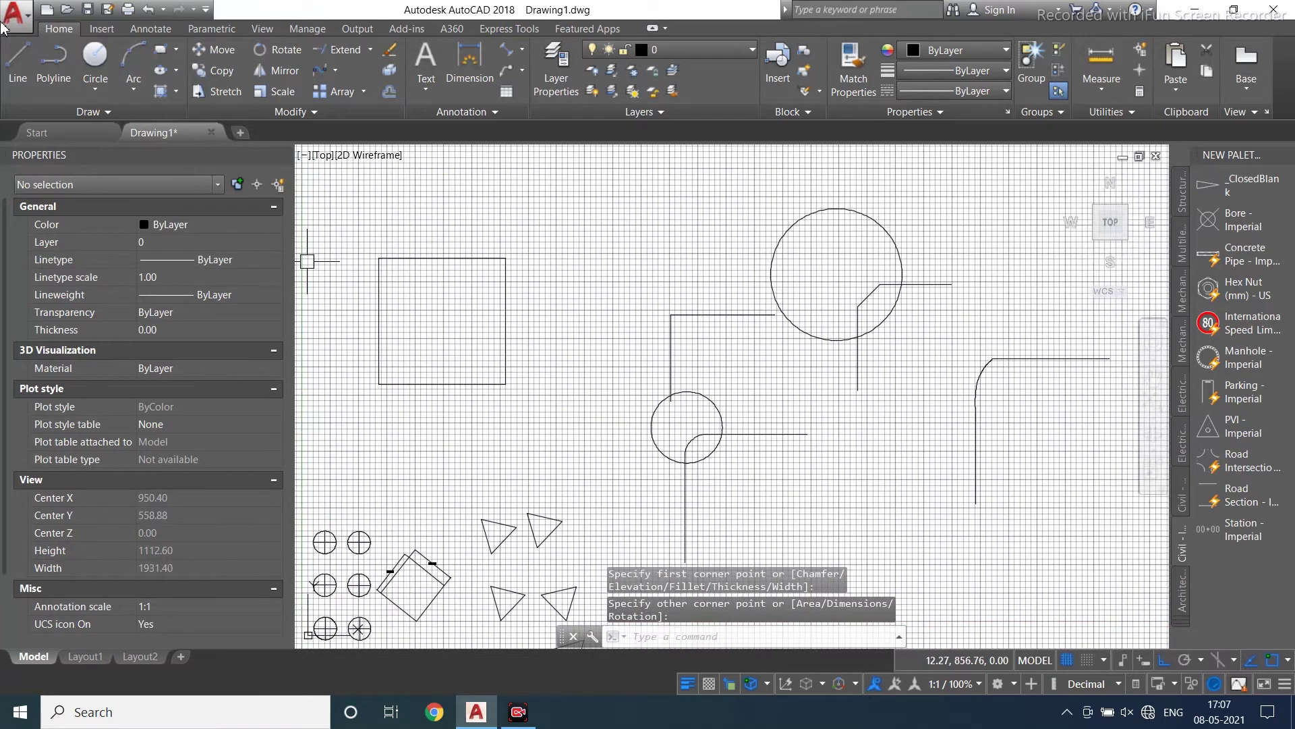
Draw a rectangular outline of four lines above the square, top edge about 505 units long, leaving the upper-left corner unjoined.
{"action": "left_click", "coordinate": [17, 61]}
{"action": "mouse_move", "coordinate": [675, 306]}
{"action": "middle_mouse_down"}
{"action": "mouse_move", "coordinate": [682, 344]}
{"action": "mouse_move", "coordinate": [795, 503]}
{"action": "middle_mouse_up"}
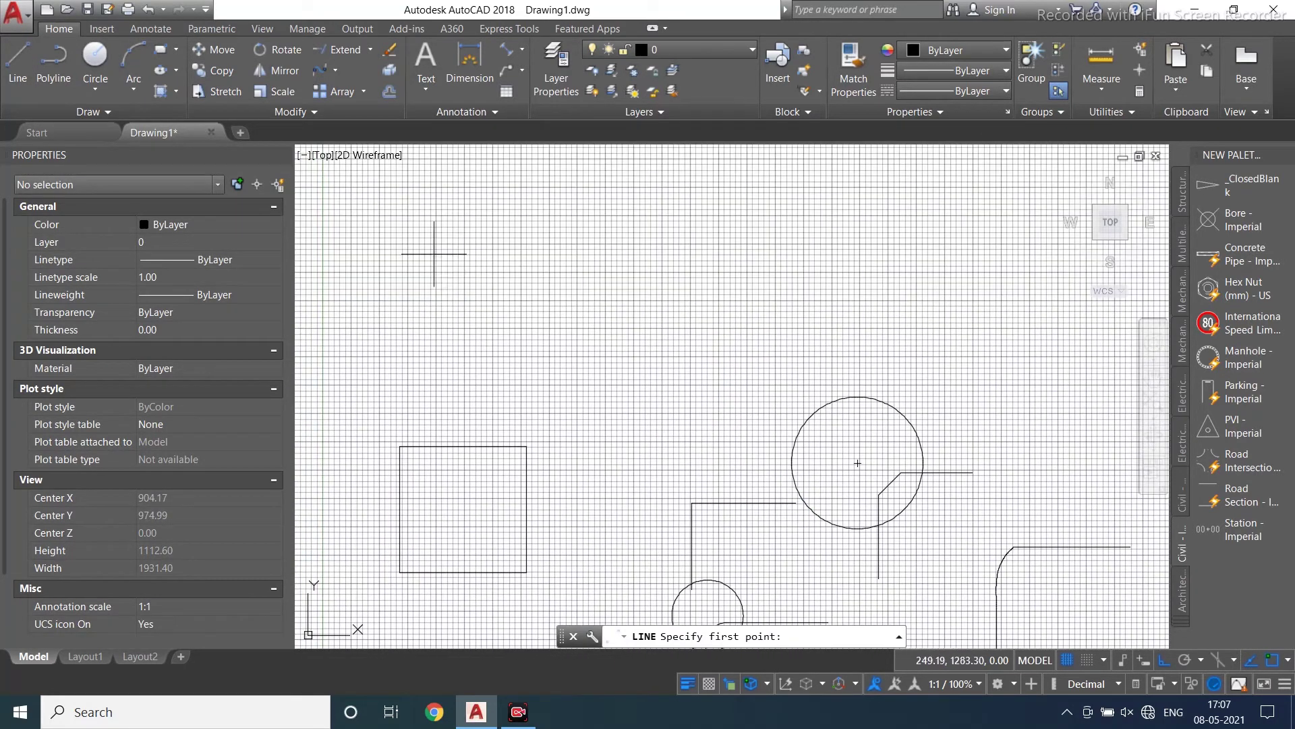
{"action": "left_click", "coordinate": [398, 228]}
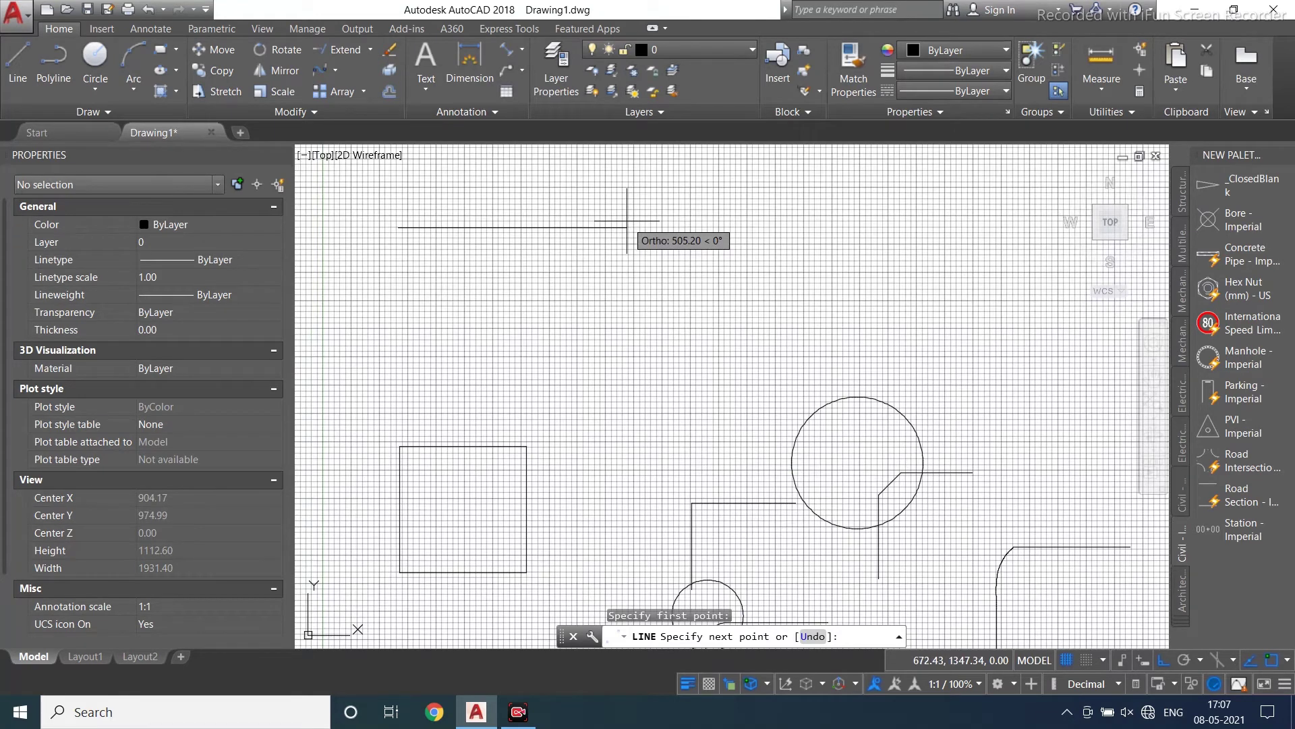
{"action": "left_click", "coordinate": [627, 227]}
{"action": "left_click", "coordinate": [627, 349]}
{"action": "left_click", "coordinate": [398, 349]}
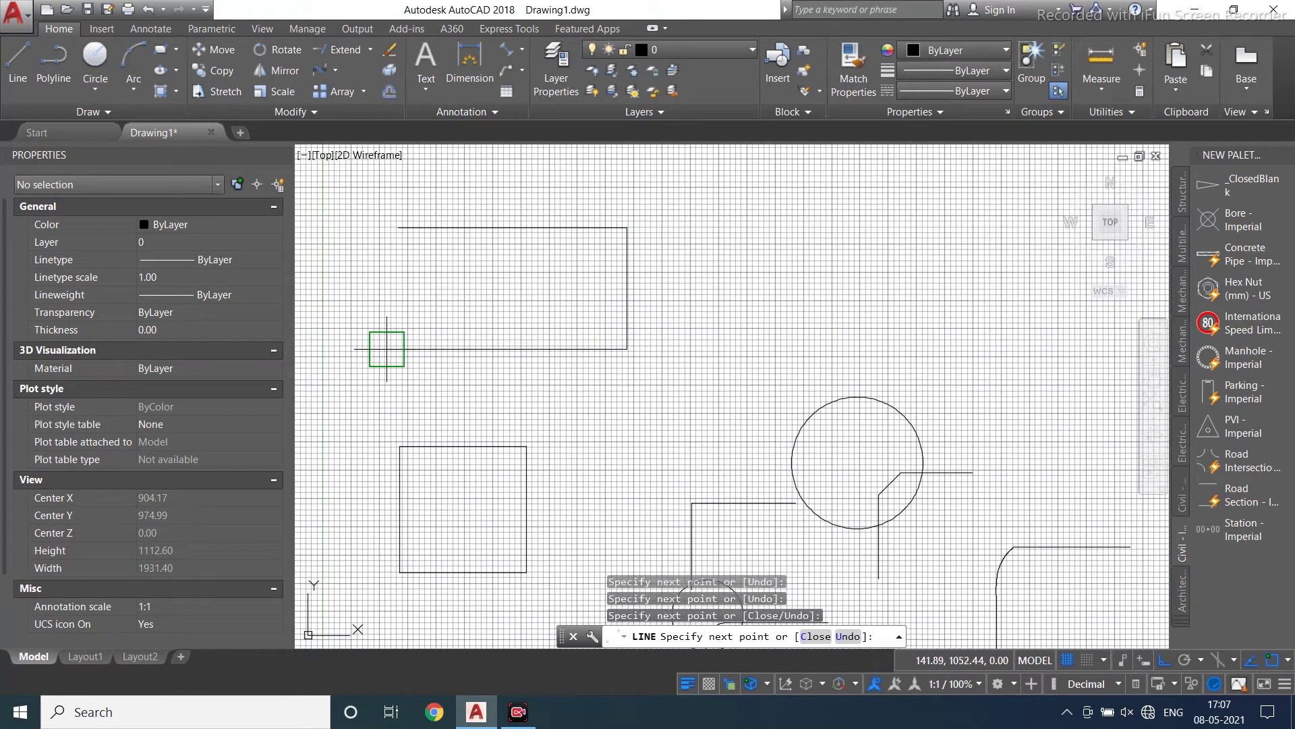
{"action": "type", "text": "c"}
{"action": "key", "text": "Return"}
{"action": "scroll", "coordinate": [399, 262], "scroll_direction": "up", "scroll_amount": 4}
{"action": "key", "text": "Escape"}
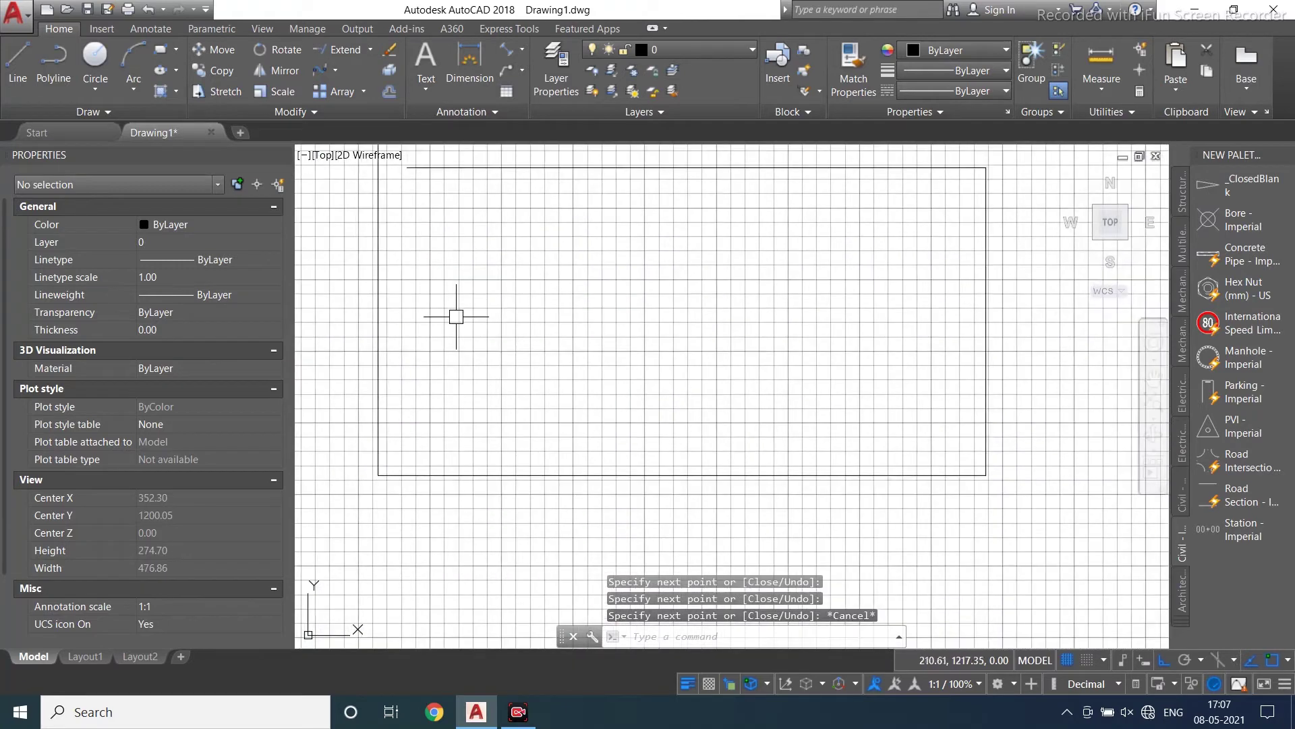
Fillet the outline's open upper-left corner with a radius of 50, and select its top and left lines.
{"action": "type", "text": "f"}
{"action": "key", "text": "Return"}
{"action": "left_click", "coordinate": [376, 221]}
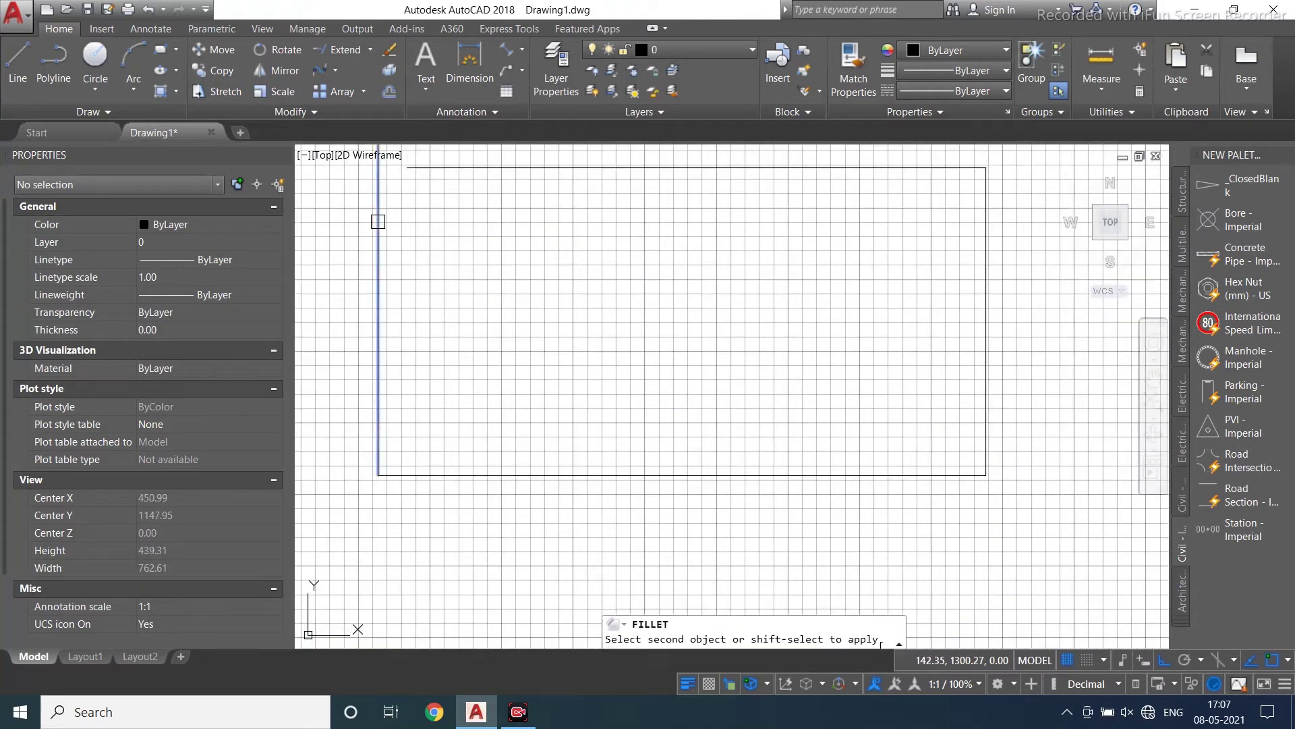
{"action": "left_click", "coordinate": [448, 167]}
{"action": "middle_click_drag", "start_coordinate": [448, 167], "coordinate": [427, 222]}
{"action": "scroll", "coordinate": [428, 222], "scroll_direction": "down", "scroll_amount": 2}
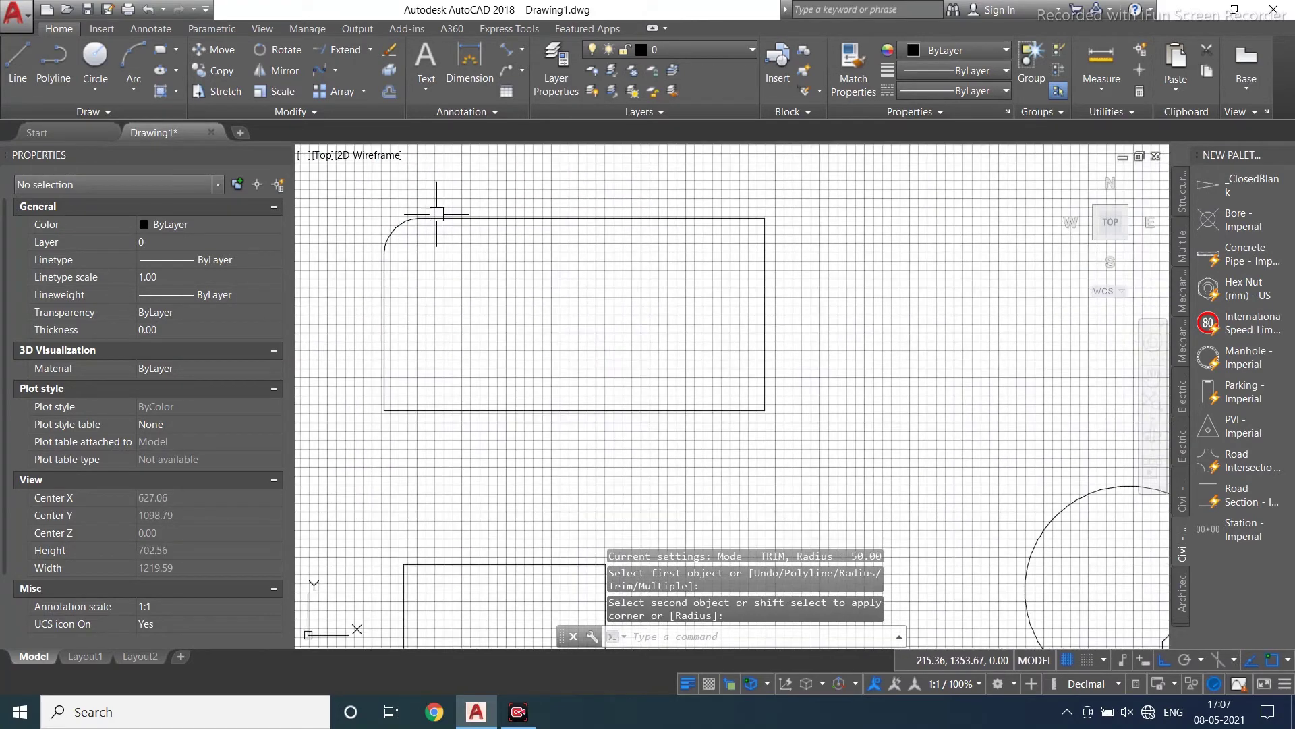
{"action": "left_click", "coordinate": [488, 218]}
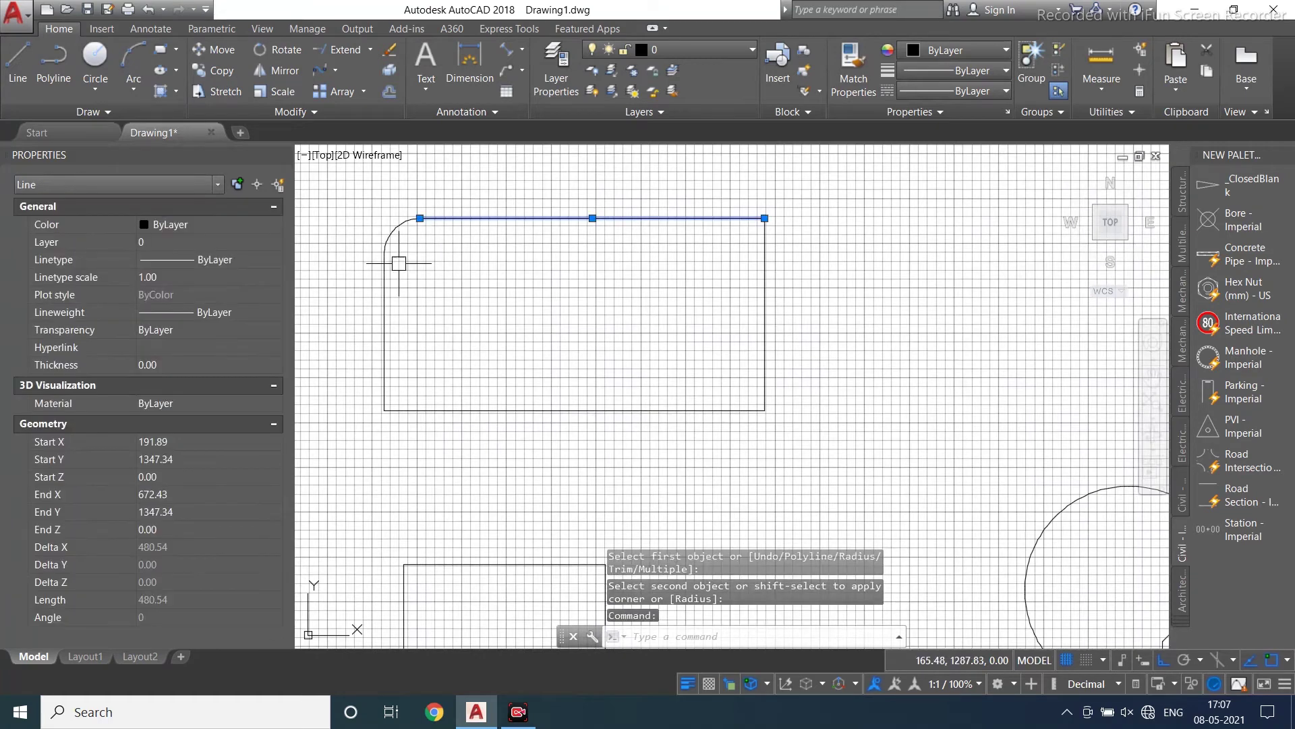
{"action": "left_click", "coordinate": [384, 283]}
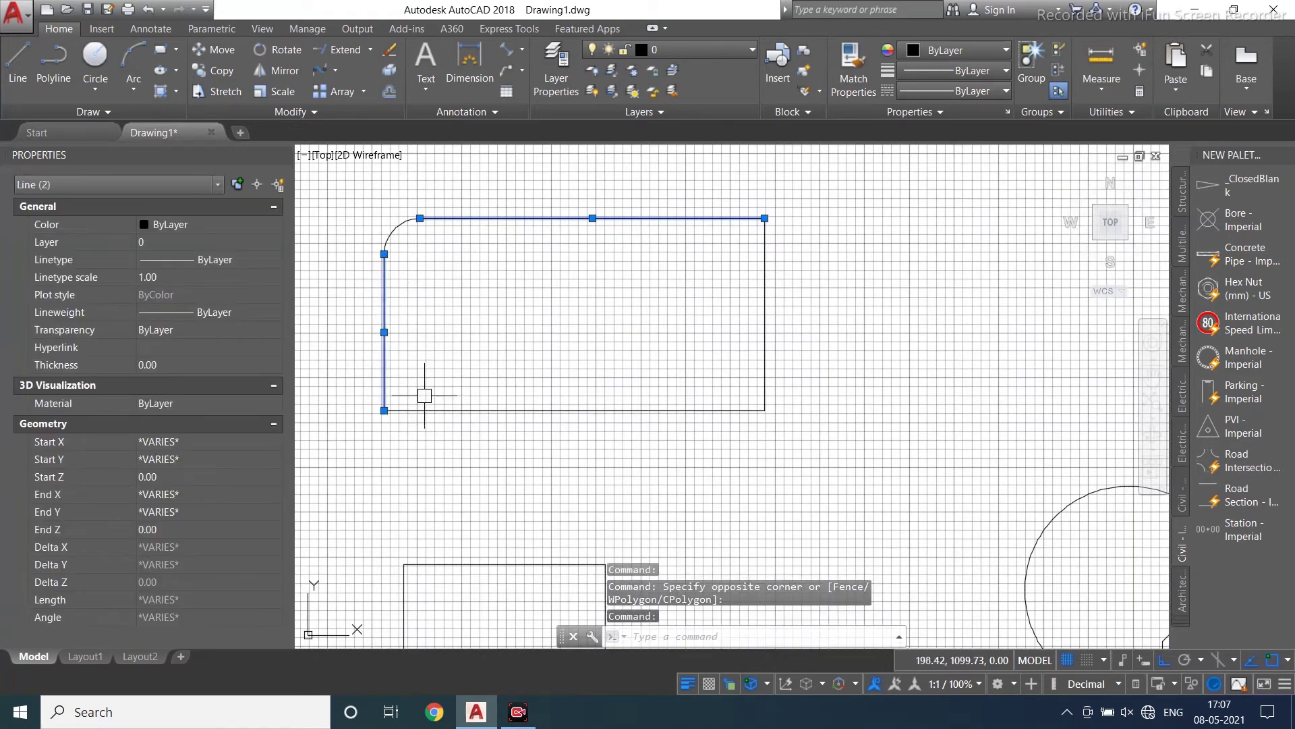
Add the filleted outline's bottom and right lines to the selection, and clear the selection.
{"action": "left_click", "coordinate": [500, 411]}
{"action": "left_click", "coordinate": [764, 318]}
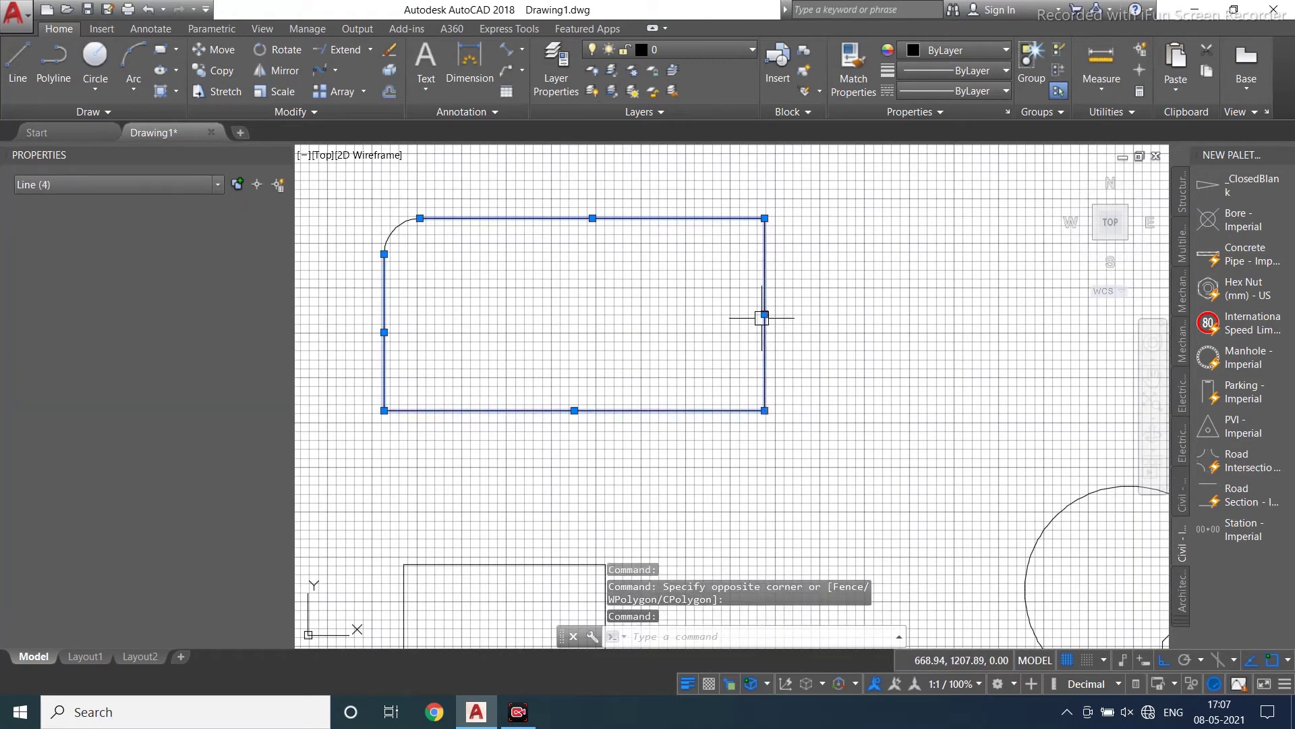
{"action": "key", "text": "Escape"}
Select the square below the outline to inspect it as a single polyline, and deselect it.
{"action": "middle_click", "coordinate": [761, 318]}
{"action": "middle_click", "coordinate": [761, 318]}
{"action": "scroll", "coordinate": [611, 329], "scroll_direction": "up", "scroll_amount": 4}
{"action": "left_click", "coordinate": [633, 304]}
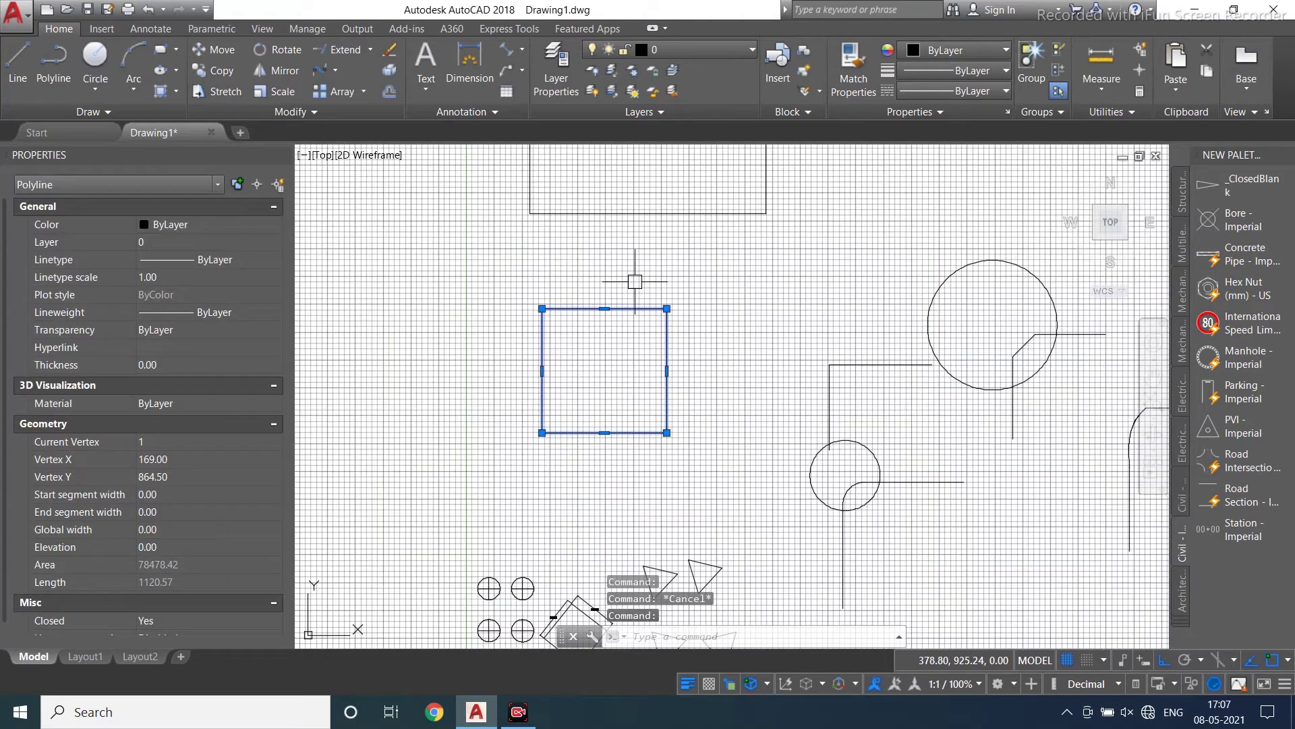
{"action": "key", "text": "Escape"}
{"action": "left_click", "coordinate": [605, 309]}
{"action": "mouse_move", "coordinate": [605, 310]}
{"action": "scroll", "coordinate": [642, 370], "scroll_direction": "up", "scroll_amount": 4}
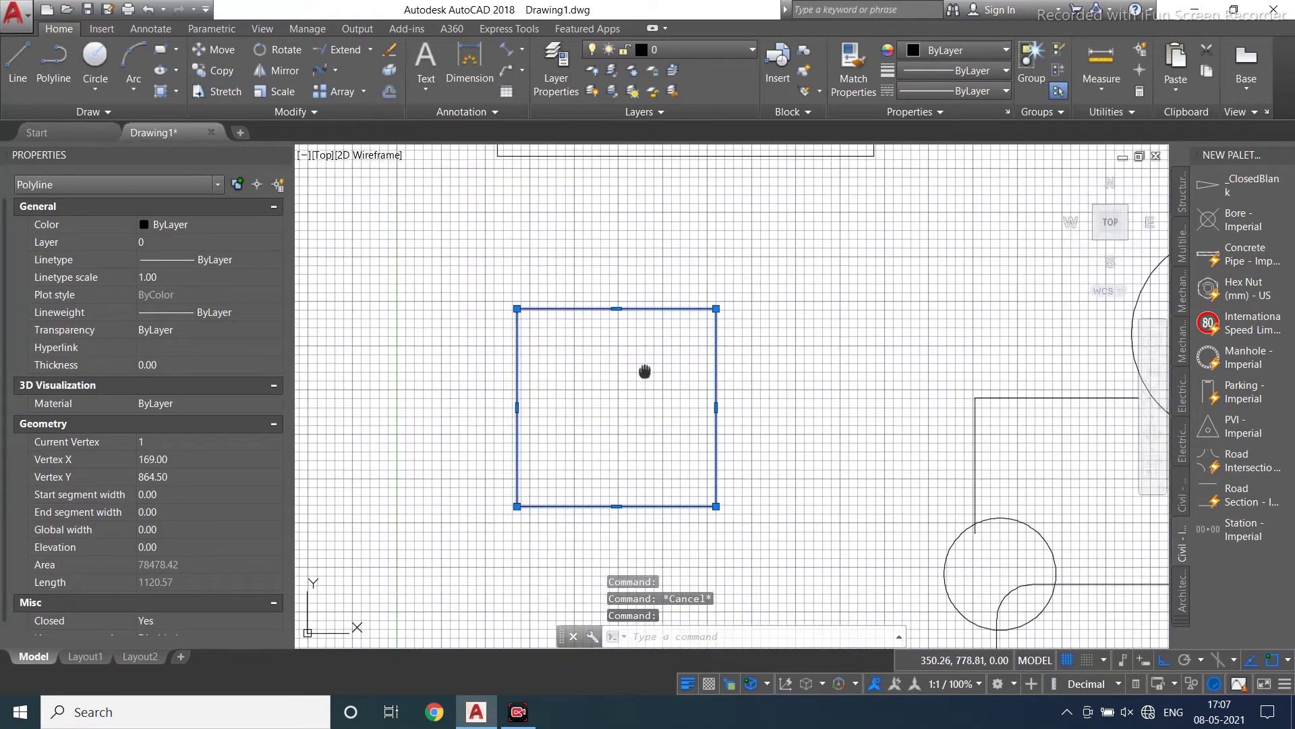
{"action": "scroll", "coordinate": [619, 333], "scroll_direction": "down", "scroll_amount": 2}
{"action": "key", "text": "Escape"}
Explode the square below the filleted outline into separate lines.
{"action": "left_click", "coordinate": [694, 246]}
{"action": "left_click", "coordinate": [613, 295]}
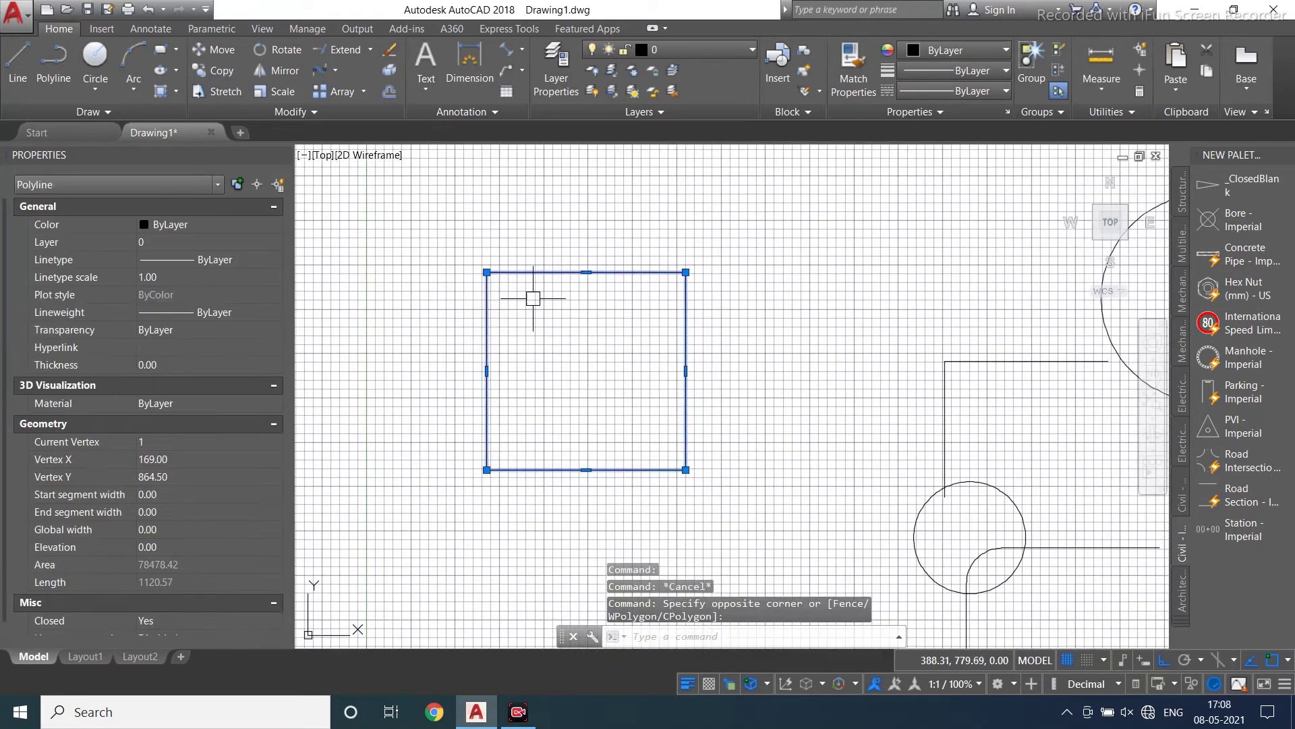
{"action": "left_click", "coordinate": [391, 71]}
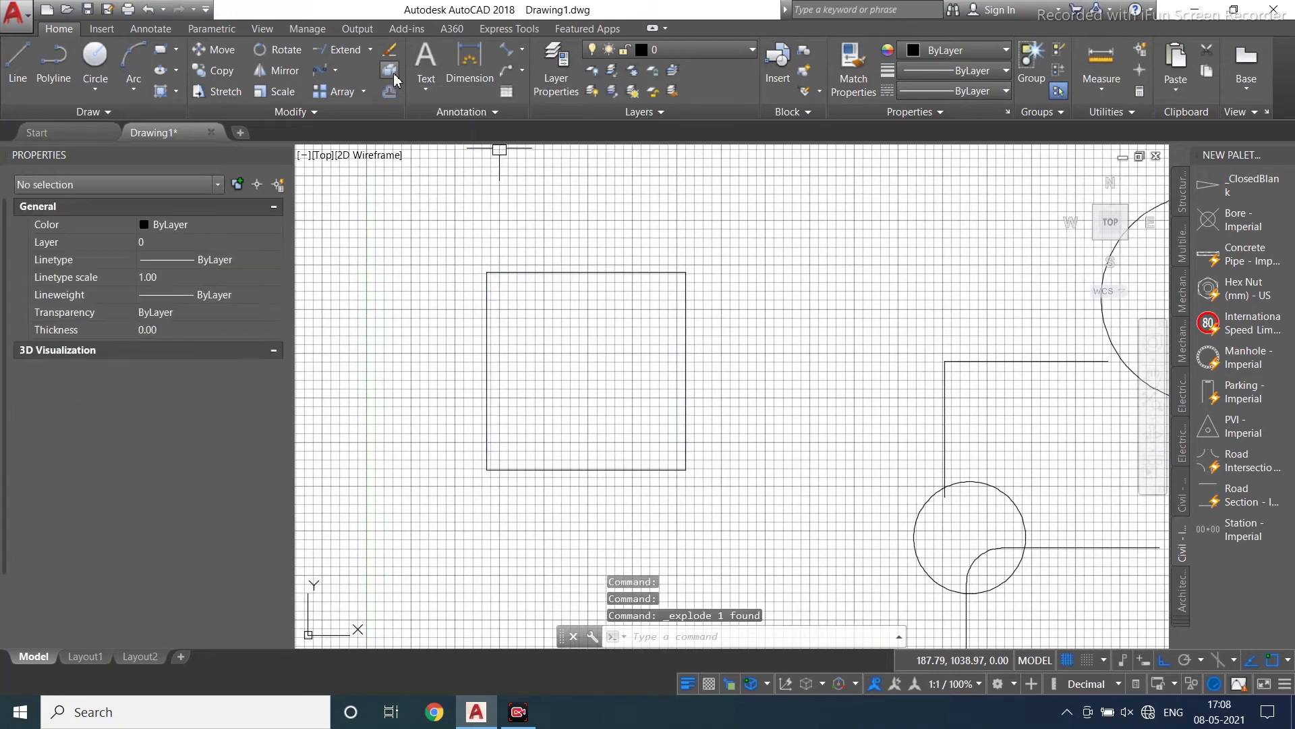
Select the exploded square's sides one by one to check they are separate lines, and clear the selection.
{"action": "left_click", "coordinate": [547, 271]}
{"action": "left_click", "coordinate": [487, 323]}
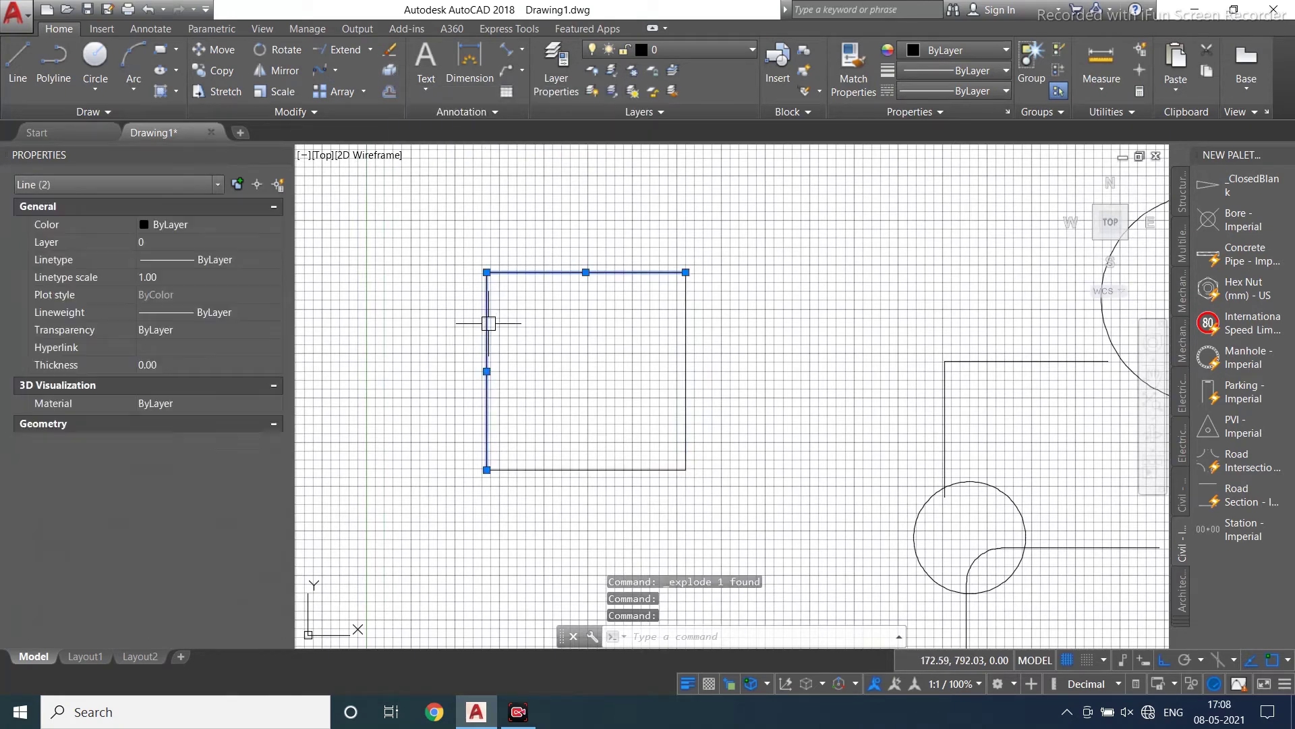
{"action": "left_click", "coordinate": [684, 327]}
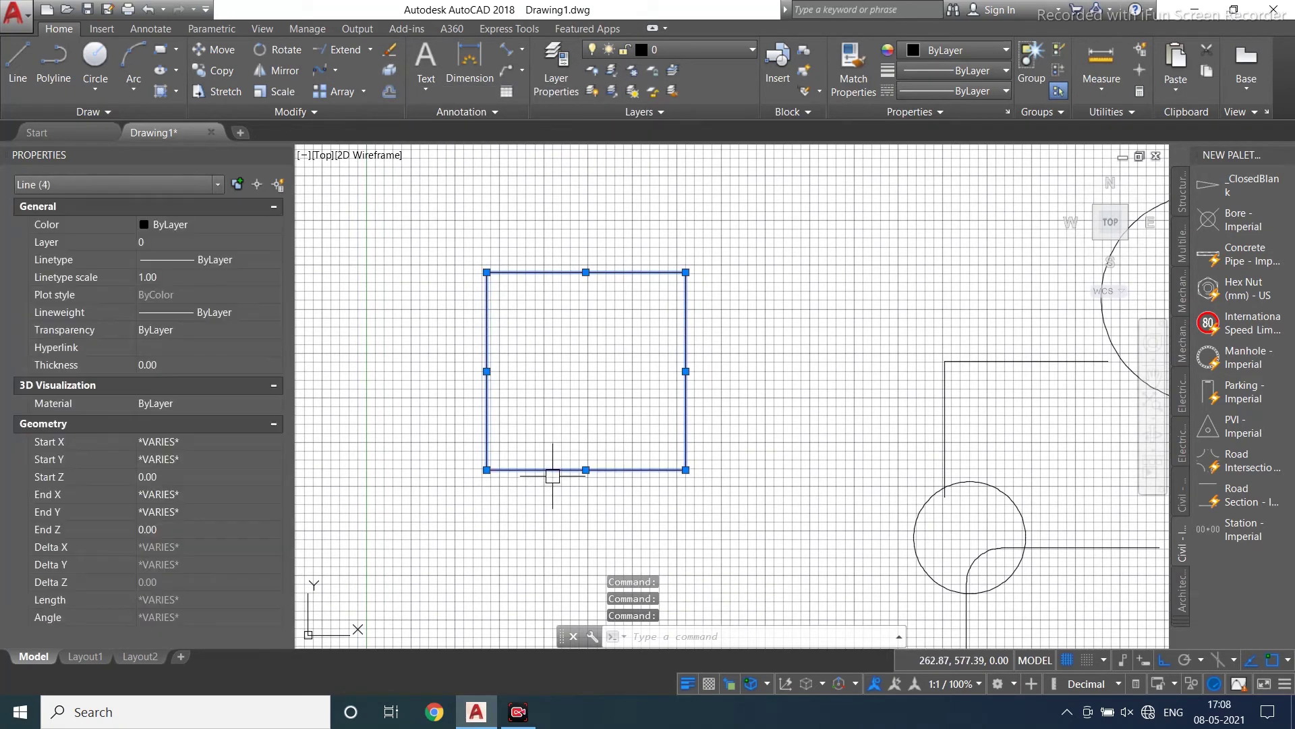
{"action": "scroll", "coordinate": [535, 389], "scroll_direction": "down", "scroll_amount": 4}
{"action": "key", "text": "Escape"}
Draw a rectangle about 619 by 279 units in the empty area above the large circle, up and right of the filleted outline.
{"action": "scroll", "coordinate": [610, 338], "scroll_direction": "up", "scroll_amount": 2}
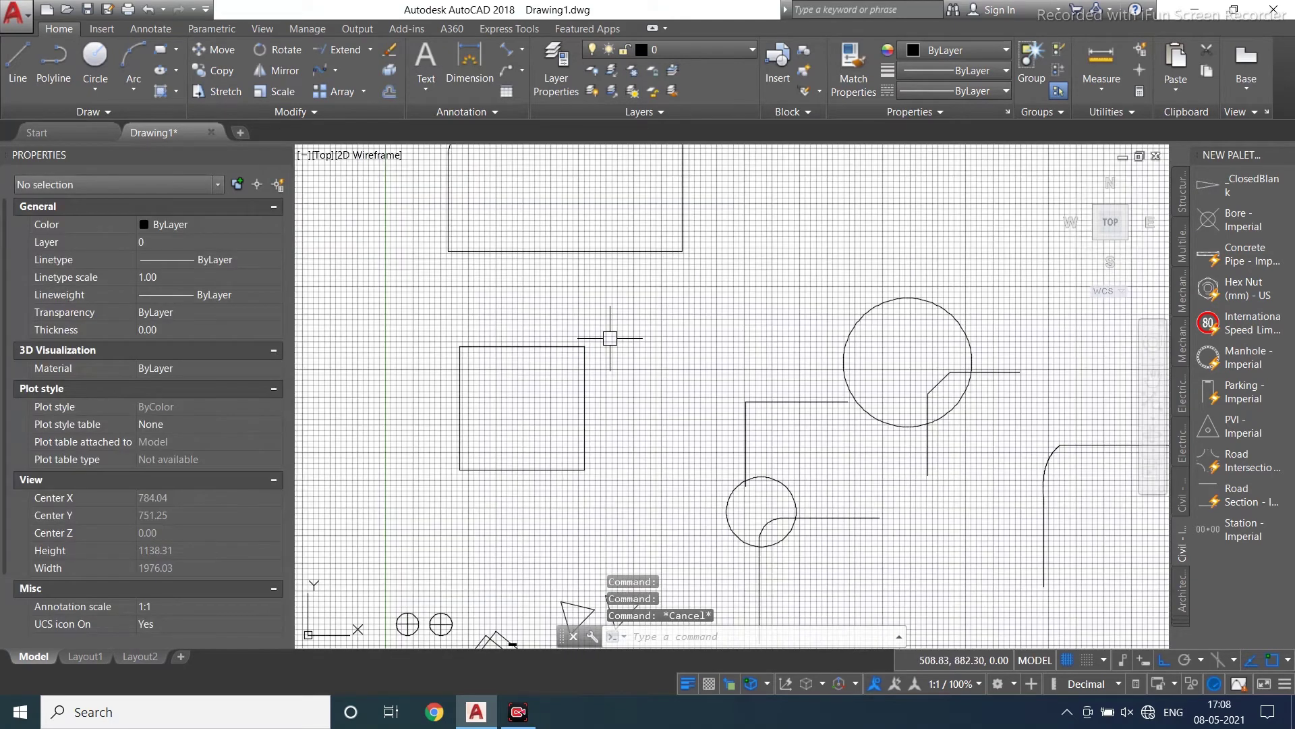
{"action": "scroll", "coordinate": [427, 365], "scroll_direction": "down", "scroll_amount": 4}
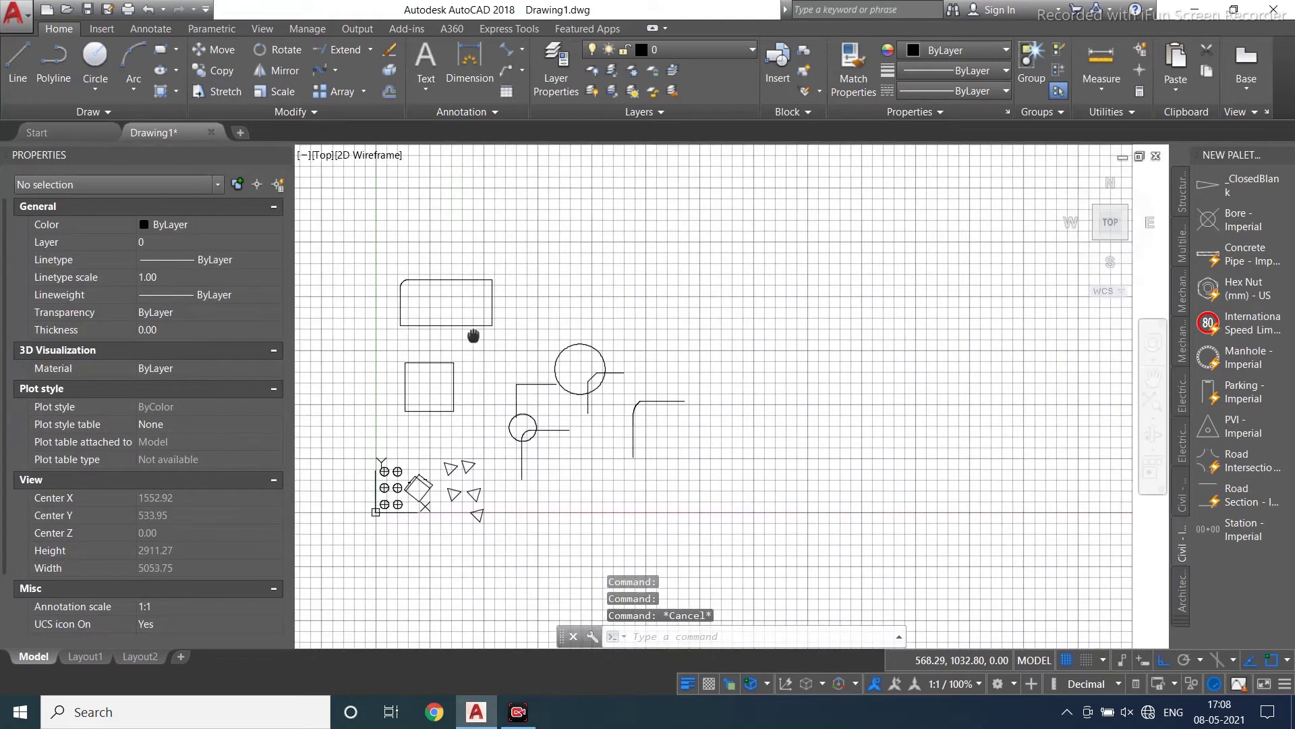
{"action": "left_click", "coordinate": [161, 49]}
{"action": "scroll", "coordinate": [454, 189], "scroll_direction": "up", "scroll_amount": 2}
{"action": "left_click", "coordinate": [589, 278]}
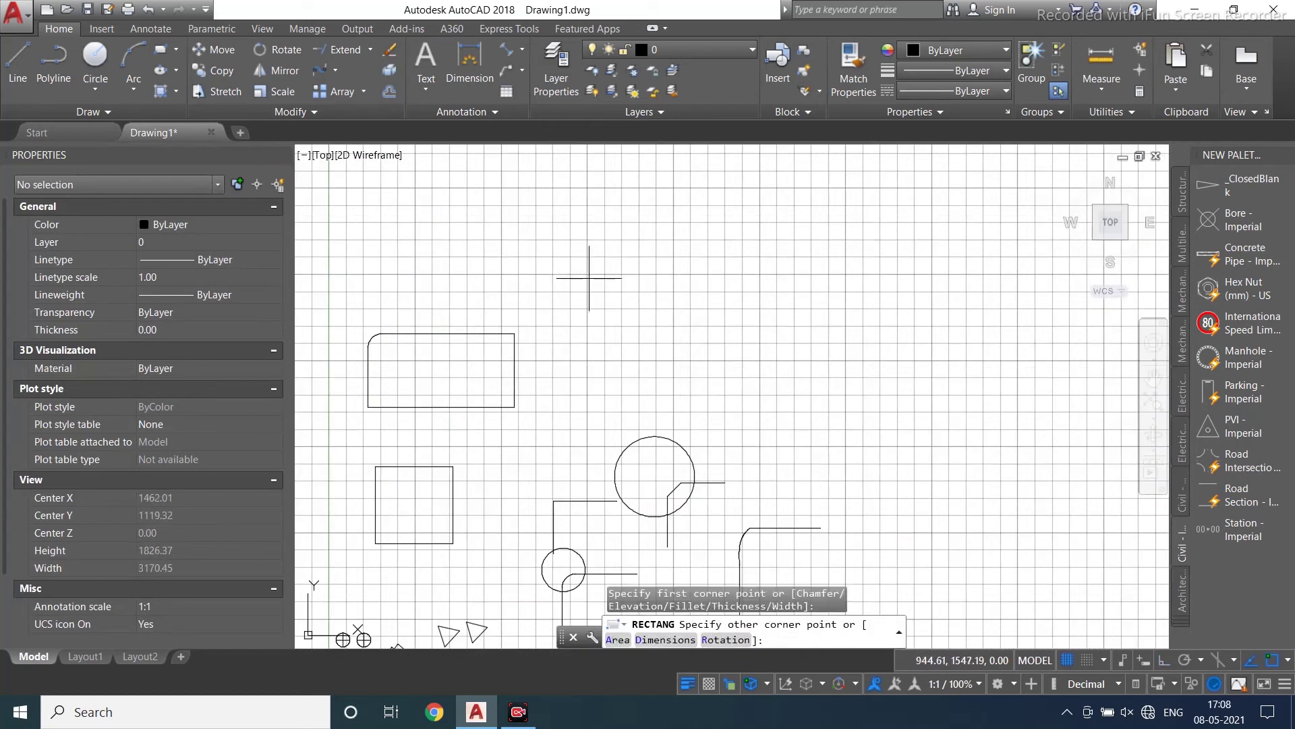
{"action": "left_click", "coordinate": [760, 355]}
{"action": "middle_click_drag", "start_coordinate": [807, 348], "coordinate": [731, 327]}
{"action": "scroll", "coordinate": [666, 271], "scroll_direction": "up", "scroll_amount": 2}
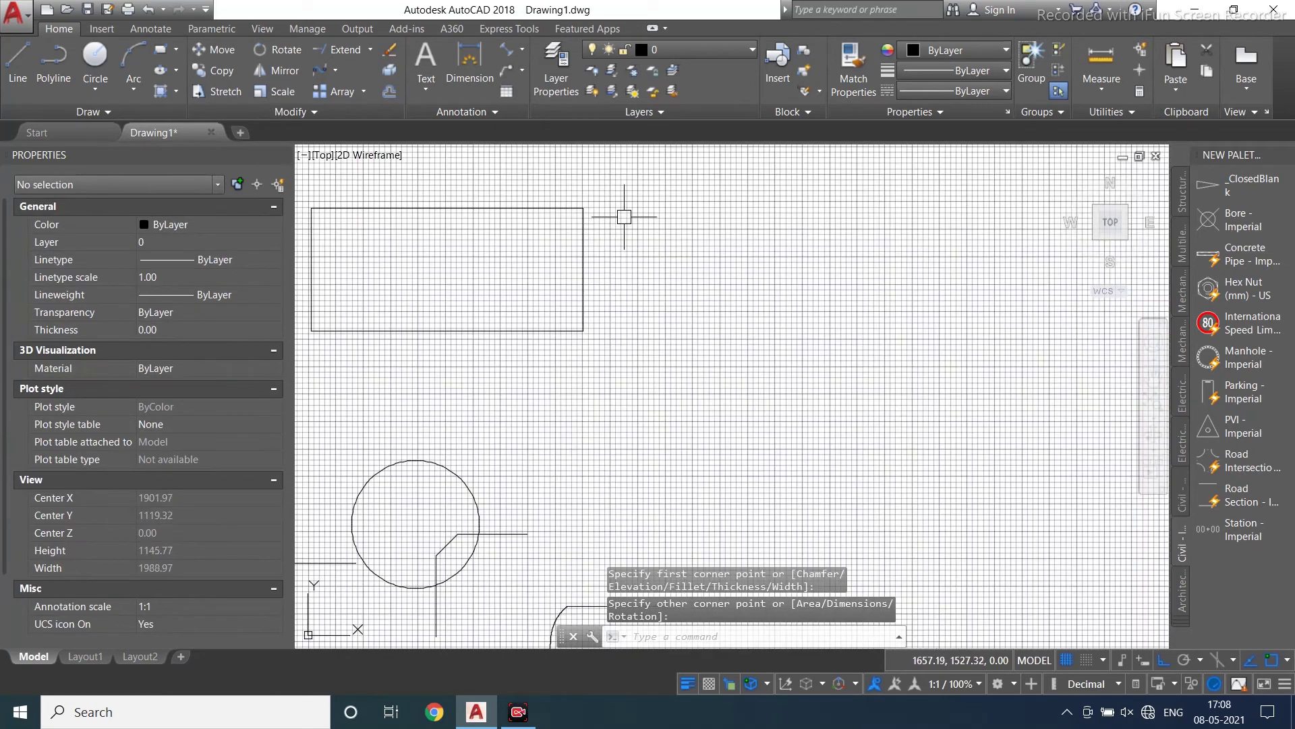
{"action": "middle_click_drag", "start_coordinate": [718, 268], "coordinate": [782, 359]}
{"action": "middle_click_drag", "start_coordinate": [552, 367], "coordinate": [581, 393]}
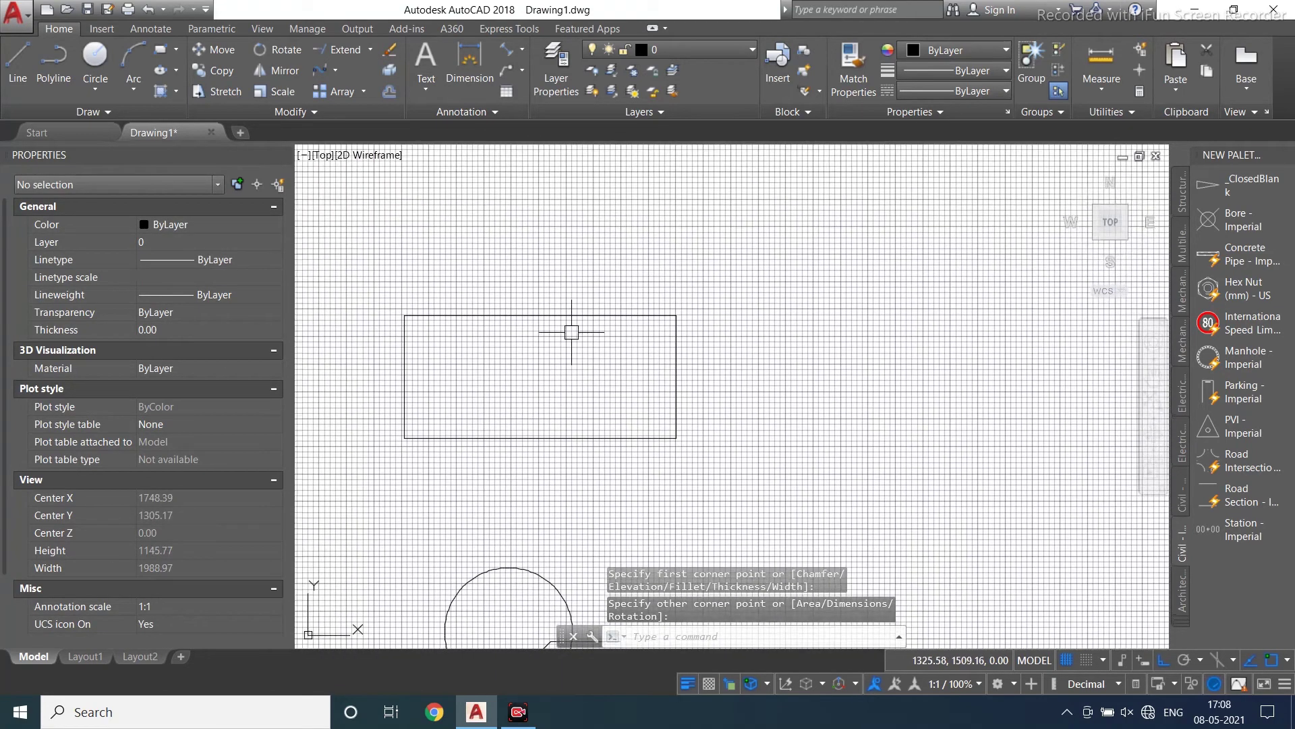
{"action": "left_click", "coordinate": [217, 92]}
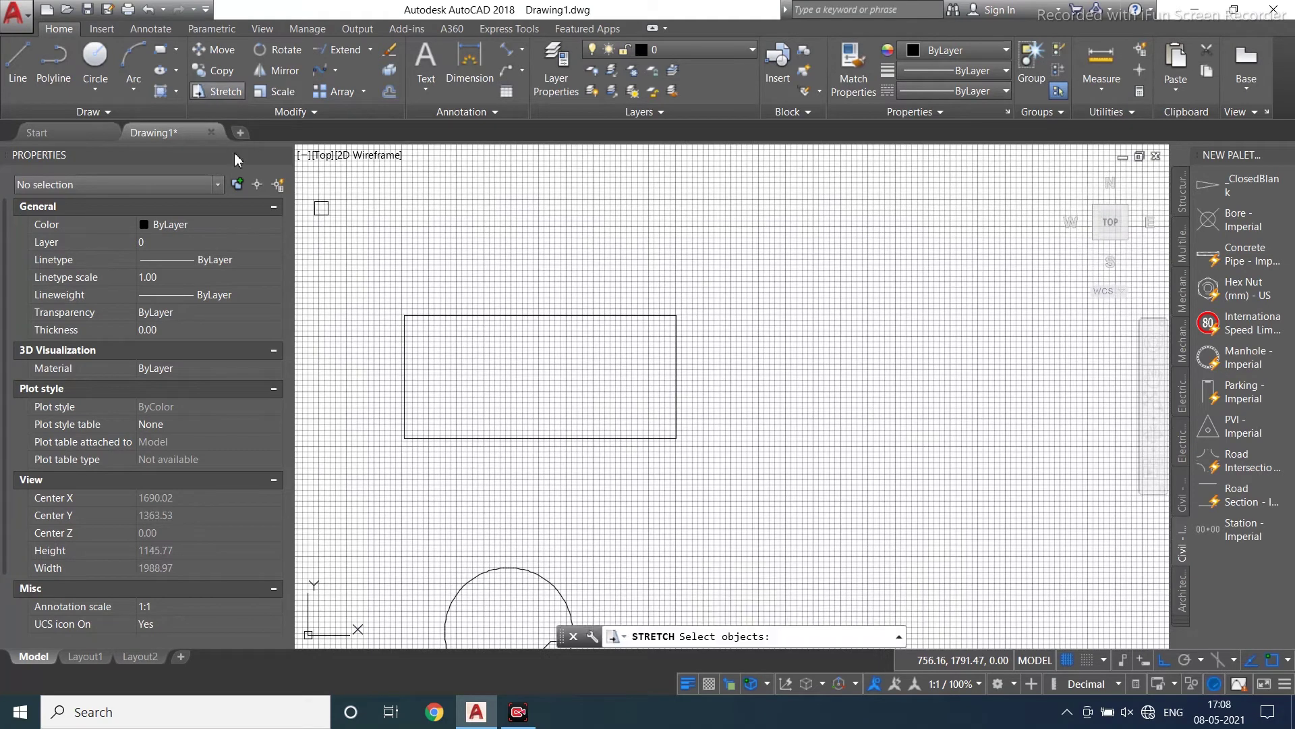
{"action": "middle_click_drag", "start_coordinate": [569, 346], "coordinate": [618, 281]}
{"action": "left_click", "coordinate": [772, 238]}
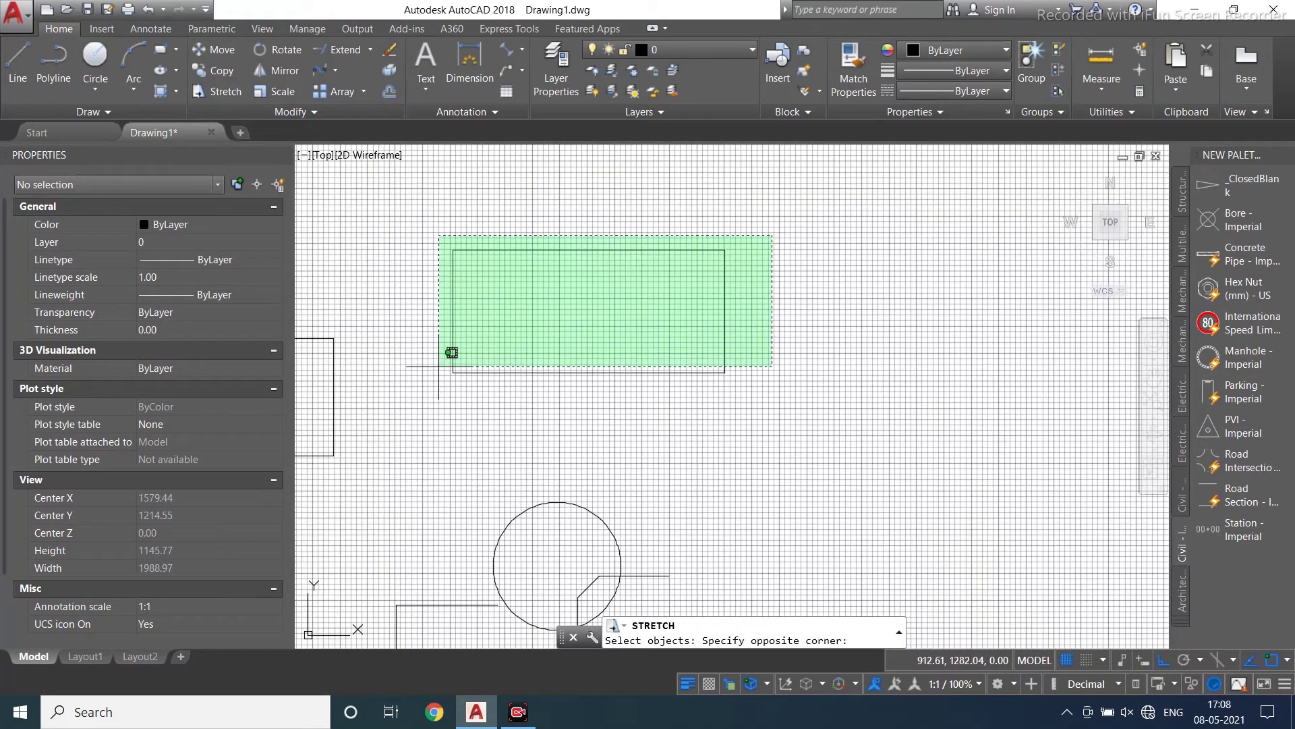
{"action": "left_click", "coordinate": [388, 418]}
{"action": "key", "text": "Return"}
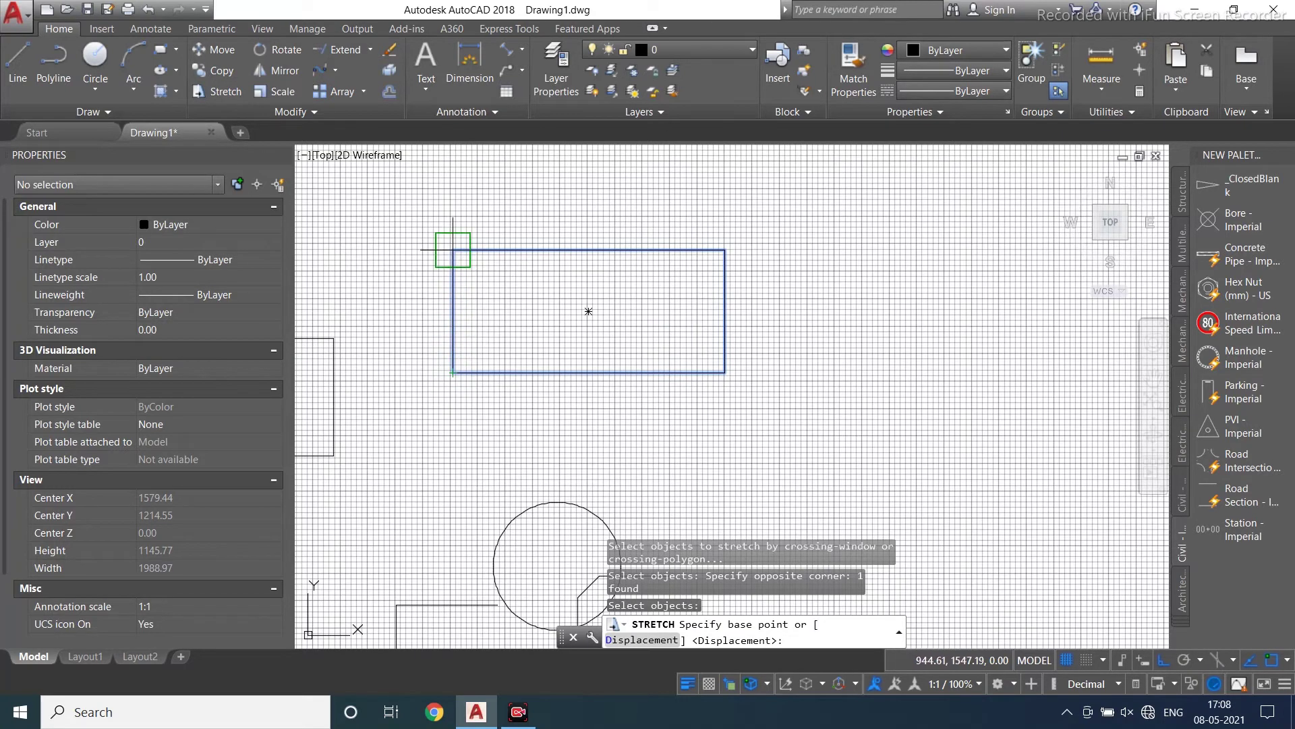
{"action": "left_click", "coordinate": [452, 250]}
{"action": "middle_click_drag", "start_coordinate": [454, 201], "coordinate": [445, 246]}
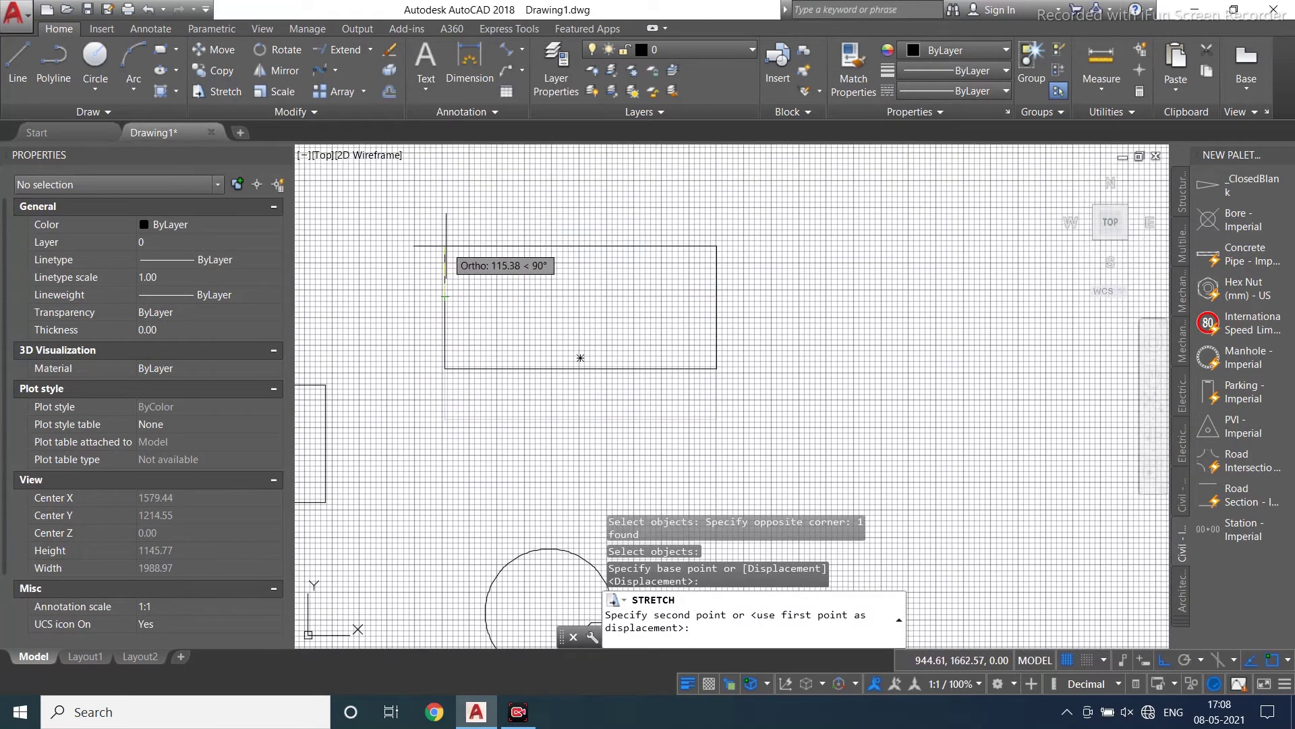
{"action": "key", "text": "Escape"}
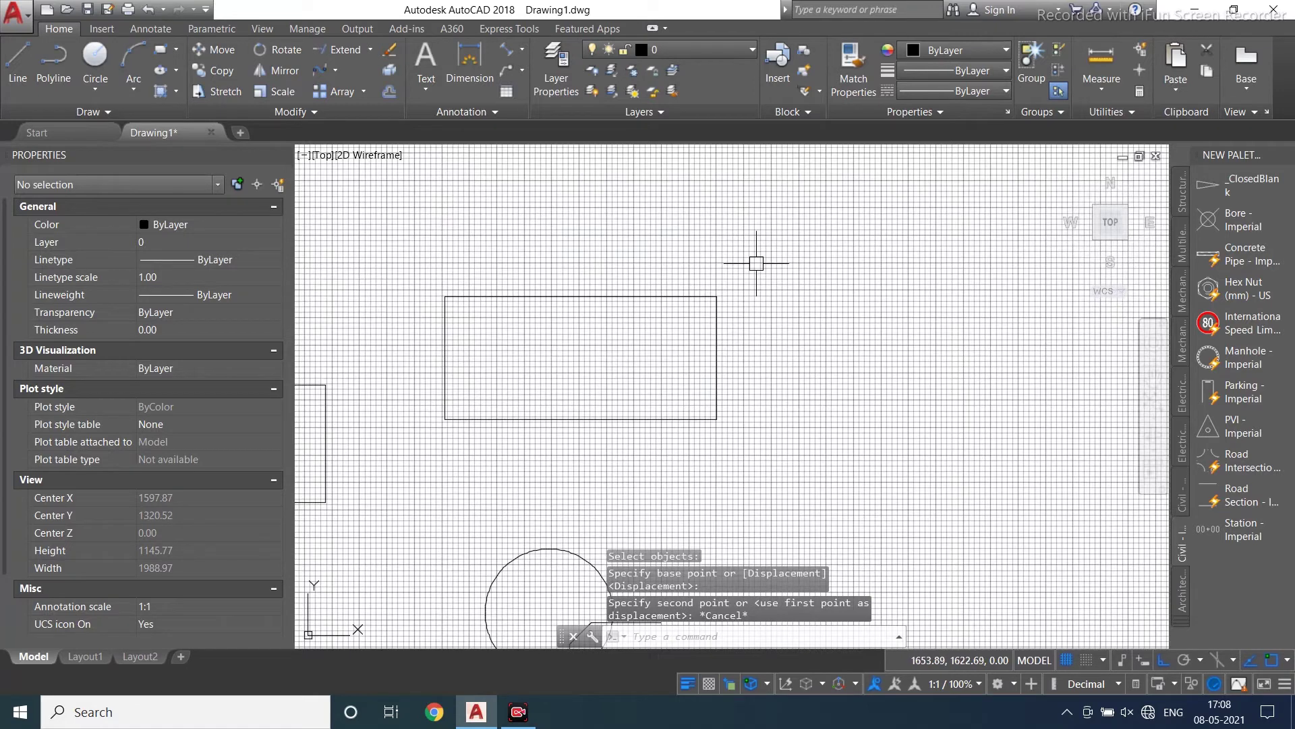
Stretch the right end of the new rectangle horizontally to the right by about 632 units.
{"action": "left_click", "coordinate": [217, 91]}
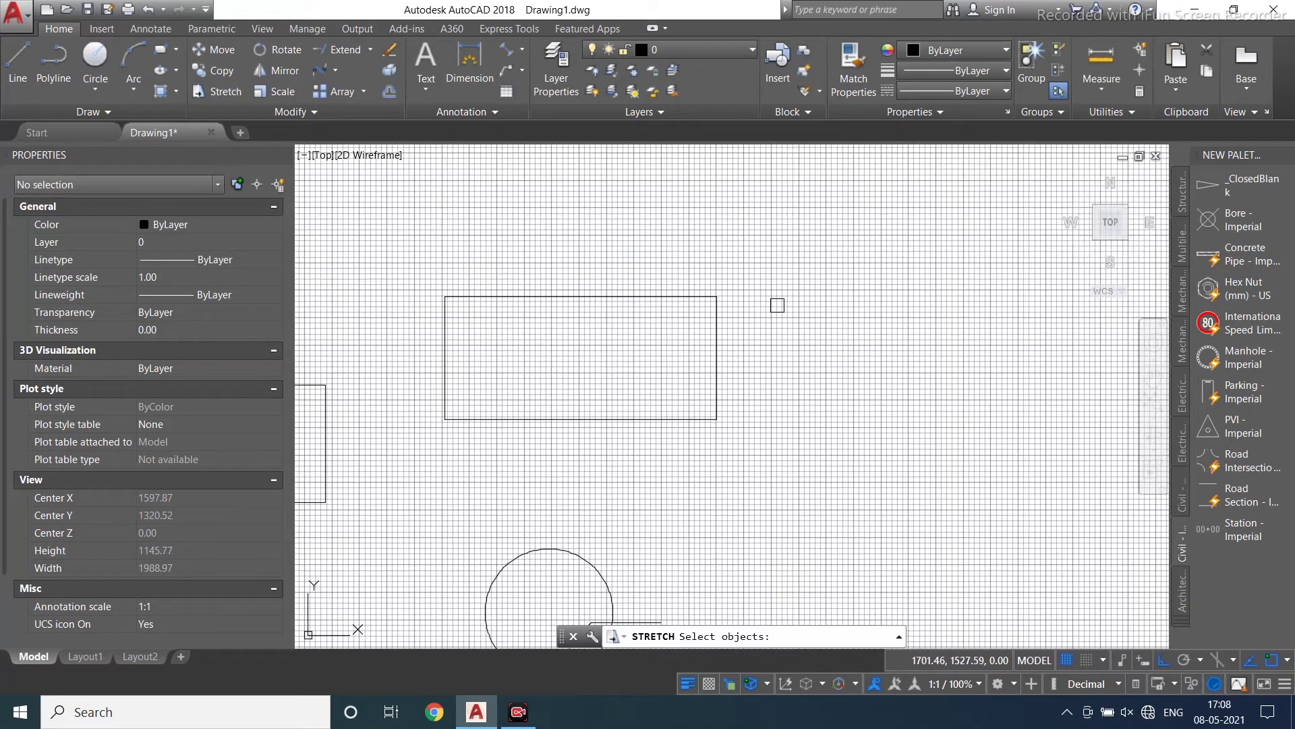
{"action": "left_click", "coordinate": [790, 264]}
{"action": "left_click", "coordinate": [610, 449]}
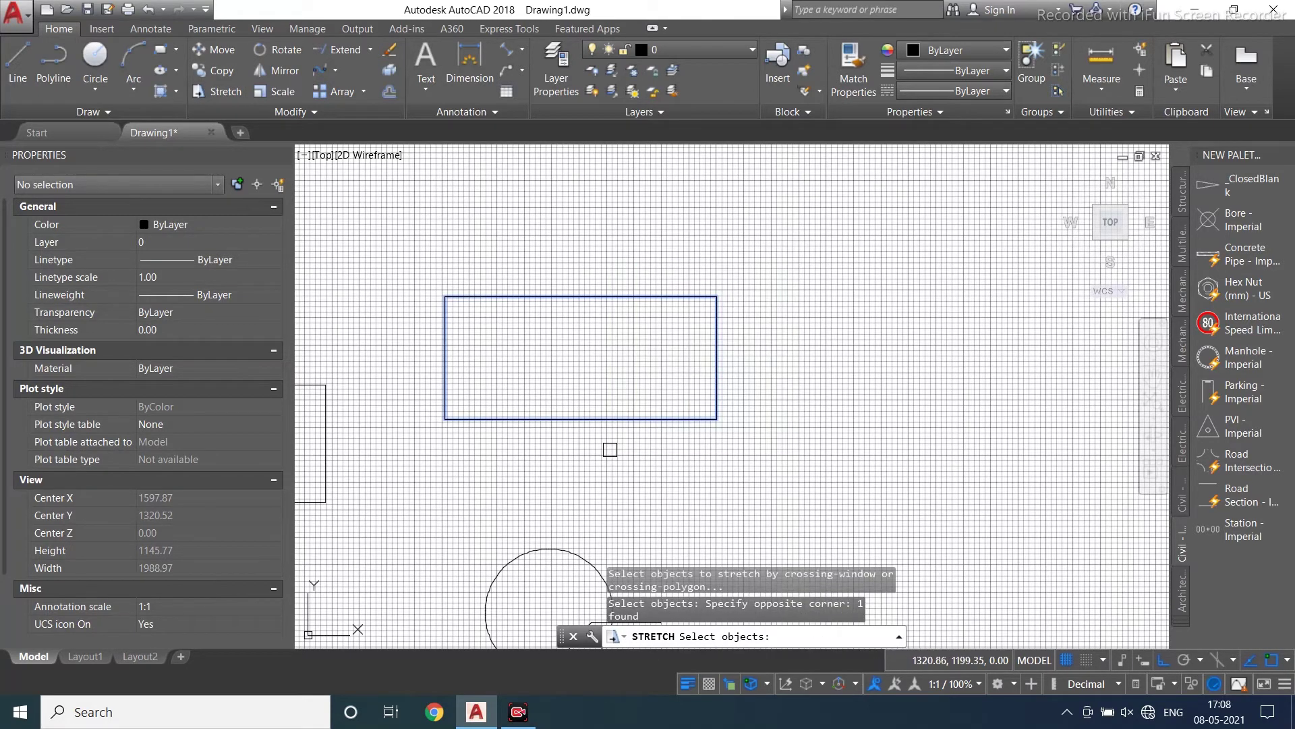
{"action": "key", "text": "Return"}
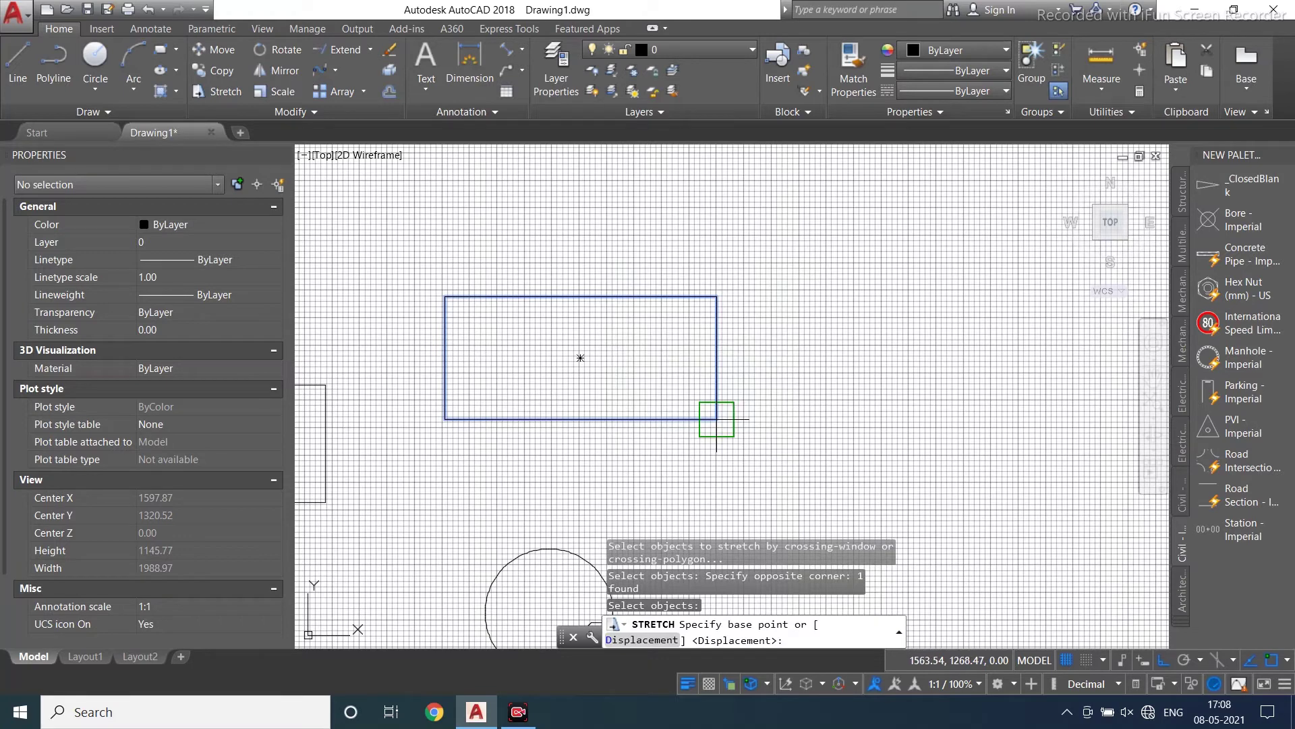
{"action": "left_click", "coordinate": [716, 419]}
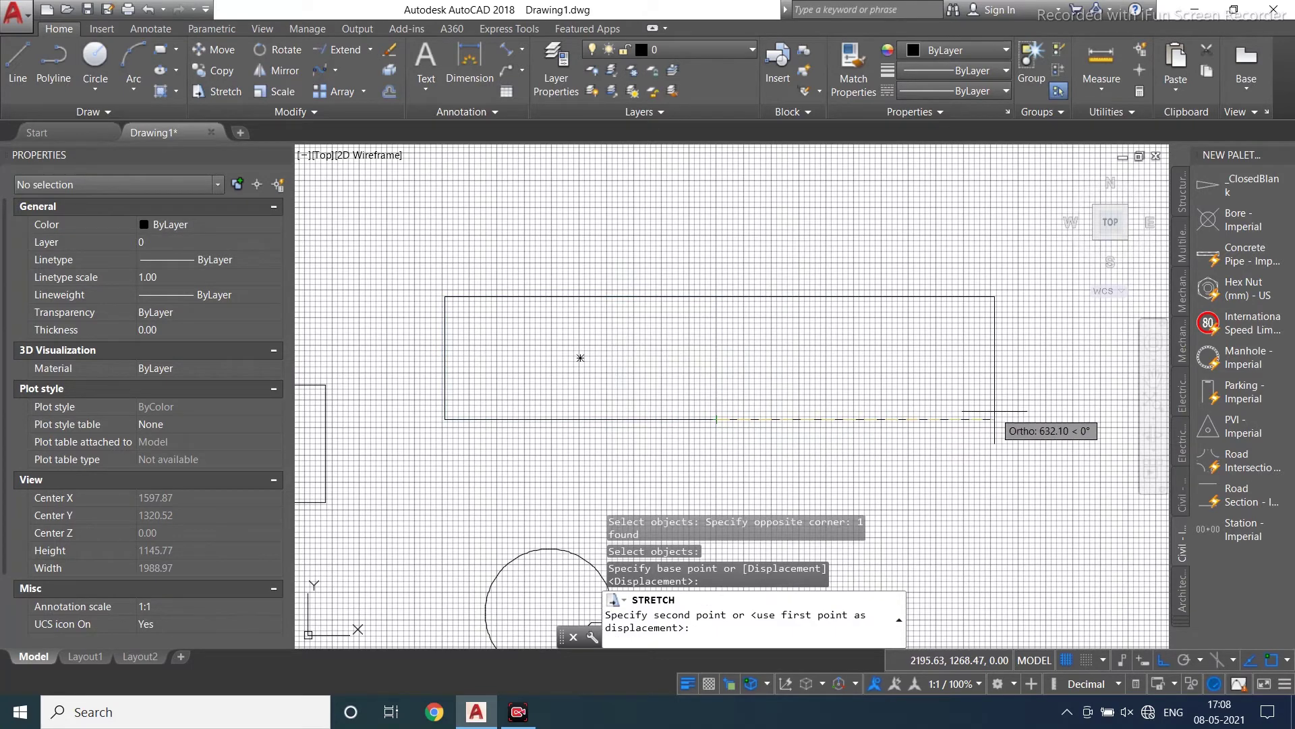
{"action": "left_click", "coordinate": [995, 411]}
Draw a small rectangle about 242 by 252 units above the left part of the stretched rectangle.
{"action": "scroll", "coordinate": [606, 498], "scroll_direction": "down", "scroll_amount": 3}
{"action": "scroll", "coordinate": [703, 312], "scroll_direction": "up", "scroll_amount": 2}
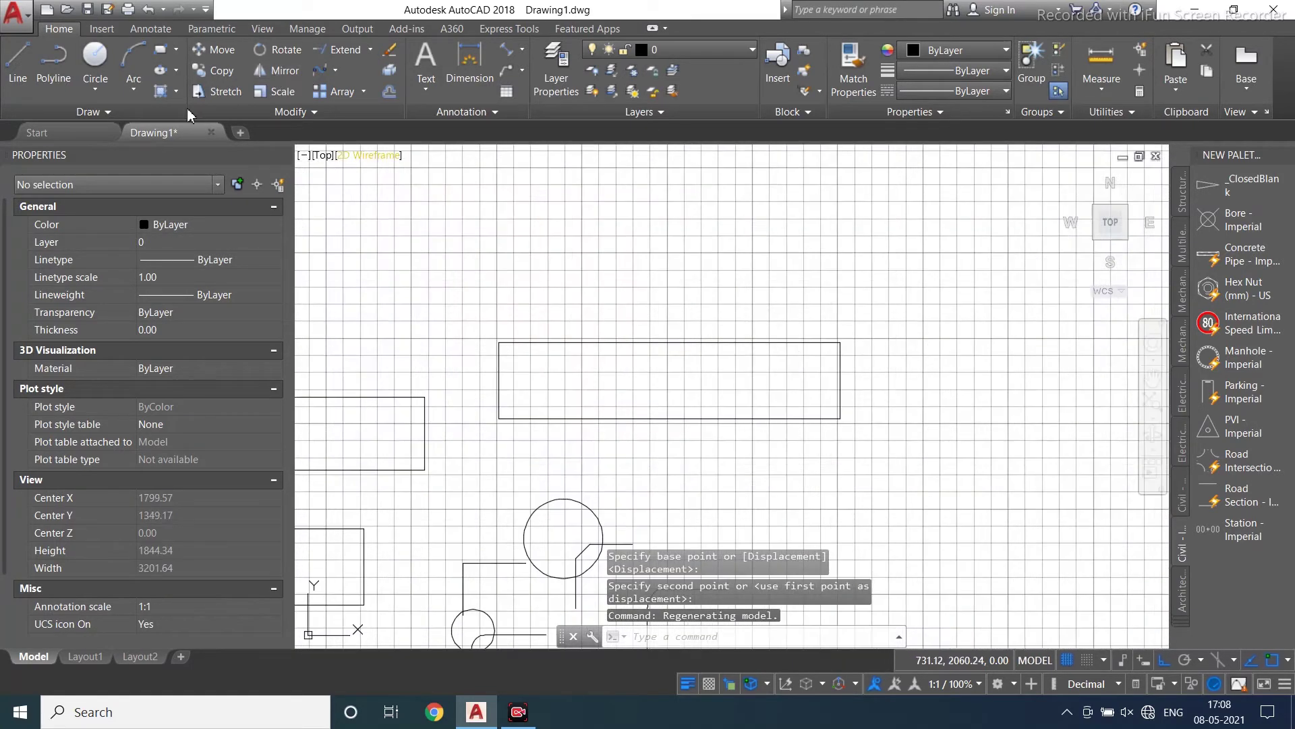
{"action": "left_click", "coordinate": [160, 50]}
{"action": "left_click", "coordinate": [536, 215]}
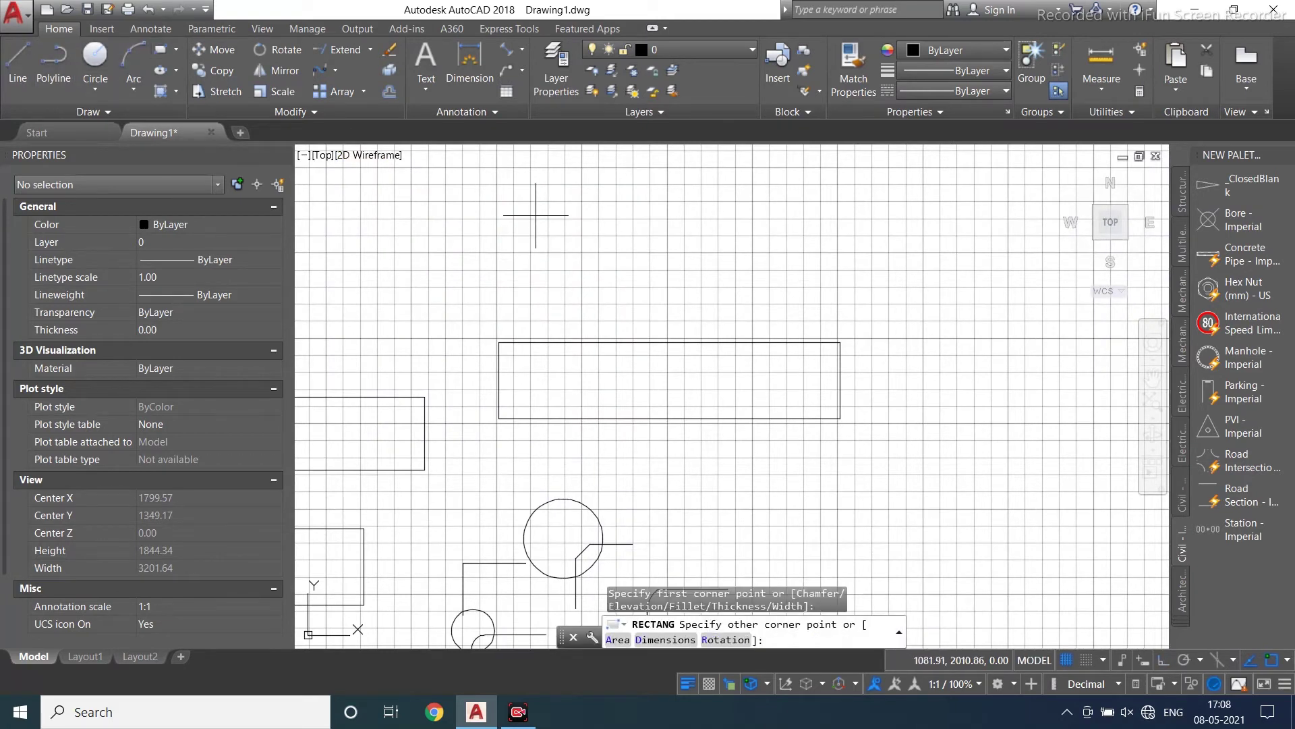
{"action": "left_click", "coordinate": [602, 284]}
Stretch only the small rectangle's lower-right corner straight to the right by about 610 units.
{"action": "left_click", "coordinate": [601, 284]}
{"action": "left_click", "coordinate": [602, 284]}
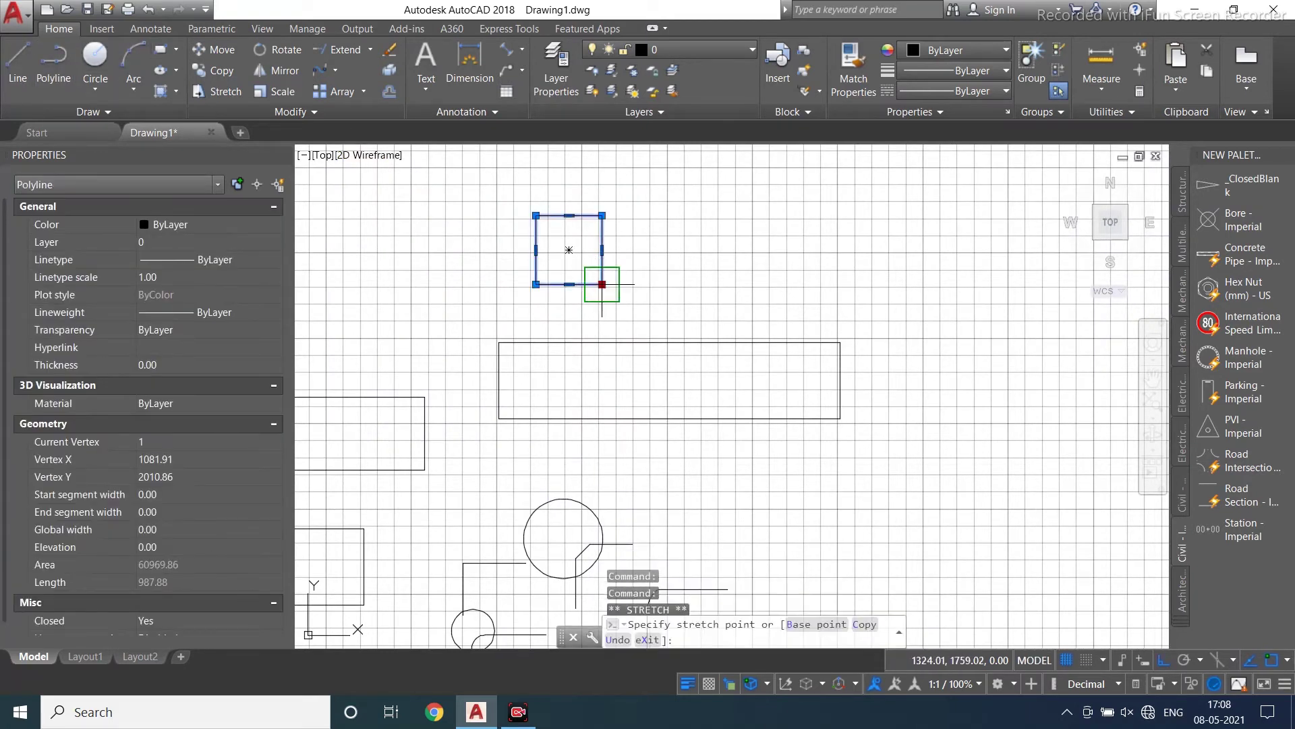
{"action": "left_click", "coordinate": [768, 284]}
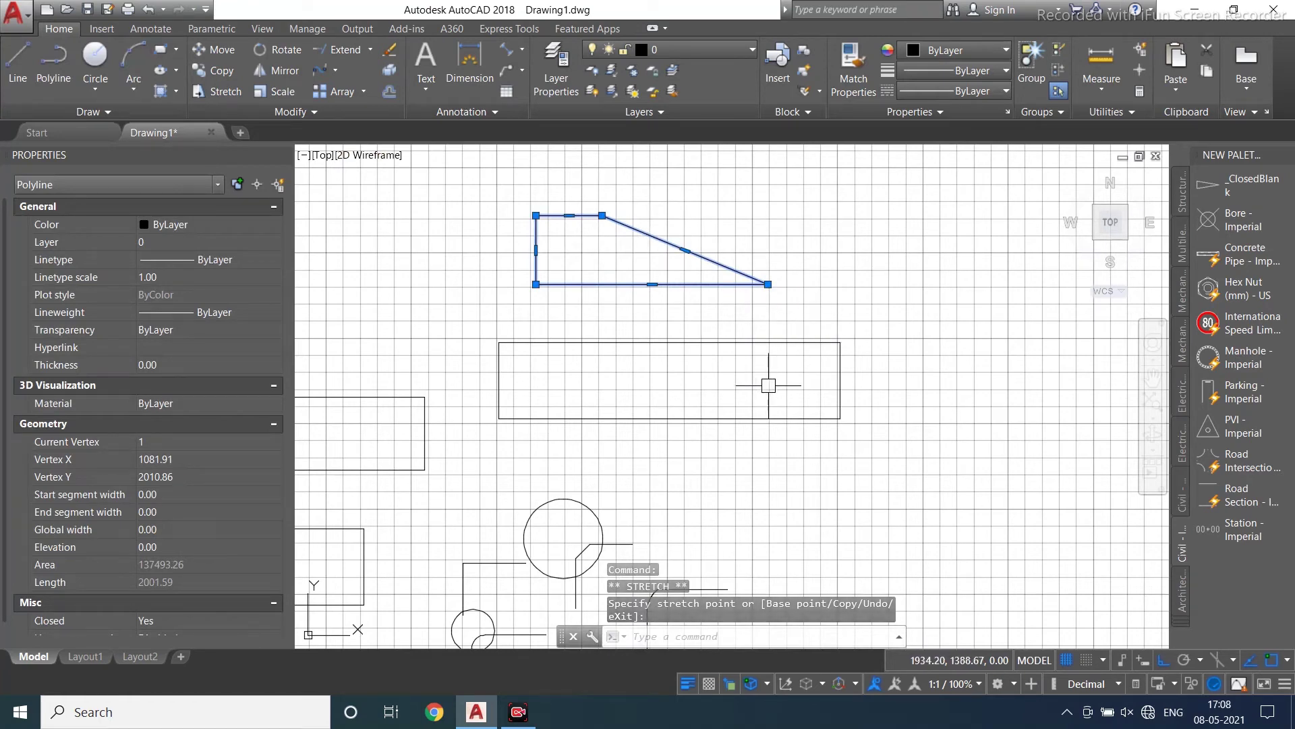
Draw a circle of radius 50 in the empty area above the filleted outline, left of the tapered shape.
{"action": "scroll", "coordinate": [796, 388], "scroll_direction": "down", "scroll_amount": 4}
{"action": "middle_click_drag", "start_coordinate": [595, 348], "coordinate": [591, 356]}
{"action": "scroll", "coordinate": [591, 357], "scroll_direction": "up", "scroll_amount": 2}
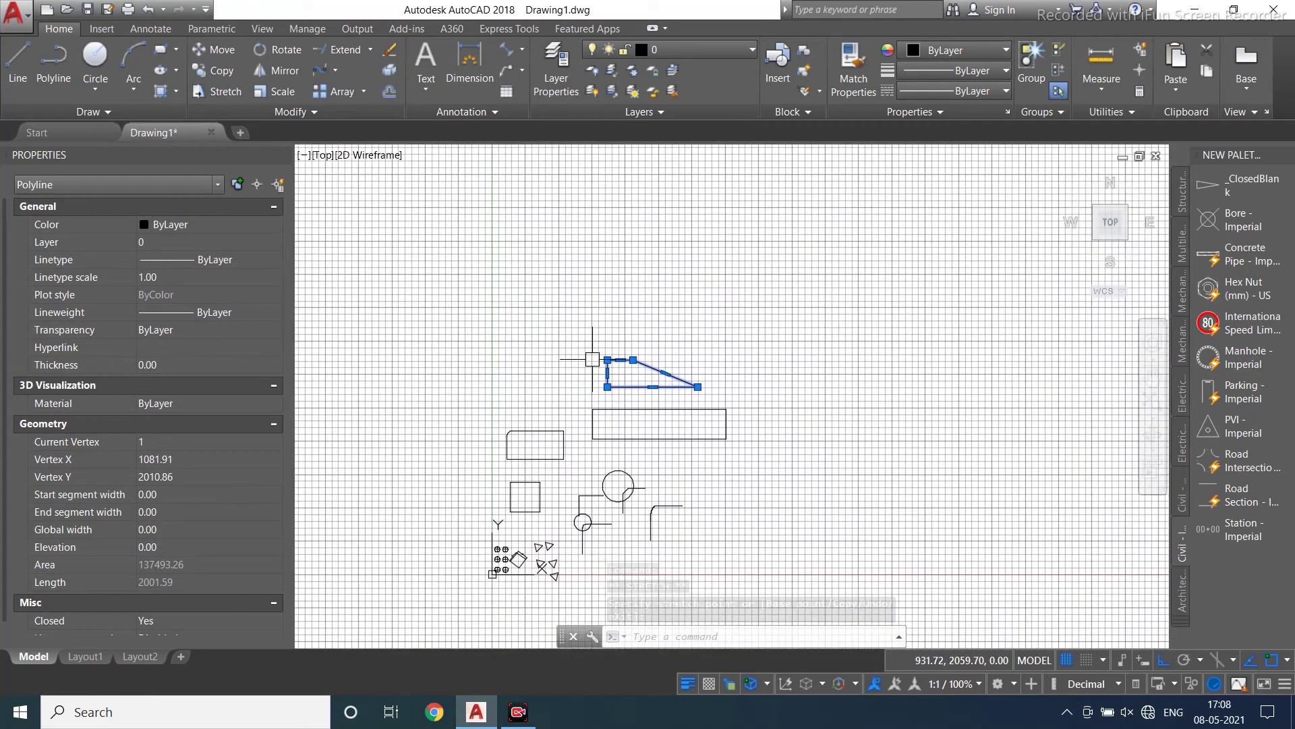
{"action": "left_click", "coordinate": [92, 61]}
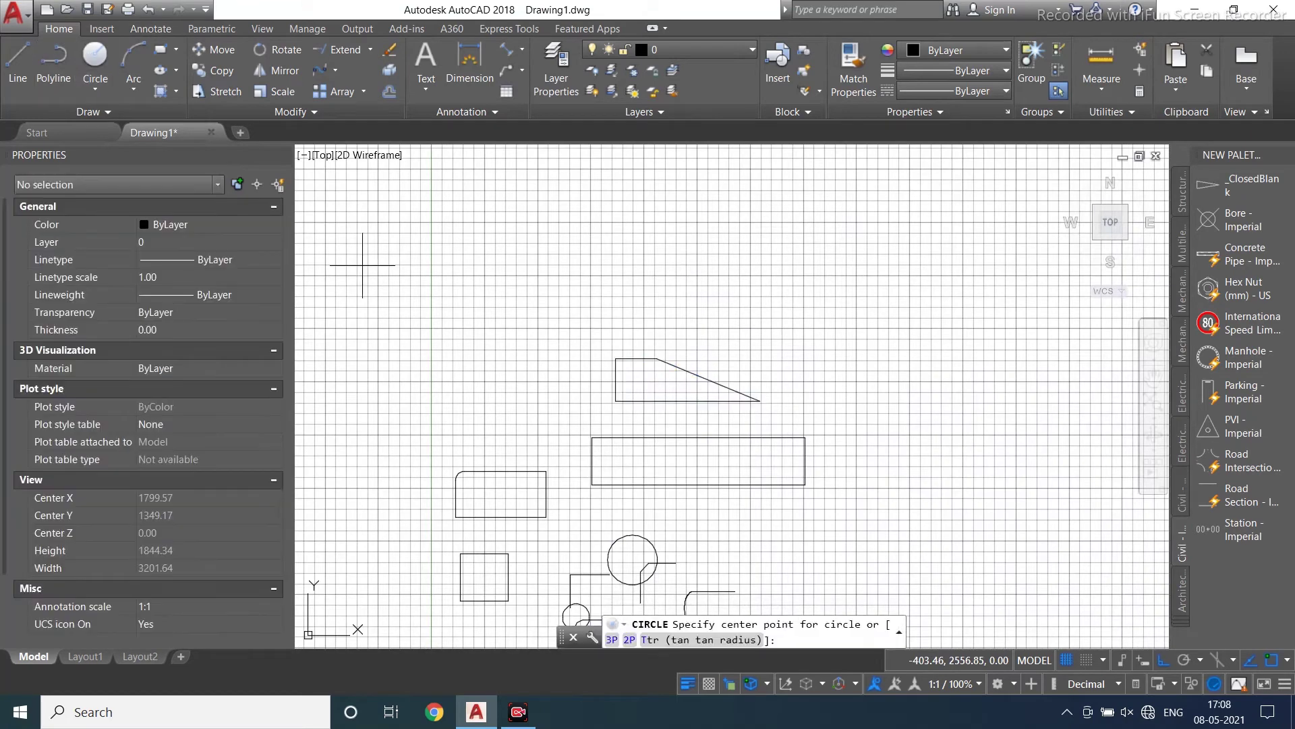
{"action": "scroll", "coordinate": [549, 428], "scroll_direction": "up", "scroll_amount": 4}
{"action": "scroll", "coordinate": [567, 367], "scroll_direction": "down", "scroll_amount": 4}
{"action": "scroll", "coordinate": [569, 381], "scroll_direction": "up", "scroll_amount": 2}
{"action": "left_click", "coordinate": [569, 384]}
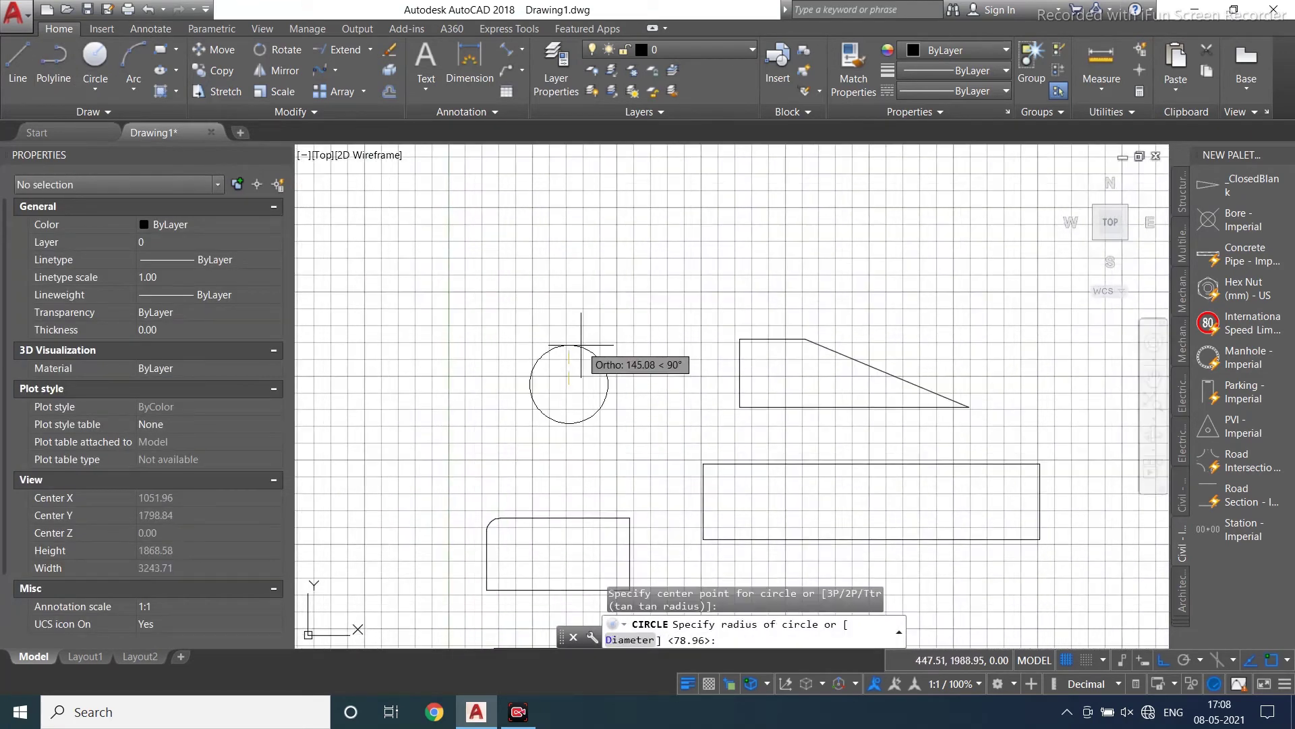
{"action": "key", "text": "Return"}
Add a radius dimension to the new circle, placing its text inside the circle.
{"action": "scroll", "coordinate": [560, 346], "scroll_direction": "up", "scroll_amount": 5}
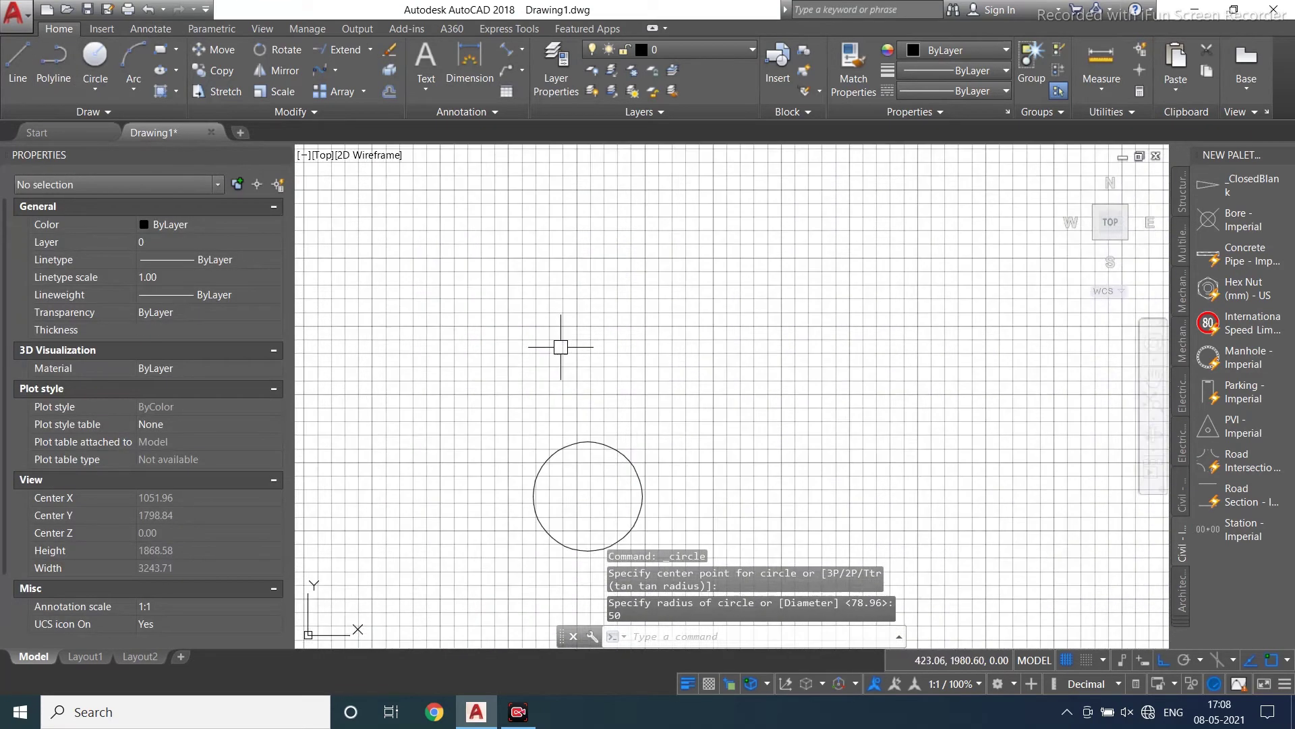
{"action": "left_click", "coordinate": [583, 423]}
{"action": "left_click", "coordinate": [636, 557]}
{"action": "key", "text": "Escape"}
{"action": "middle_click_drag", "start_coordinate": [630, 256], "coordinate": [593, 179]}
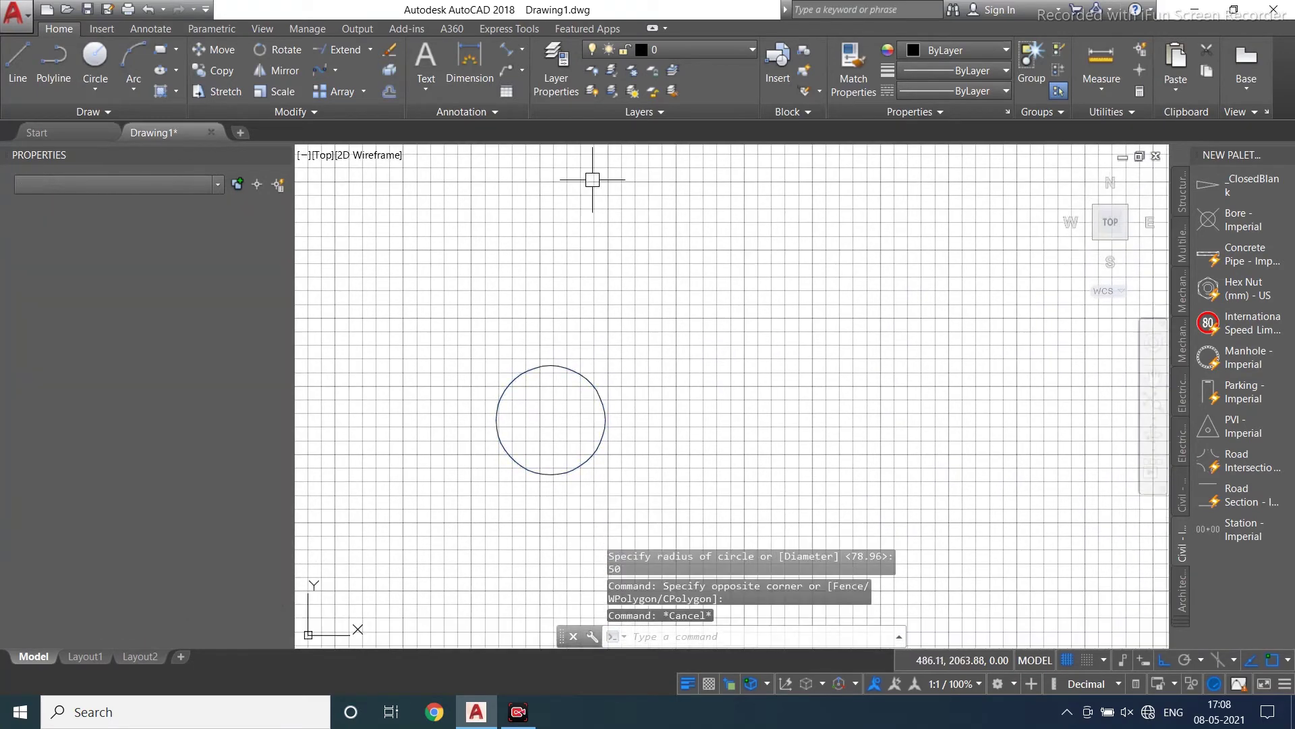
{"action": "left_click", "coordinate": [523, 49]}
{"action": "left_click", "coordinate": [594, 292]}
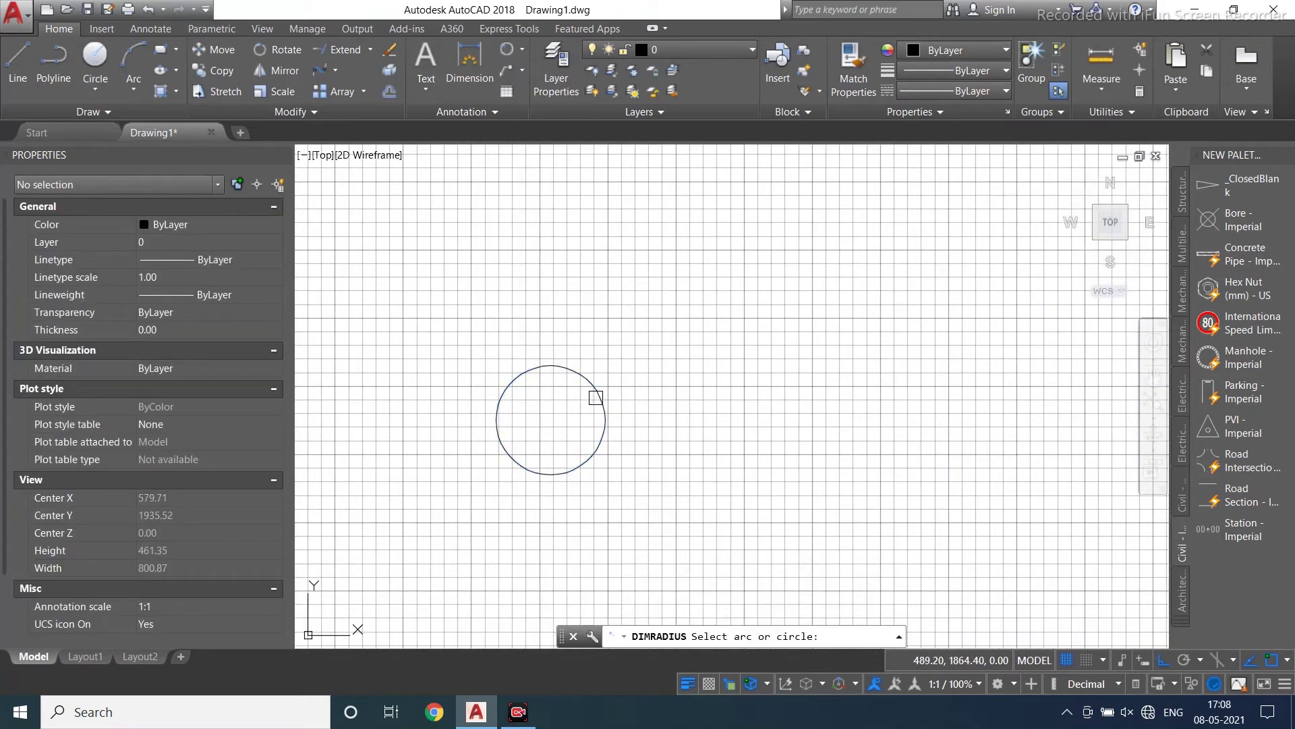
{"action": "left_click", "coordinate": [593, 396]}
{"action": "left_click", "coordinate": [562, 422]}
{"action": "scroll", "coordinate": [562, 421], "scroll_direction": "up", "scroll_amount": 10}
{"action": "scroll", "coordinate": [650, 280], "scroll_direction": "down", "scroll_amount": 6}
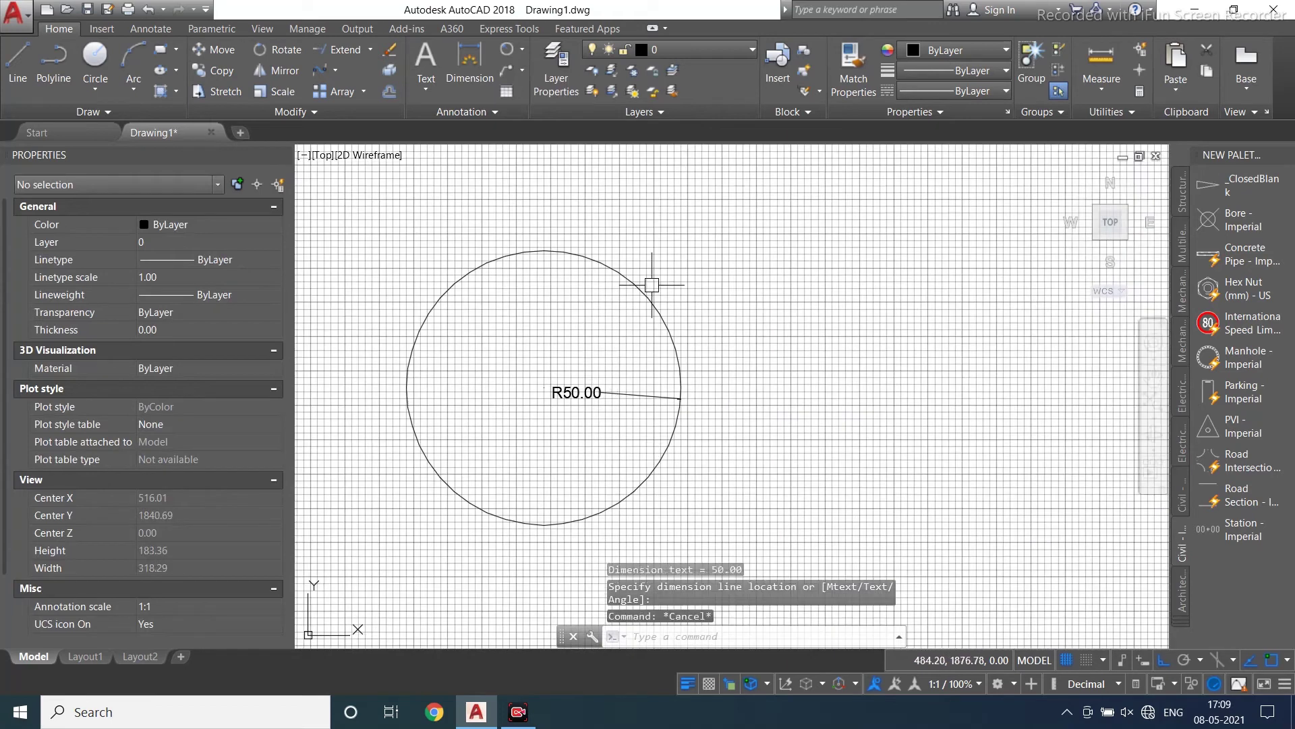
{"action": "key", "text": "Escape"}
Scale the circle and its radius dimension by a factor of 2, using the circle's centre as base point.
{"action": "left_click", "coordinate": [672, 260]}
{"action": "left_click", "coordinate": [457, 527]}
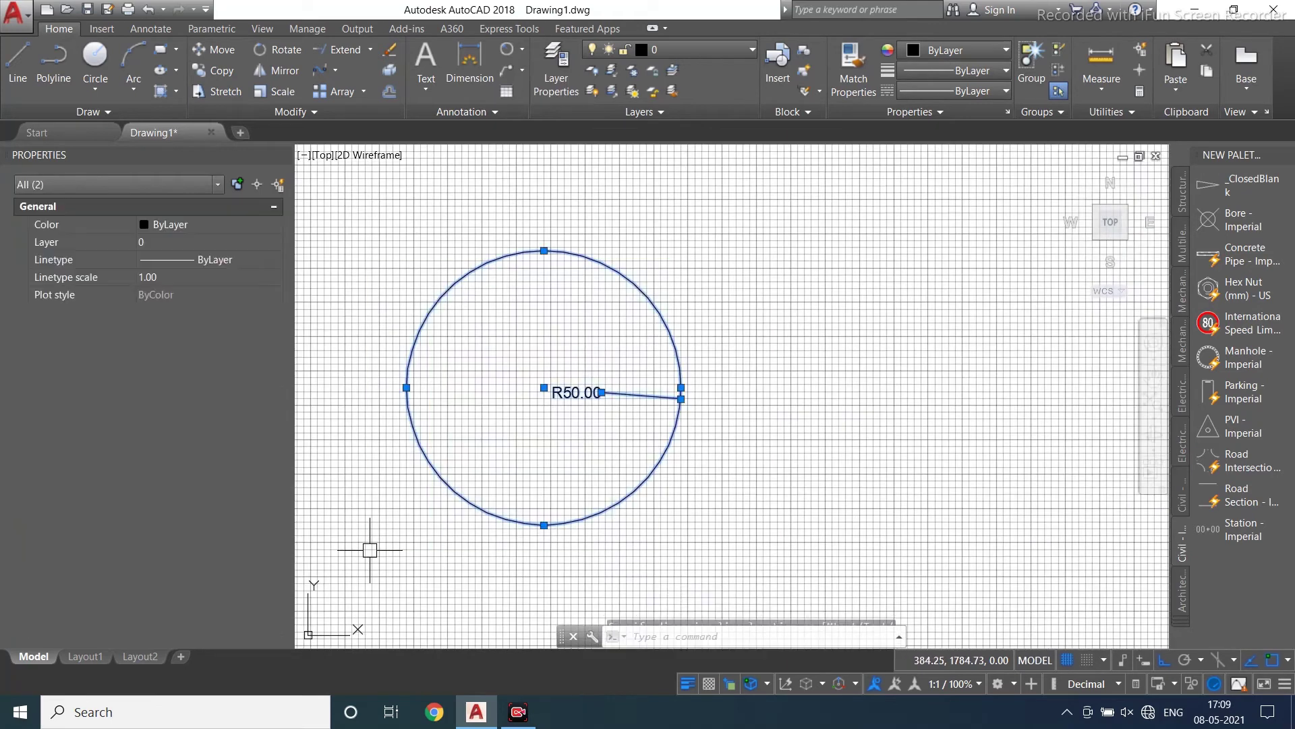
{"action": "left_click", "coordinate": [277, 94]}
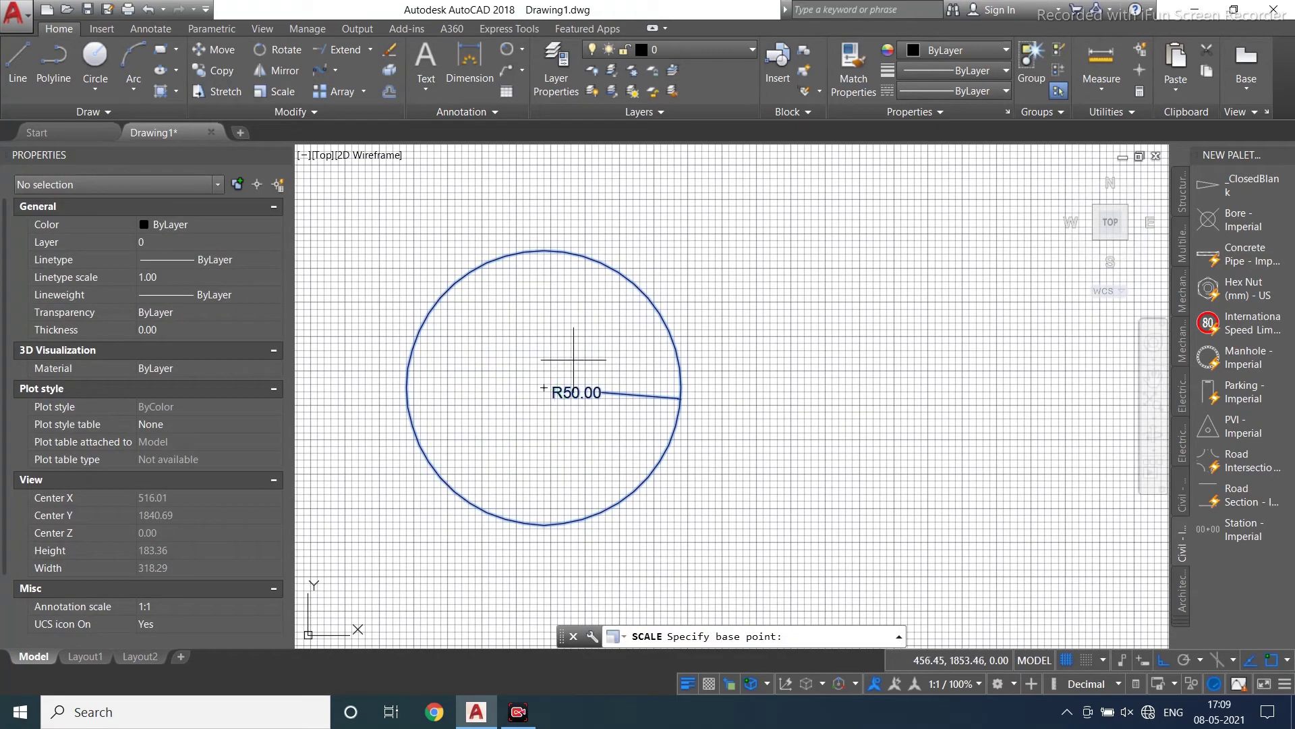
{"action": "left_click", "coordinate": [543, 388]}
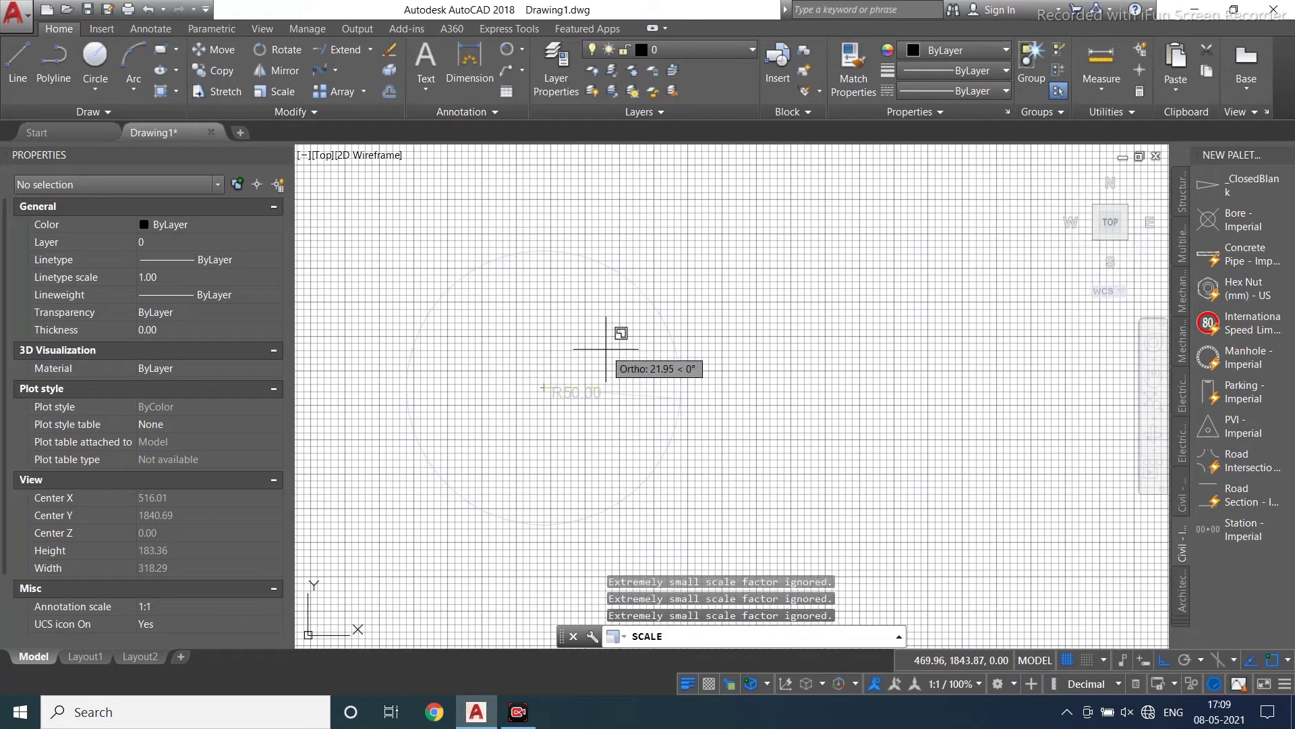
{"action": "scroll", "coordinate": [605, 359], "scroll_direction": "down", "scroll_amount": 4}
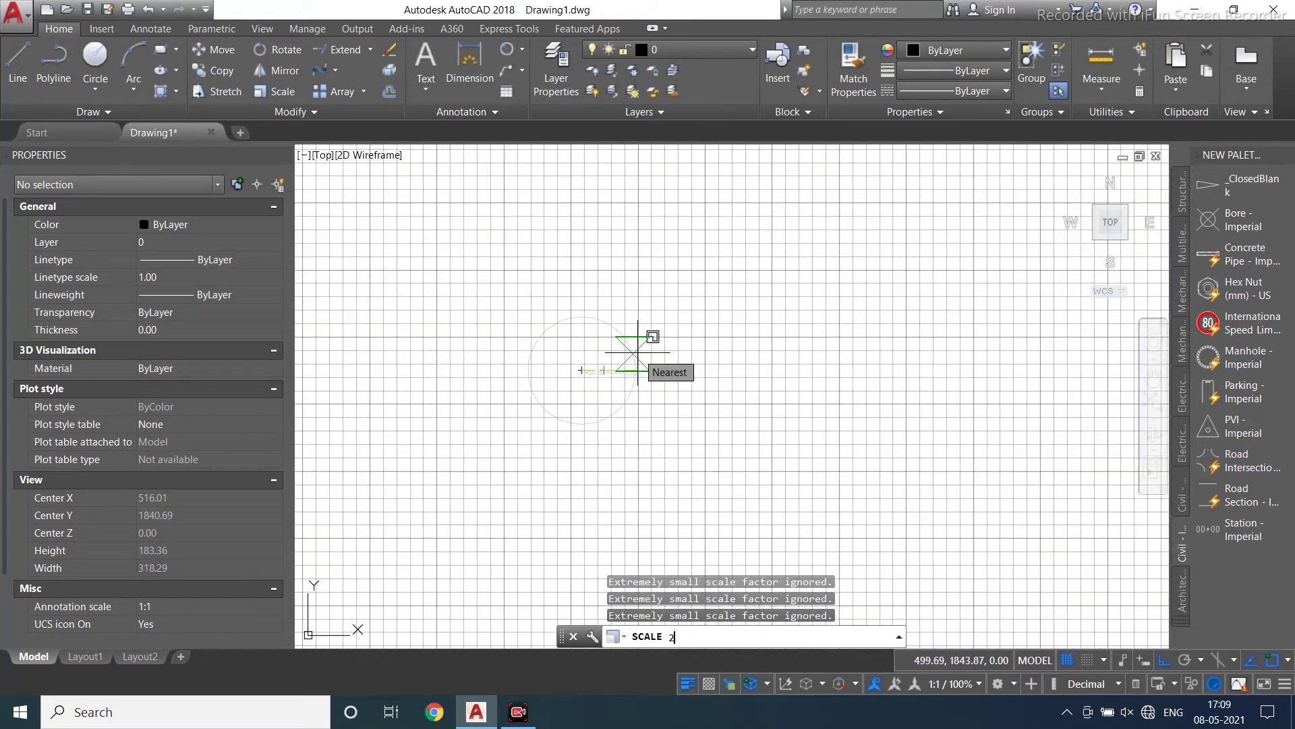
{"action": "type", "text": "2"}
{"action": "key", "text": "Return"}
{"action": "scroll", "coordinate": [638, 352], "scroll_direction": "up", "scroll_amount": 4}
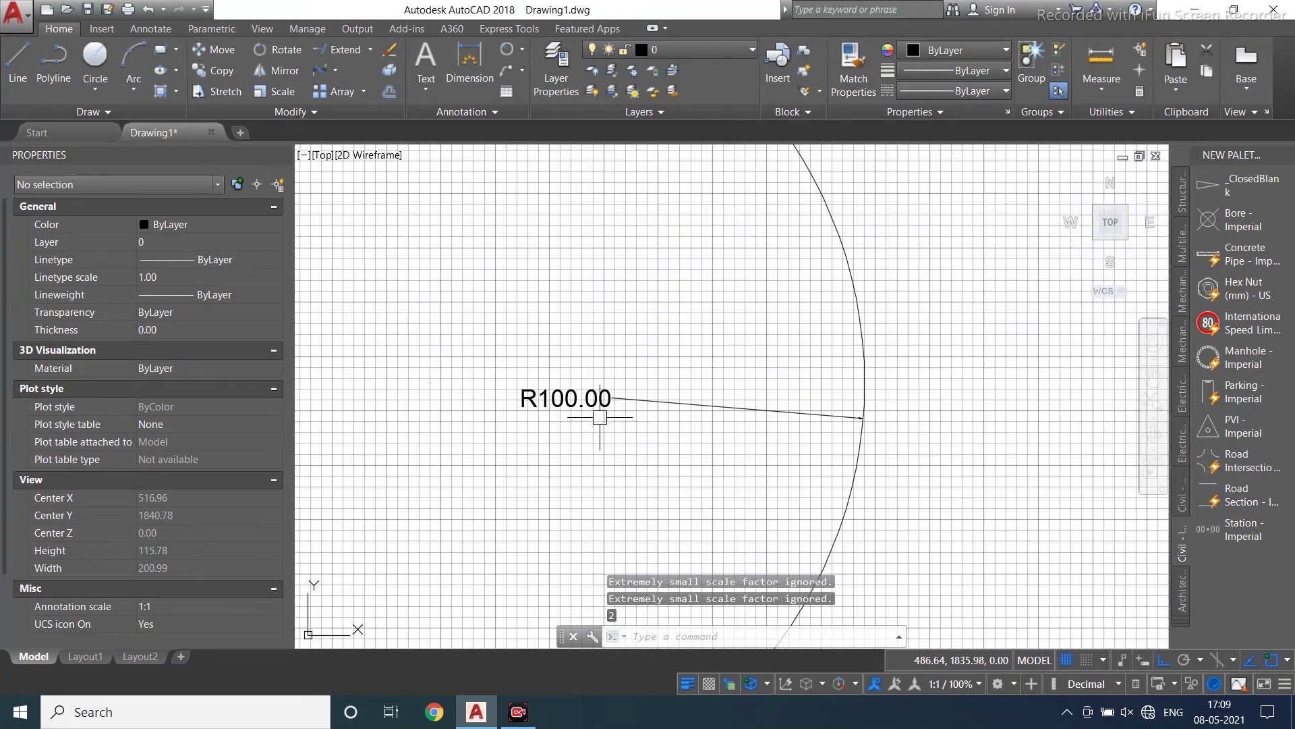
{"action": "scroll", "coordinate": [601, 418], "scroll_direction": "down", "scroll_amount": 6}
{"action": "scroll", "coordinate": [694, 378], "scroll_direction": "up", "scroll_amount": 4}
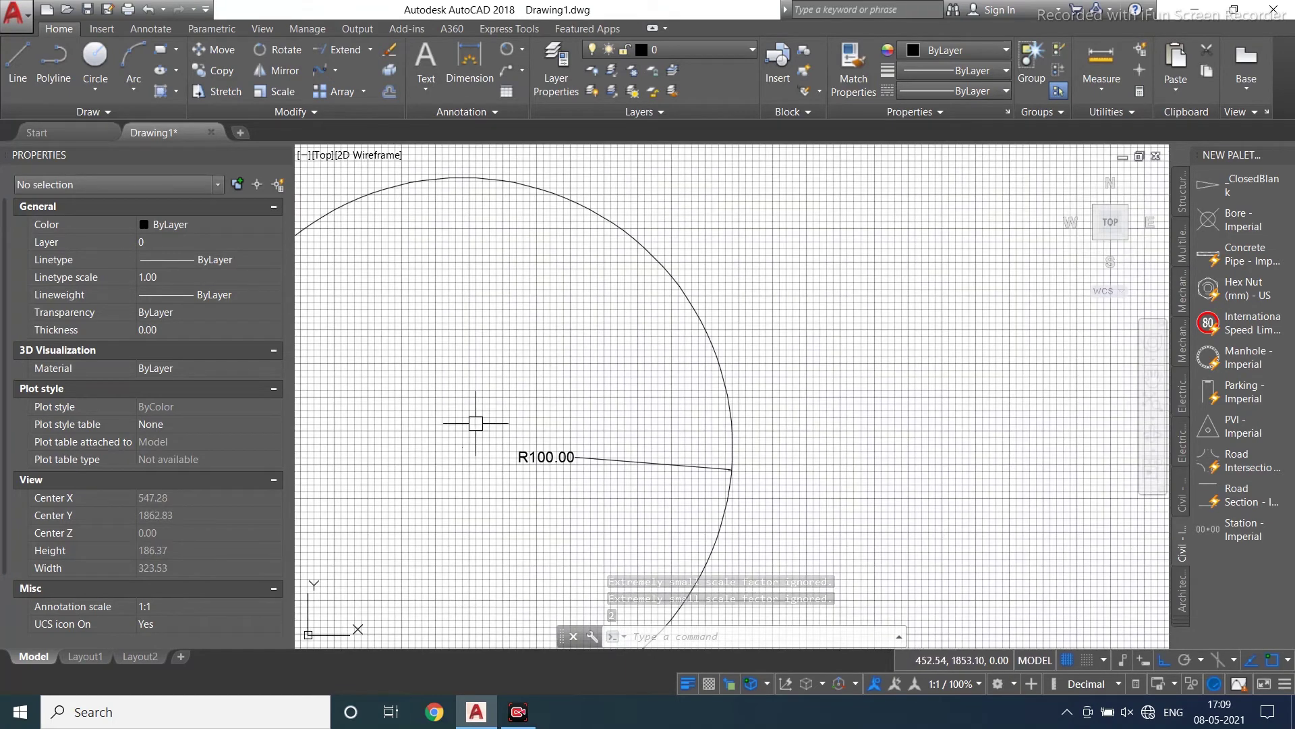
{"action": "scroll", "coordinate": [553, 423], "scroll_direction": "down", "scroll_amount": 2}
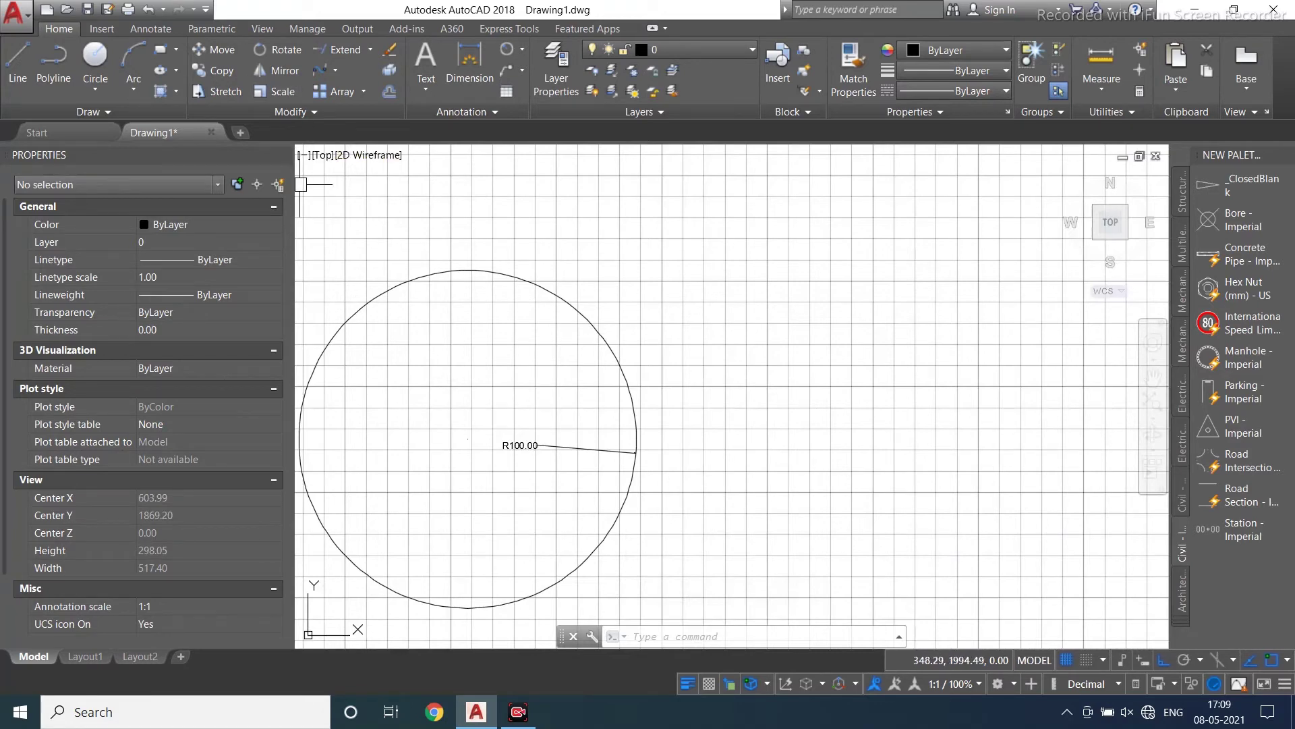
{"action": "scroll", "coordinate": [584, 289], "scroll_direction": "down", "scroll_amount": 4}
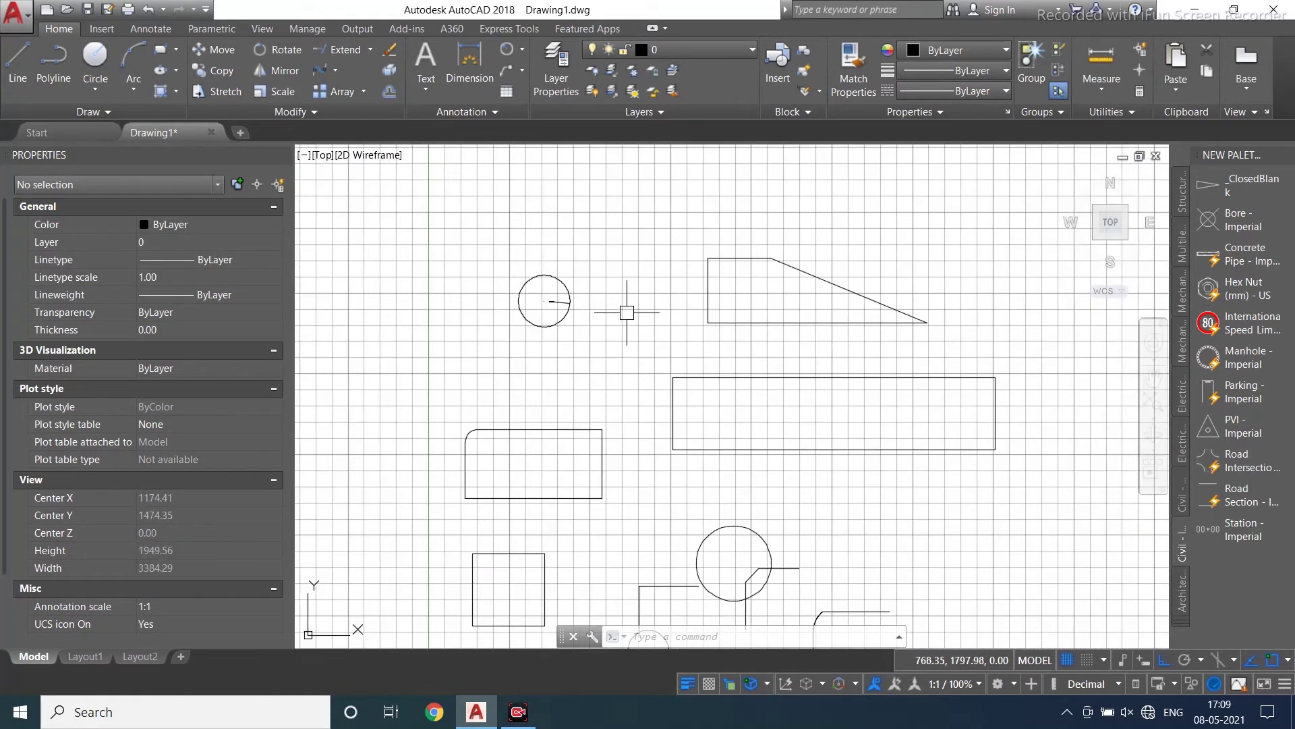
Move the scaled circle and its radius dimension straight up into the empty area above the other shapes.
{"action": "left_click", "coordinate": [364, 93]}
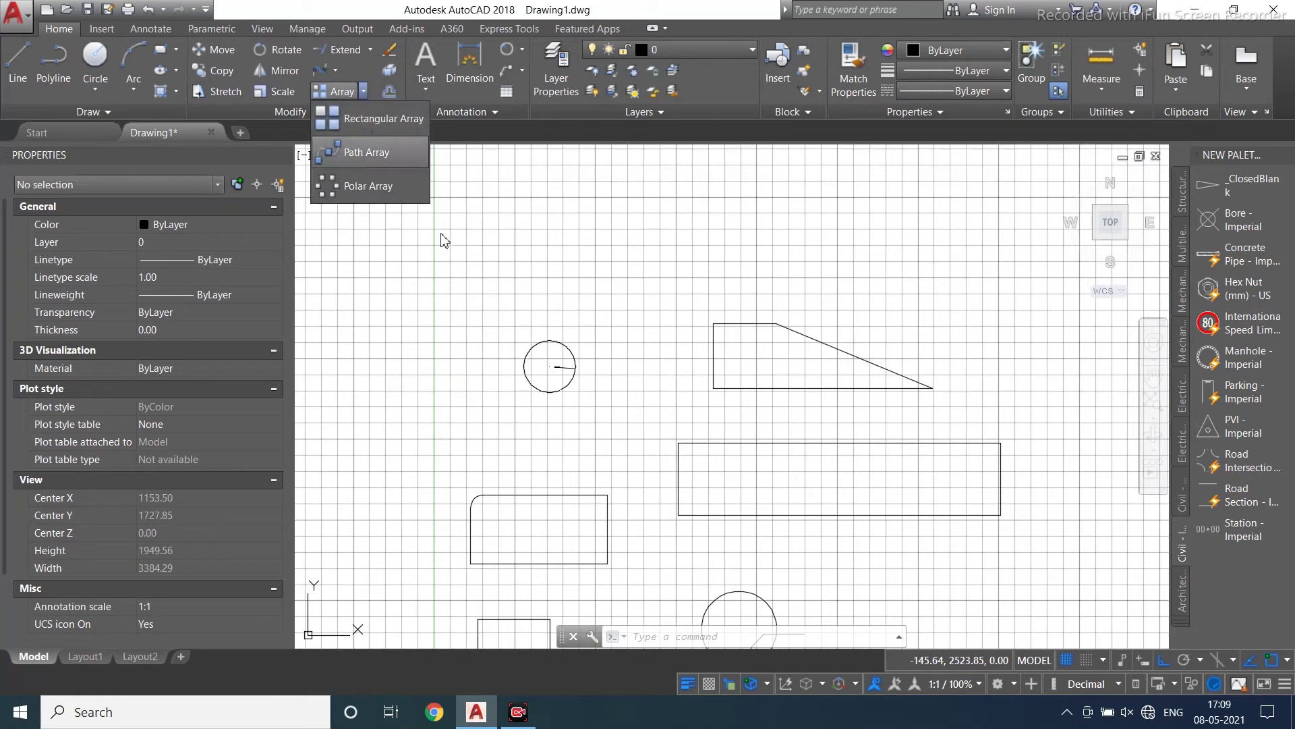
{"action": "scroll", "coordinate": [564, 357], "scroll_direction": "up", "scroll_amount": 4}
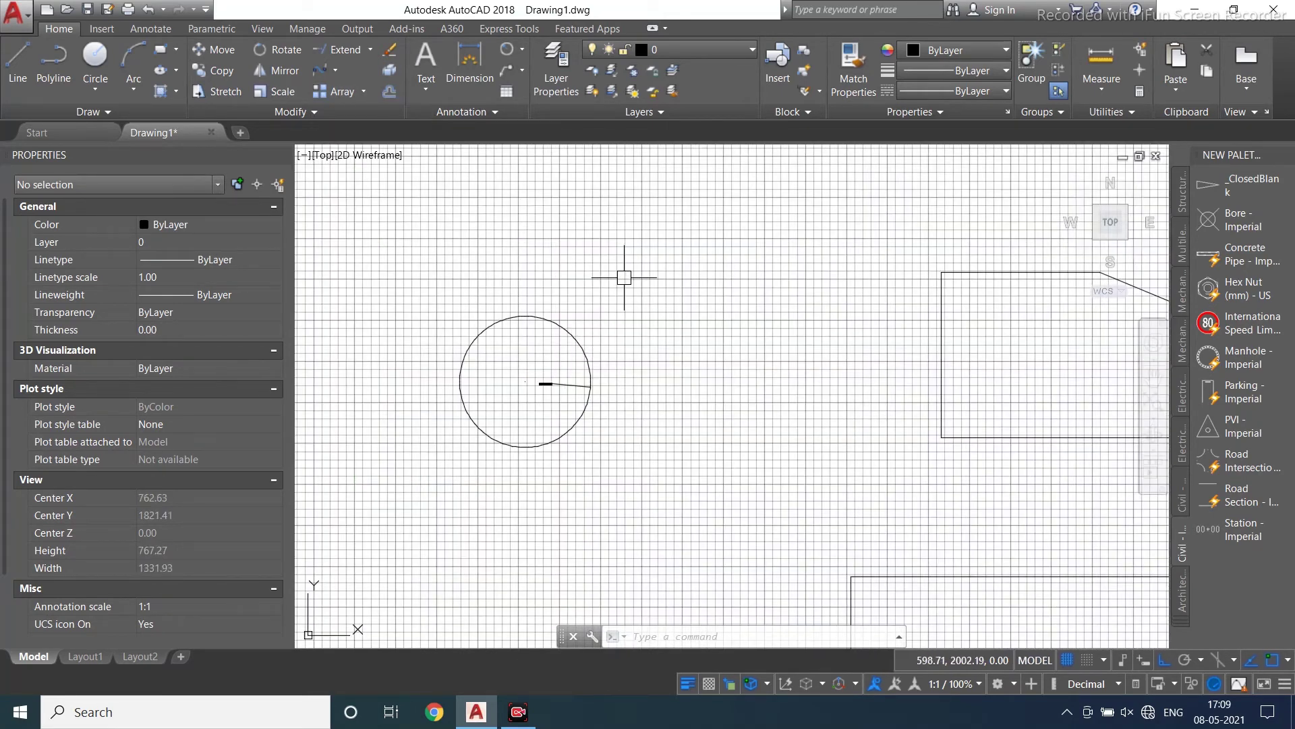
{"action": "left_click", "coordinate": [622, 300]}
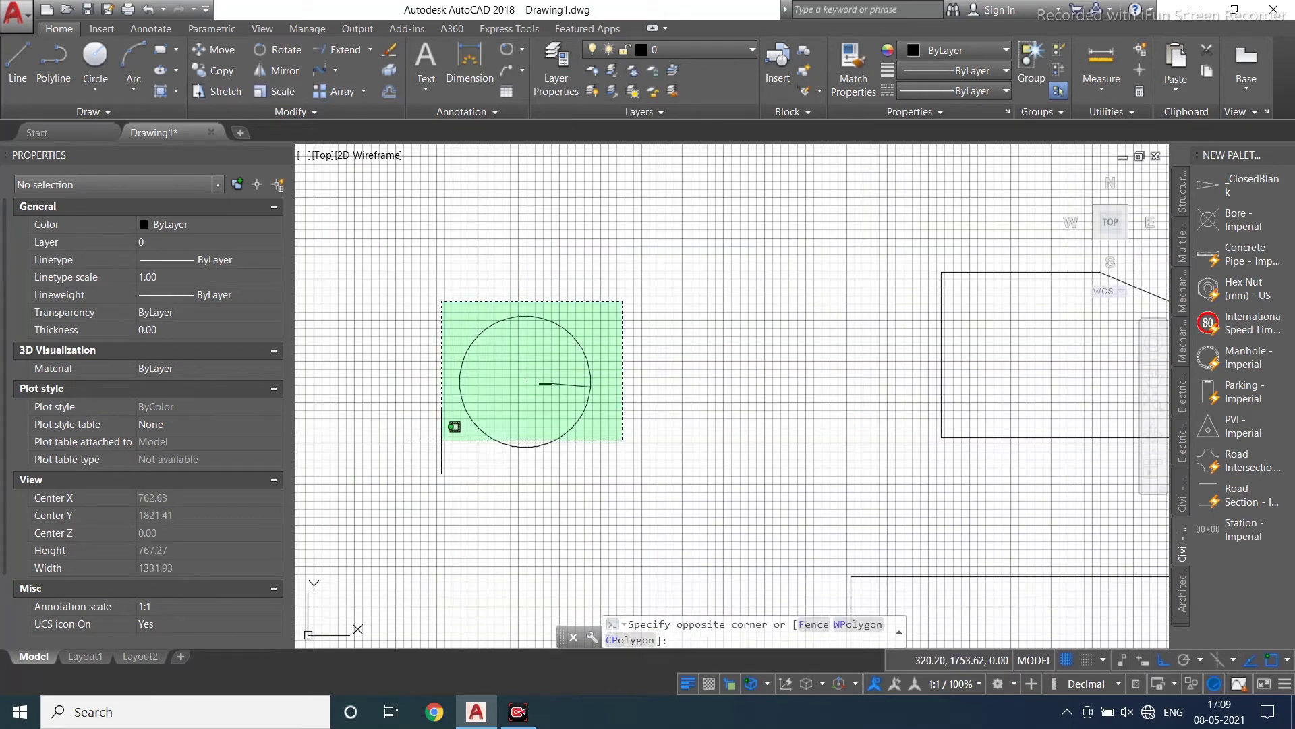
{"action": "scroll", "coordinate": [448, 439], "scroll_direction": "down", "scroll_amount": 5}
{"action": "left_click", "coordinate": [448, 450]}
{"action": "type", "text": "m"}
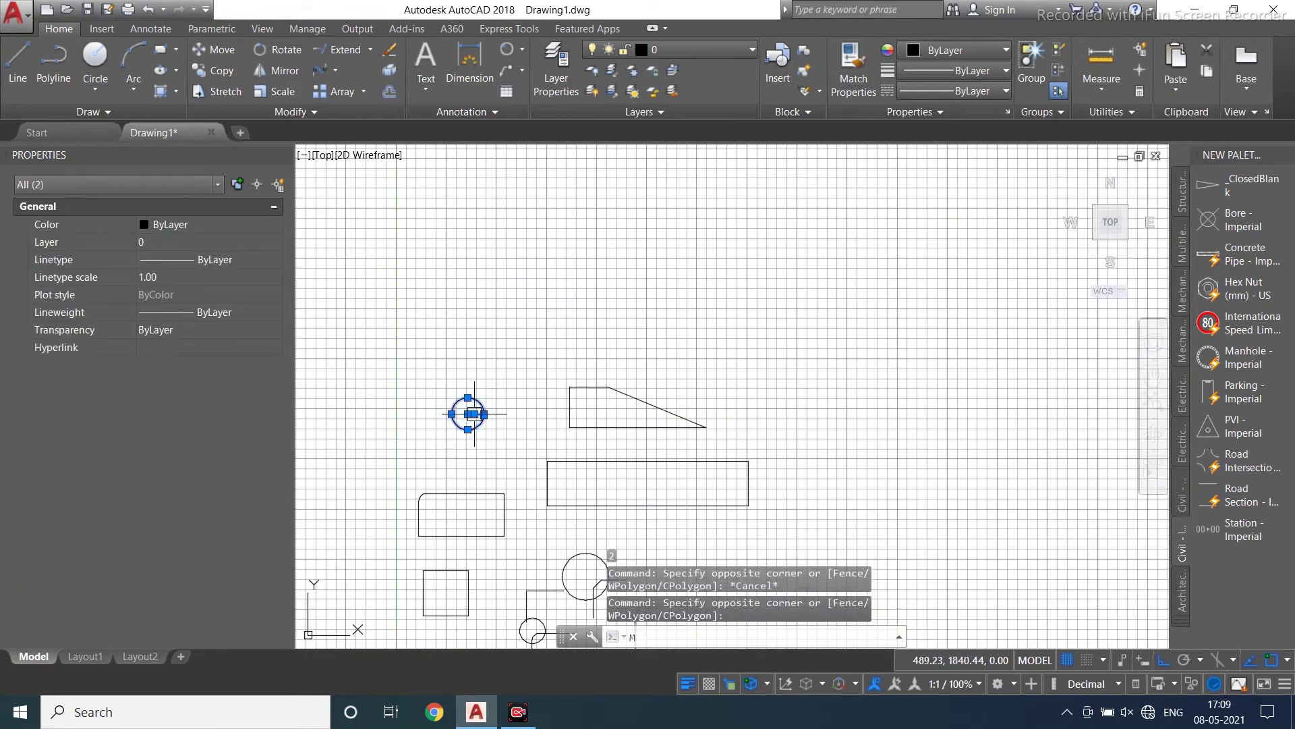
{"action": "key", "text": "Return"}
{"action": "left_click", "coordinate": [464, 413]}
{"action": "key", "text": "Escape"}
{"action": "scroll", "coordinate": [488, 255], "scroll_direction": "up", "scroll_amount": 3}
Create a rectangular array from the circle and its radius dimension, and set the number of rows to 4.
{"action": "left_click", "coordinate": [525, 254]}
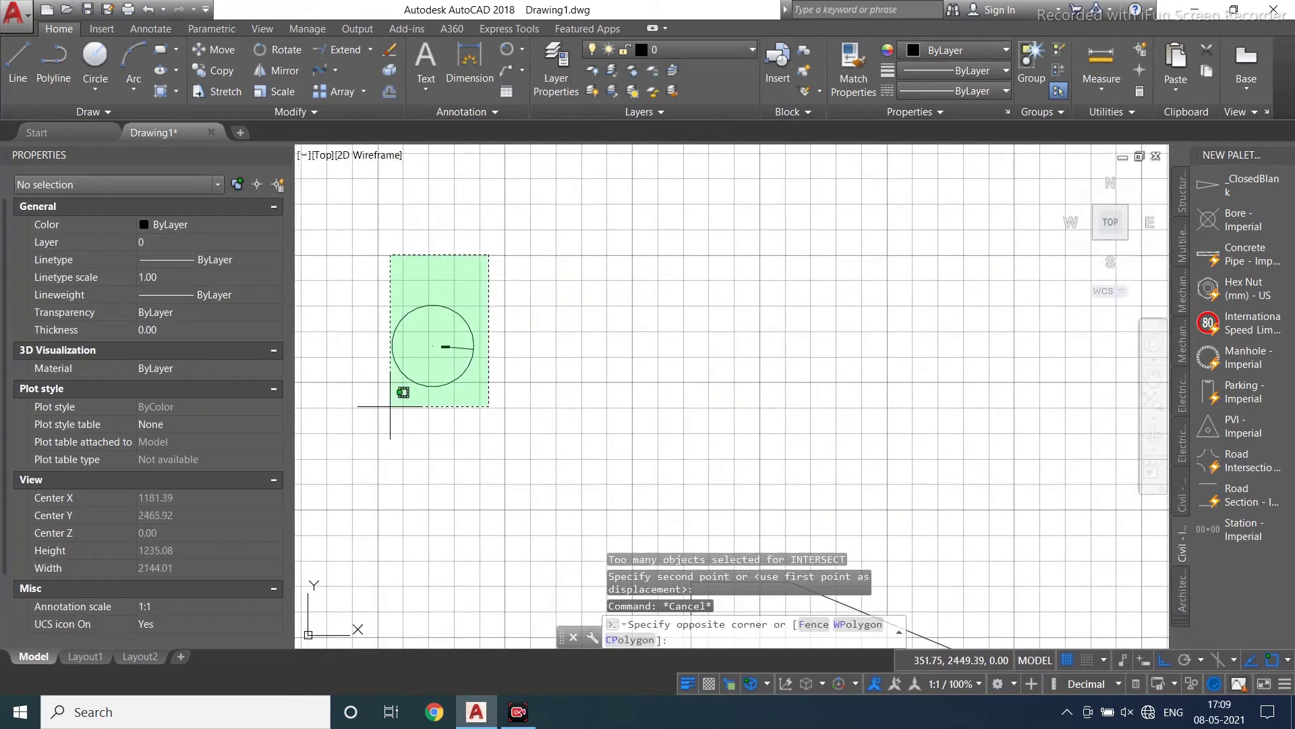
{"action": "left_click", "coordinate": [377, 421]}
{"action": "left_click", "coordinate": [337, 95]}
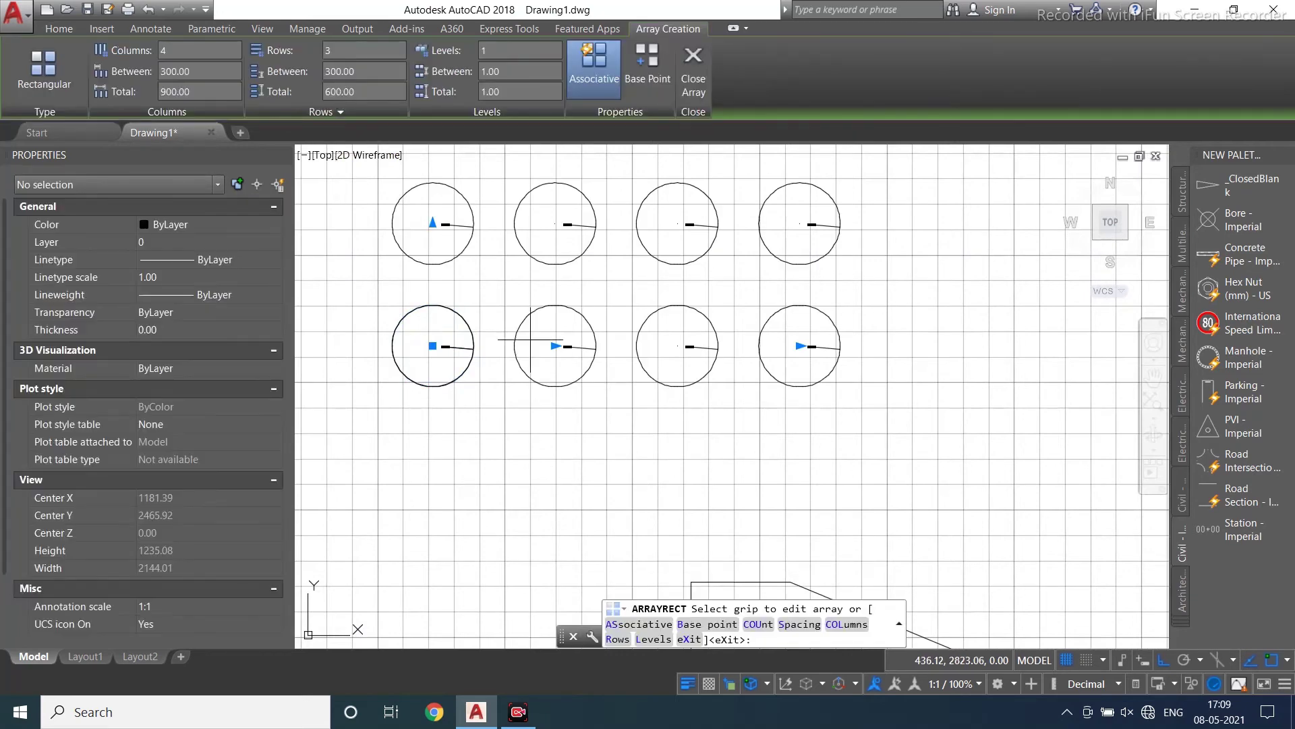
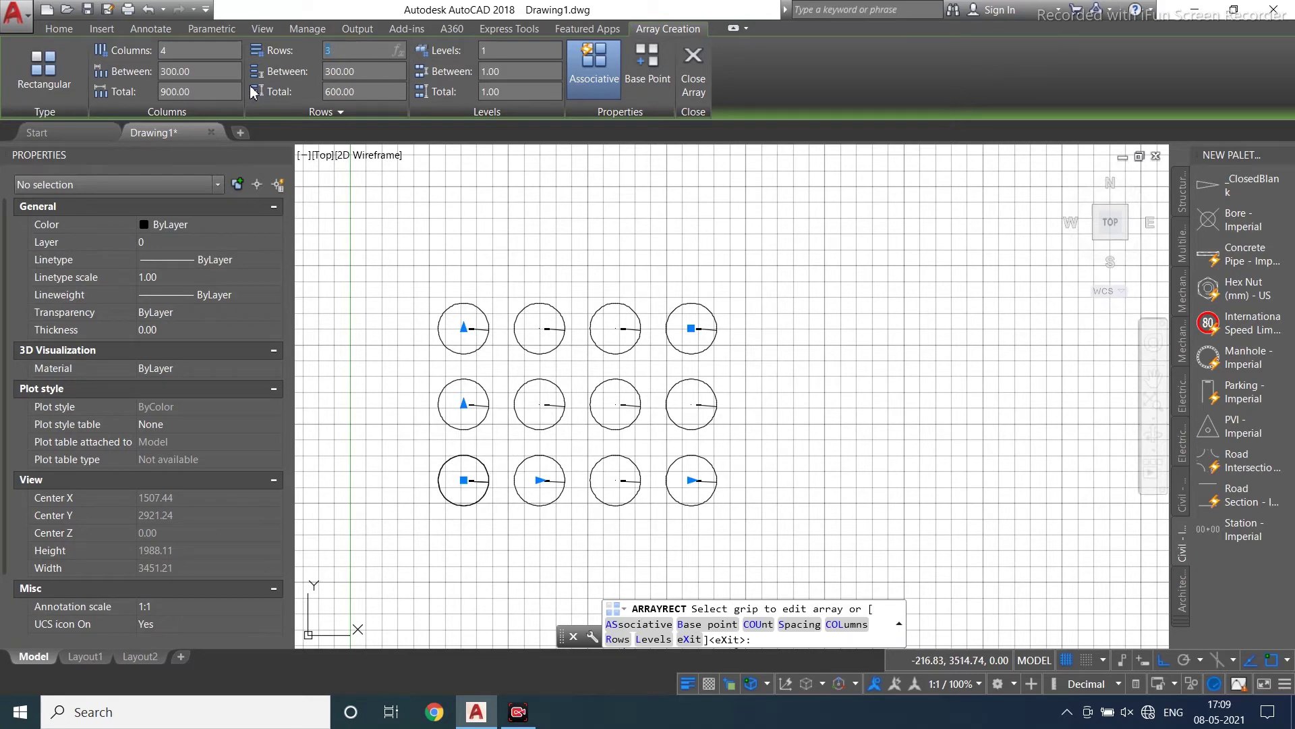
{"action": "key", "text": "Return"}
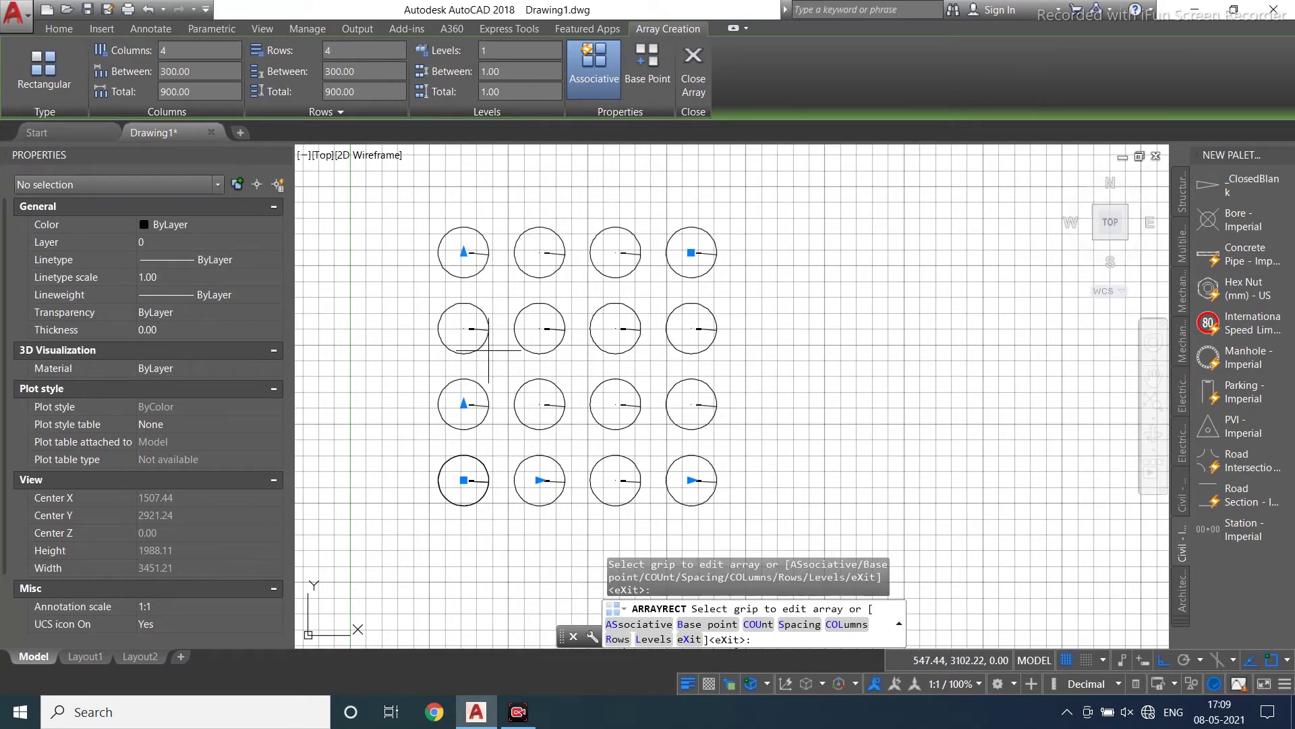
{"action": "scroll", "coordinate": [489, 350], "scroll_direction": "down", "scroll_amount": 1}
{"action": "scroll", "coordinate": [503, 331], "scroll_direction": "up", "scroll_amount": 1}
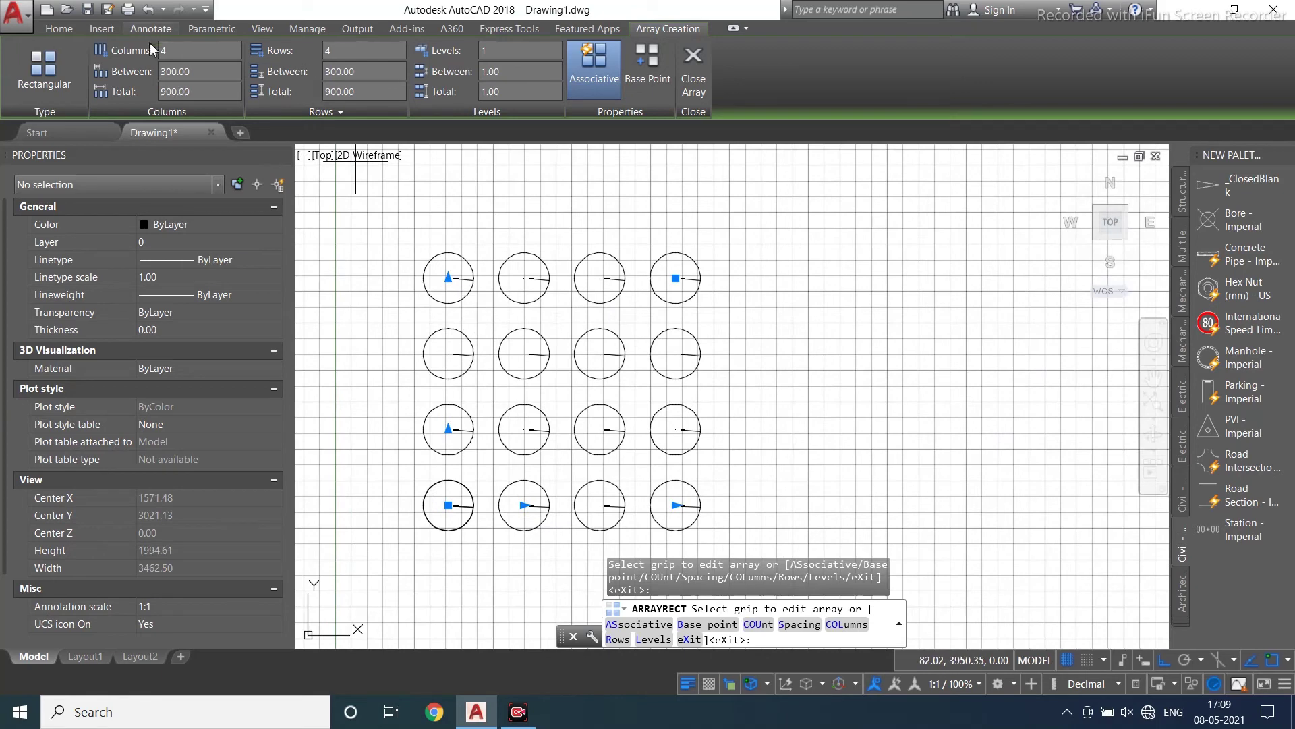
Set the array's number of columns to 3 and finish the array.
{"action": "scroll", "coordinate": [428, 398], "scroll_direction": "down", "scroll_amount": 2}
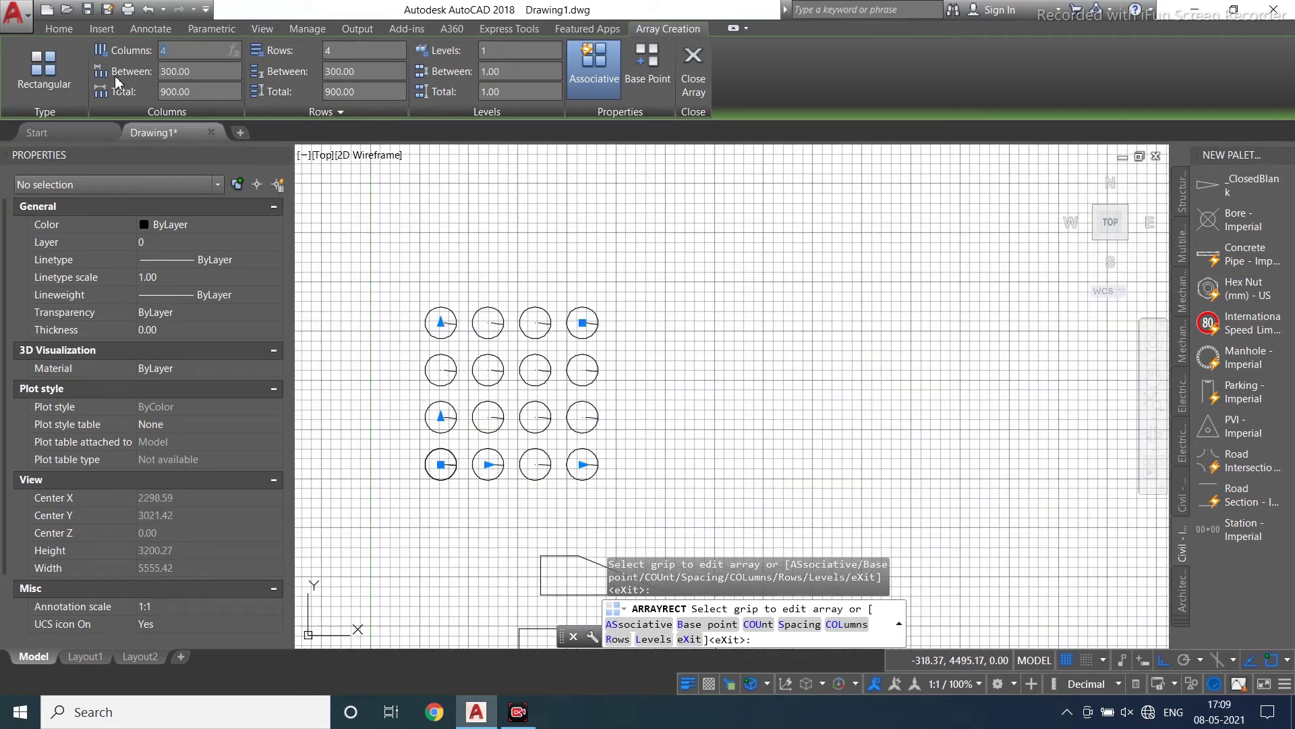
{"action": "type", "text": "3"}
{"action": "key", "text": "Return"}
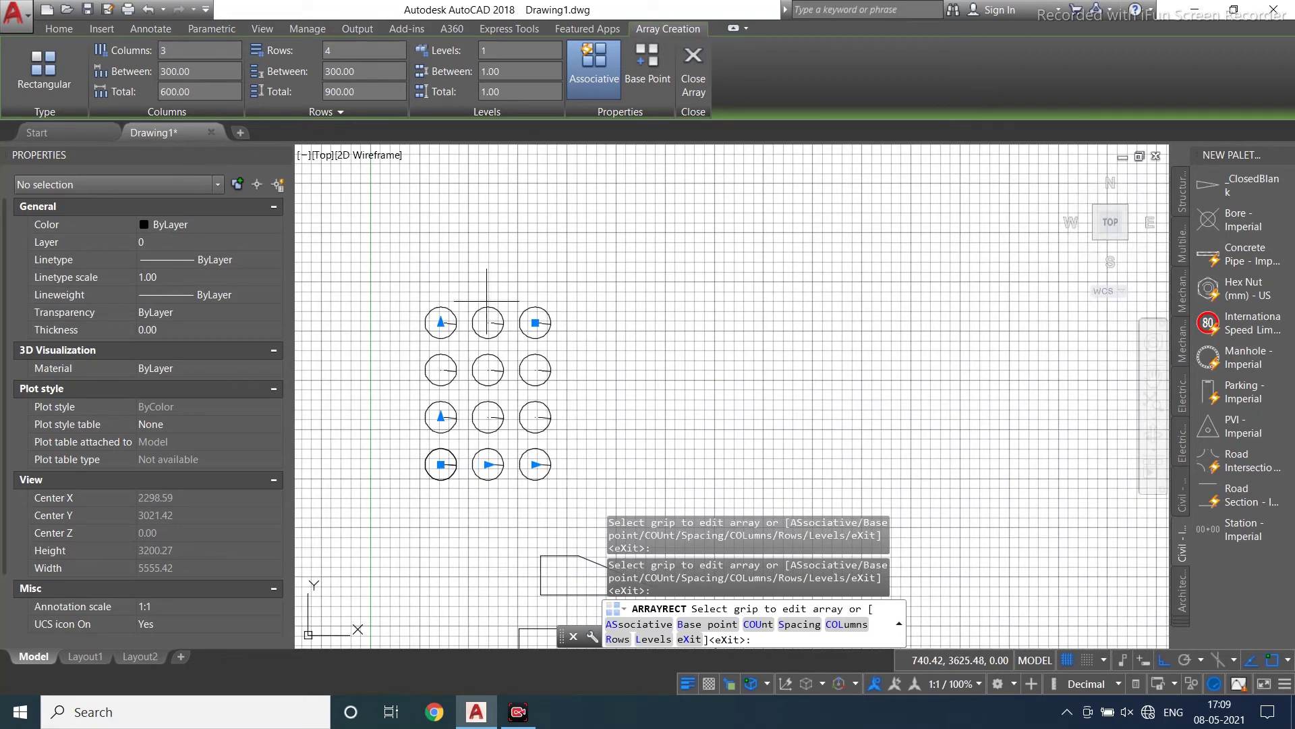
{"action": "middle_click_drag", "start_coordinate": [577, 465], "coordinate": [629, 402]}
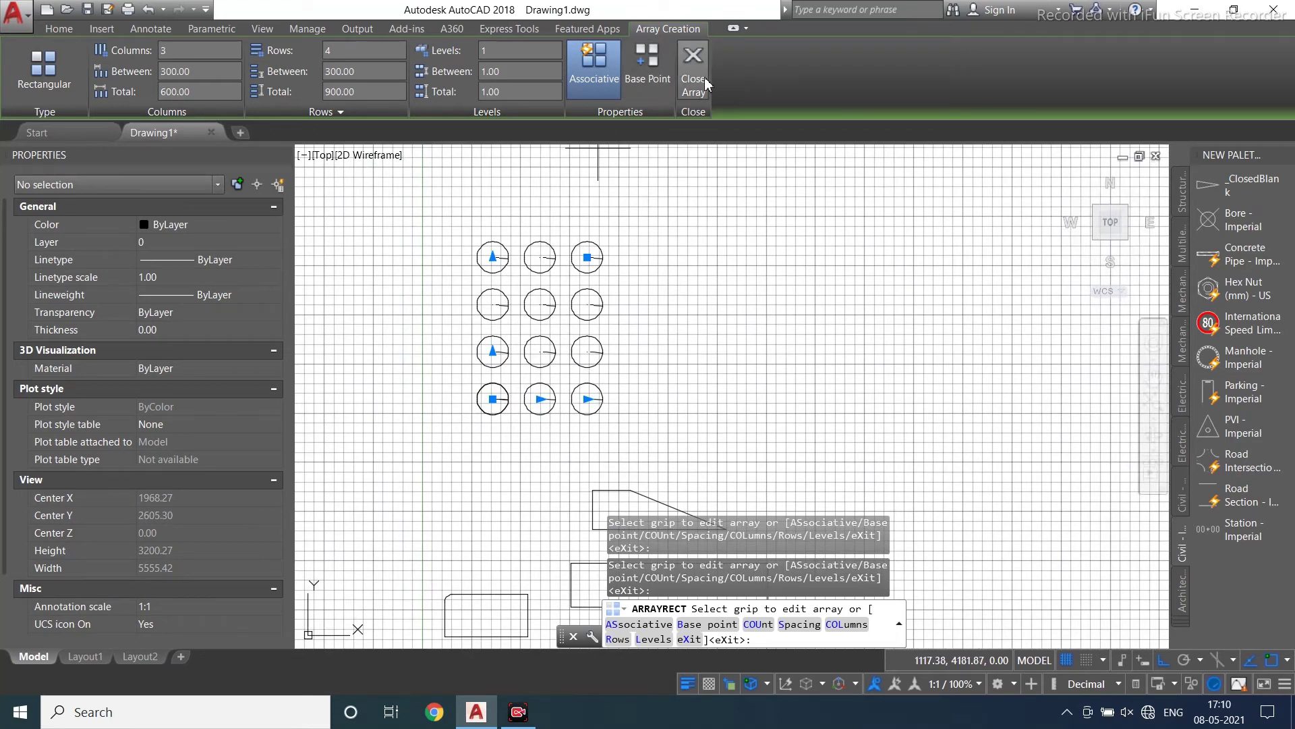
{"action": "left_click", "coordinate": [703, 84]}
{"action": "scroll", "coordinate": [574, 378], "scroll_direction": "down", "scroll_amount": 3}
{"action": "scroll", "coordinate": [445, 351], "scroll_direction": "up", "scroll_amount": 3}
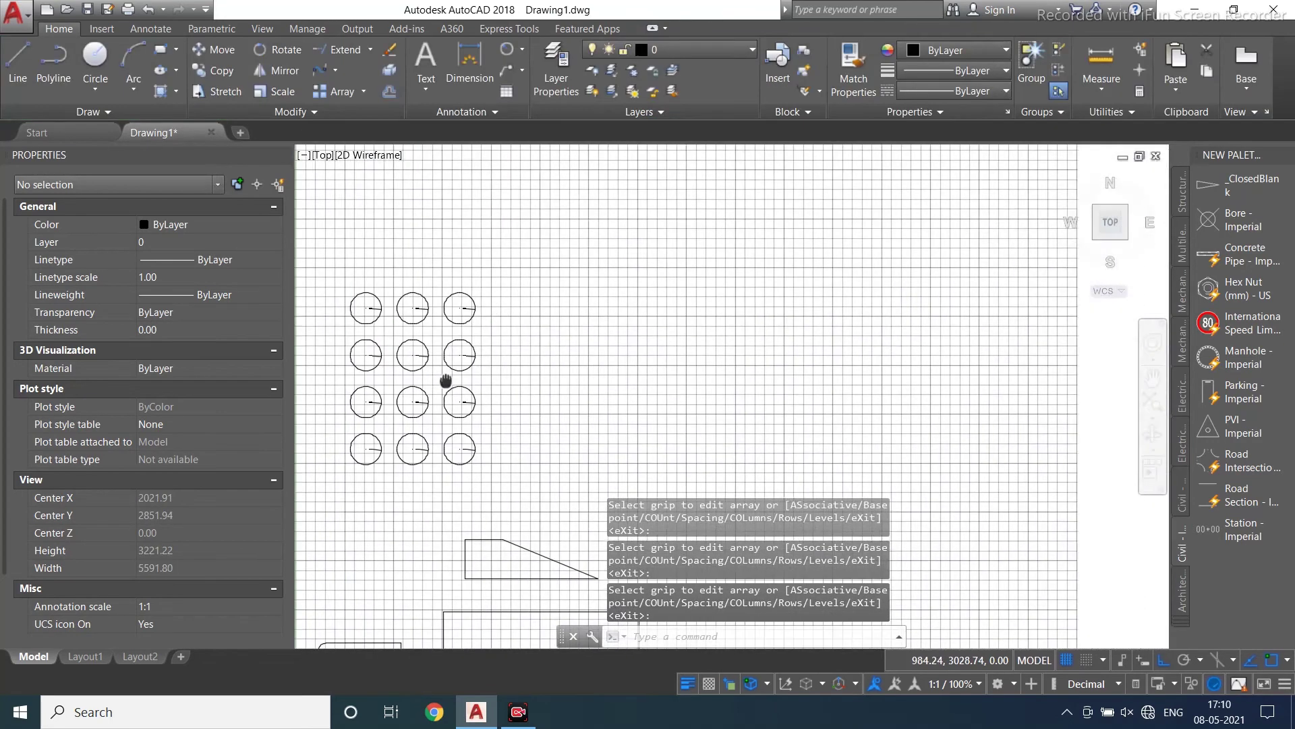
{"action": "scroll", "coordinate": [509, 242], "scroll_direction": "down", "scroll_amount": 2}
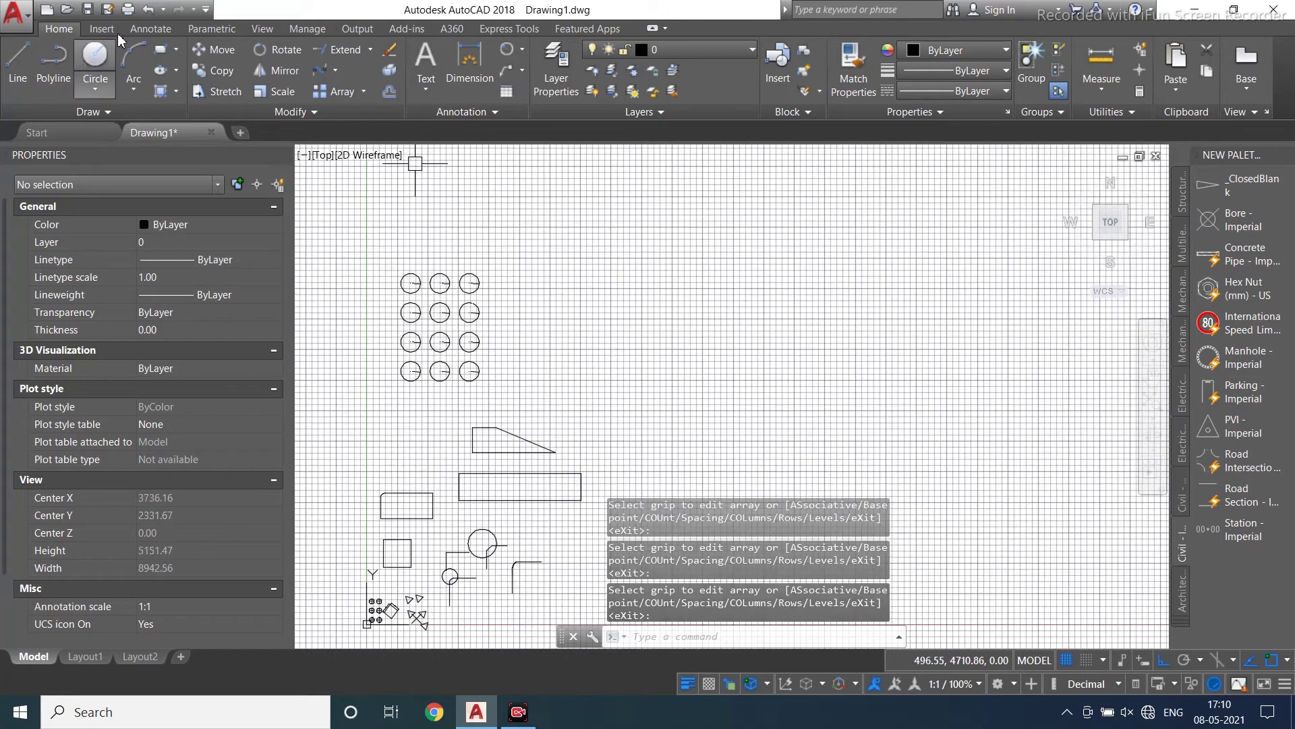
Draw a small horizontal rectangle in the empty area to the right of the circle array.
{"action": "left_click", "coordinate": [160, 50]}
{"action": "scroll", "coordinate": [427, 376], "scroll_direction": "up", "scroll_amount": 4}
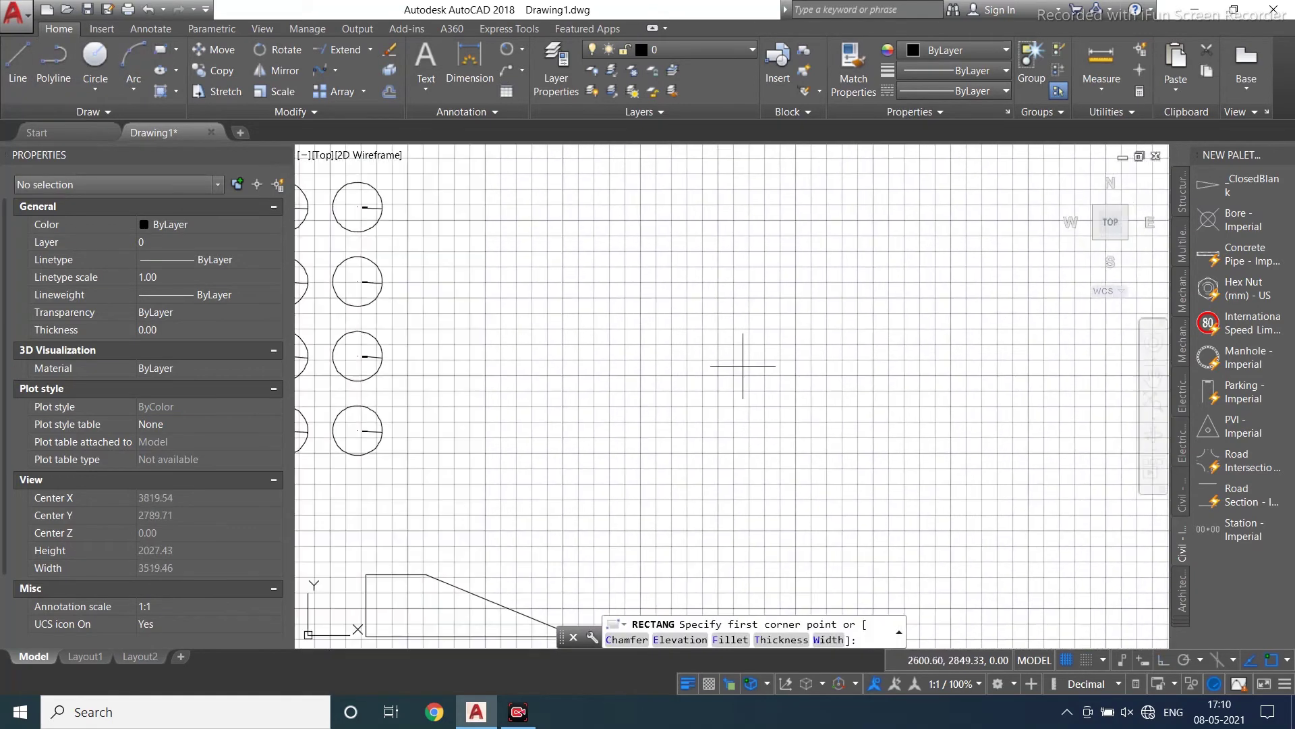
{"action": "left_click", "coordinate": [493, 329]}
{"action": "left_click", "coordinate": [630, 409]}
{"action": "middle_click_drag", "start_coordinate": [523, 358], "coordinate": [551, 419]}
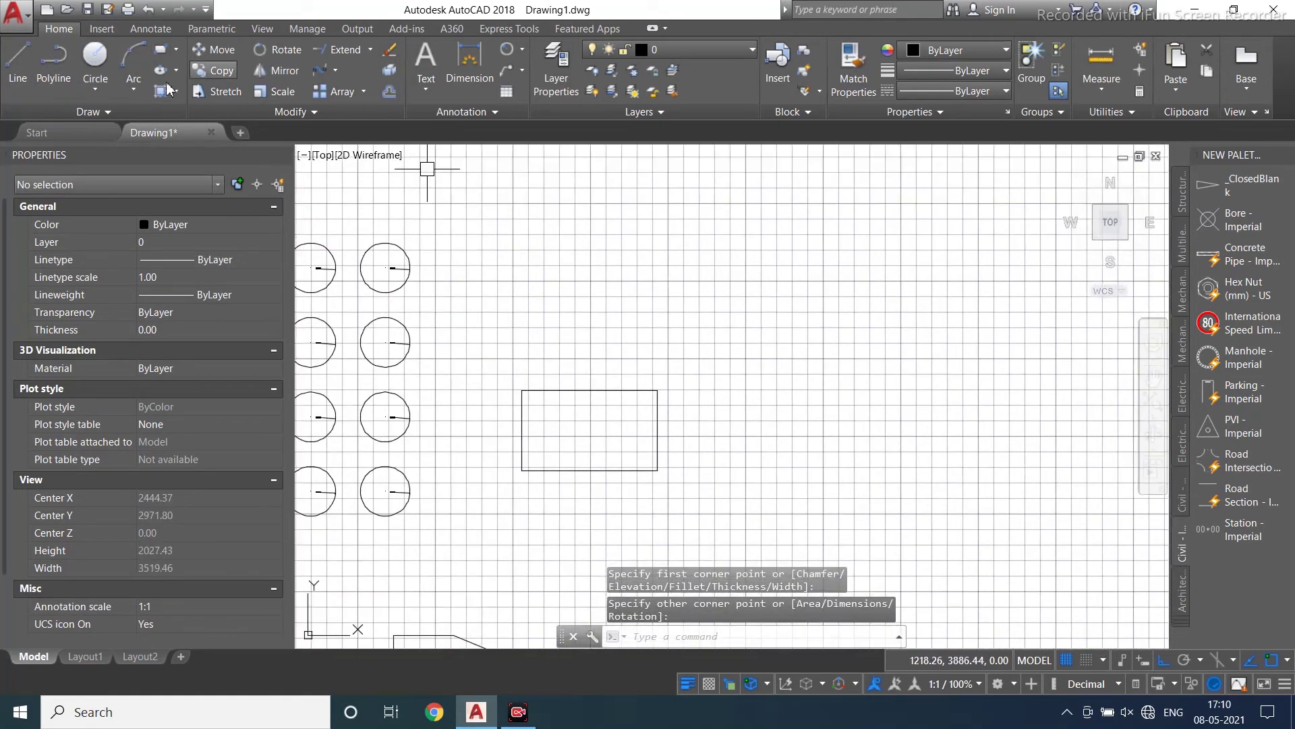
Draw a closed right-angled triangle with lines in the empty area to the right of the tapered shape, its right angle at the lower left.
{"action": "left_click", "coordinate": [17, 64]}
{"action": "middle_click_drag", "start_coordinate": [385, 471], "coordinate": [415, 266]}
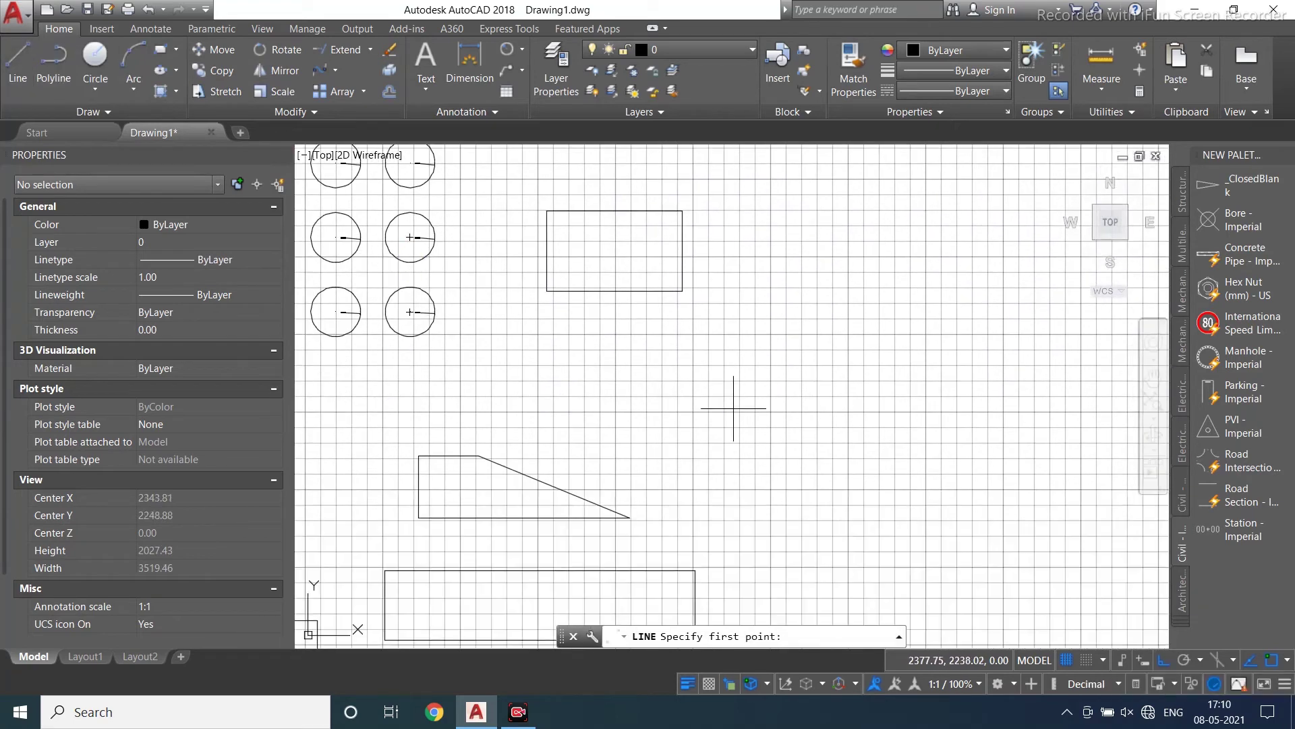
{"action": "scroll", "coordinate": [658, 506], "scroll_direction": "down", "scroll_amount": 4}
{"action": "middle_click_drag", "start_coordinate": [857, 486], "coordinate": [567, 437]}
{"action": "left_click", "coordinate": [493, 438]}
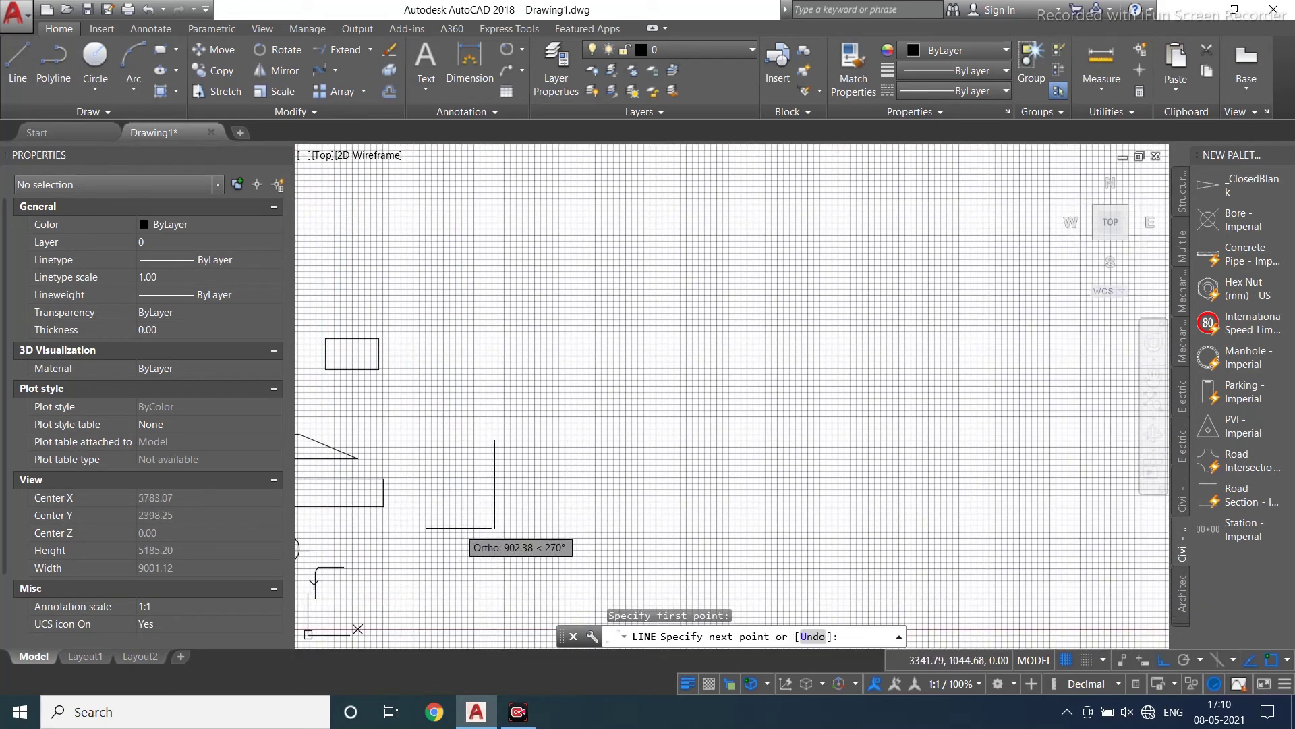
{"action": "left_click", "coordinate": [515, 498]}
{"action": "scroll", "coordinate": [558, 476], "scroll_direction": "up", "scroll_amount": 4}
{"action": "left_click", "coordinate": [558, 478]}
{"action": "left_click", "coordinate": [395, 382]}
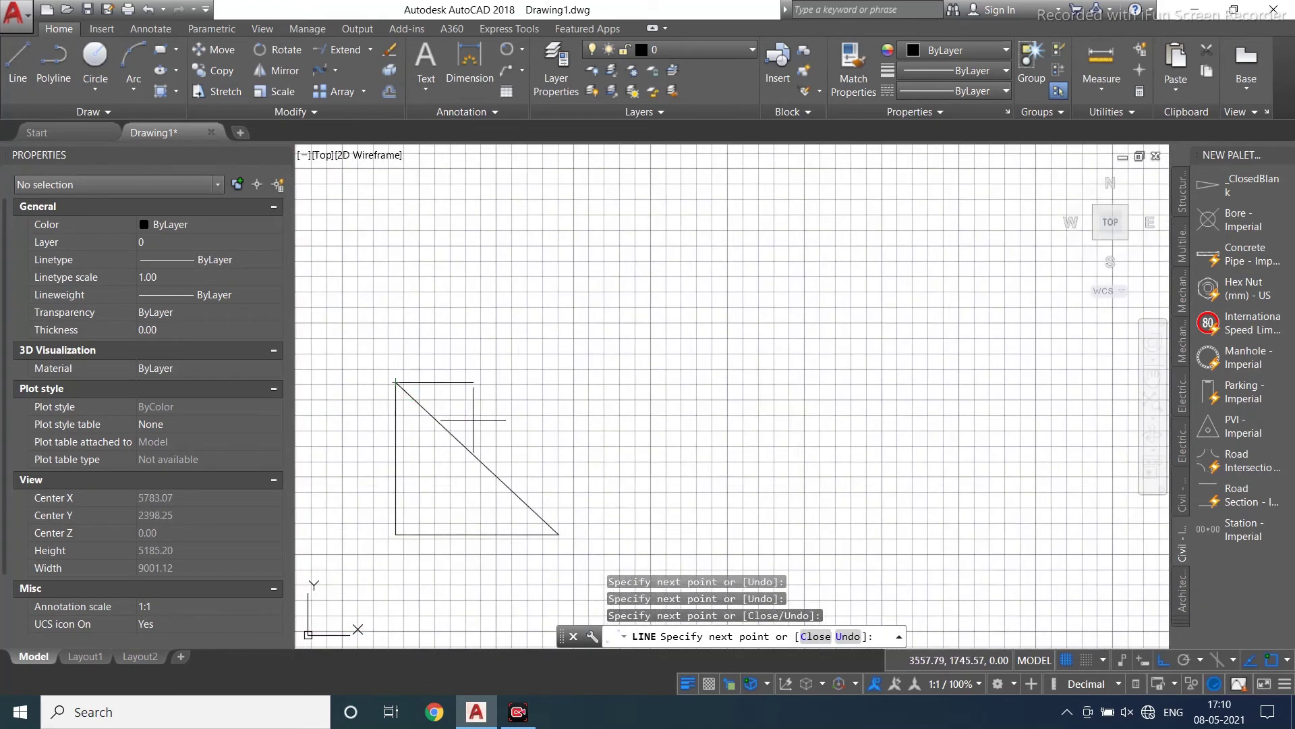
{"action": "scroll", "coordinate": [559, 405], "scroll_direction": "down", "scroll_amount": 4}
{"action": "key", "text": "Escape"}
{"action": "middle_click_drag", "start_coordinate": [418, 392], "coordinate": [632, 382]}
{"action": "scroll", "coordinate": [616, 297], "scroll_direction": "up", "scroll_amount": 4}
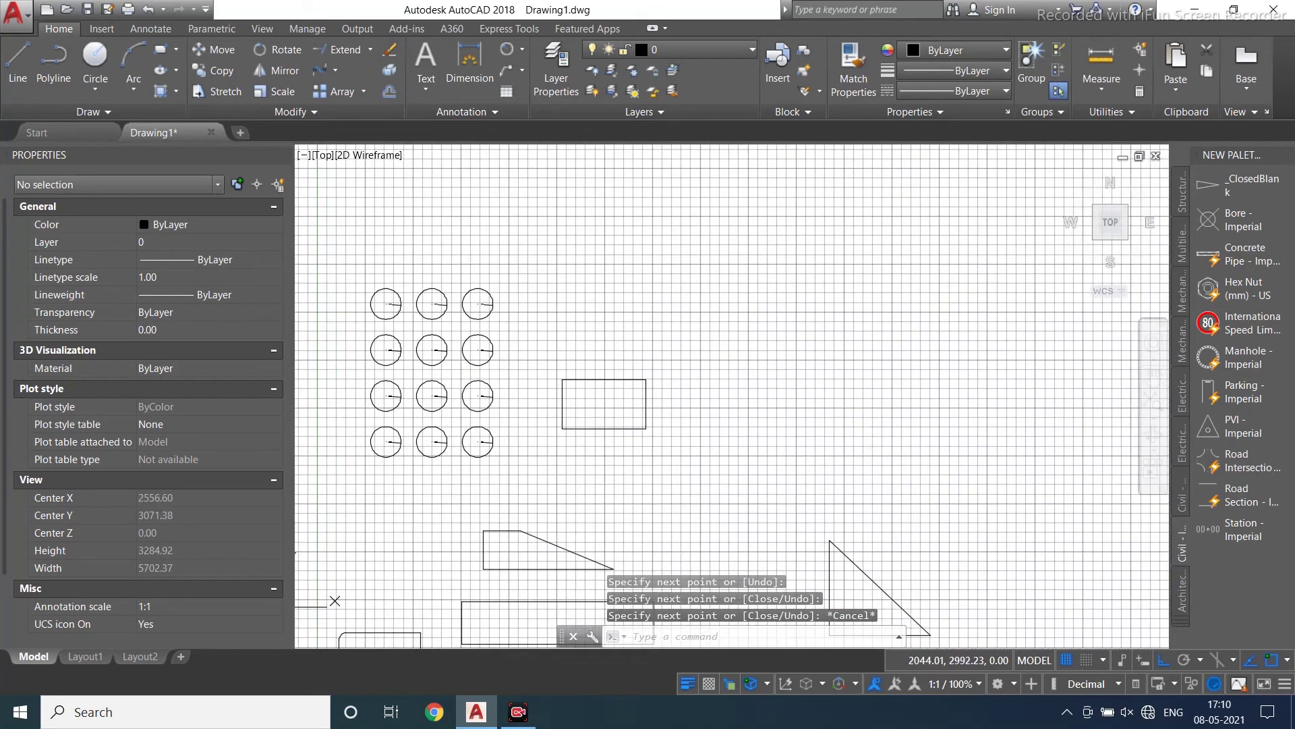
{"action": "left_click", "coordinate": [671, 318]}
{"action": "left_click", "coordinate": [541, 488]}
{"action": "key", "text": "Escape"}
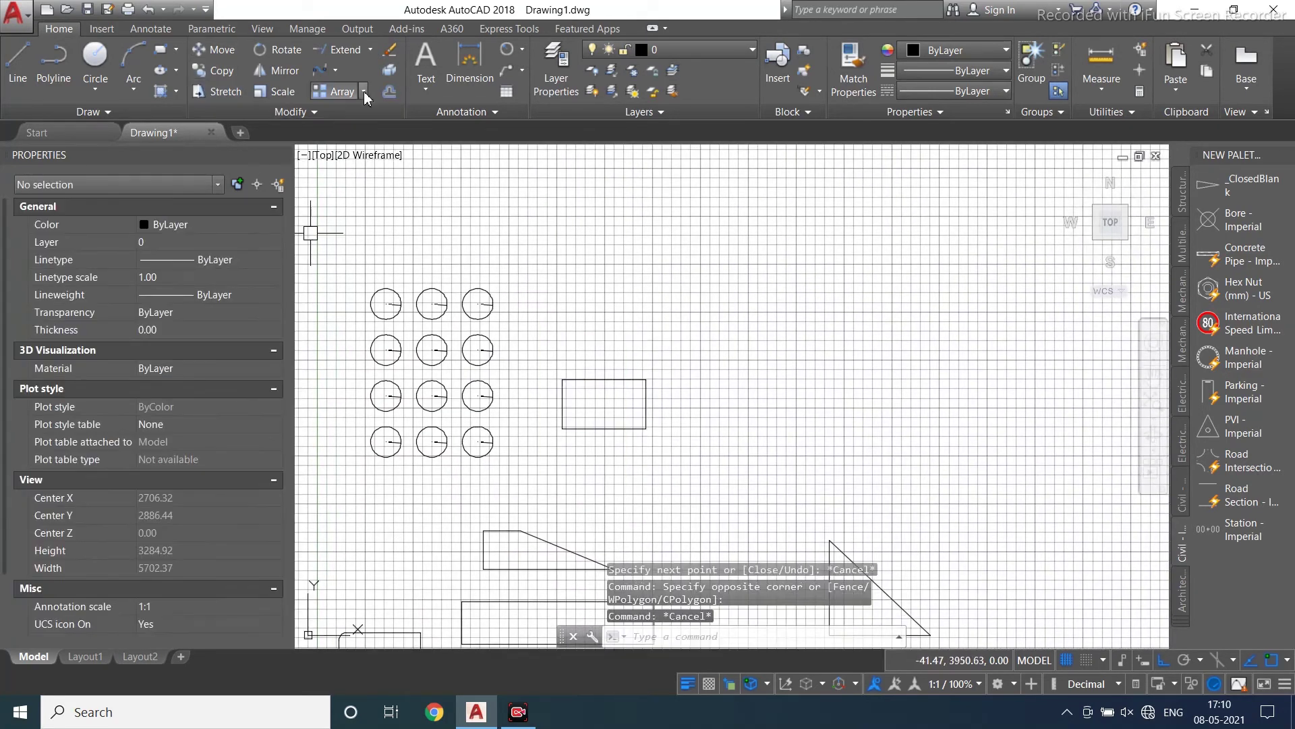
{"action": "left_click", "coordinate": [362, 91]}
{"action": "left_click", "coordinate": [374, 154]}
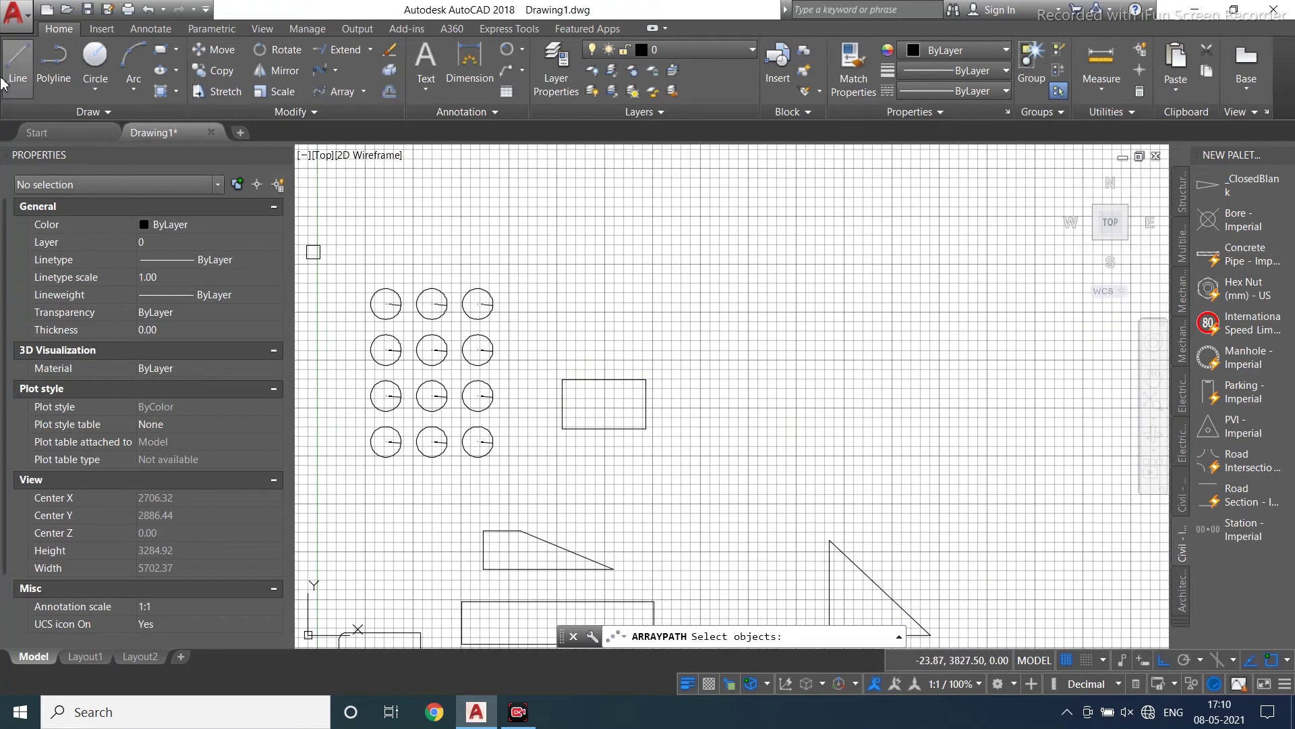
Draw a stepped polyline of five segments descending to the right, alternating horizontal and vertical, in the empty area above the triangle.
{"action": "left_click", "coordinate": [46, 72]}
{"action": "scroll", "coordinate": [209, 345], "scroll_direction": "down", "scroll_amount": 2}
{"action": "middle_click_drag", "start_coordinate": [971, 365], "coordinate": [890, 365]}
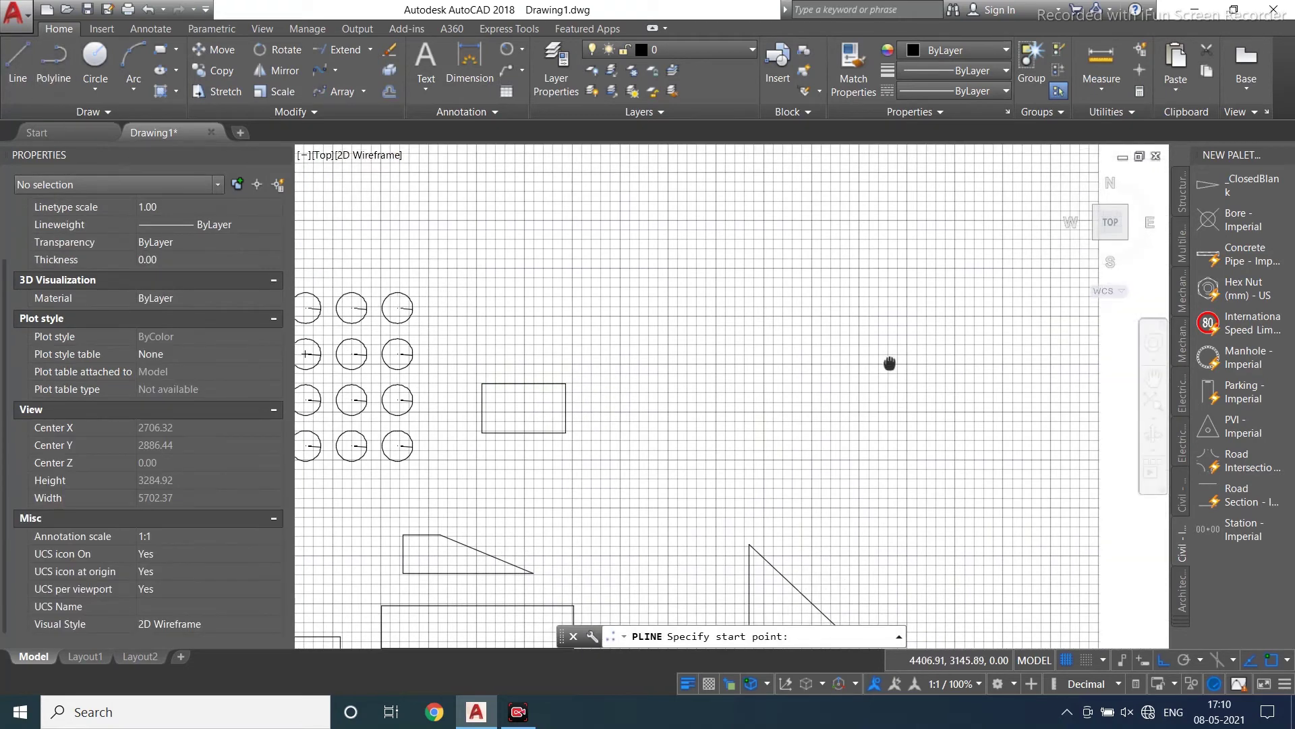
{"action": "scroll", "coordinate": [572, 407], "scroll_direction": "down", "scroll_amount": 2}
{"action": "left_click", "coordinate": [455, 302]}
{"action": "left_click", "coordinate": [613, 303]}
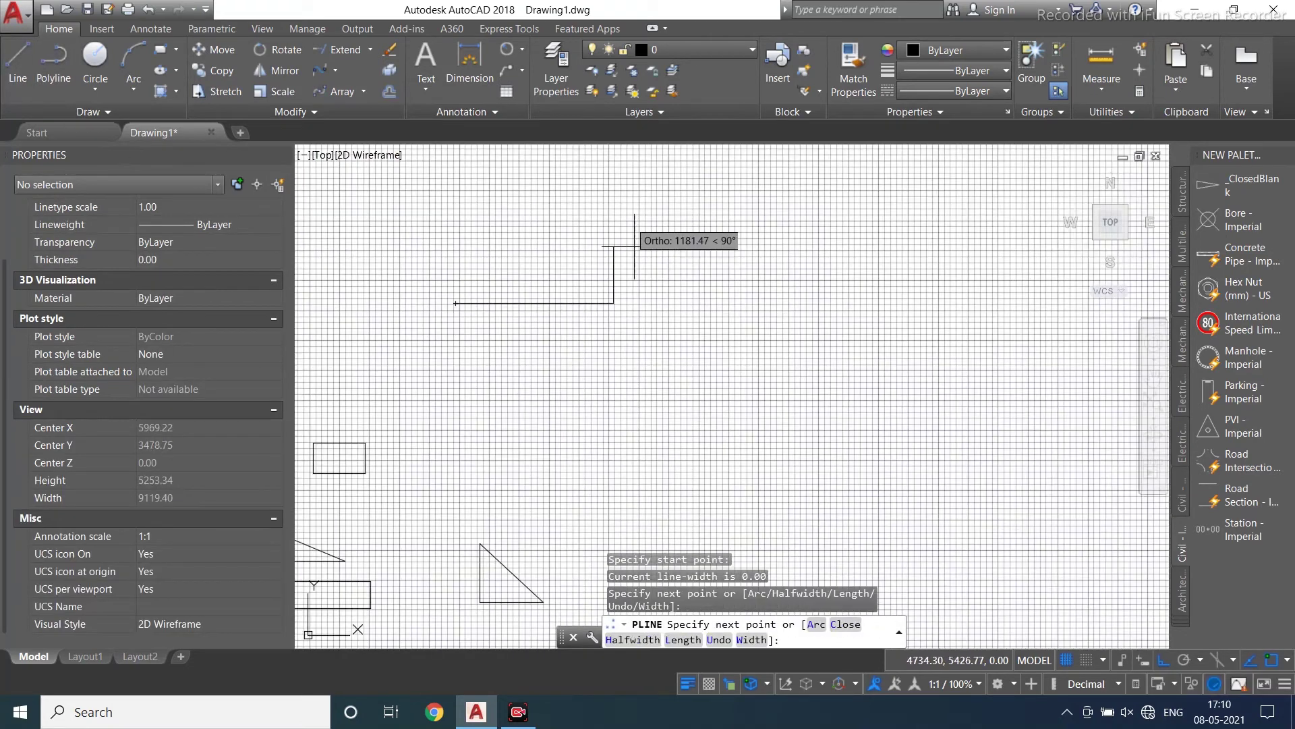
{"action": "left_click", "coordinate": [613, 437]}
{"action": "left_click", "coordinate": [834, 437]}
{"action": "left_click", "coordinate": [835, 511]}
{"action": "middle_click_drag", "start_coordinate": [941, 496], "coordinate": [895, 424]}
{"action": "left_click", "coordinate": [925, 439]}
{"action": "key", "text": "Escape"}
{"action": "middle_click_drag", "start_coordinate": [339, 408], "coordinate": [478, 409]}
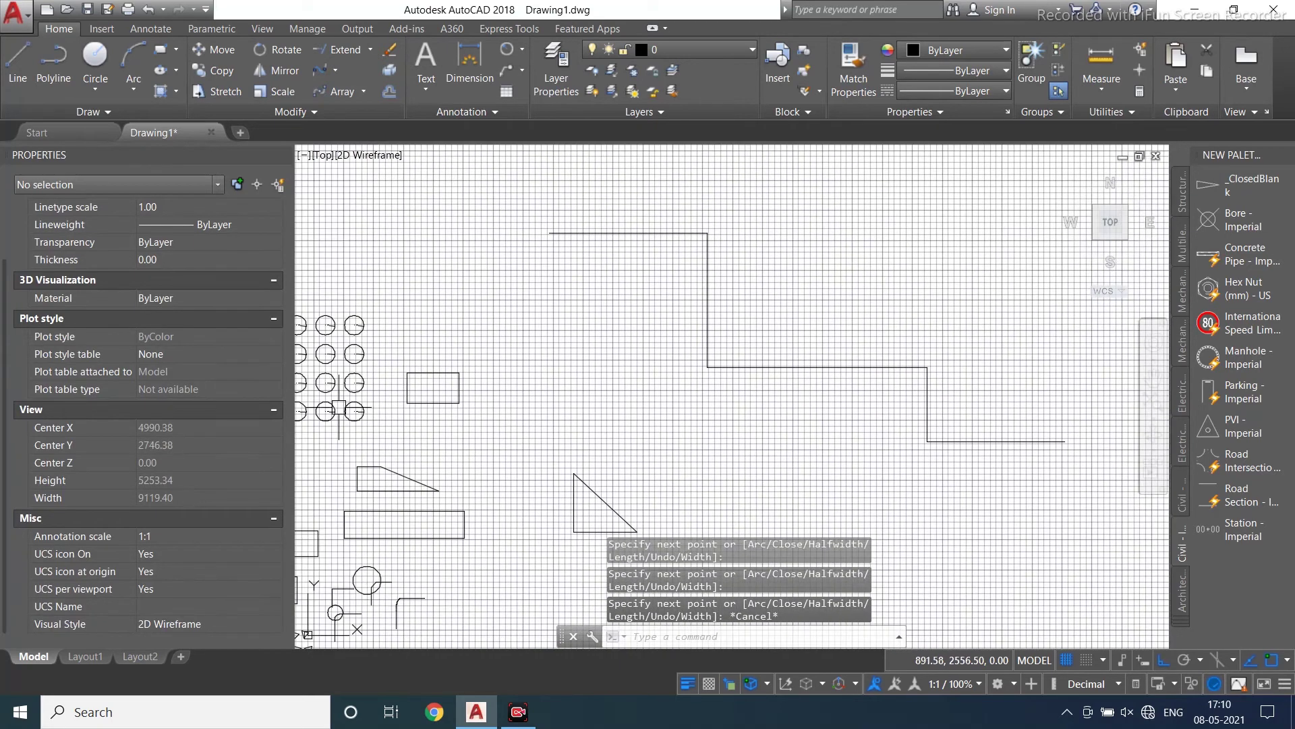
{"action": "left_click", "coordinate": [441, 371]}
{"action": "key", "text": "Escape"}
{"action": "left_click", "coordinate": [608, 232]}
{"action": "key", "text": "Escape"}
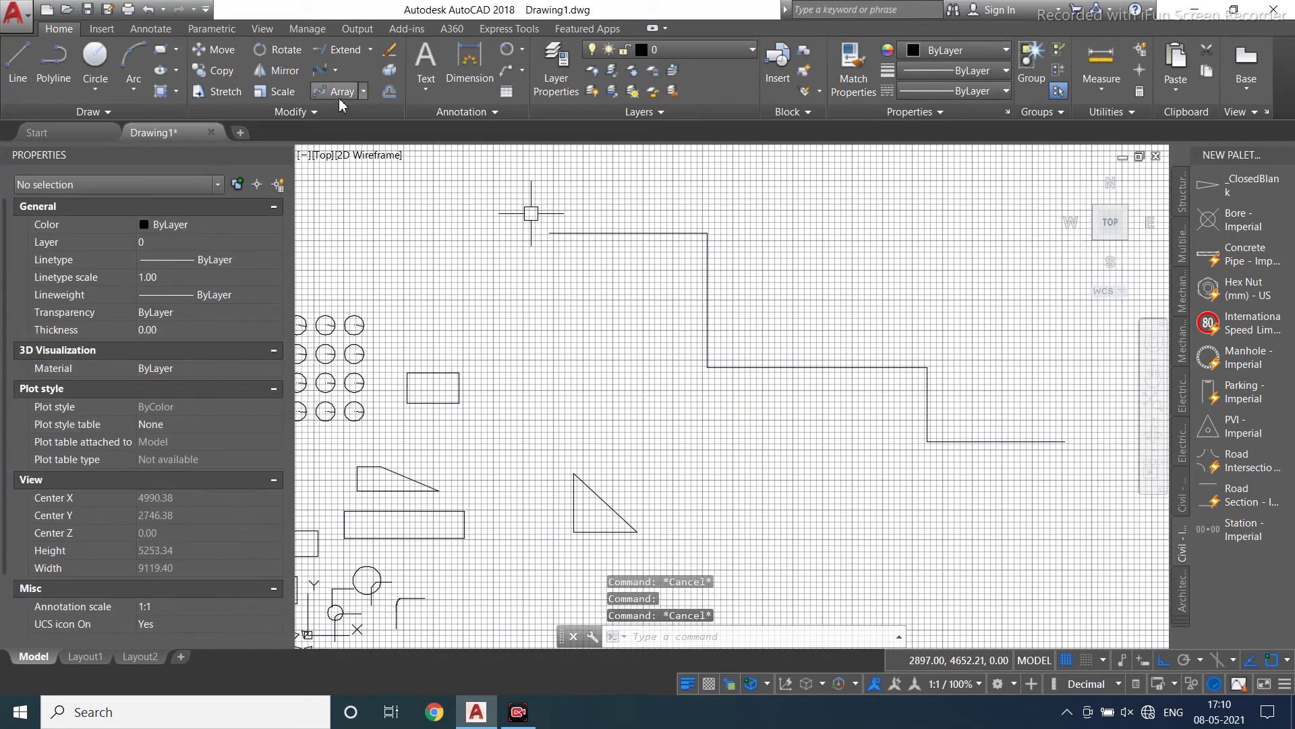
Create a path array of the small horizontal rectangle along the stepped polyline.
{"action": "left_click", "coordinate": [365, 91]}
{"action": "left_click", "coordinate": [393, 154]}
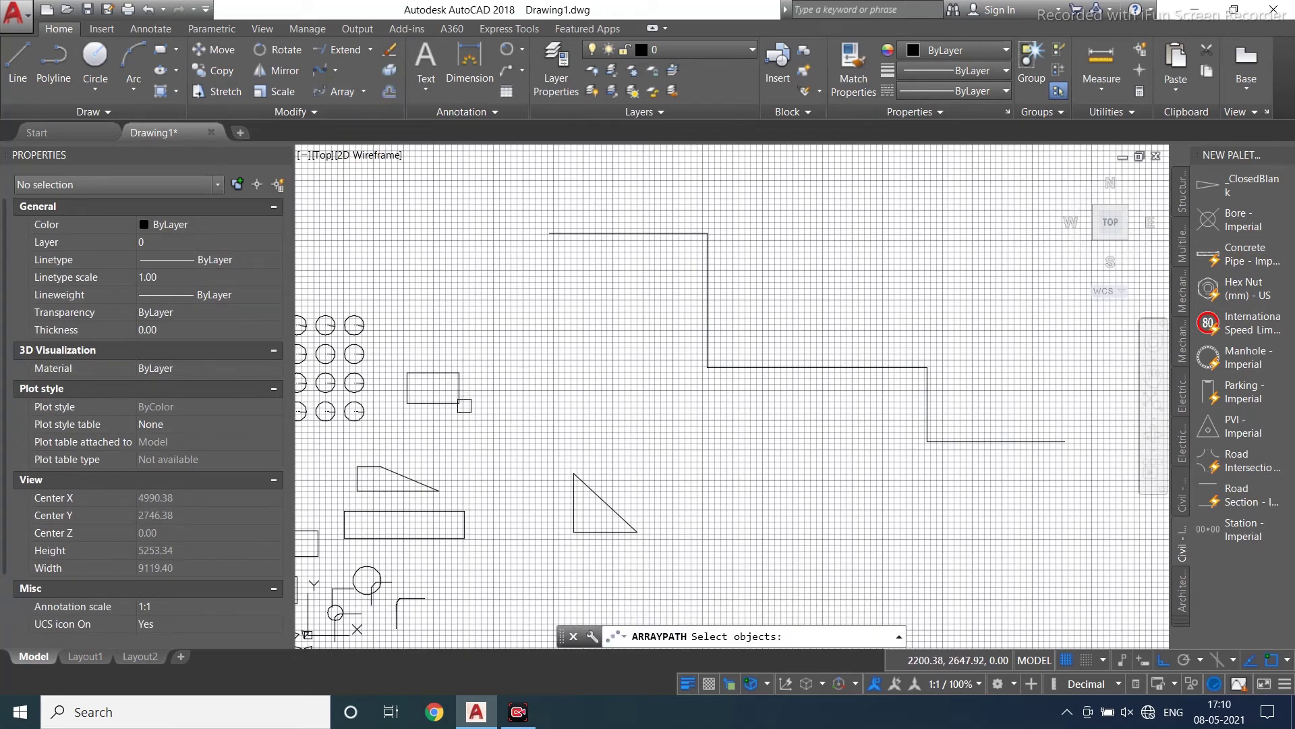
{"action": "left_click", "coordinate": [453, 403]}
{"action": "key", "text": "Return"}
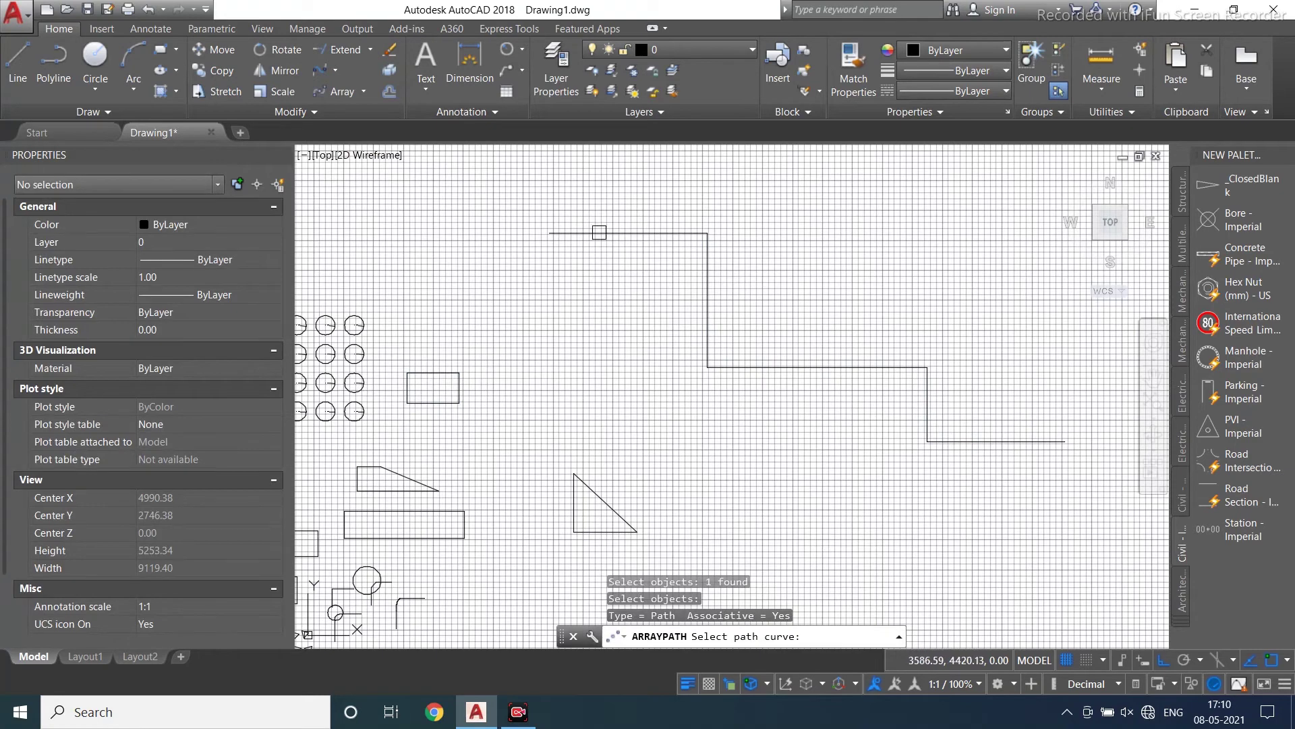
{"action": "left_click", "coordinate": [628, 234]}
{"action": "scroll", "coordinate": [571, 365], "scroll_direction": "down", "scroll_amount": 2}
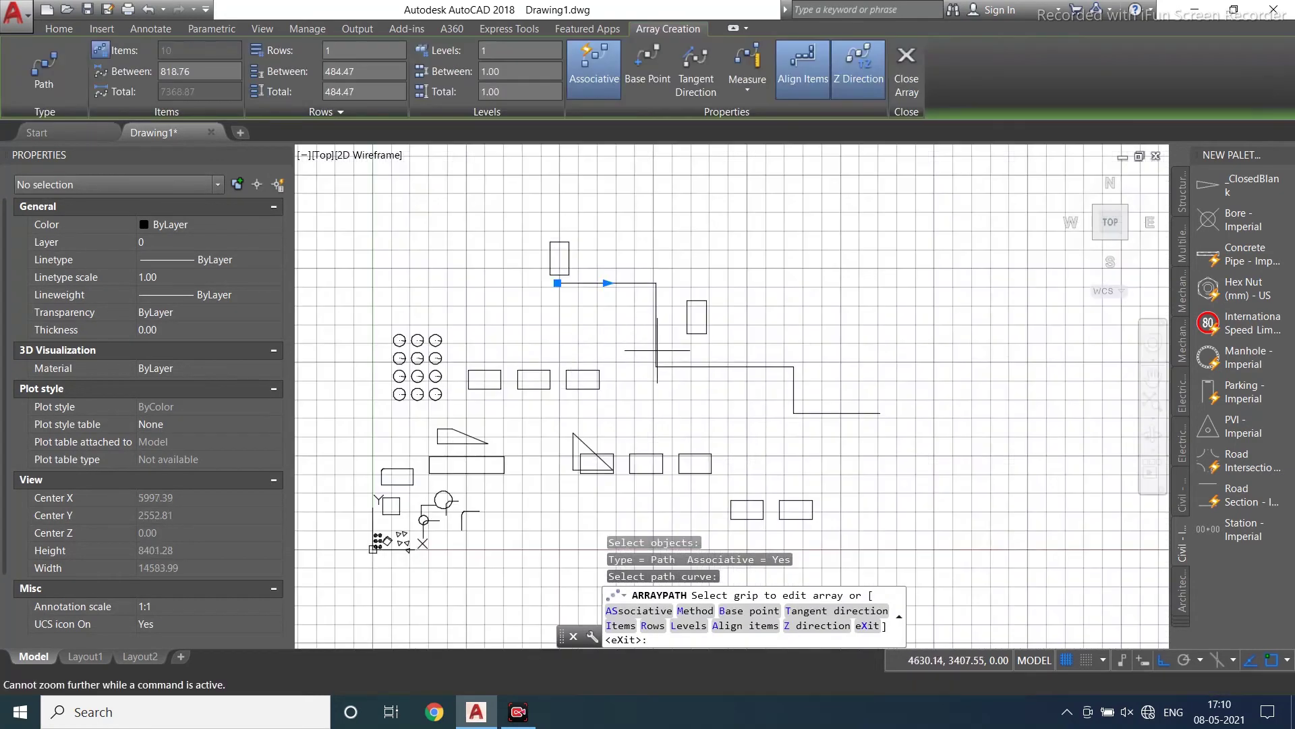
{"action": "scroll", "coordinate": [657, 350], "scroll_direction": "up", "scroll_amount": 2}
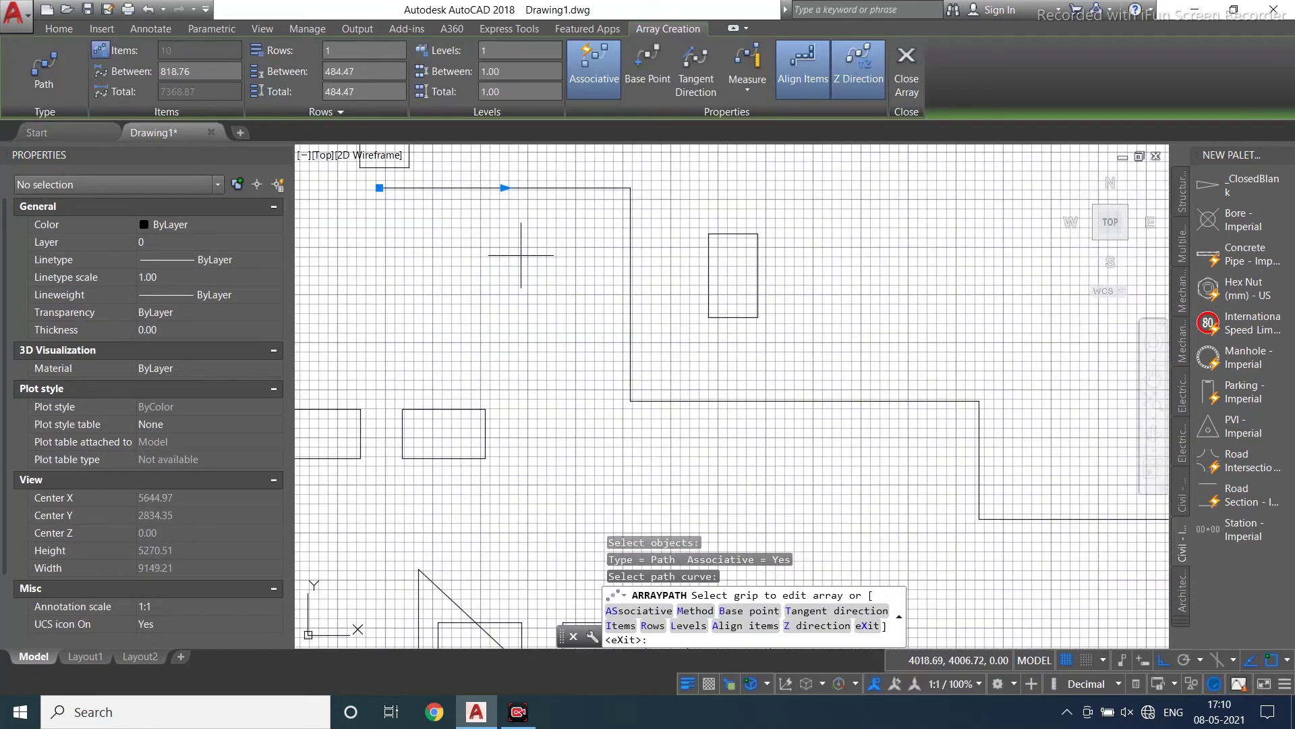
Try to change the distance between the arrayed rectangles with the item spacing grip and finish the path array.
{"action": "left_click", "coordinate": [506, 189]}
{"action": "scroll", "coordinate": [649, 389], "scroll_direction": "down", "scroll_amount": 4}
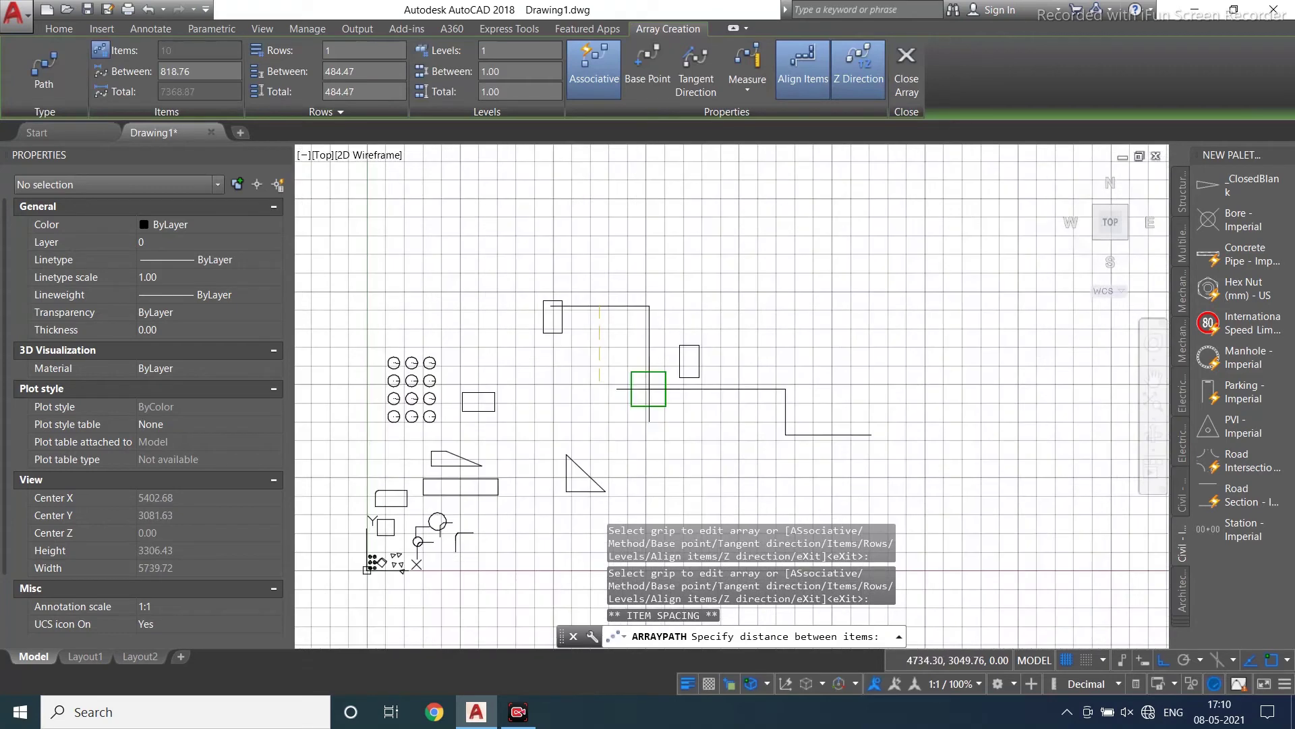
{"action": "scroll", "coordinate": [705, 419], "scroll_direction": "down", "scroll_amount": 2}
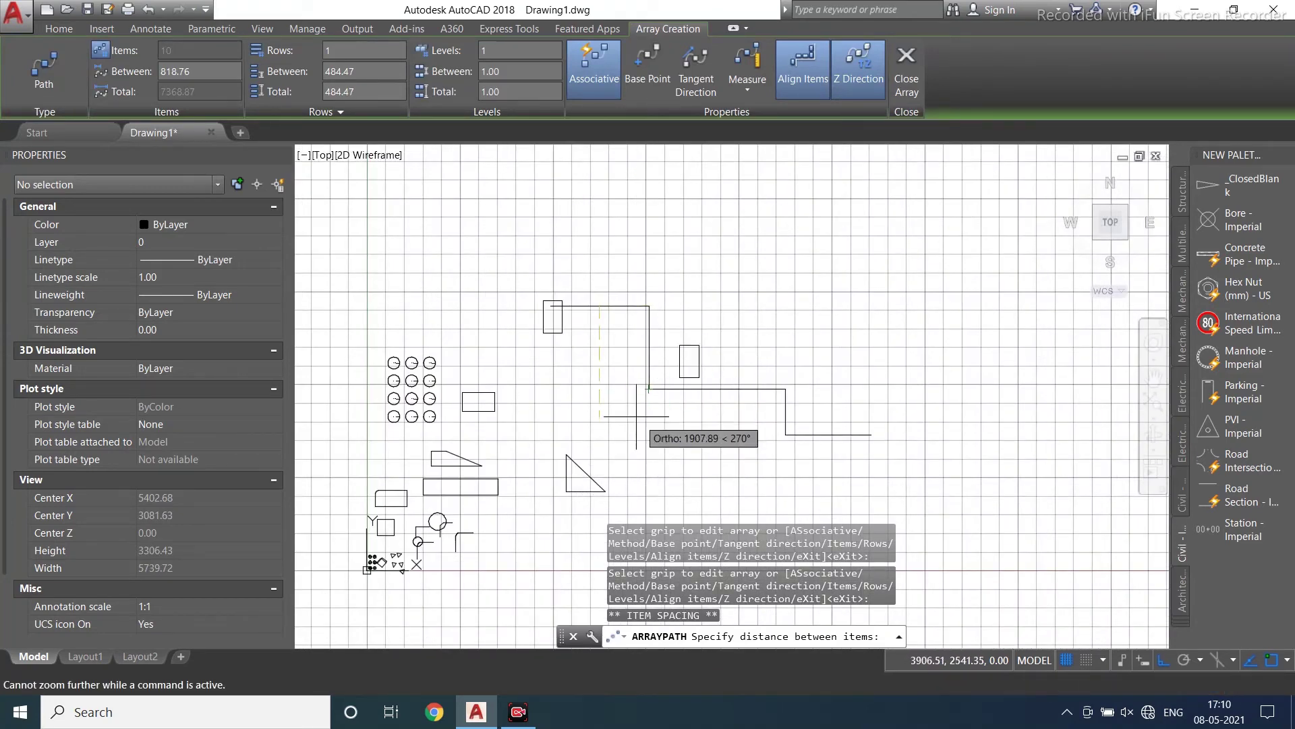
{"action": "scroll", "coordinate": [613, 417], "scroll_direction": "down", "scroll_amount": 2}
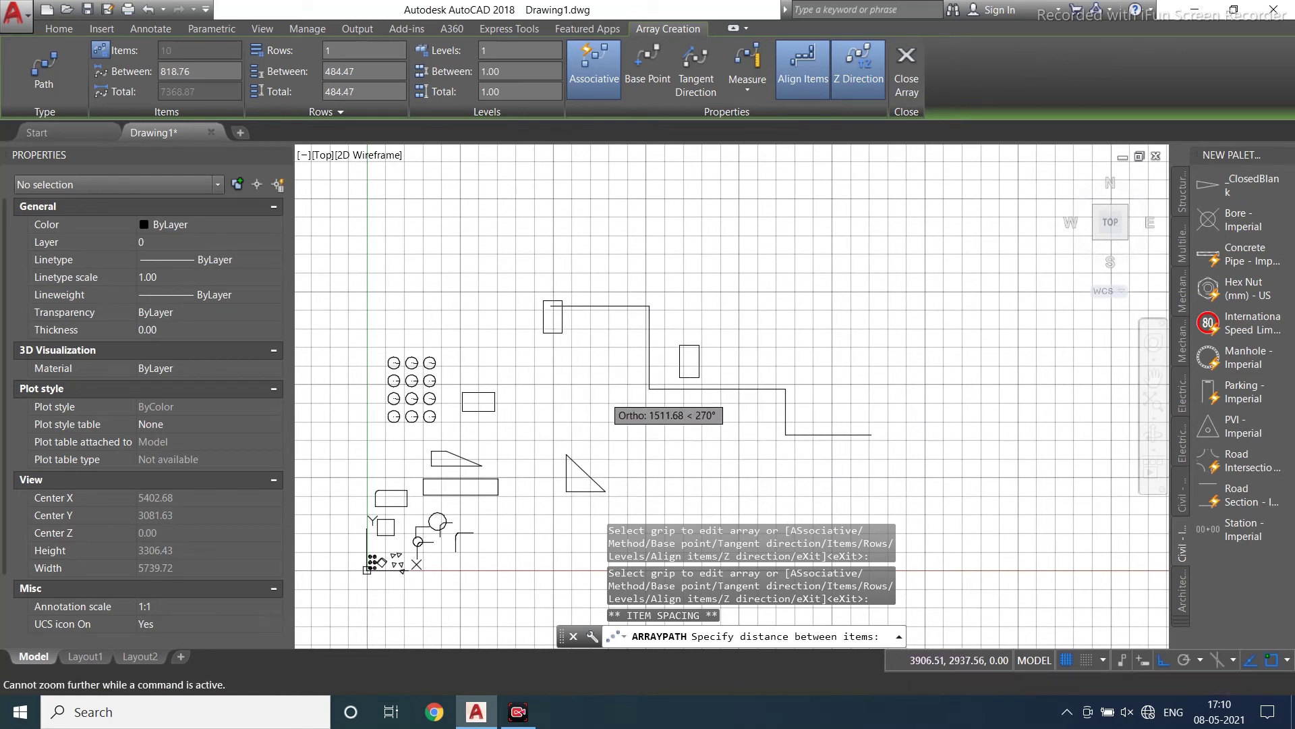
{"action": "left_click", "coordinate": [597, 333]}
{"action": "mouse_move", "coordinate": [611, 427]}
{"action": "middle_mouse_down"}
{"action": "mouse_move", "coordinate": [560, 311]}
{"action": "mouse_move", "coordinate": [521, 280]}
{"action": "middle_mouse_up"}
{"action": "left_click", "coordinate": [906, 91]}
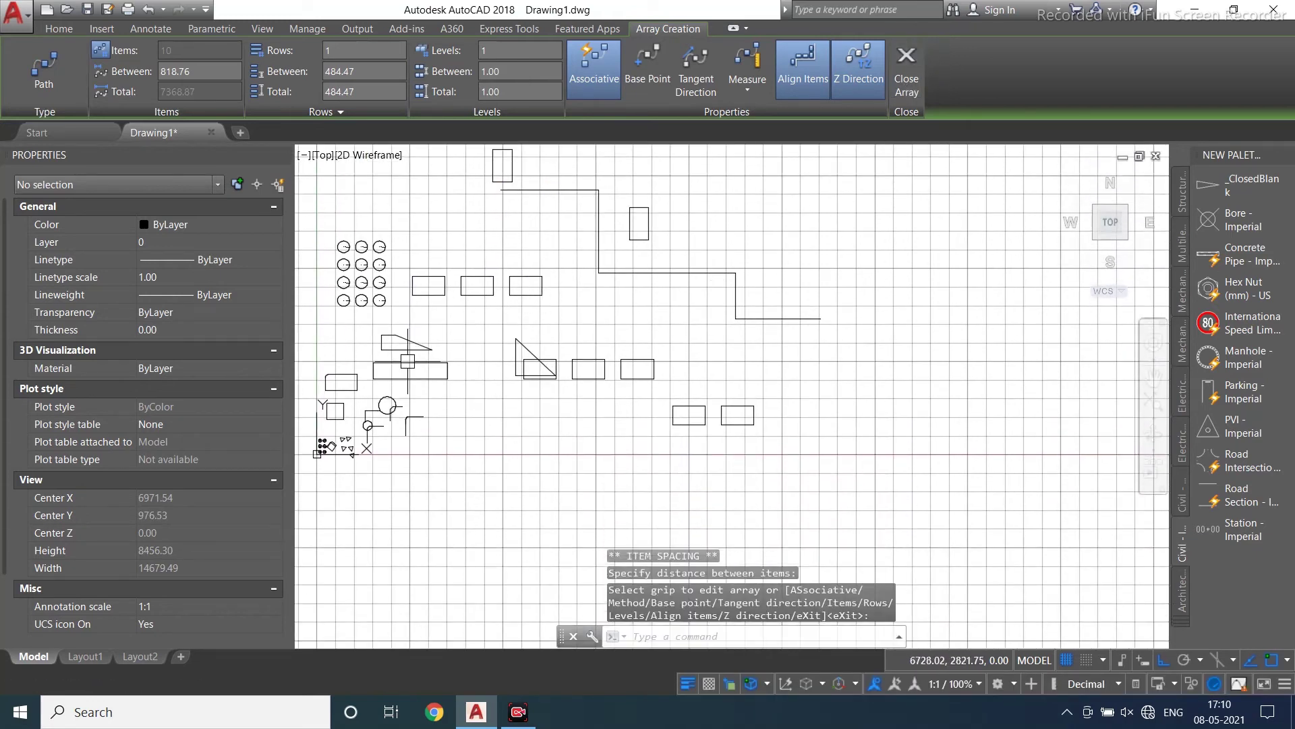
{"action": "left_click", "coordinate": [705, 415]}
{"action": "middle_click_drag", "start_coordinate": [719, 415], "coordinate": [673, 447]}
{"action": "type", "text": "m"}
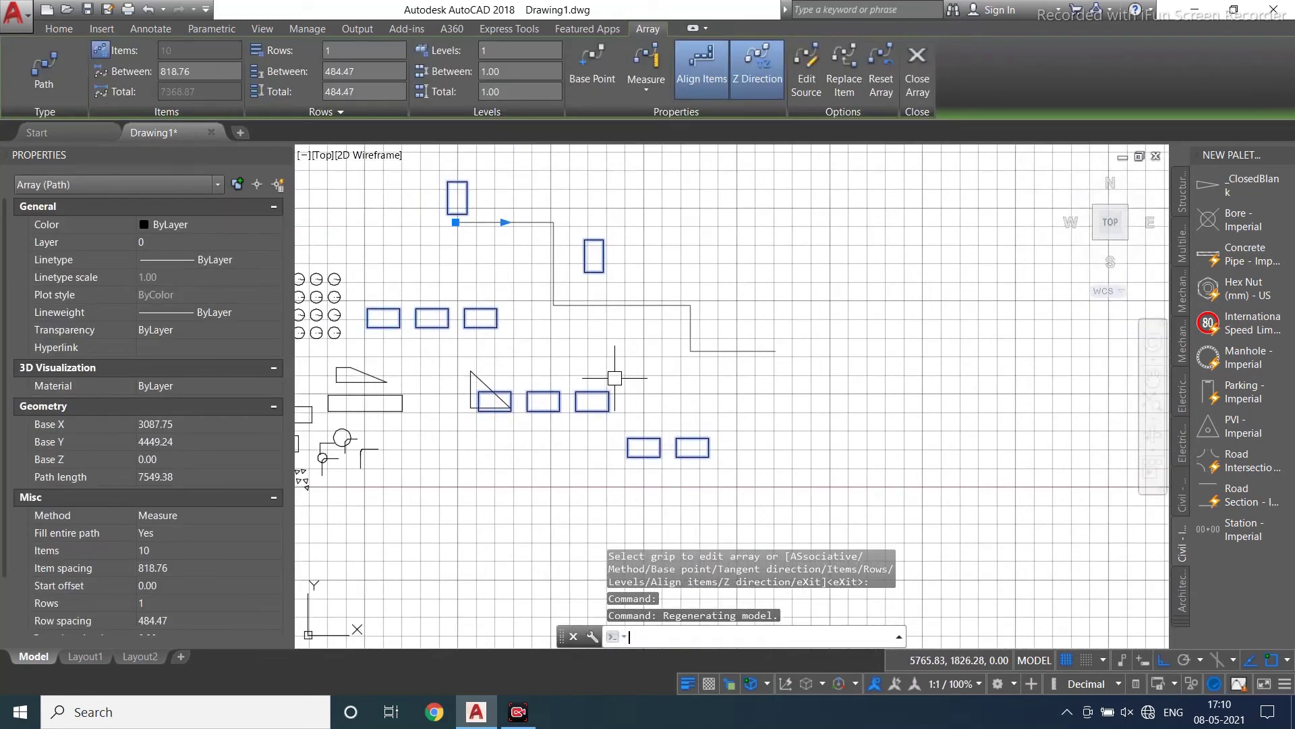
{"action": "key", "text": "Return"}
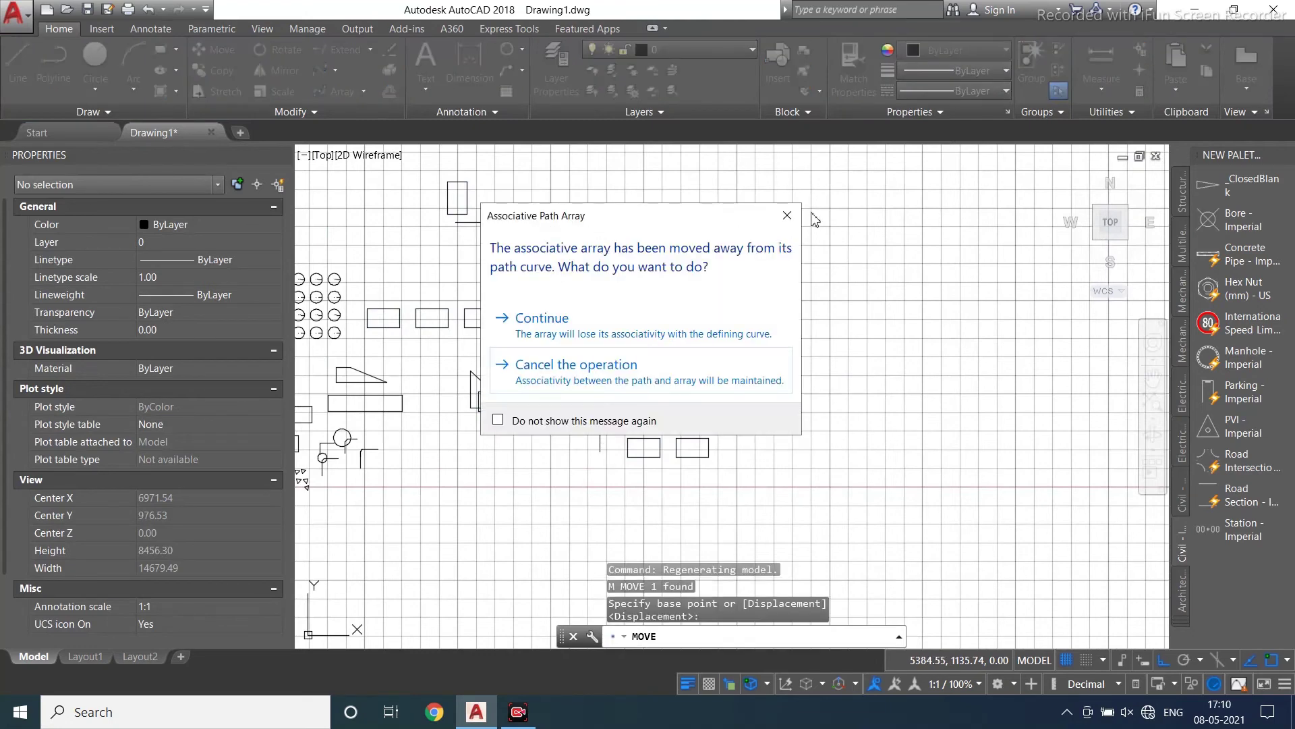
{"action": "left_click", "coordinate": [787, 216]}
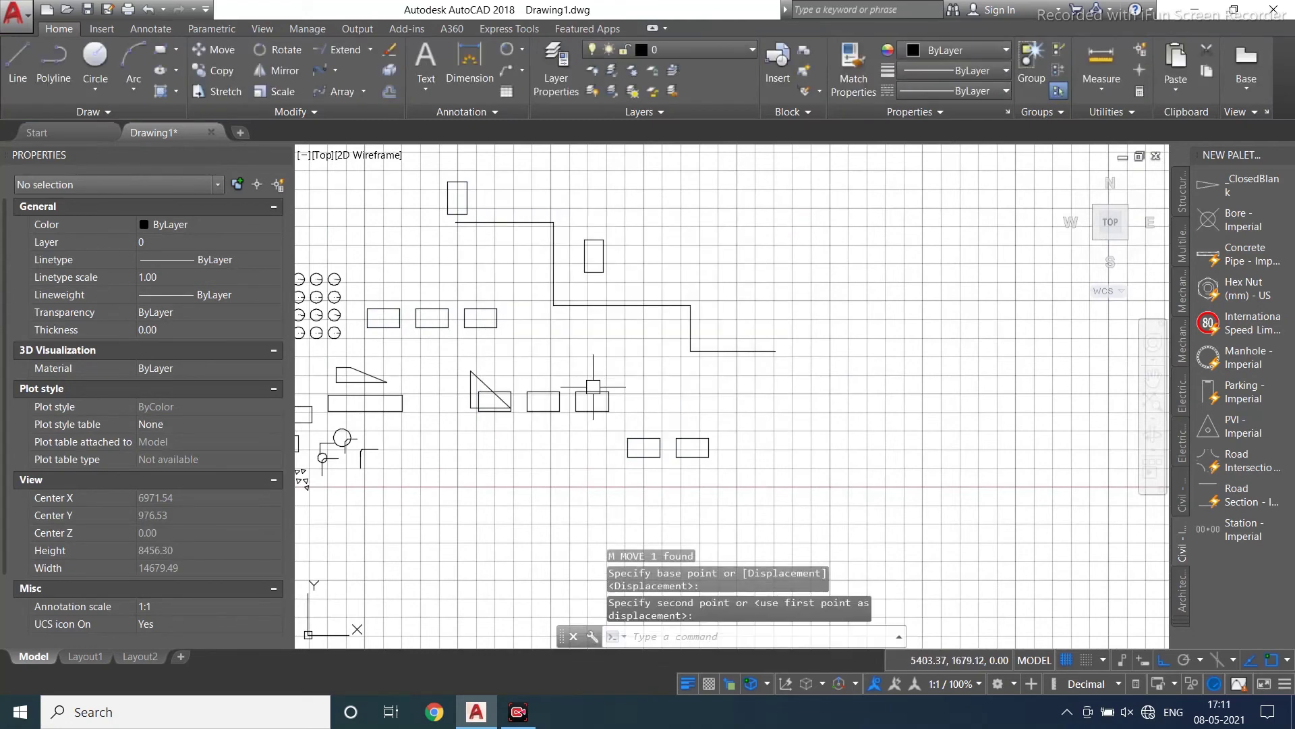
Move the rectangle path array straight up to a base Y of about 10489, continuing despite the loss of associativity with its path.
{"action": "left_click", "coordinate": [574, 418]}
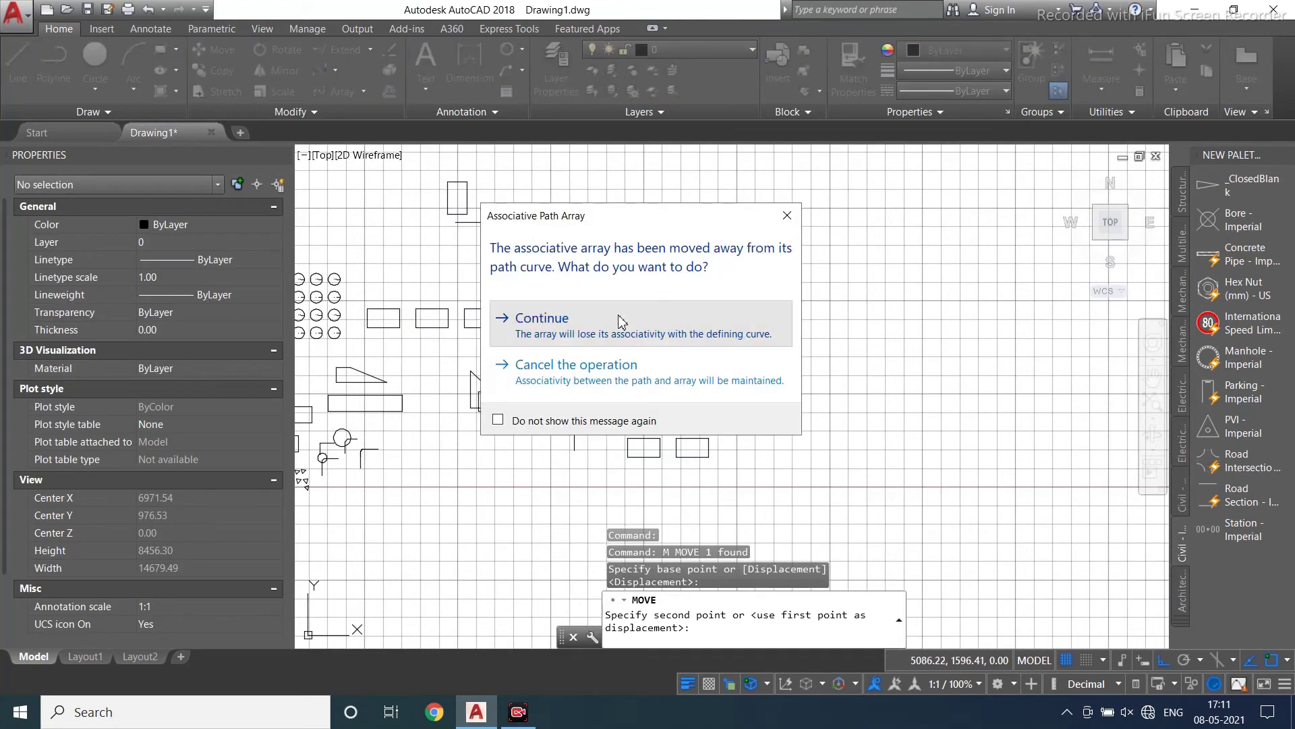
{"action": "left_click", "coordinate": [508, 398]}
{"action": "scroll", "coordinate": [578, 430], "scroll_direction": "down", "scroll_amount": 4}
{"action": "left_click", "coordinate": [603, 286]}
{"action": "scroll", "coordinate": [540, 381], "scroll_direction": "up", "scroll_amount": 4}
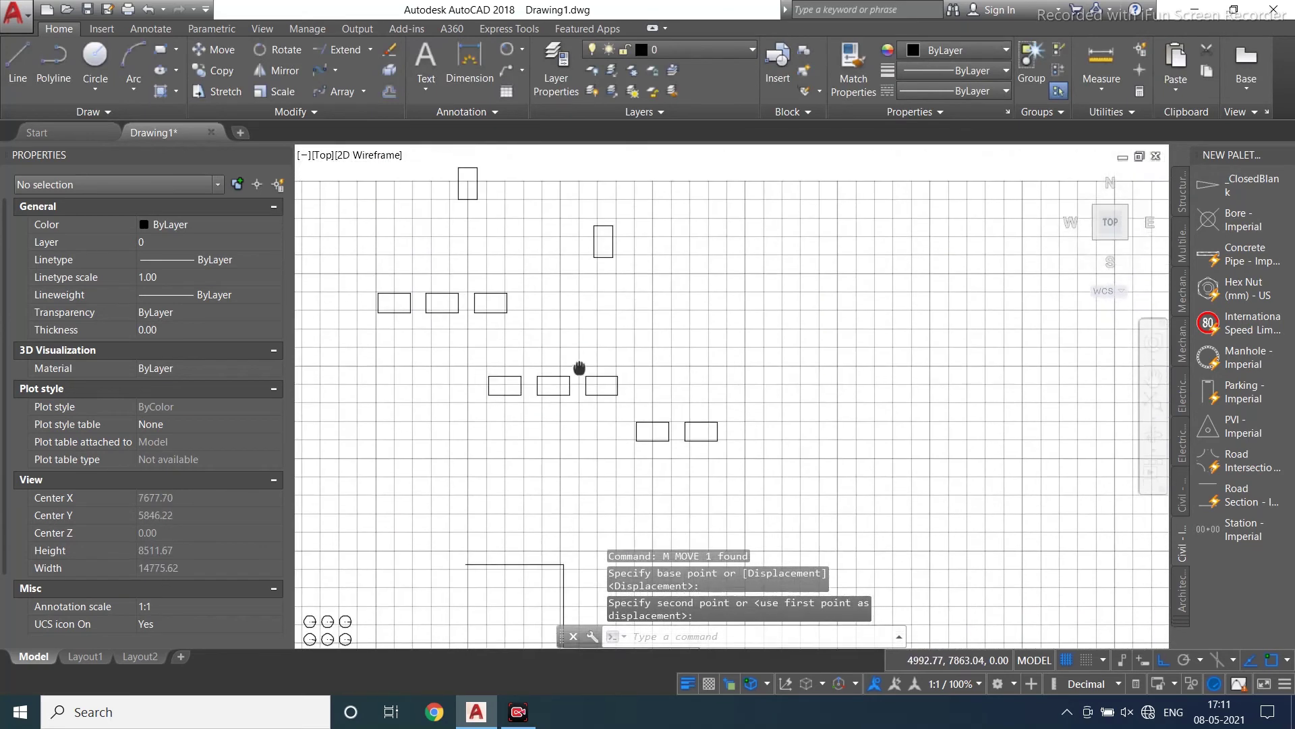
{"action": "left_click", "coordinate": [539, 386]}
{"action": "scroll", "coordinate": [480, 281], "scroll_direction": "down", "scroll_amount": 4}
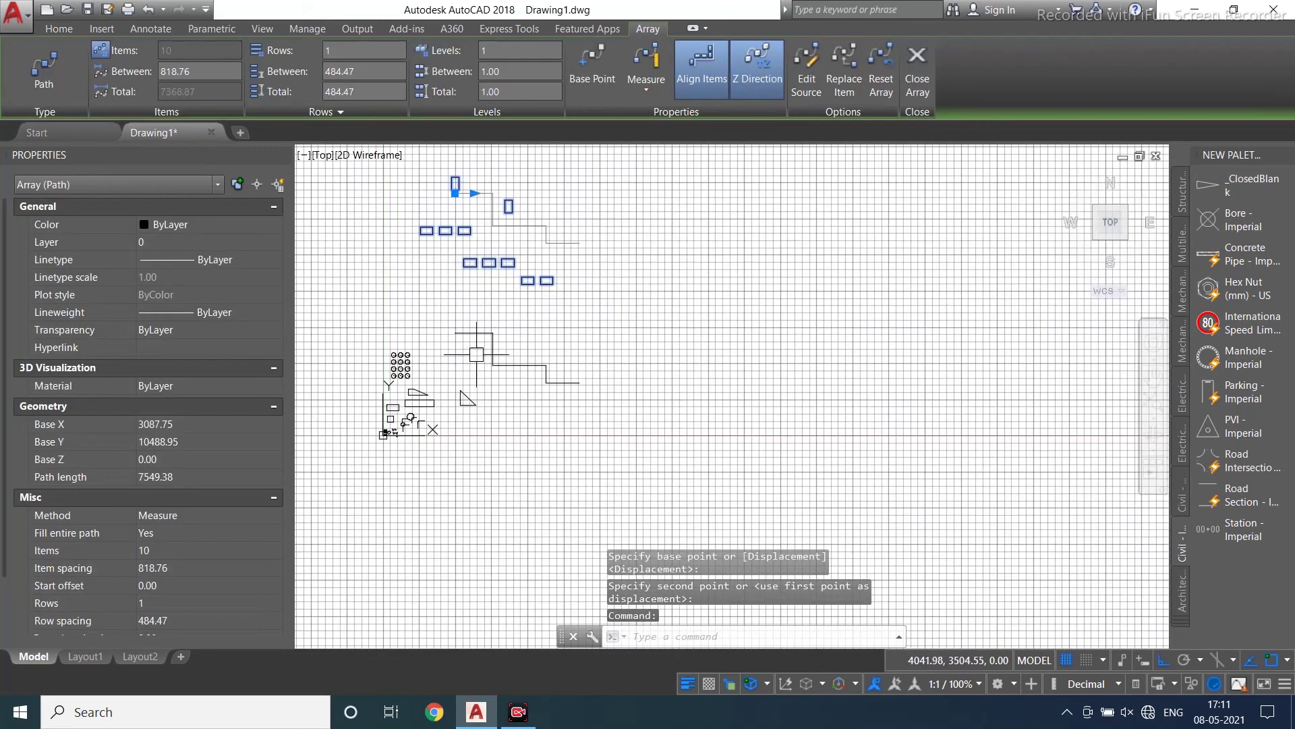
{"action": "scroll", "coordinate": [436, 216], "scroll_direction": "up", "scroll_amount": 4}
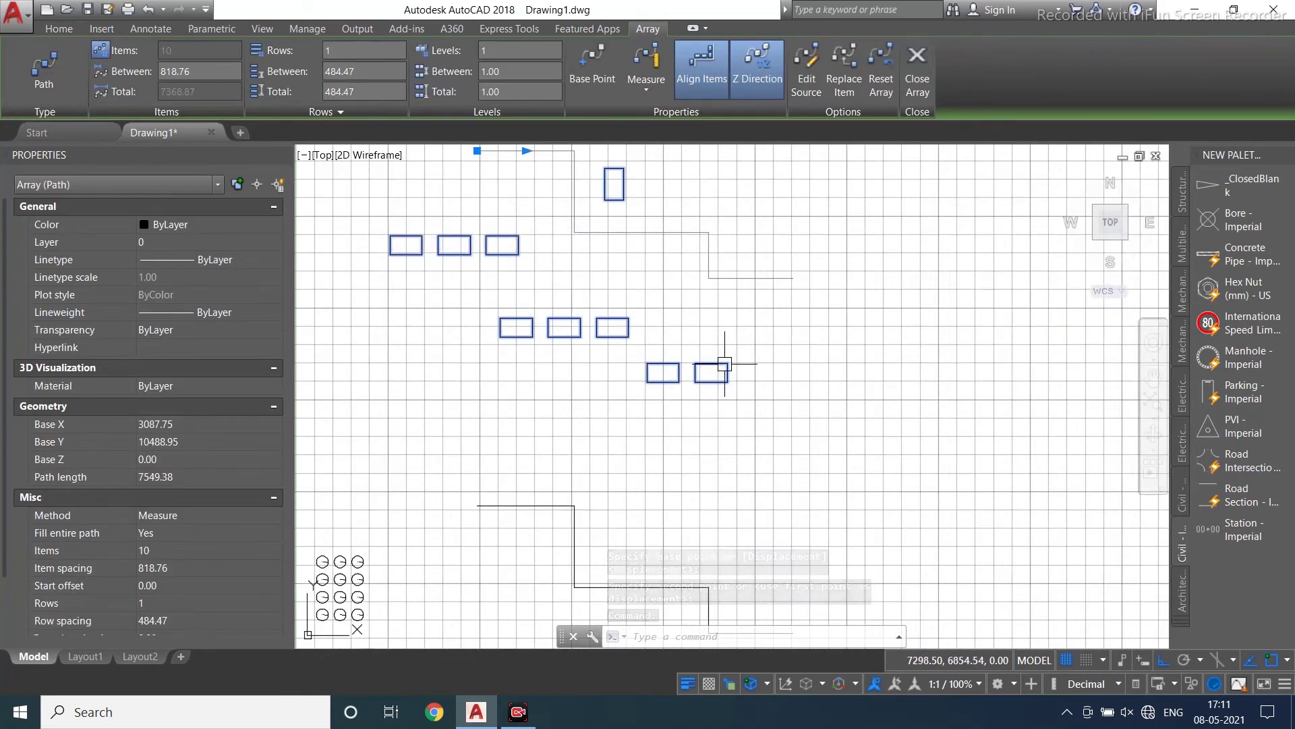
{"action": "left_click", "coordinate": [919, 67]}
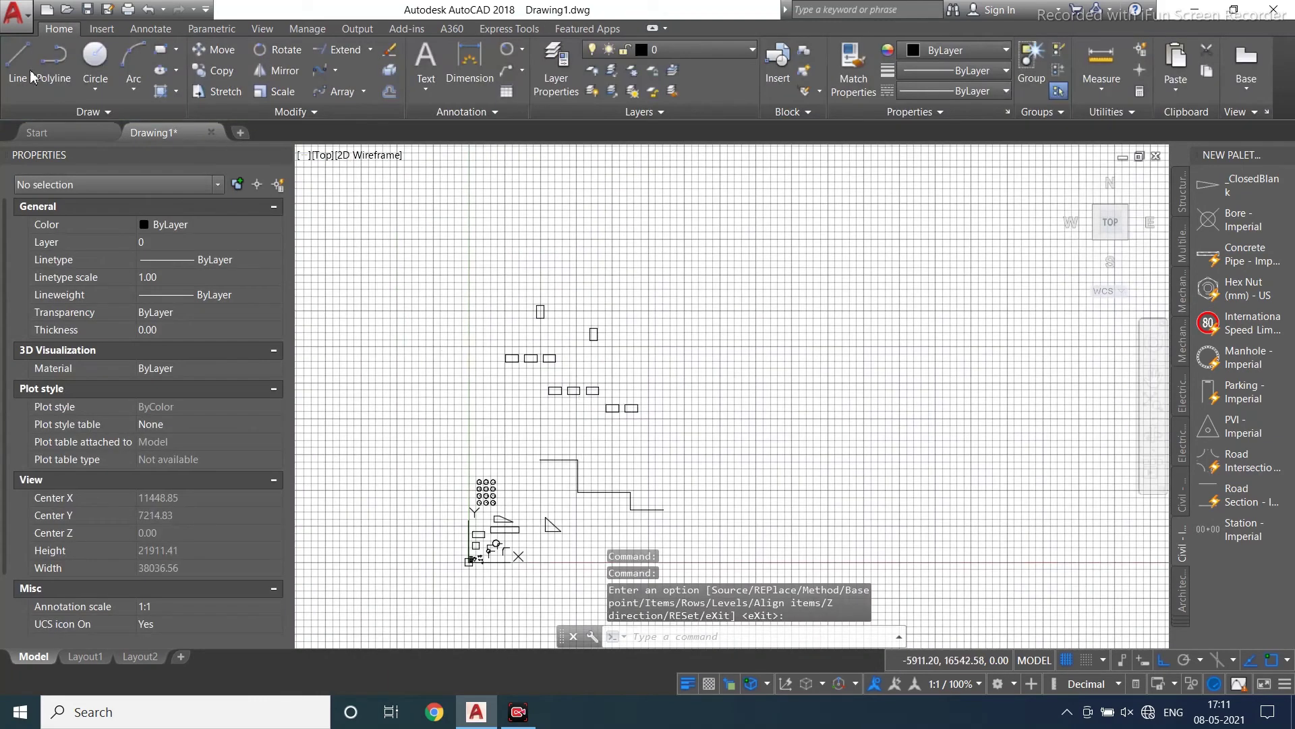
Draw a large circle with a radius of about 3021 in the empty area to the right of the moved rectangles.
{"action": "left_click", "coordinate": [95, 61]}
{"action": "left_click", "coordinate": [746, 379]}
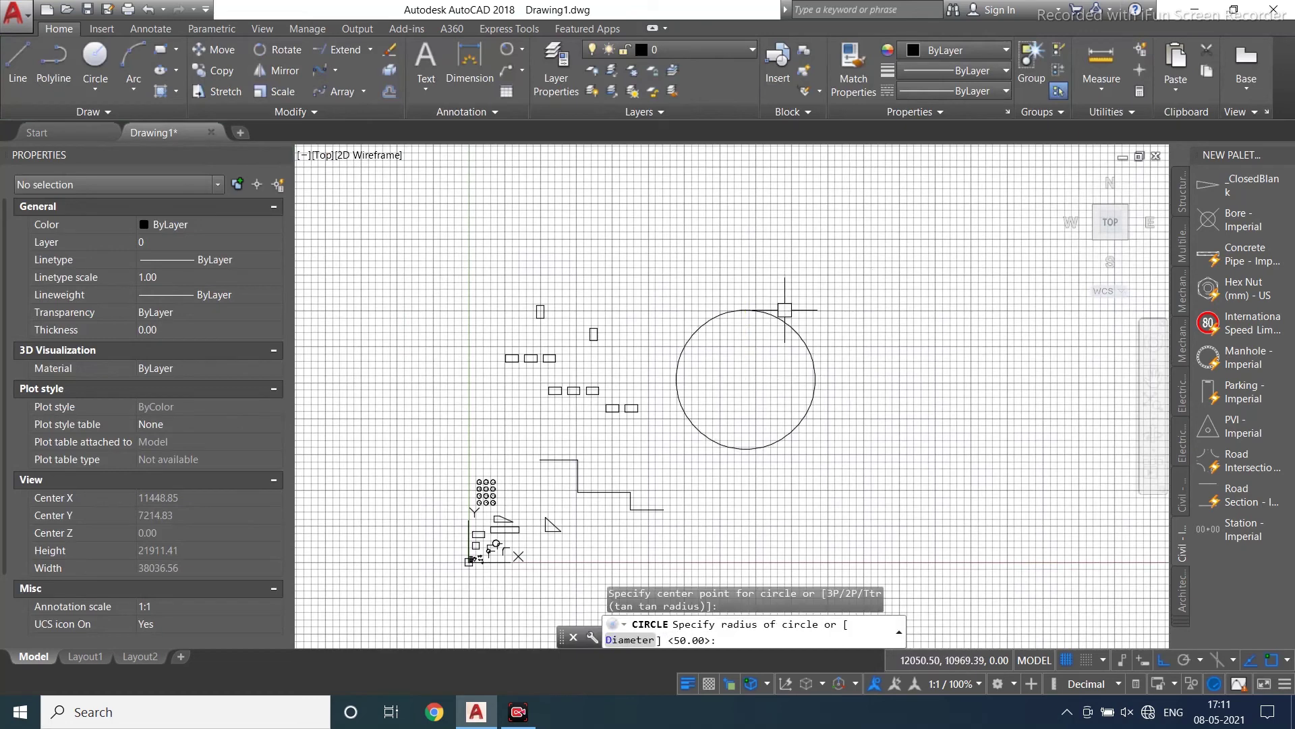
{"action": "key", "text": "Escape"}
{"action": "scroll", "coordinate": [729, 342], "scroll_direction": "up", "scroll_amount": 4}
{"action": "left_click", "coordinate": [389, 319]}
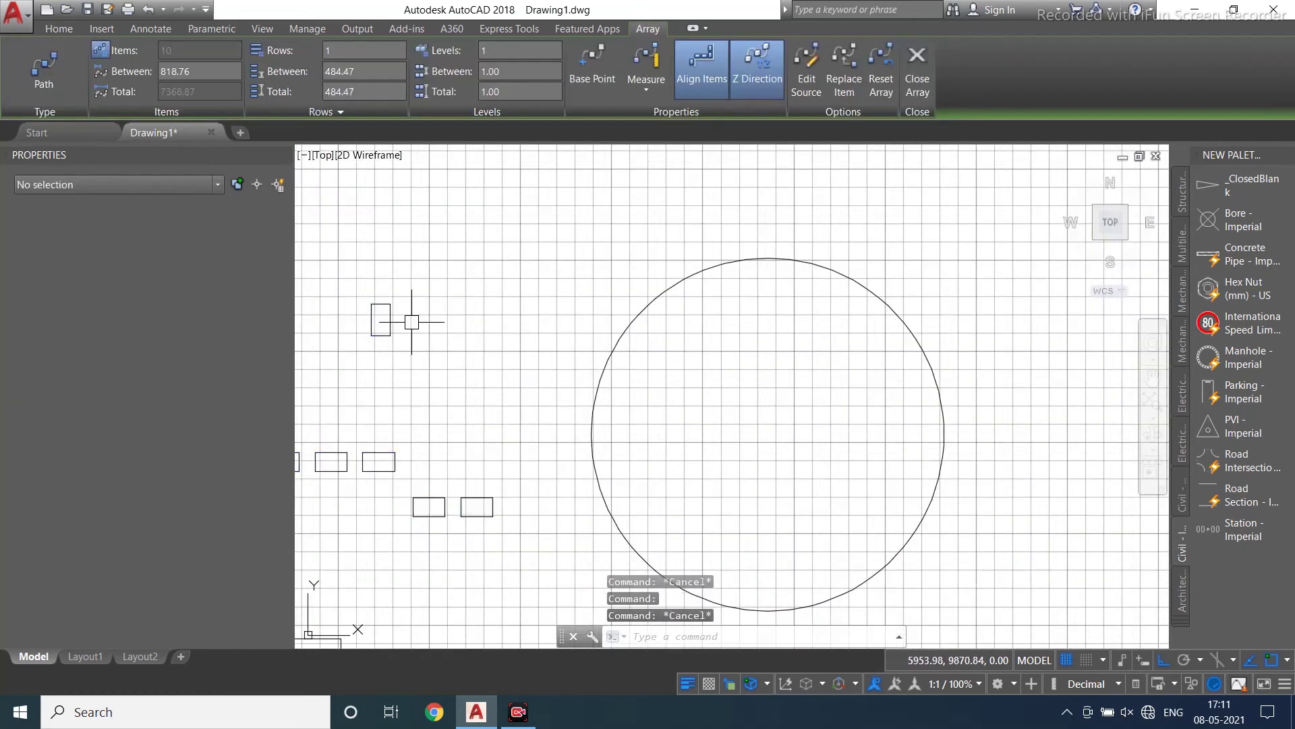
{"action": "key", "text": "Escape"}
{"action": "scroll", "coordinate": [535, 289], "scroll_direction": "down", "scroll_amount": 3}
{"action": "scroll", "coordinate": [503, 312], "scroll_direction": "up", "scroll_amount": 2}
{"action": "middle_click_drag", "start_coordinate": [503, 312], "coordinate": [414, 454]}
{"action": "scroll", "coordinate": [413, 454], "scroll_direction": "down", "scroll_amount": 2}
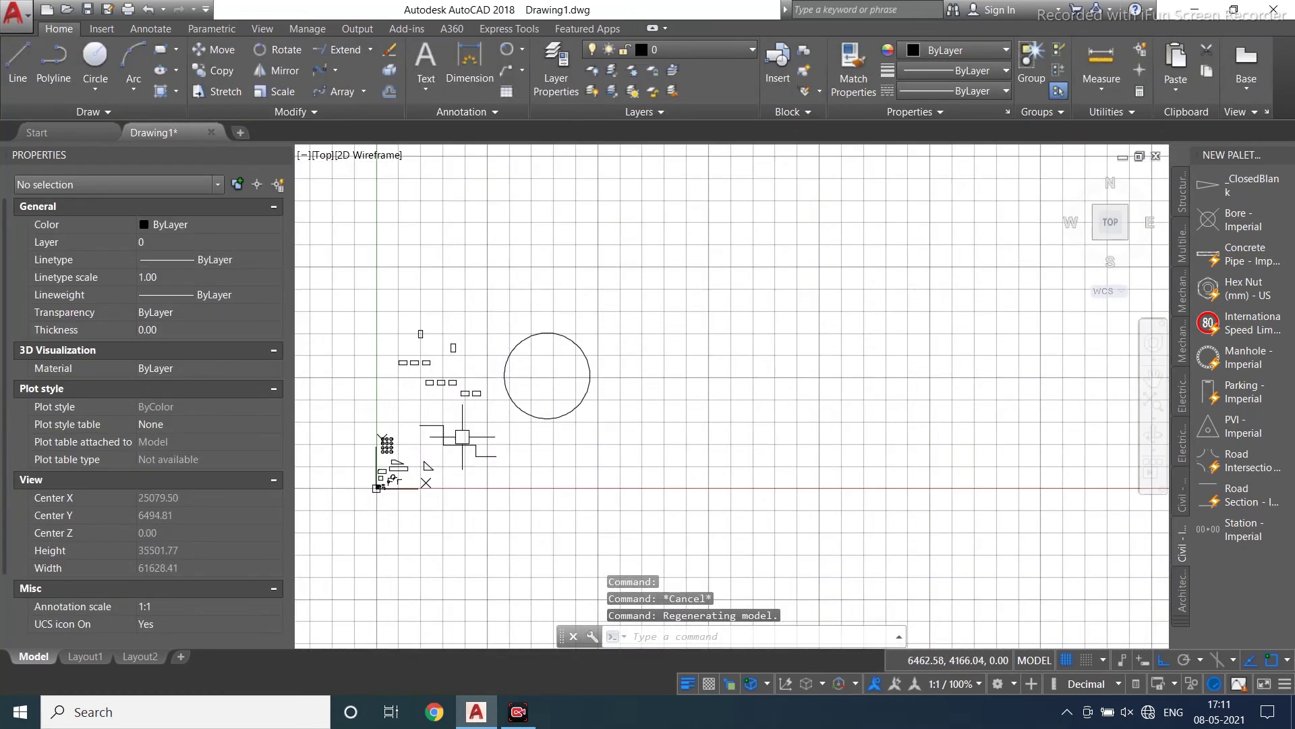
{"action": "scroll", "coordinate": [510, 367], "scroll_direction": "up", "scroll_amount": 2}
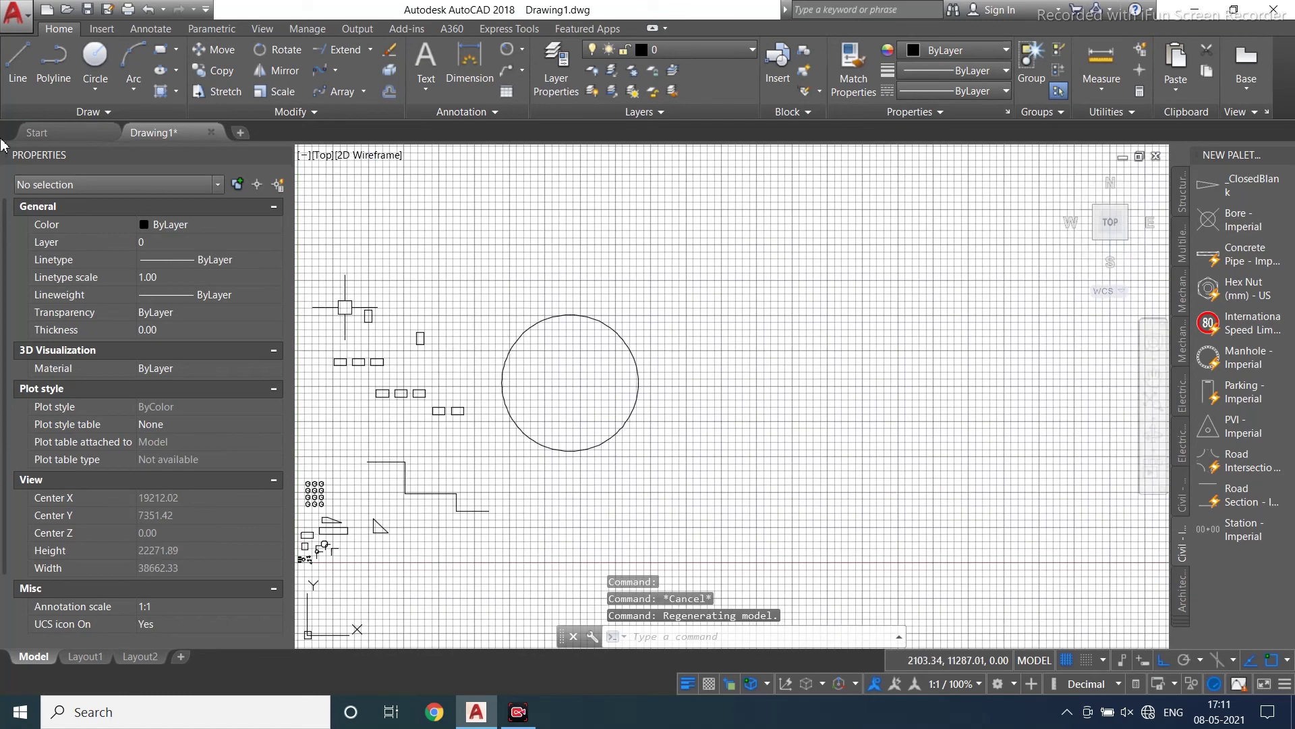
Draw a small circle with a radius of about 728 just outside the large circle's upper left.
{"action": "left_click", "coordinate": [95, 57]}
{"action": "left_click", "coordinate": [522, 302]}
{"action": "key", "text": "Escape"}
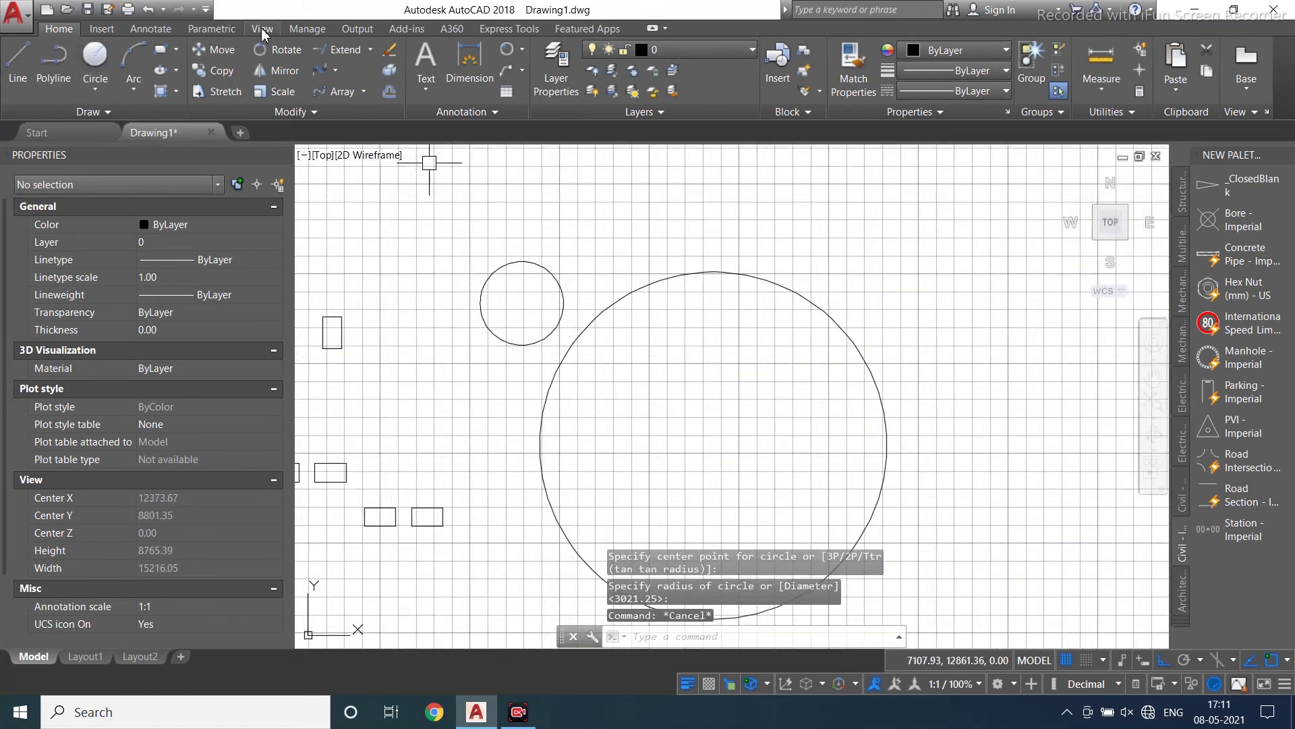
Create a path array of the small circle along the large circle.
{"action": "left_click", "coordinate": [337, 91]}
{"action": "left_click", "coordinate": [548, 272]}
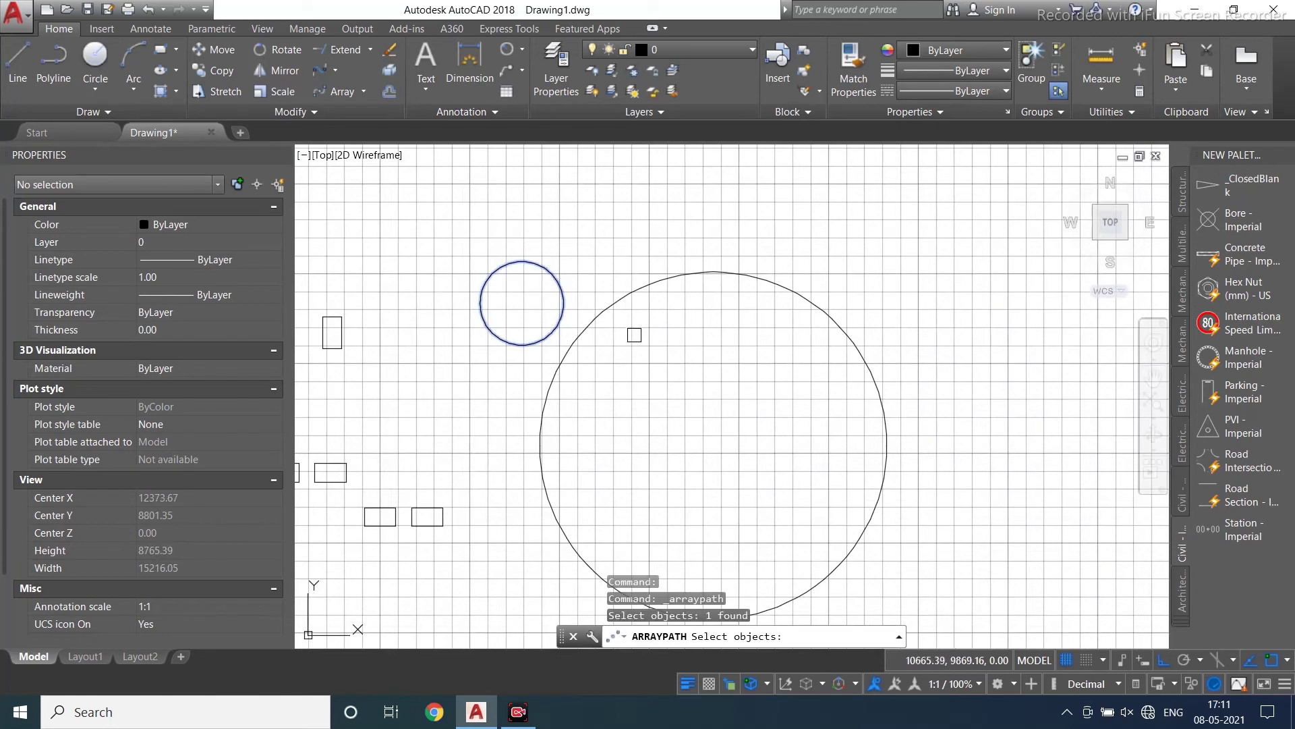
{"action": "key", "text": "Return"}
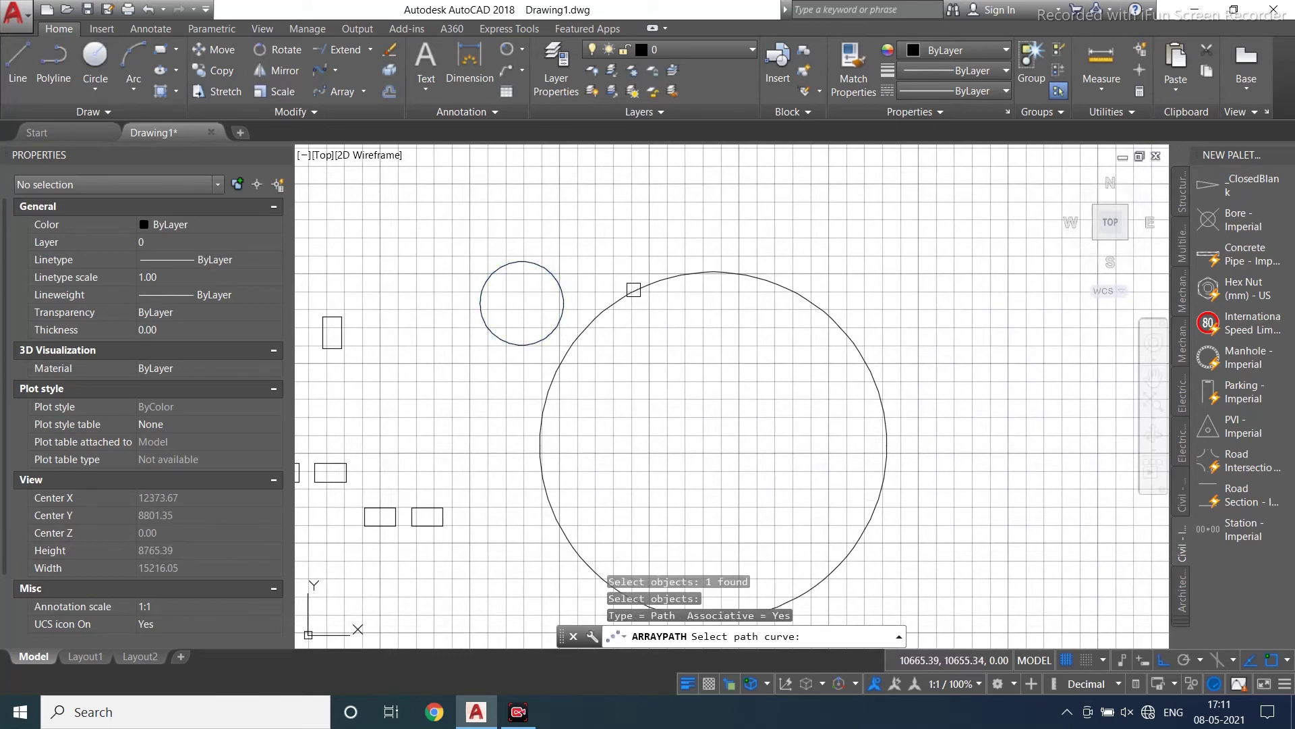
{"action": "left_click", "coordinate": [633, 290]}
{"action": "scroll", "coordinate": [674, 284], "scroll_direction": "down", "scroll_amount": 5}
{"action": "scroll", "coordinate": [666, 279], "scroll_direction": "up", "scroll_amount": 3}
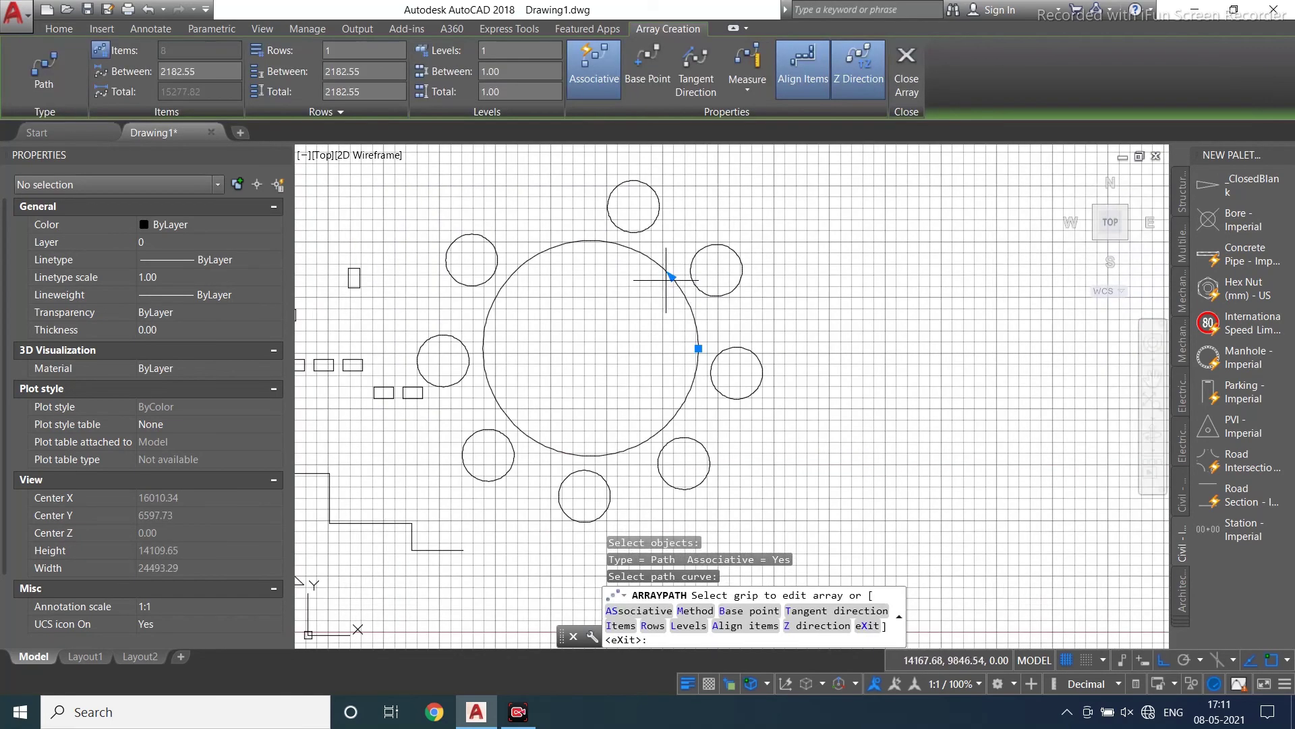
Reduce the array's item spacing with its grip until neighbouring small circles overlap in a ring, and finish the array.
{"action": "left_click", "coordinate": [671, 277]}
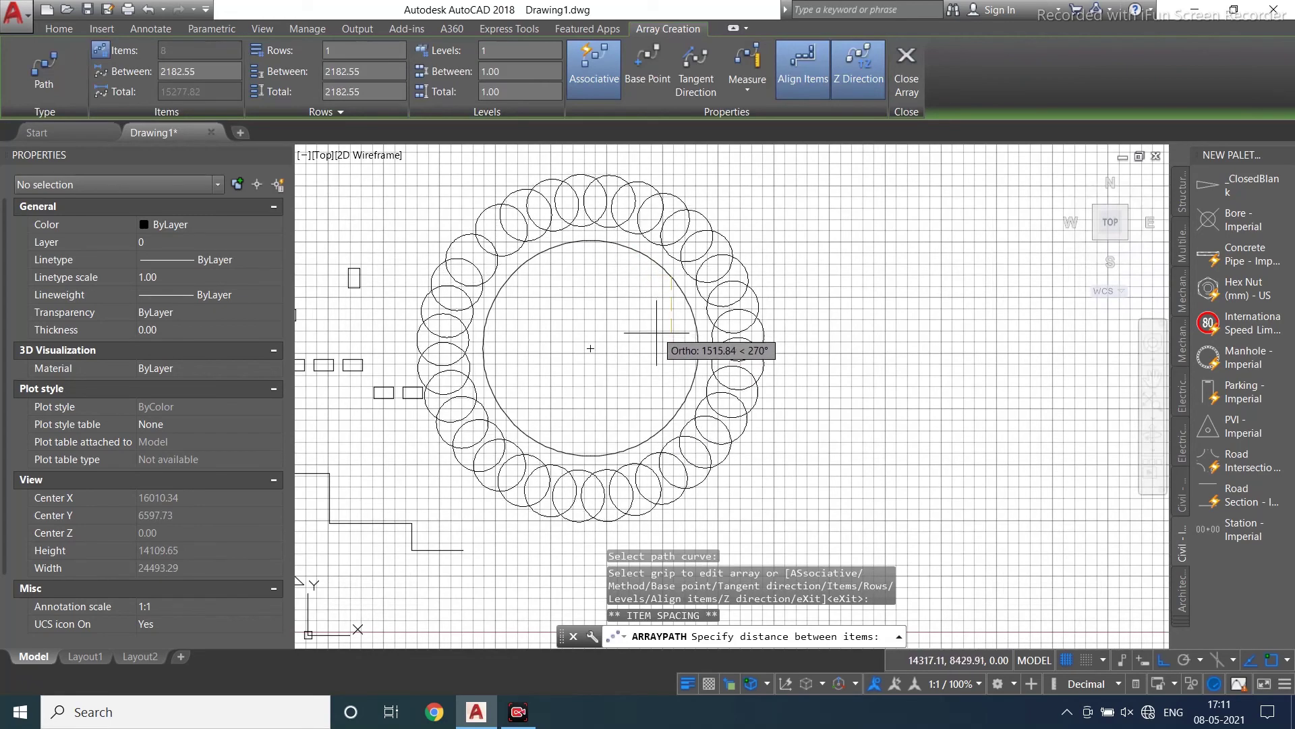
{"action": "left_click", "coordinate": [656, 333]}
{"action": "left_click", "coordinate": [918, 59]}
{"action": "scroll", "coordinate": [585, 345], "scroll_direction": "down", "scroll_amount": 4}
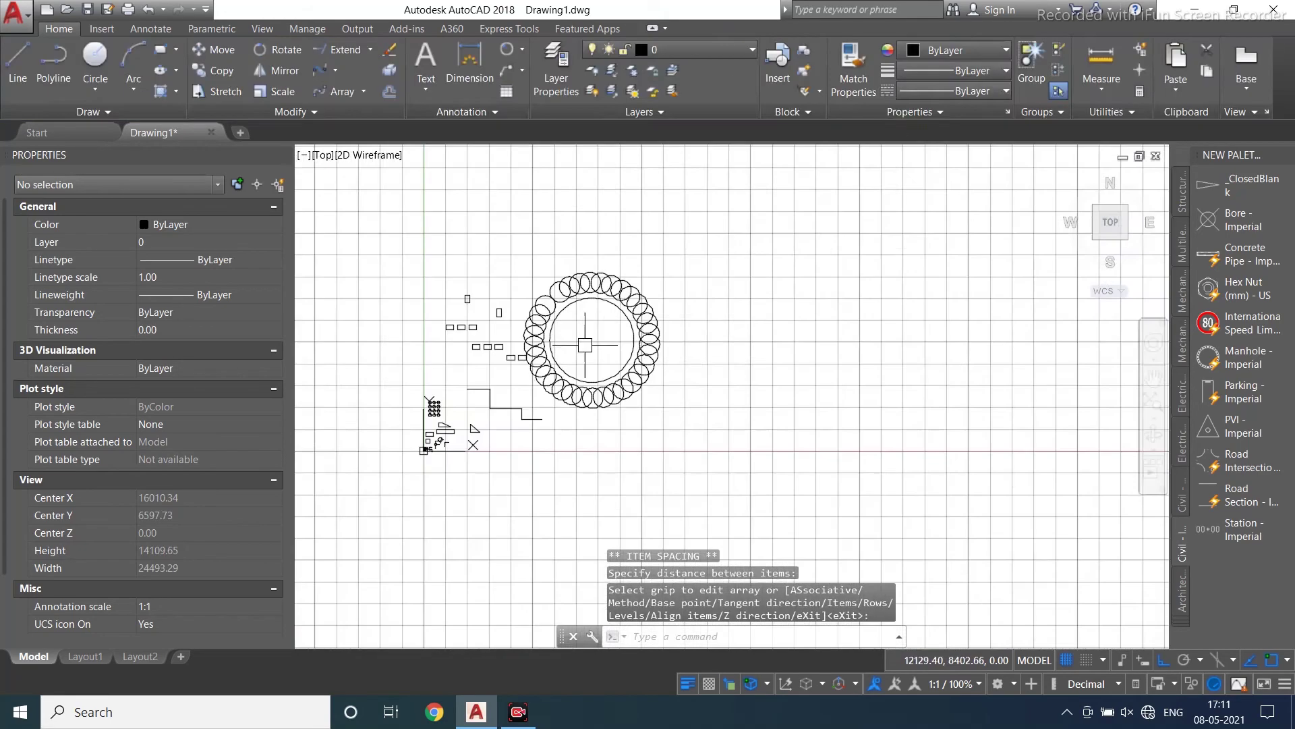
{"action": "scroll", "coordinate": [584, 345], "scroll_direction": "up", "scroll_amount": 4}
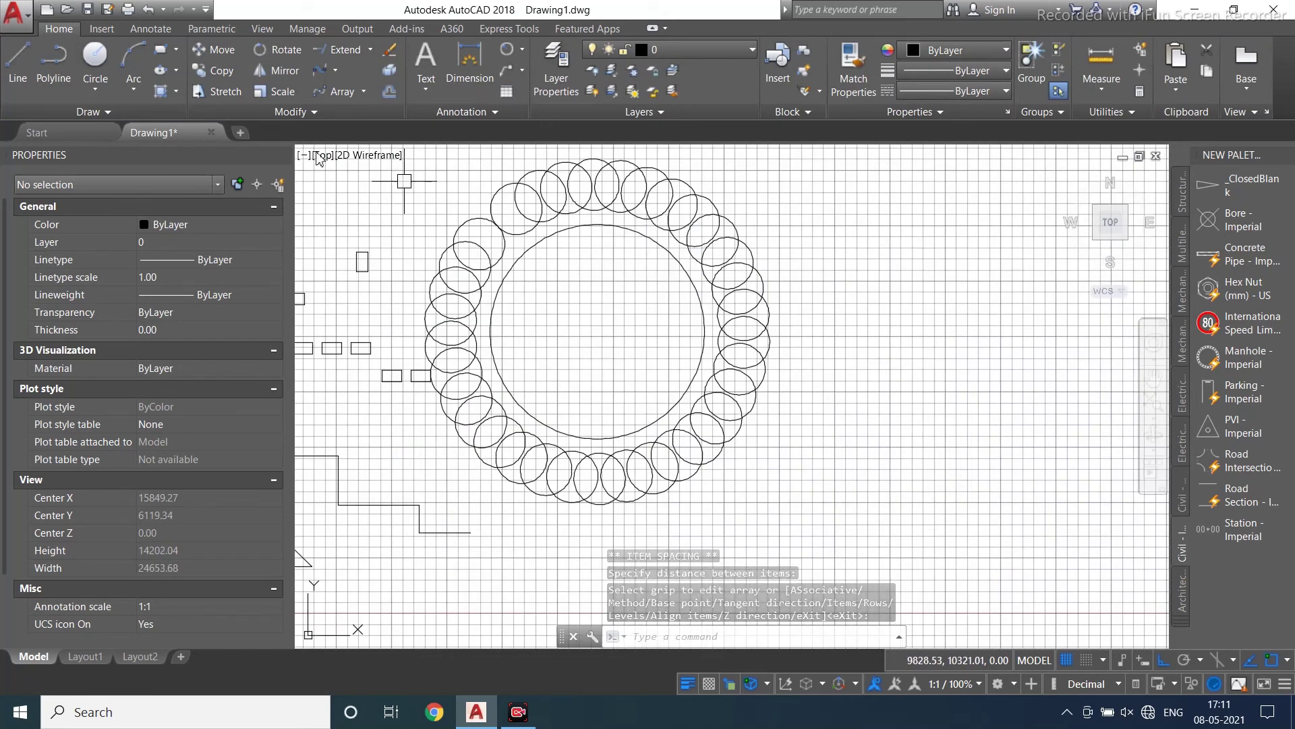
Draw a new circle in the empty area well to the right of the ring of circles.
{"action": "left_click", "coordinate": [363, 92]}
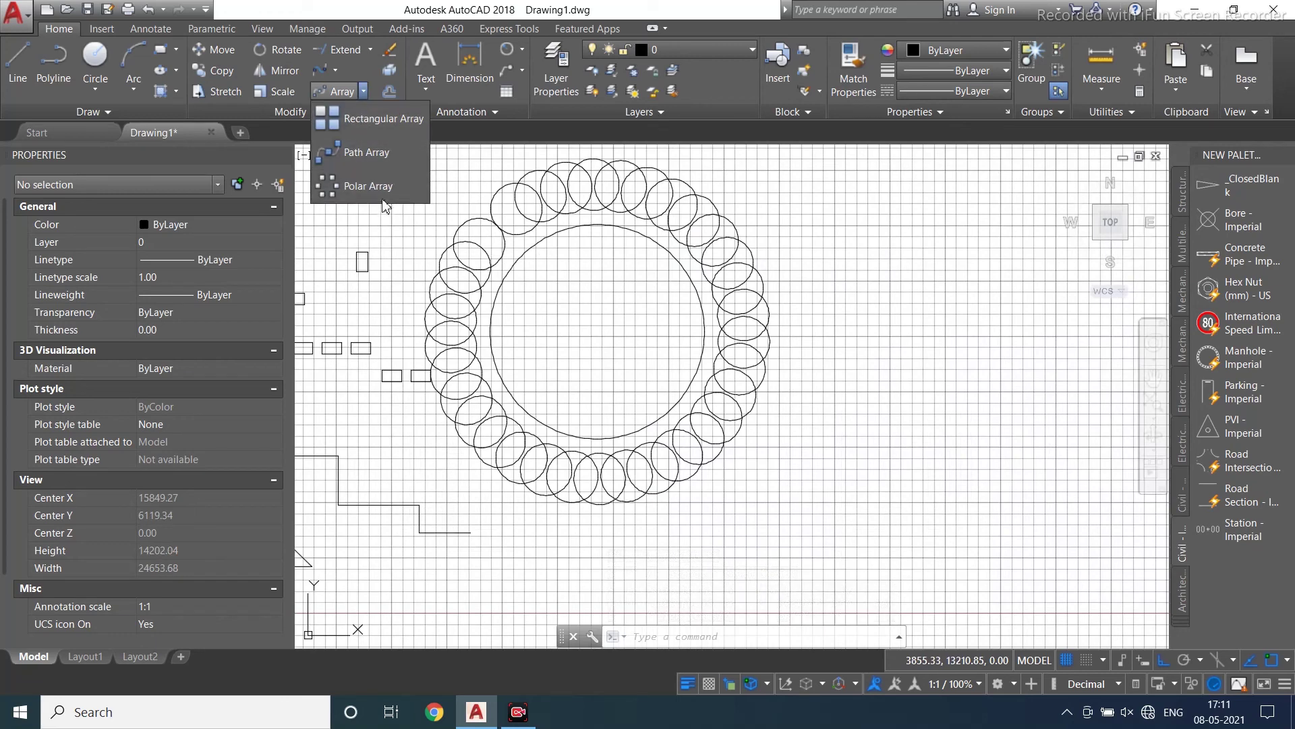
{"action": "scroll", "coordinate": [346, 427], "scroll_direction": "down", "scroll_amount": 6}
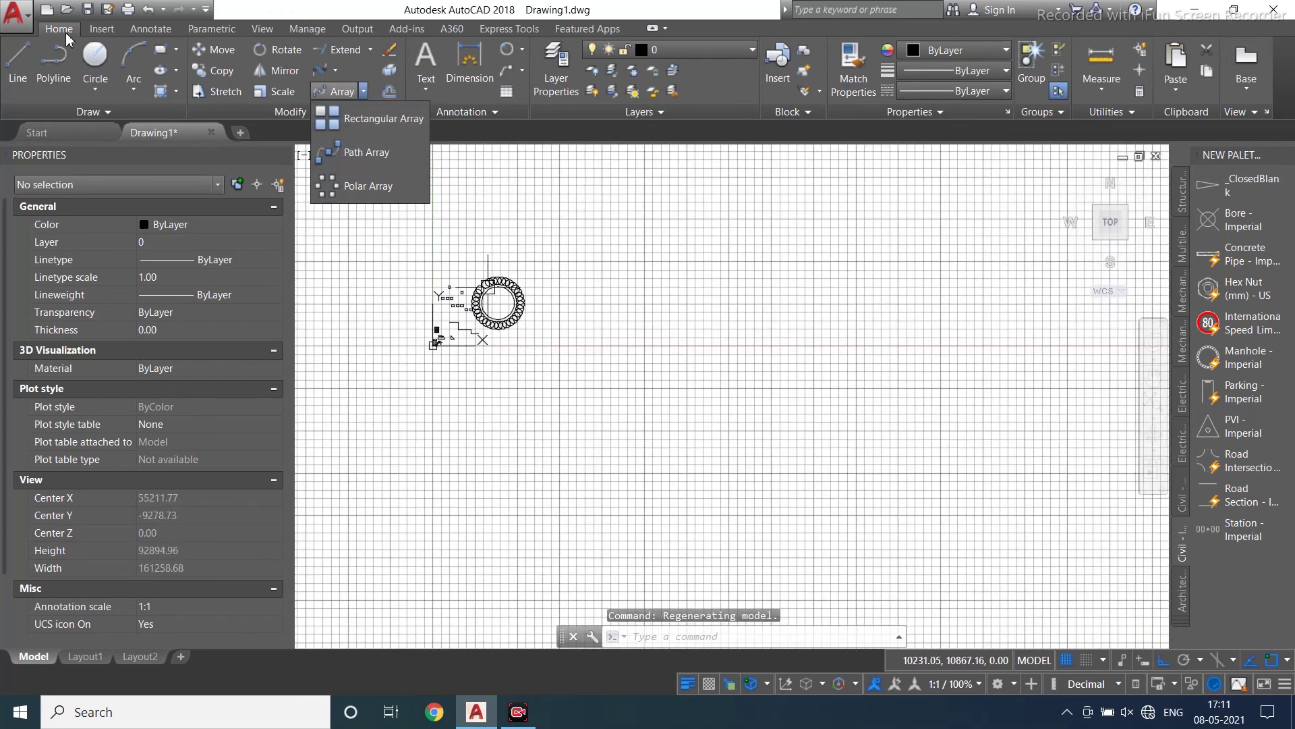
{"action": "type", "text": "c"}
{"action": "key", "text": "Return"}
{"action": "scroll", "coordinate": [695, 257], "scroll_direction": "up", "scroll_amount": 5}
{"action": "left_click", "coordinate": [459, 346]}
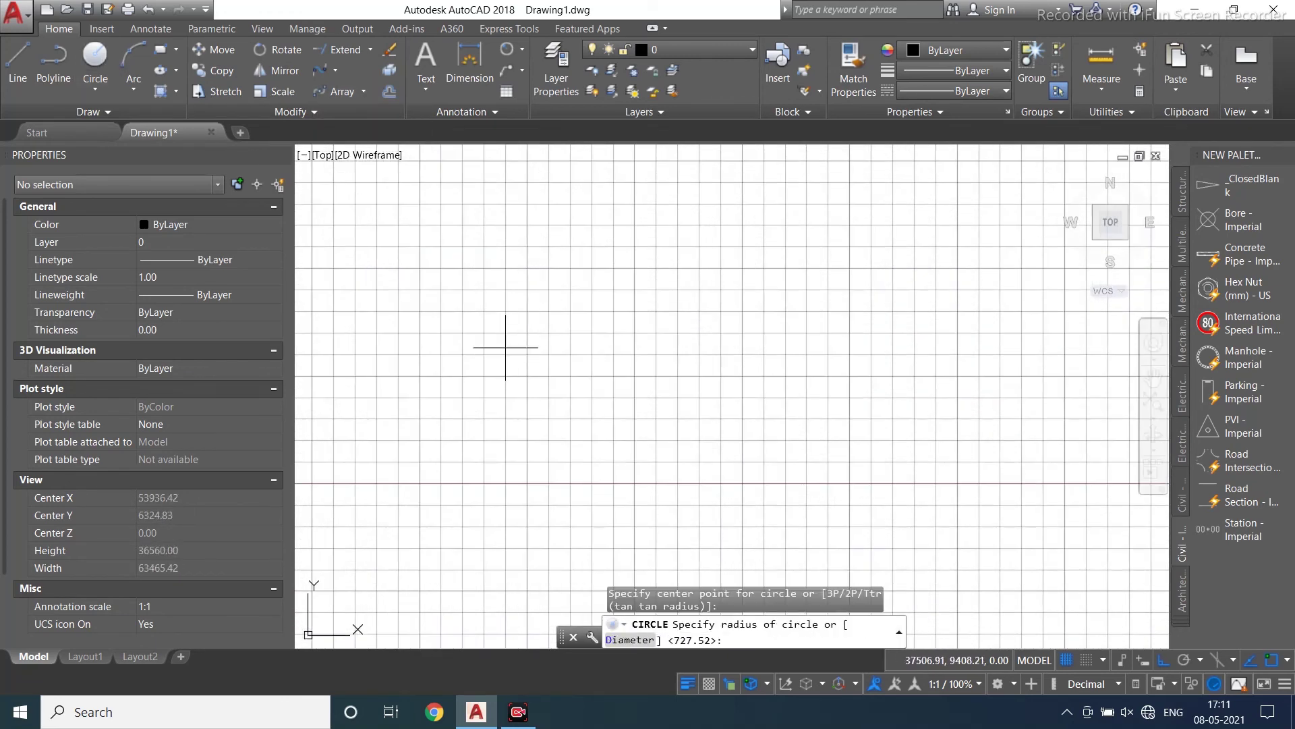
{"action": "left_click", "coordinate": [515, 298]}
{"action": "scroll", "coordinate": [526, 304], "scroll_direction": "down", "scroll_amount": 5}
Create a polar array of the new circle, using its topmost point as the centre of the array.
{"action": "left_click", "coordinate": [356, 94]}
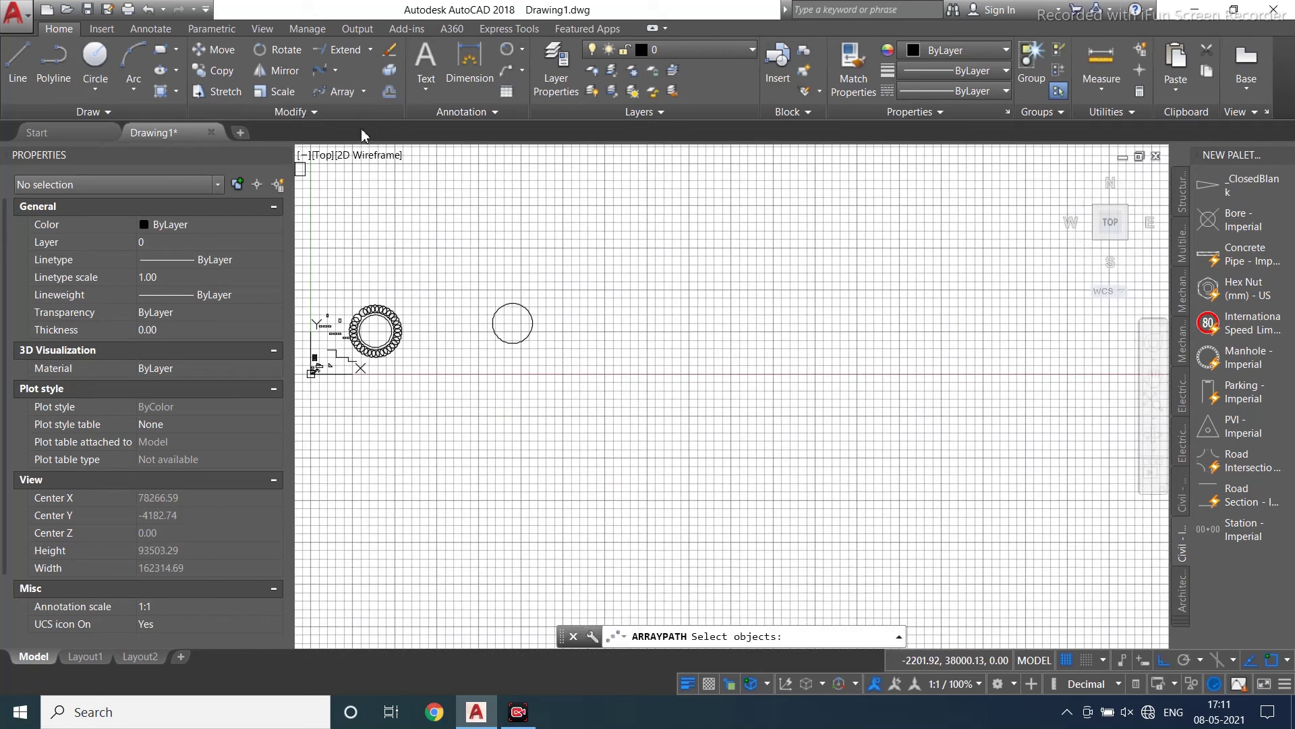
{"action": "left_click", "coordinate": [363, 91]}
{"action": "left_click", "coordinate": [370, 186]}
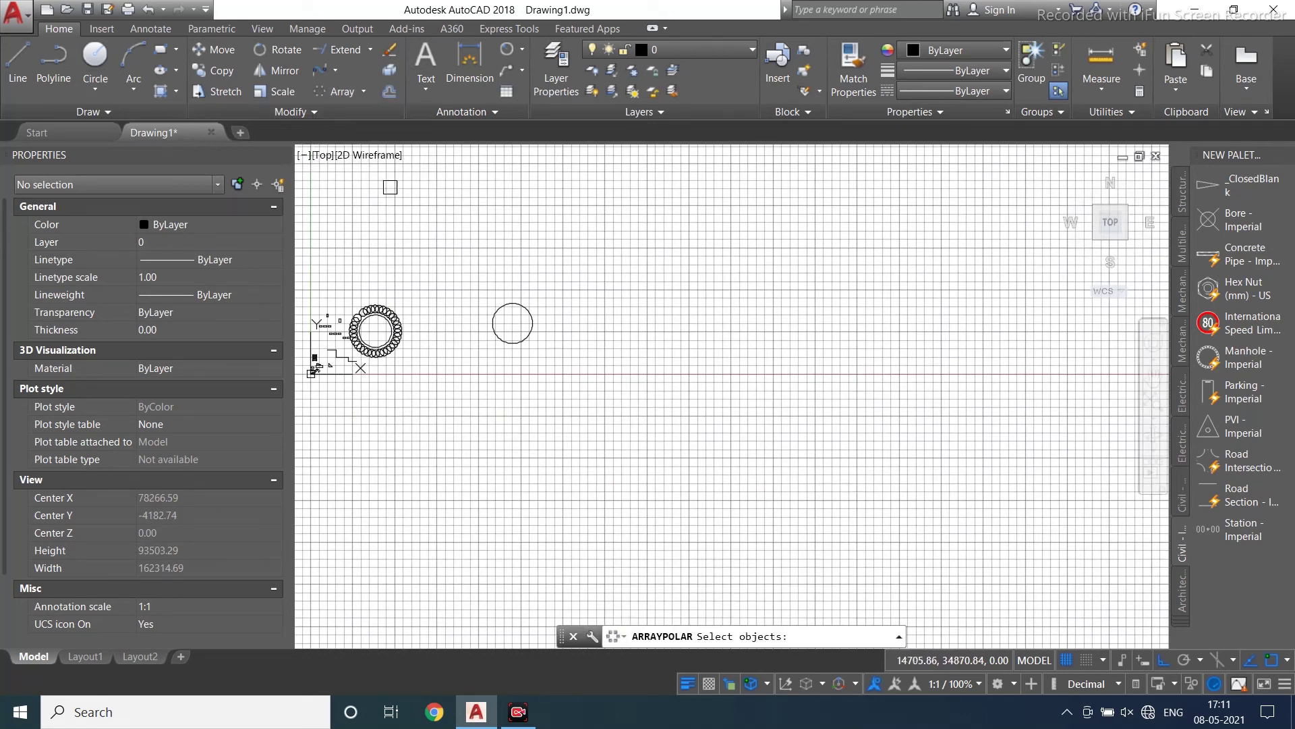
{"action": "left_click", "coordinate": [515, 302]}
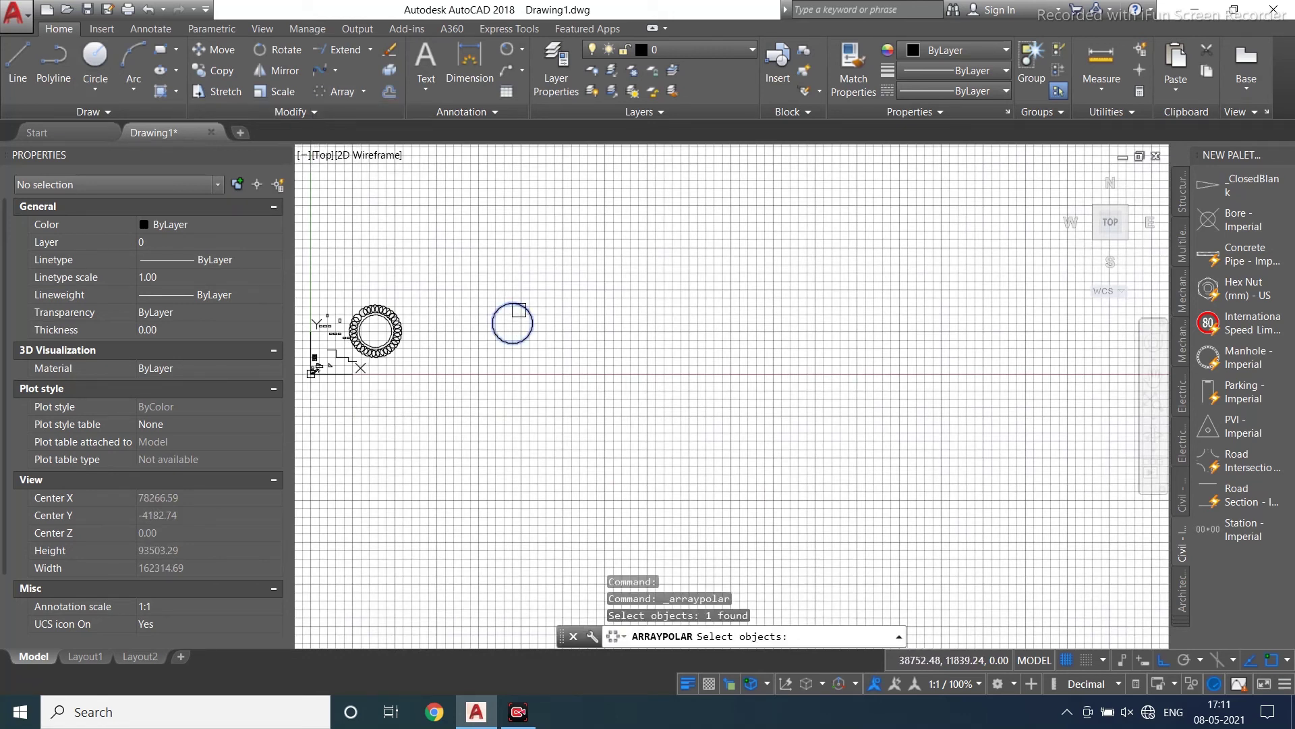
{"action": "key", "text": "Return"}
{"action": "scroll", "coordinate": [517, 308], "scroll_direction": "up", "scroll_amount": 4}
{"action": "left_click", "coordinate": [504, 296]}
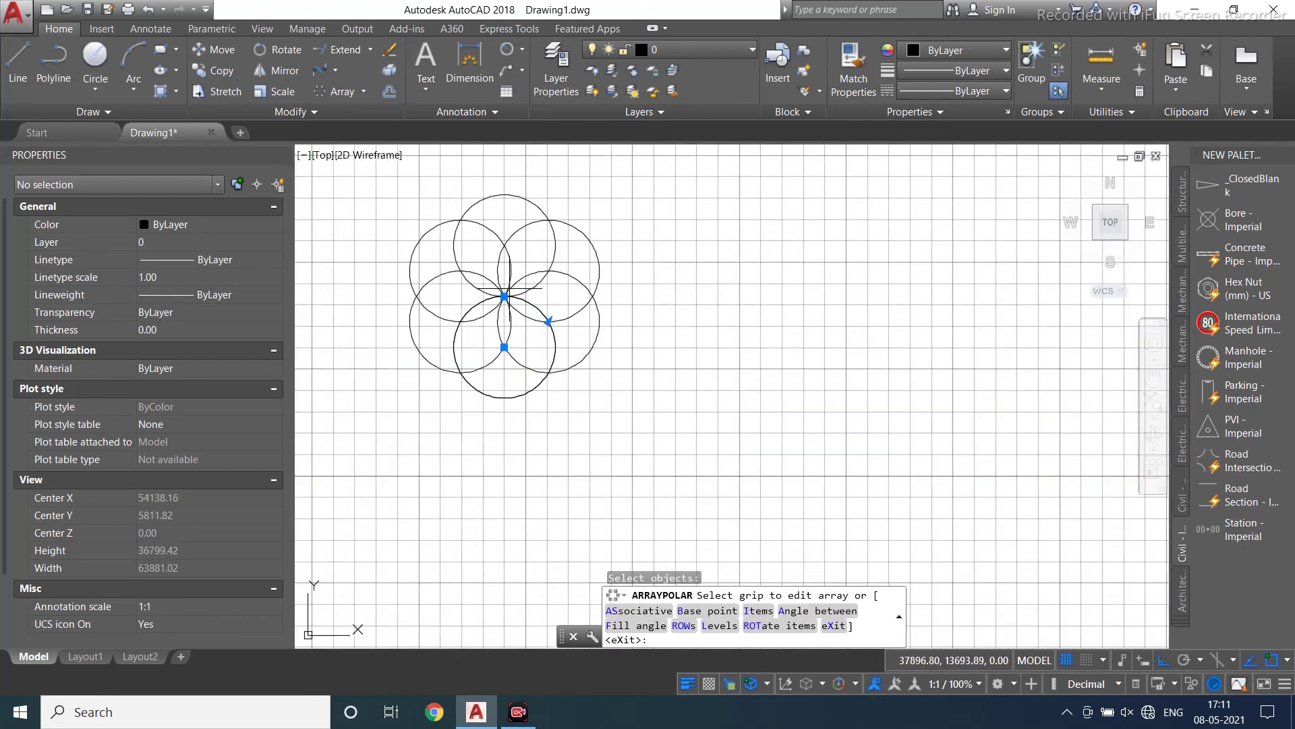
Finish the polar array of overlapping circles and close the array editing.
{"action": "scroll", "coordinate": [504, 300], "scroll_direction": "up", "scroll_amount": 4}
{"action": "scroll", "coordinate": [670, 368], "scroll_direction": "down", "scroll_amount": 4}
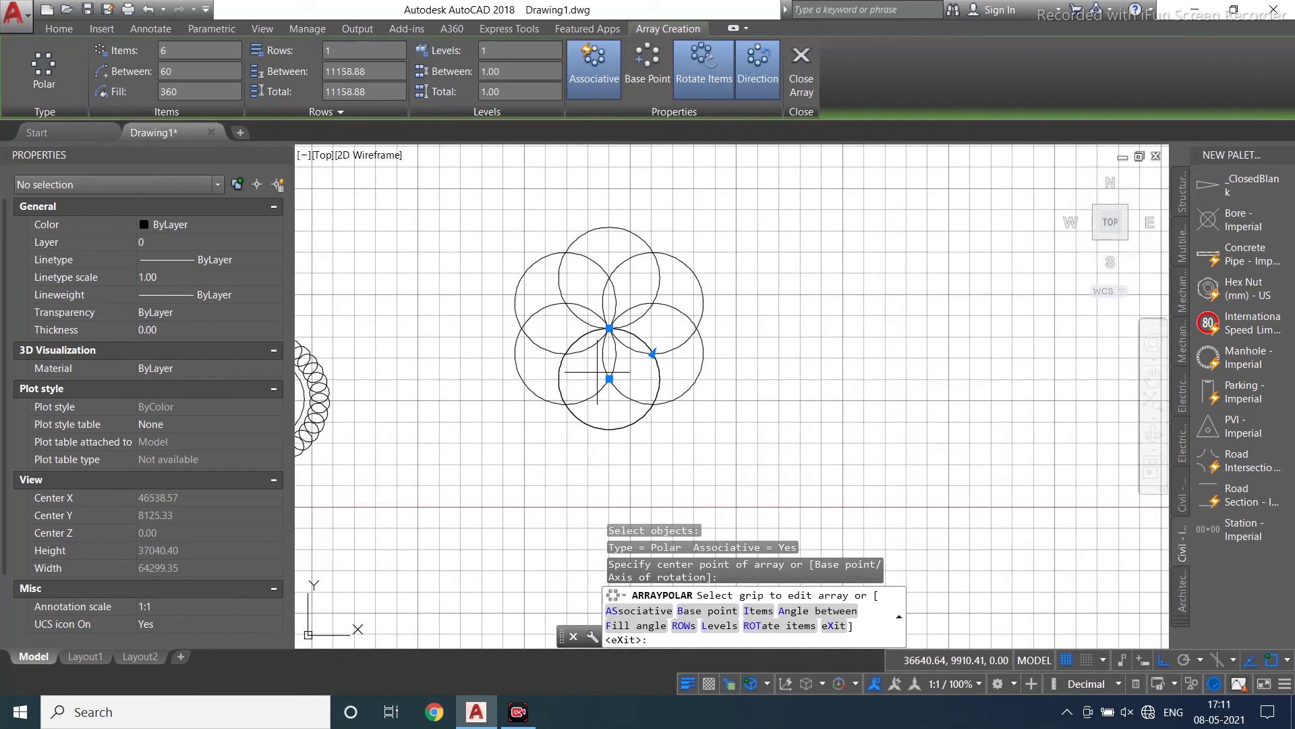
{"action": "left_click", "coordinate": [798, 79]}
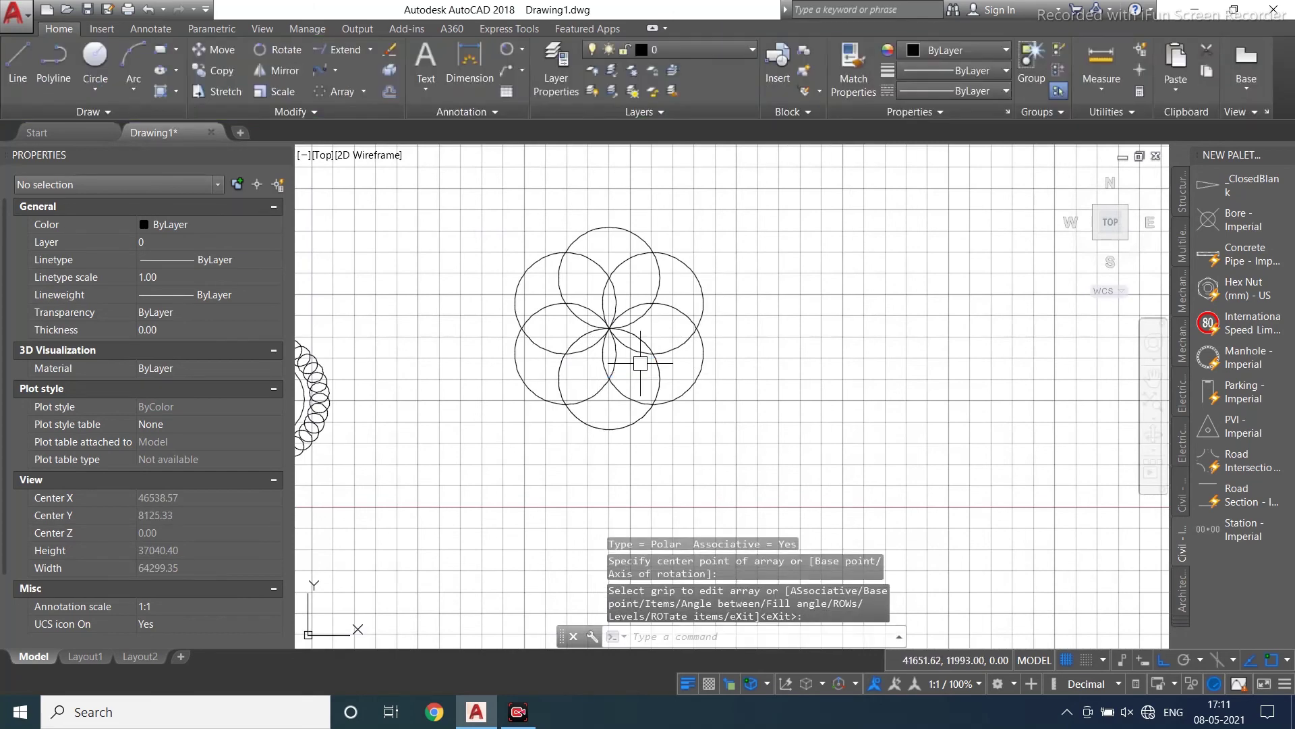
Draw a vertical line about 8557 units long in the empty area above the ring of small circles.
{"action": "scroll", "coordinate": [474, 334], "scroll_direction": "down", "scroll_amount": 2}
{"action": "middle_click_drag", "start_coordinate": [408, 282], "coordinate": [584, 320]}
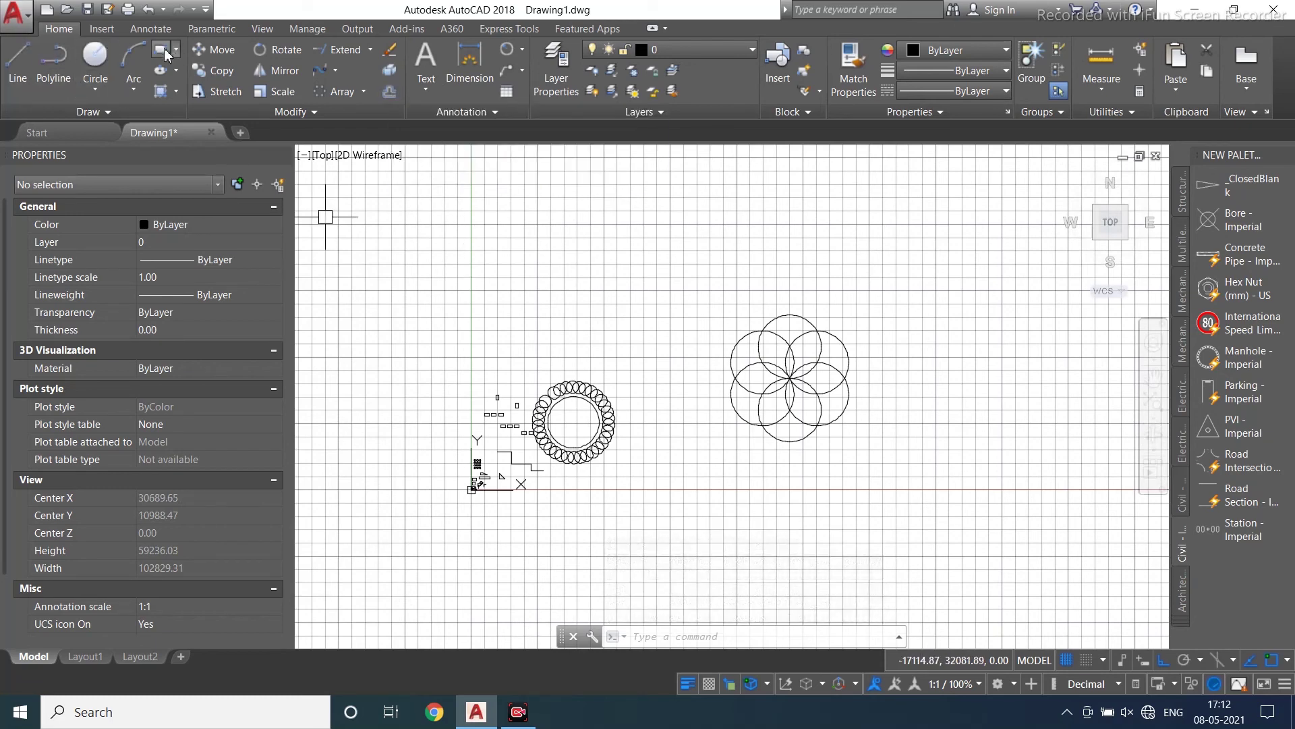
{"action": "left_click", "coordinate": [17, 61]}
{"action": "scroll", "coordinate": [425, 290], "scroll_direction": "up", "scroll_amount": 2}
{"action": "left_click", "coordinate": [567, 226]}
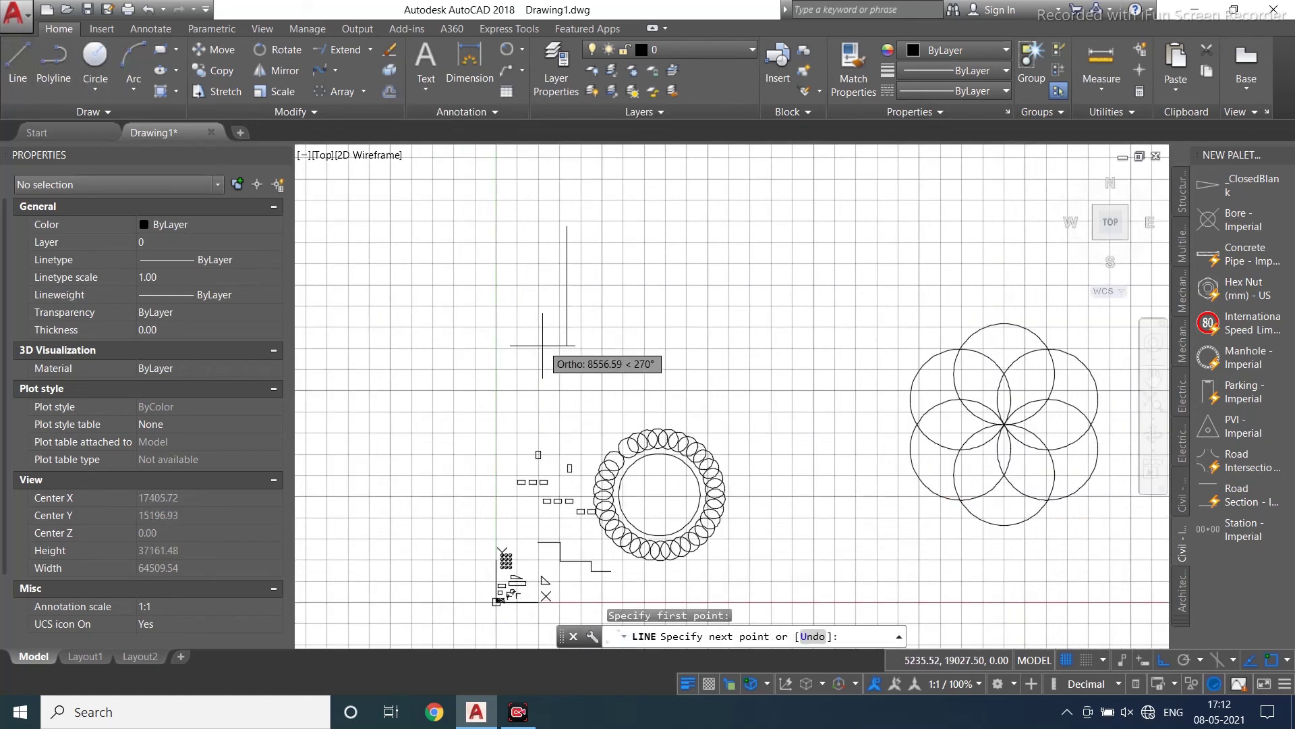
{"action": "left_click", "coordinate": [543, 345]}
{"action": "scroll", "coordinate": [587, 297], "scroll_direction": "up", "scroll_amount": 2}
{"action": "key", "text": "Escape"}
{"action": "scroll", "coordinate": [549, 365], "scroll_direction": "down", "scroll_amount": 2}
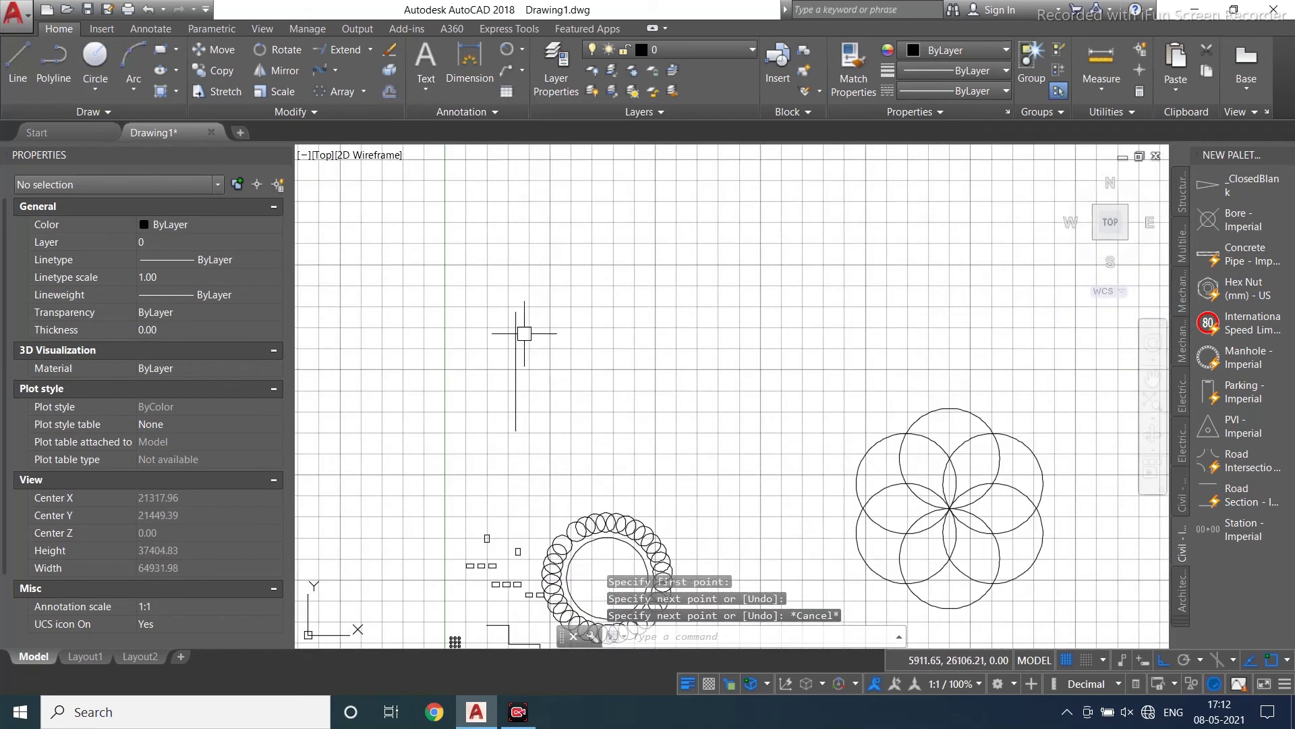
Offset the vertical line by 50 units towards its right side.
{"action": "left_click", "coordinate": [390, 91]}
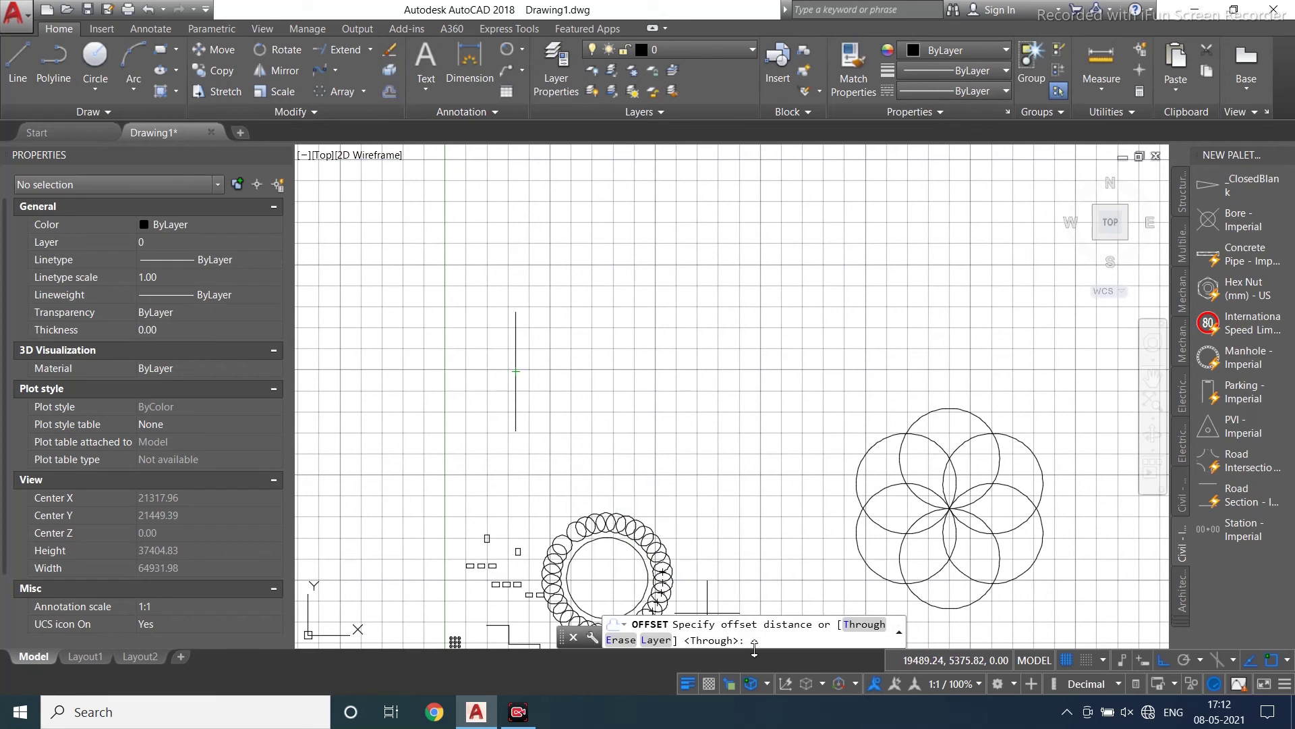
{"action": "type", "text": "5"}
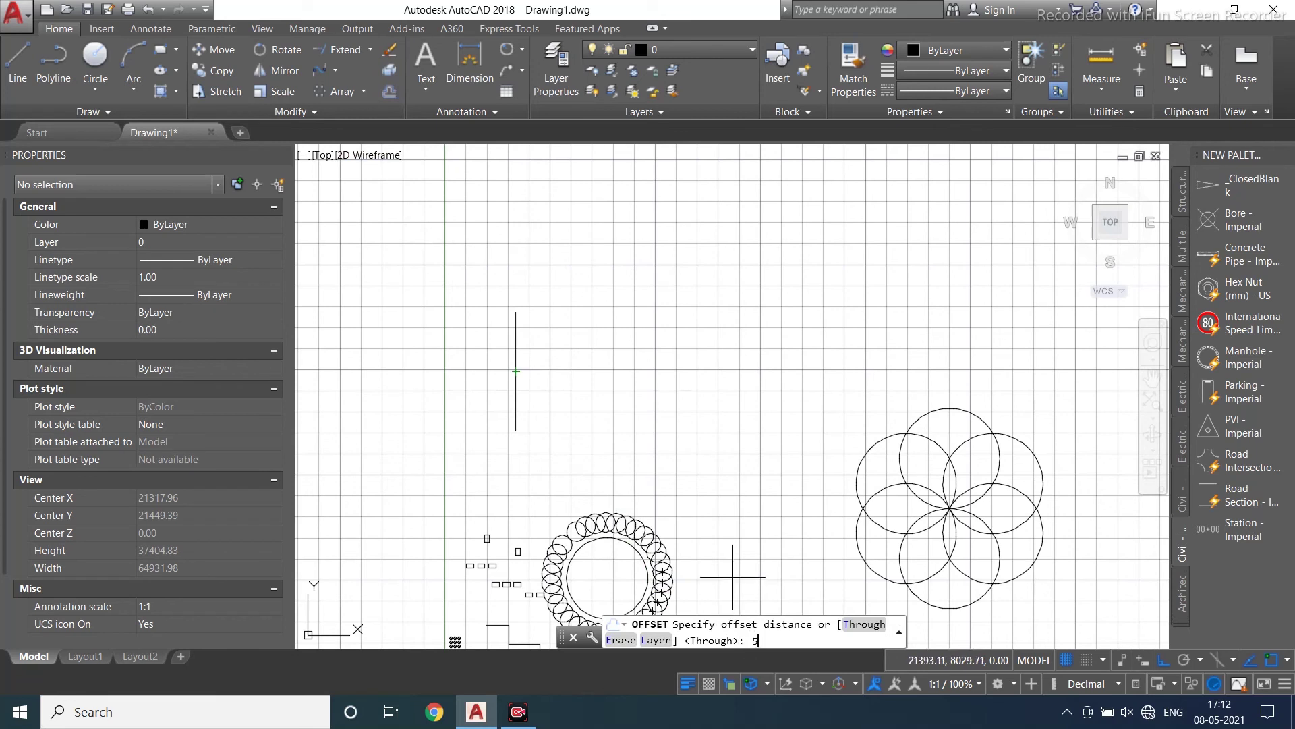
{"action": "type", "text": "0"}
{"action": "key", "text": "Return"}
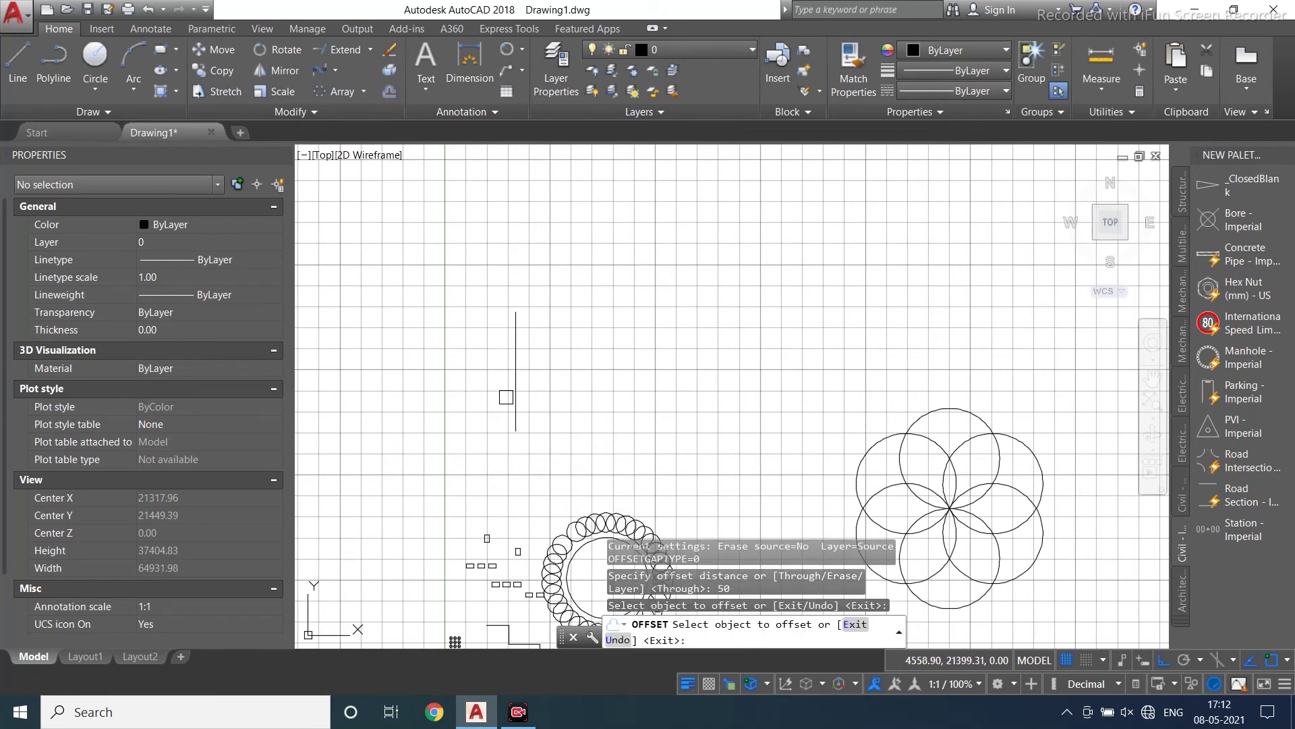
{"action": "left_click", "coordinate": [516, 391]}
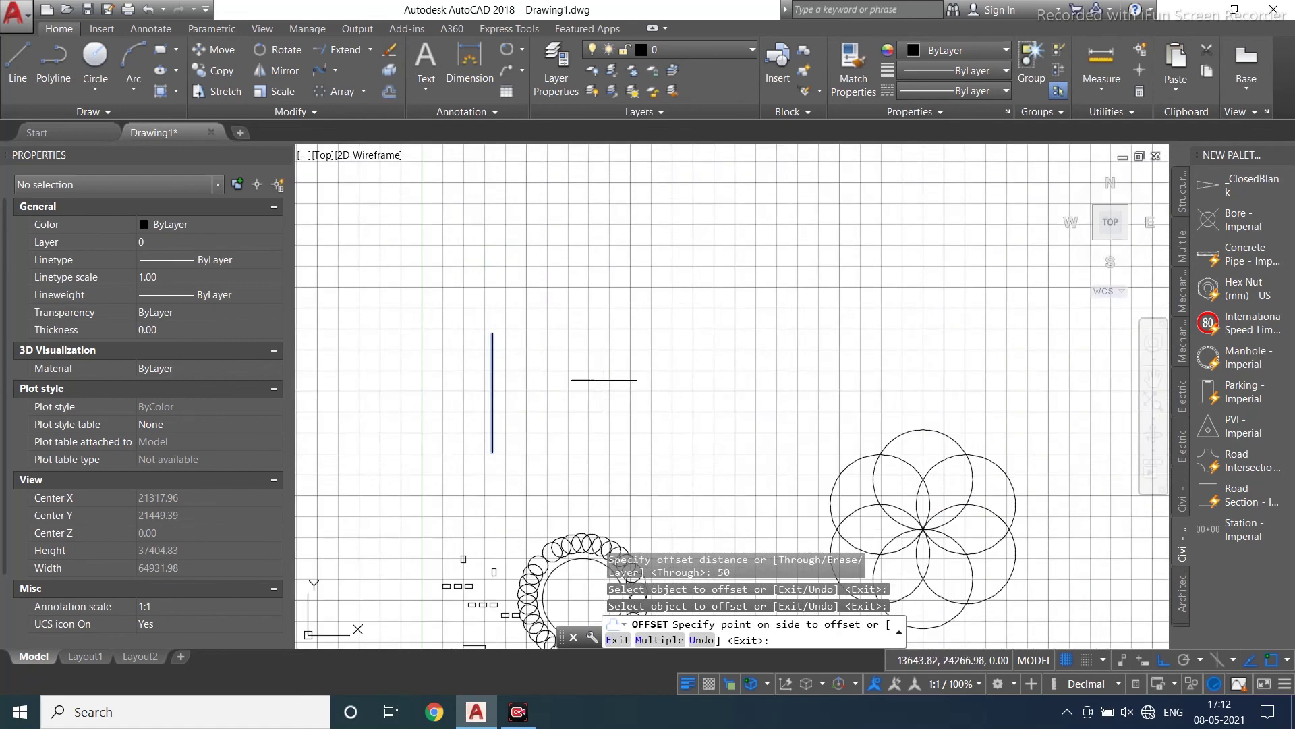
{"action": "left_click", "coordinate": [597, 381]}
{"action": "scroll", "coordinate": [500, 264], "scroll_direction": "up", "scroll_amount": 10}
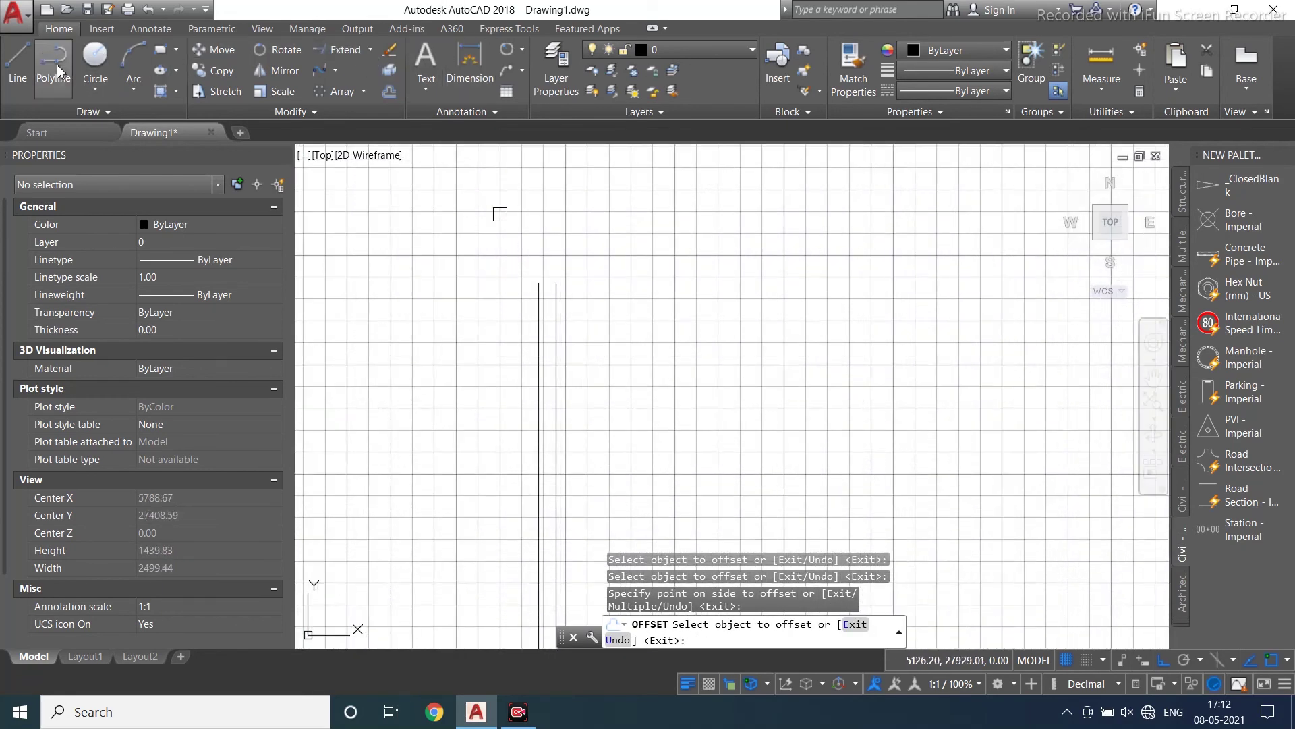
Add a linear dimension between the upper ends of the two closely spaced vertical lines.
{"action": "left_click", "coordinate": [502, 52]}
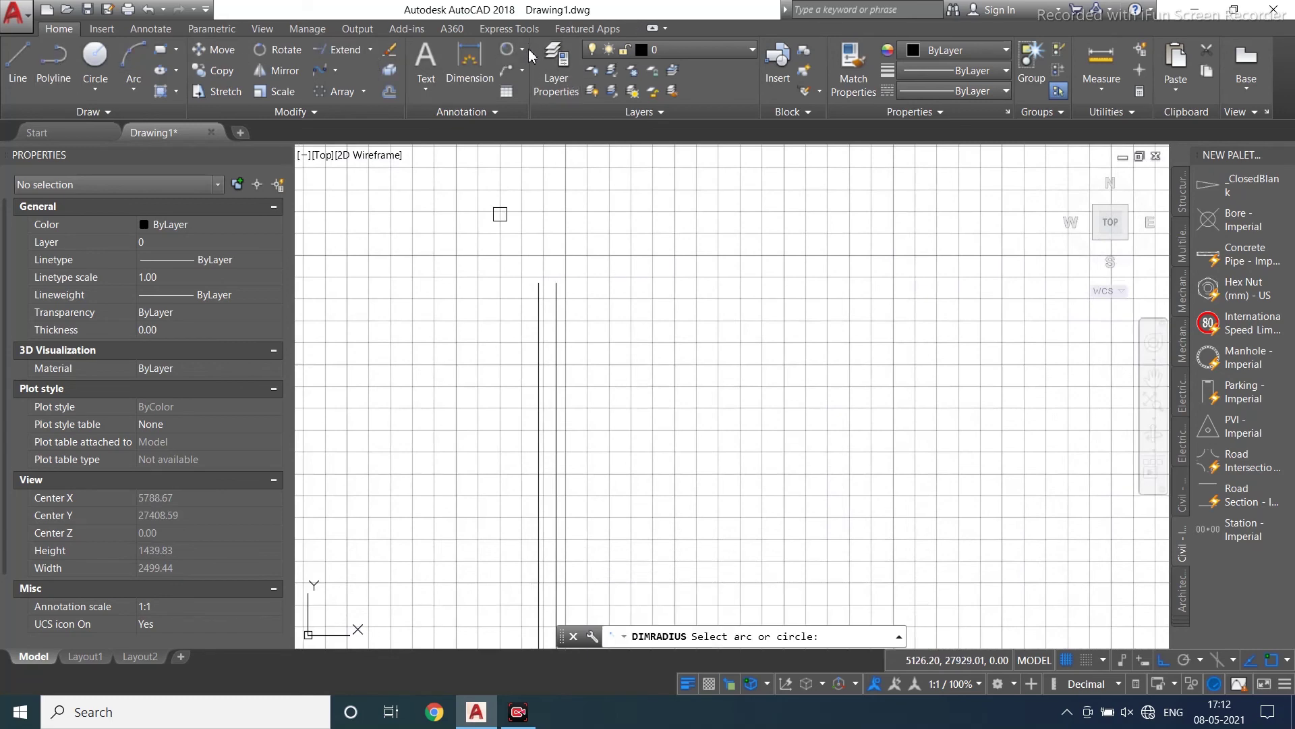
{"action": "left_click", "coordinate": [523, 53]}
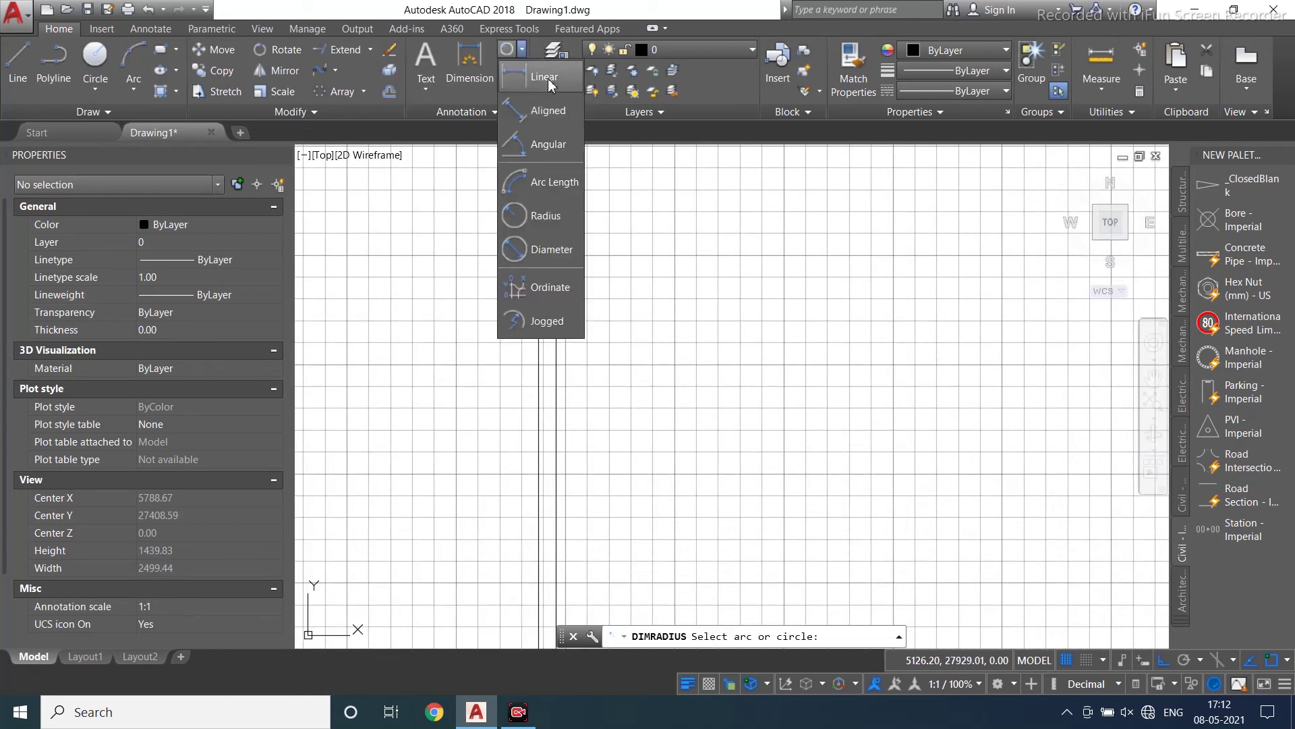
{"action": "left_click", "coordinate": [548, 107]}
{"action": "scroll", "coordinate": [545, 335], "scroll_direction": "up", "scroll_amount": 1}
{"action": "scroll", "coordinate": [550, 313], "scroll_direction": "up", "scroll_amount": 3}
{"action": "left_click", "coordinate": [520, 211]}
{"action": "left_click", "coordinate": [564, 211]}
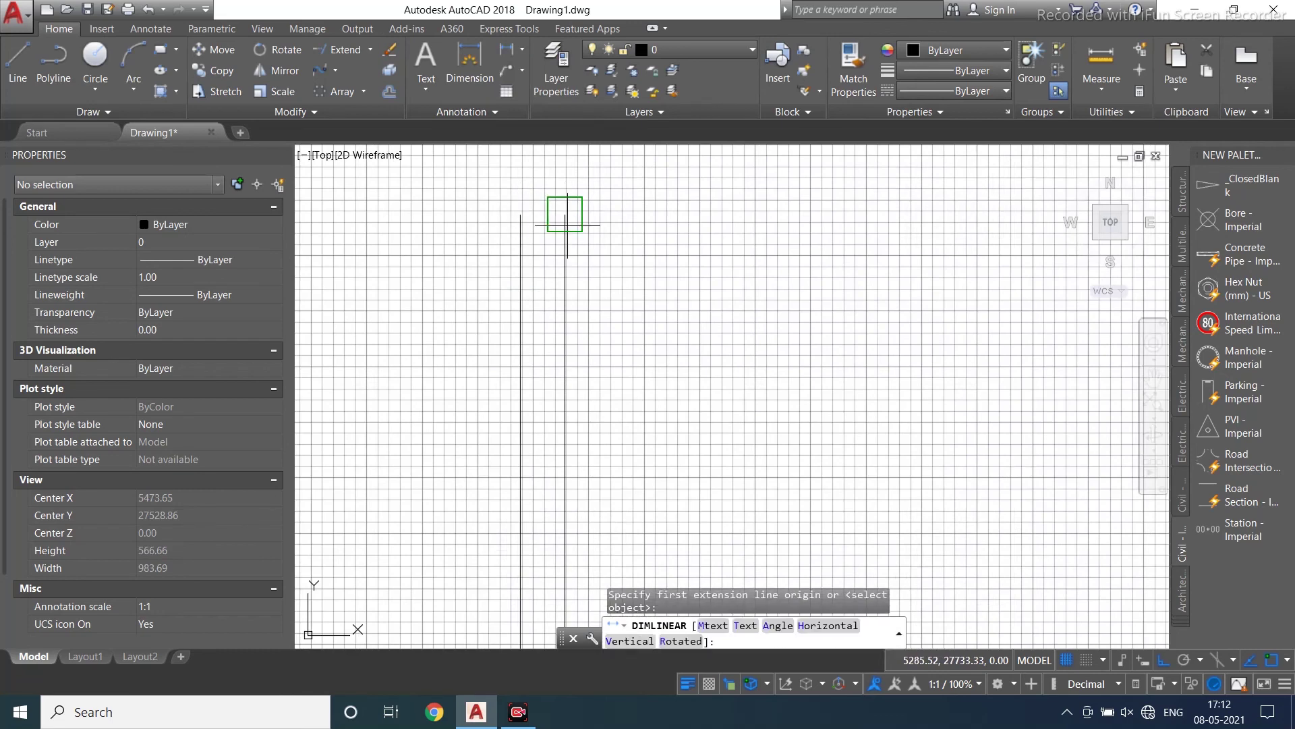
{"action": "scroll", "coordinate": [543, 215], "scroll_direction": "up", "scroll_amount": 4}
{"action": "scroll", "coordinate": [541, 195], "scroll_direction": "up", "scroll_amount": 3}
{"action": "left_click", "coordinate": [497, 269]}
{"action": "scroll", "coordinate": [509, 261], "scroll_direction": "down", "scroll_amount": 10}
{"action": "key", "text": "Escape"}
{"action": "key", "text": "Escape"}
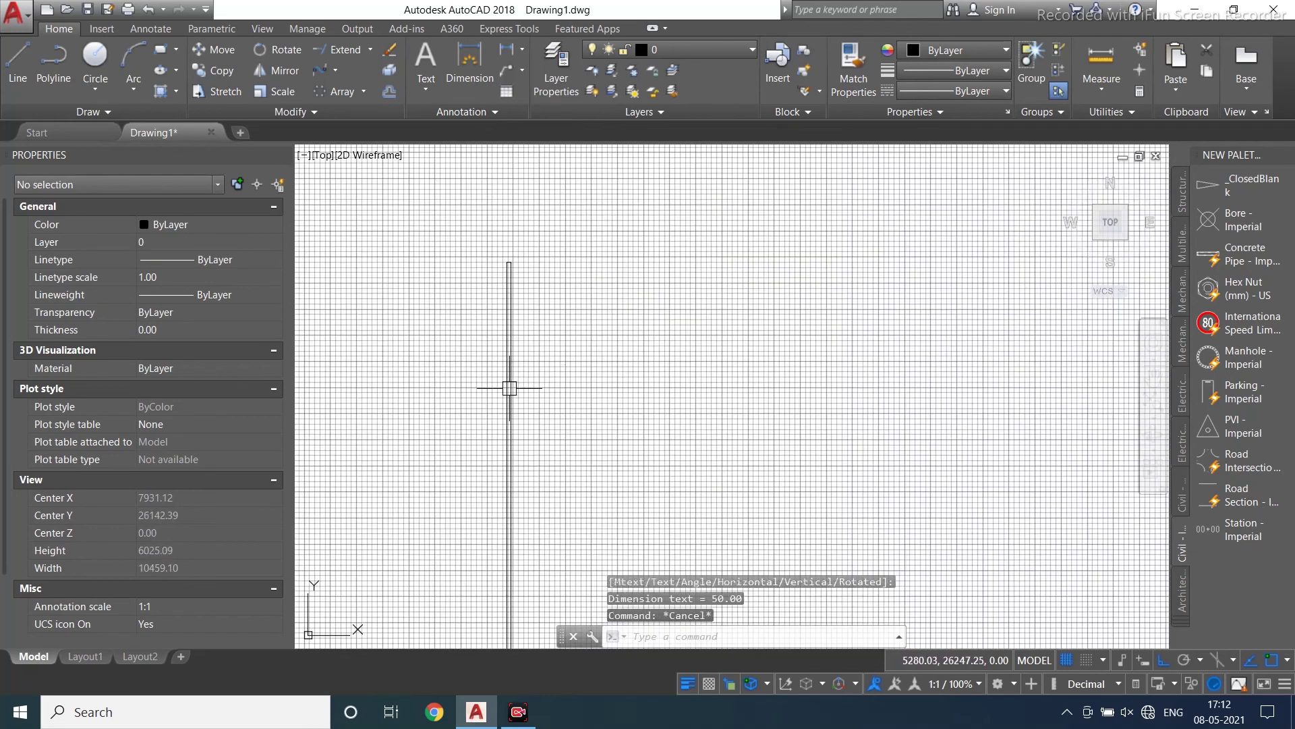
Offset the right-hand line of the closely spaced pair by 500 units to the right.
{"action": "left_click", "coordinate": [389, 96]}
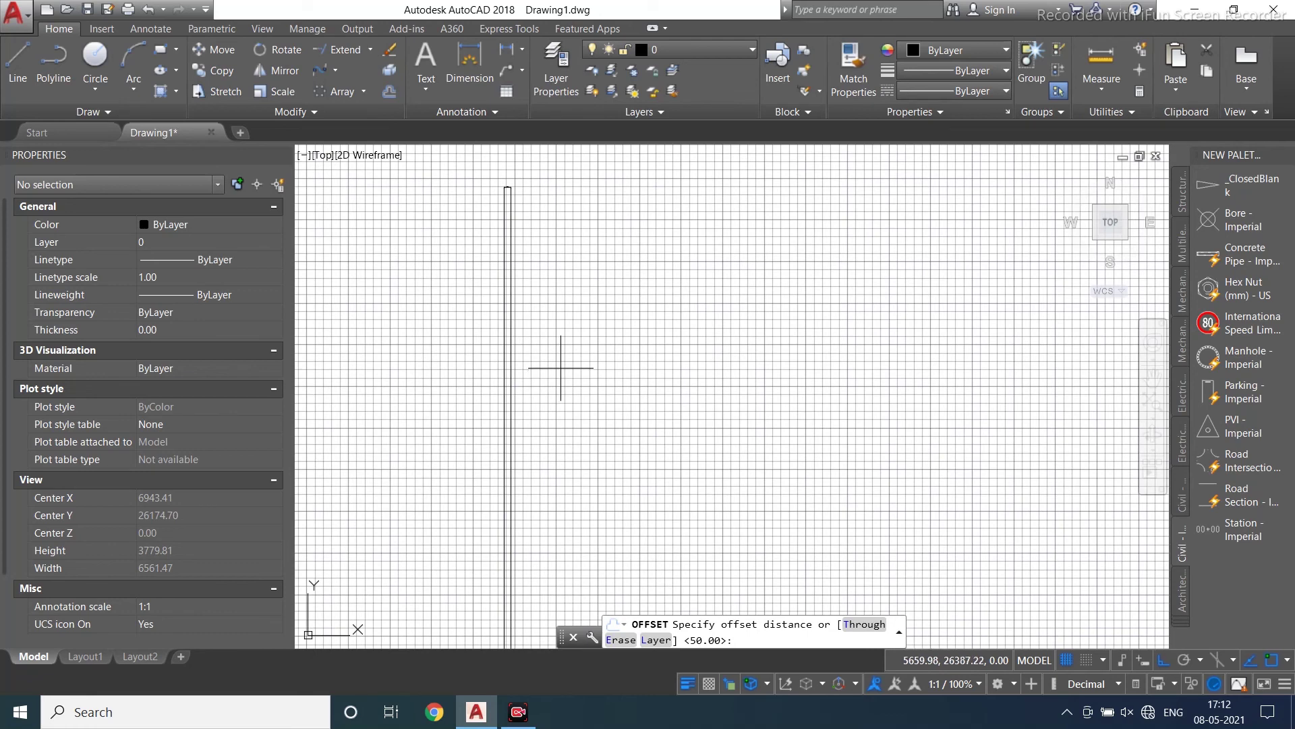
{"action": "scroll", "coordinate": [561, 364], "scroll_direction": "down", "scroll_amount": 4}
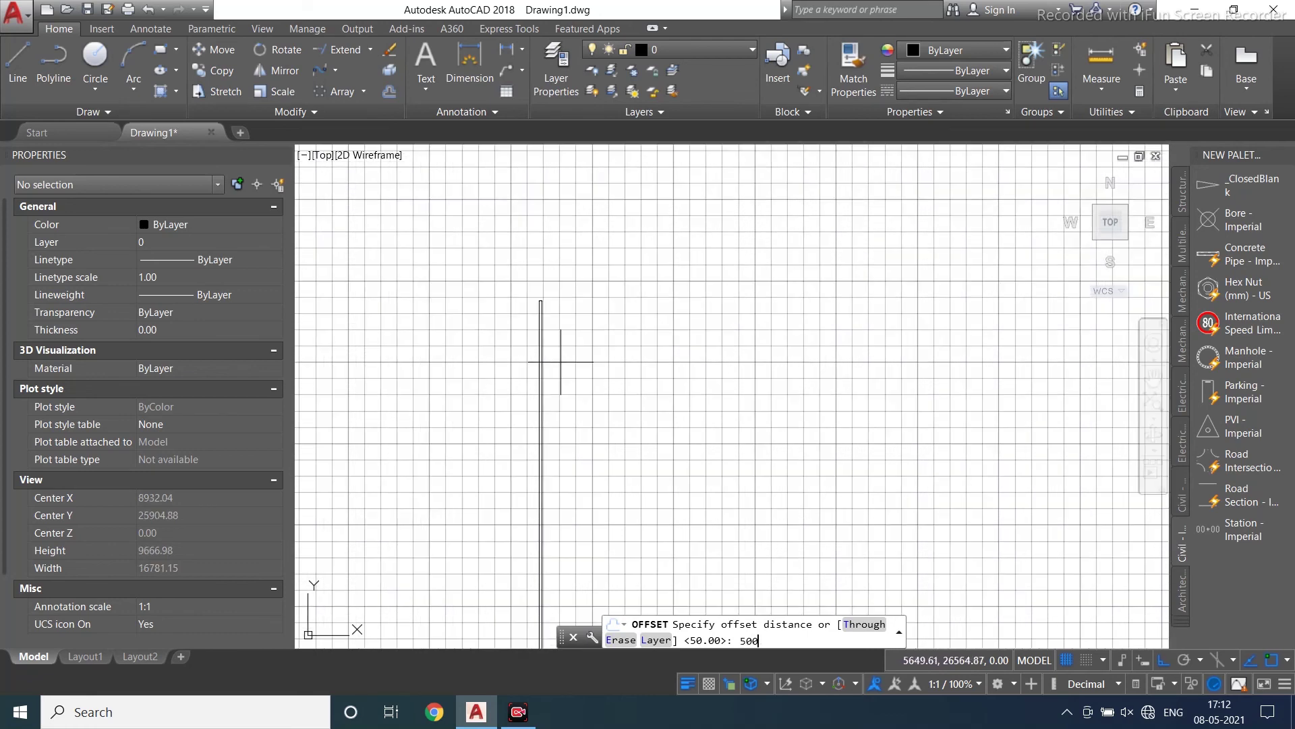
{"action": "type", "text": "500"}
{"action": "key", "text": "Return"}
{"action": "scroll", "coordinate": [506, 338], "scroll_direction": "up", "scroll_amount": 4}
{"action": "left_click", "coordinate": [612, 371]}
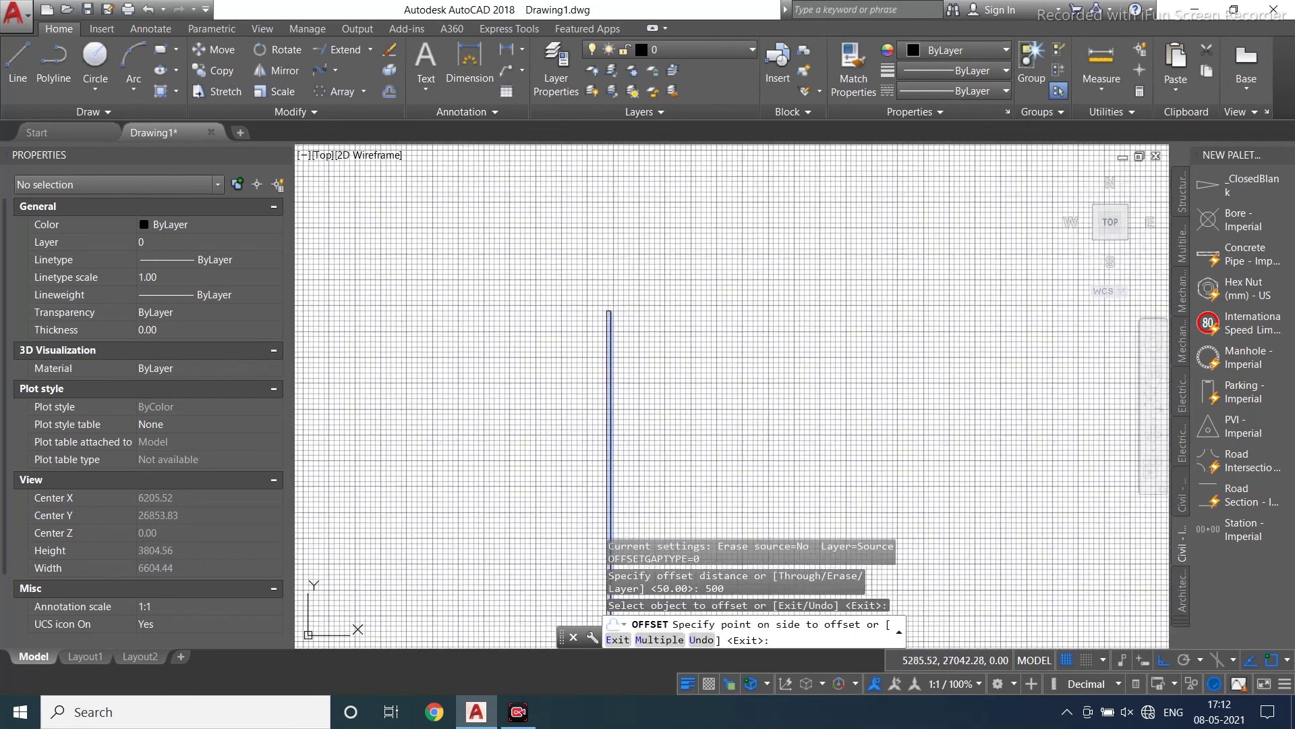
{"action": "scroll", "coordinate": [818, 367], "scroll_direction": "down", "scroll_amount": 2}
{"action": "left_click", "coordinate": [819, 367]}
{"action": "scroll", "coordinate": [816, 373], "scroll_direction": "up", "scroll_amount": 1}
{"action": "scroll", "coordinate": [650, 341], "scroll_direction": "up", "scroll_amount": 2}
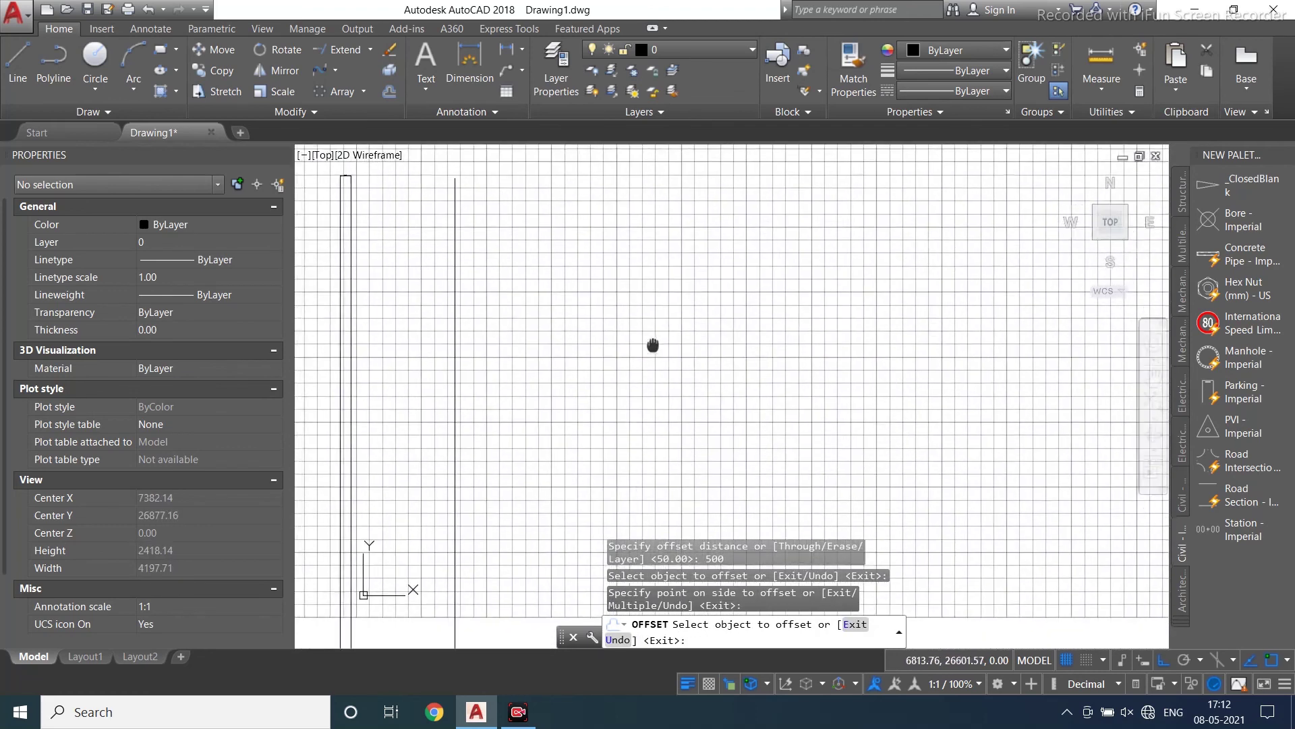
Add a linear dimension across the wider gap between the pair of lines and the newly offset line.
{"action": "scroll", "coordinate": [661, 341], "scroll_direction": "down", "scroll_amount": 6}
{"action": "scroll", "coordinate": [655, 341], "scroll_direction": "up", "scroll_amount": 6}
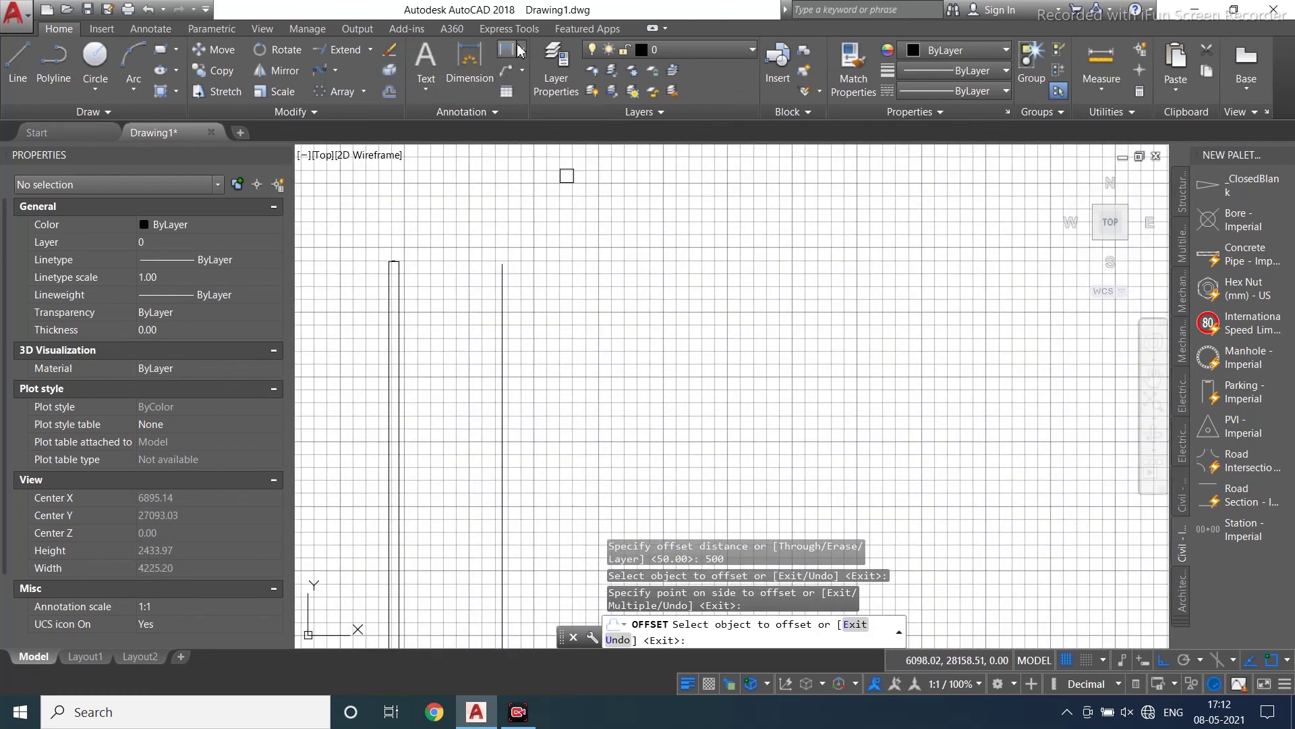
{"action": "left_click", "coordinate": [503, 386]}
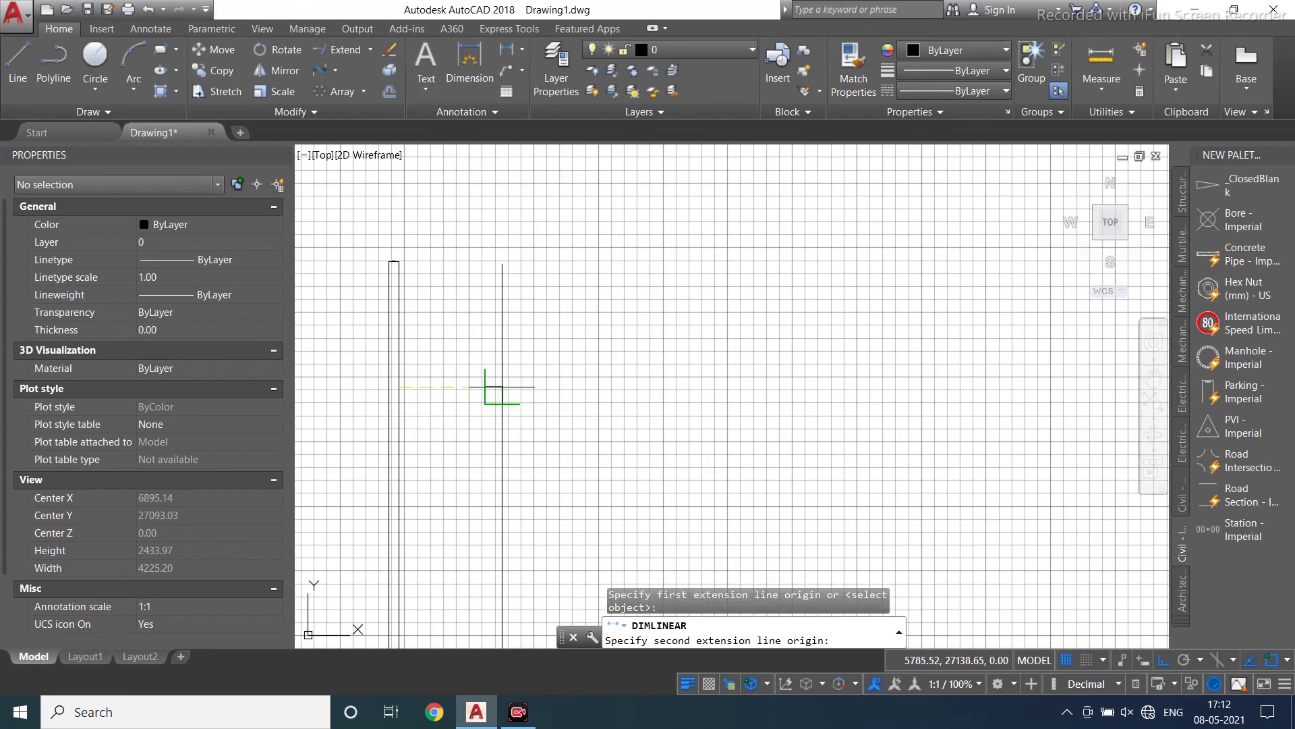
{"action": "scroll", "coordinate": [438, 354], "scroll_direction": "up", "scroll_amount": 12}
{"action": "scroll", "coordinate": [621, 231], "scroll_direction": "down", "scroll_amount": 8}
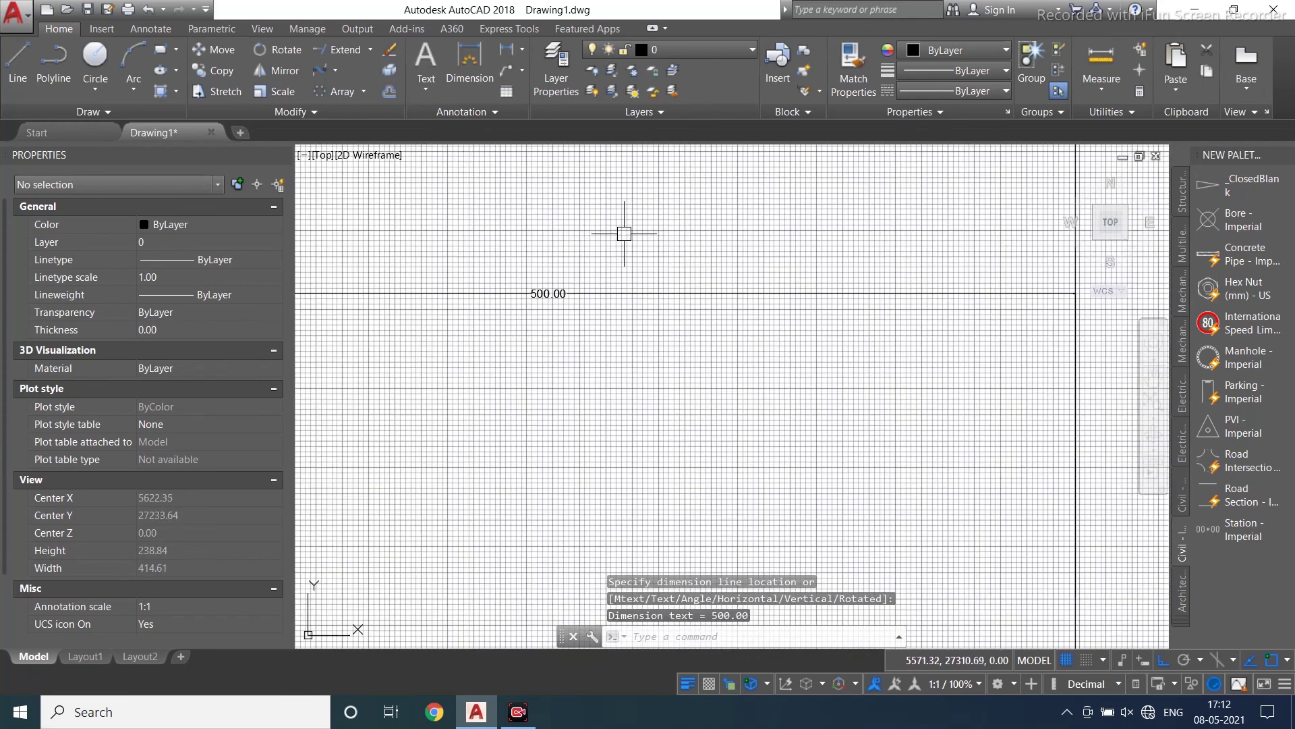
{"action": "scroll", "coordinate": [573, 309], "scroll_direction": "up", "scroll_amount": 6}
Draw a large rectangle in the empty area to the right of the vertical lines.
{"action": "scroll", "coordinate": [578, 231], "scroll_direction": "down", "scroll_amount": 15}
{"action": "scroll", "coordinate": [350, 362], "scroll_direction": "down", "scroll_amount": 4}
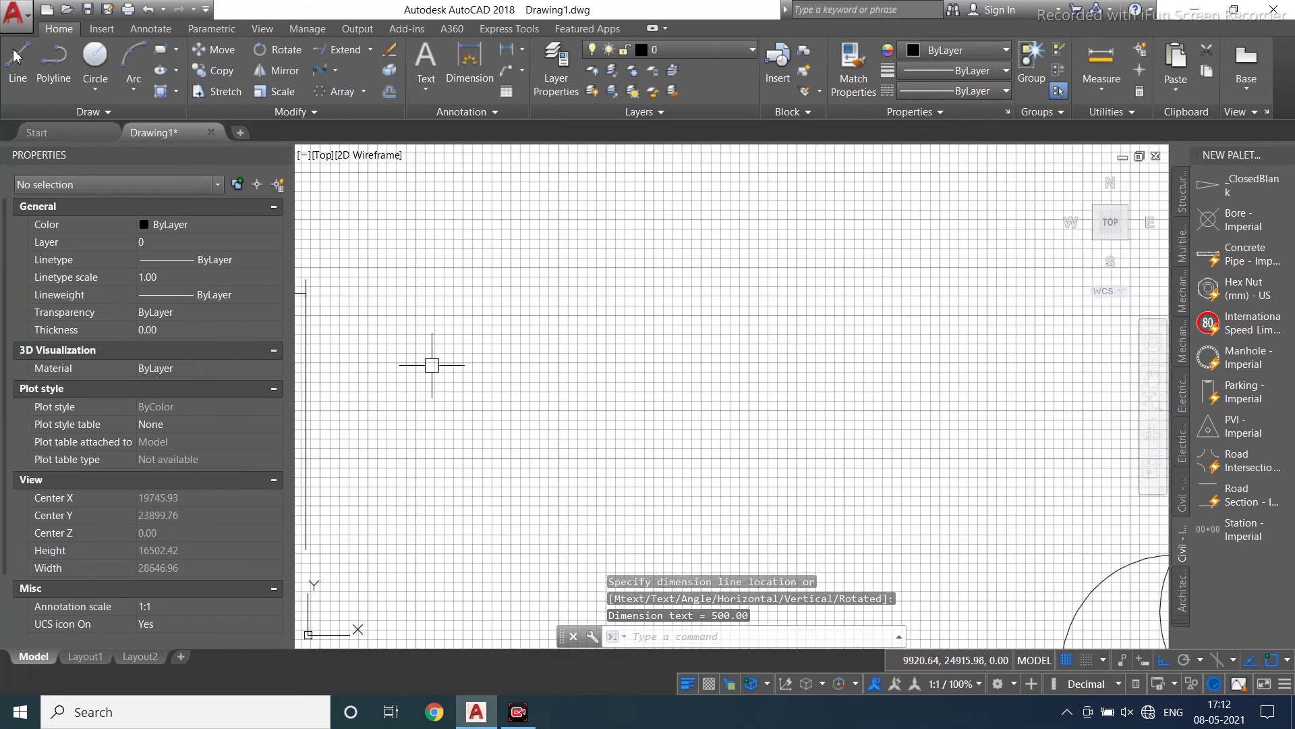
{"action": "left_click", "coordinate": [161, 49]}
{"action": "left_click", "coordinate": [464, 277]}
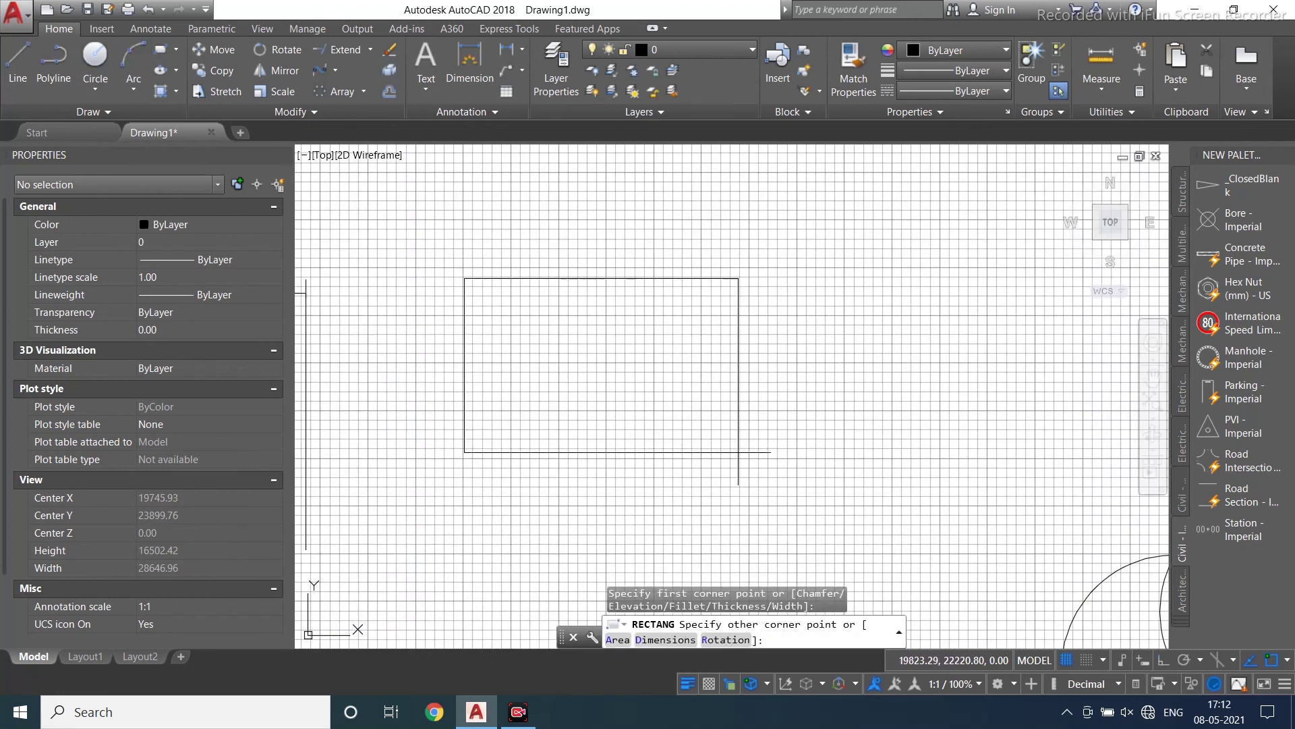
{"action": "left_click", "coordinate": [781, 479]}
{"action": "key", "text": "Escape"}
{"action": "key", "text": "Escape"}
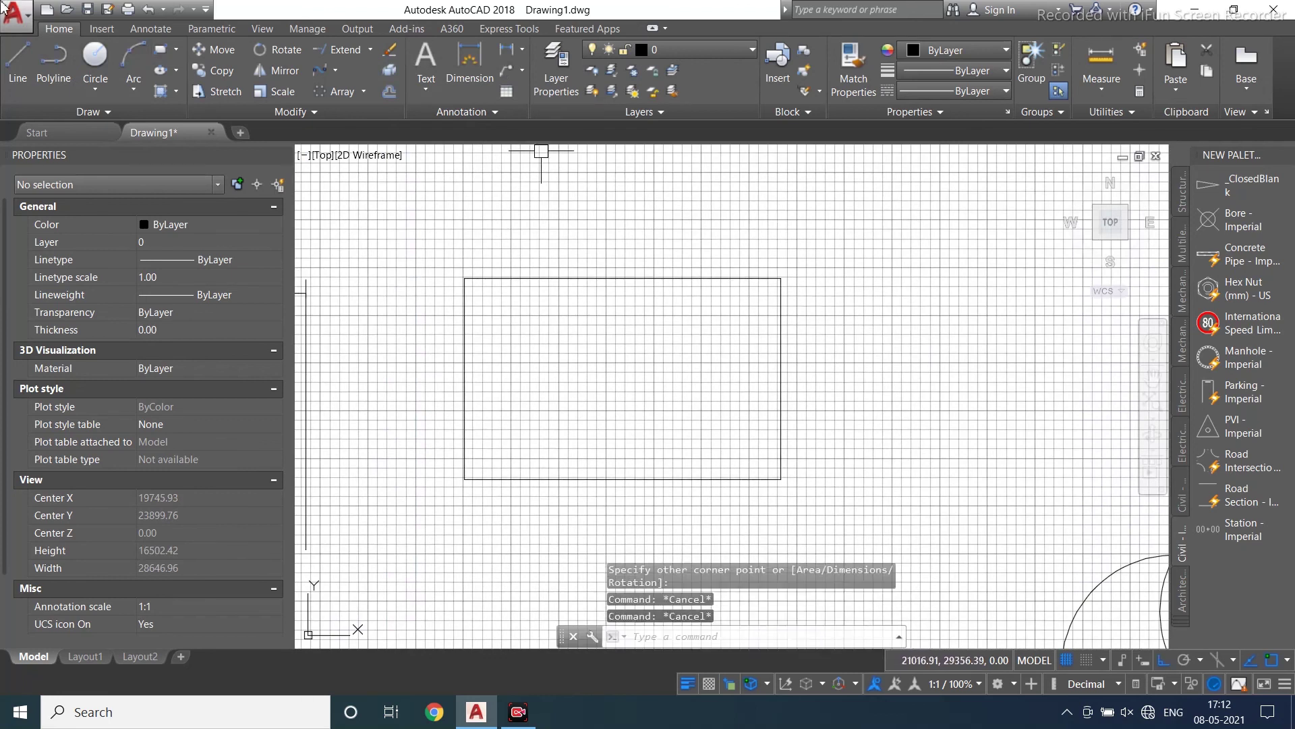
Offset the rectangle inward by 250 units.
{"action": "left_click", "coordinate": [389, 92]}
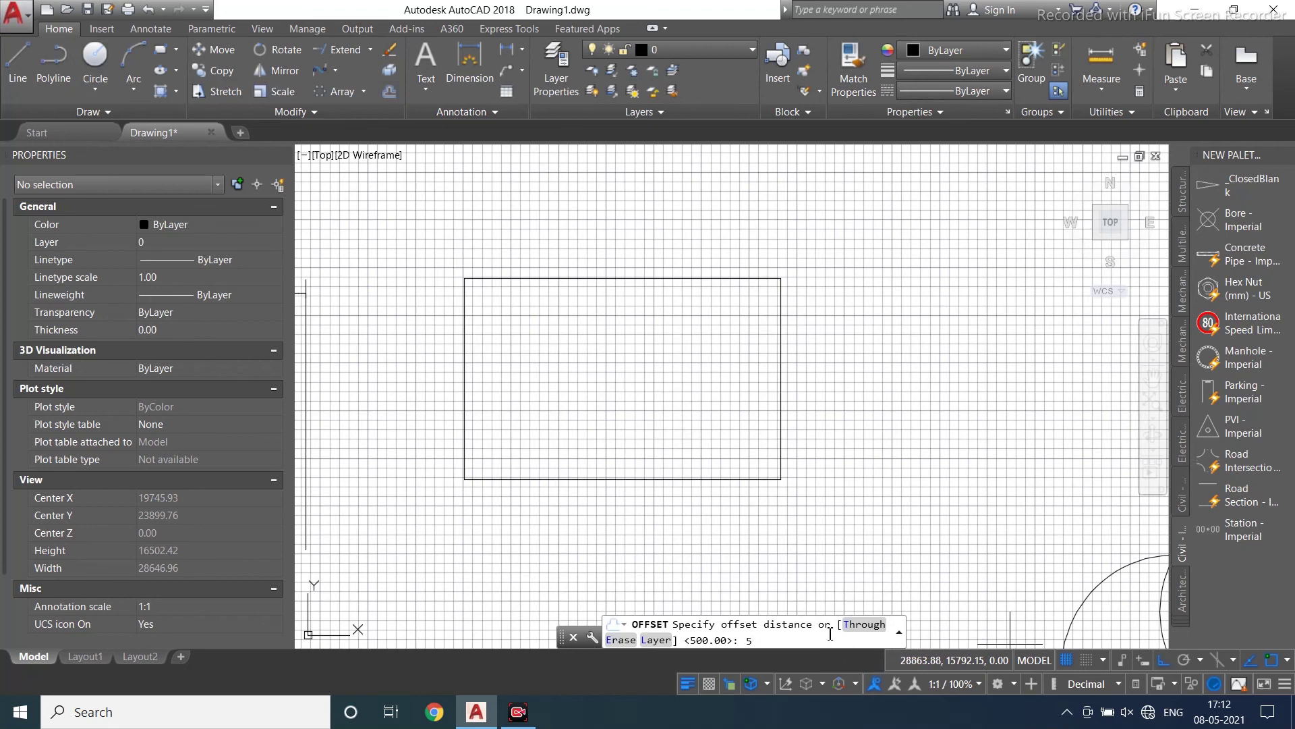
{"action": "type", "text": "250"}
{"action": "key", "text": "Return"}
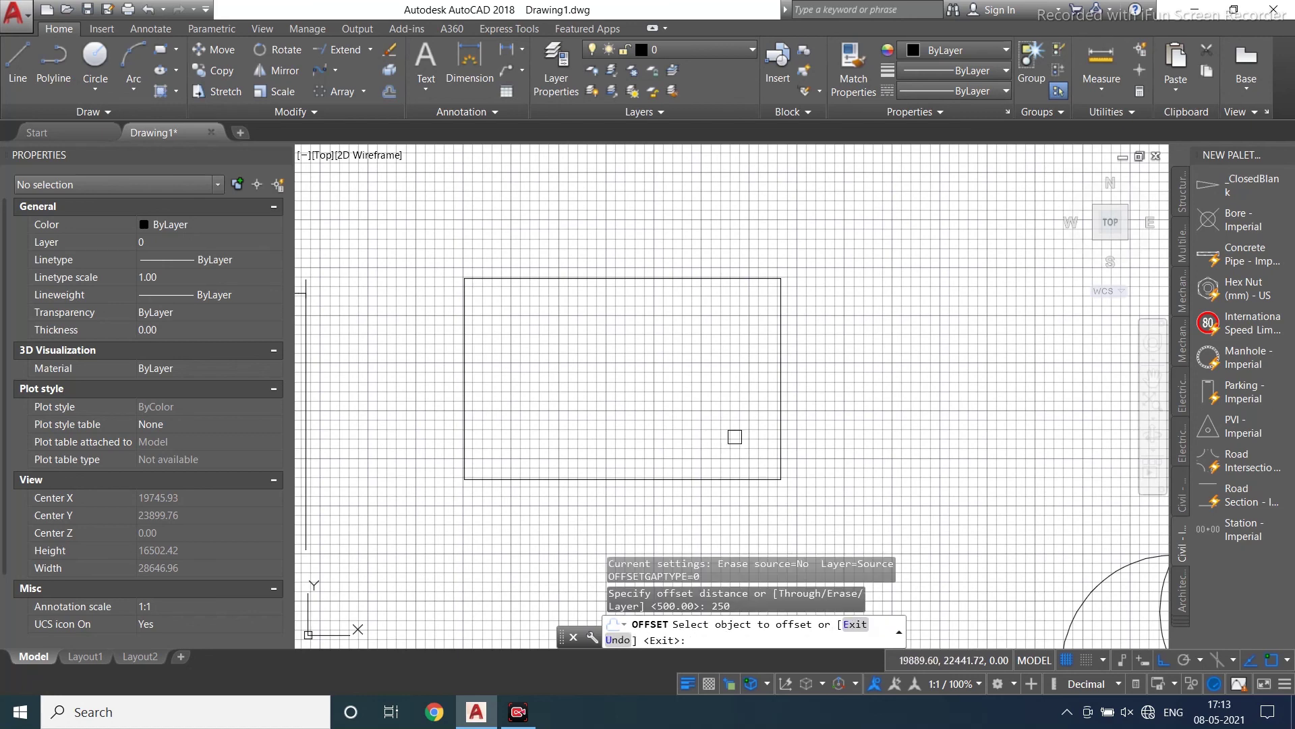
{"action": "left_click", "coordinate": [636, 278]}
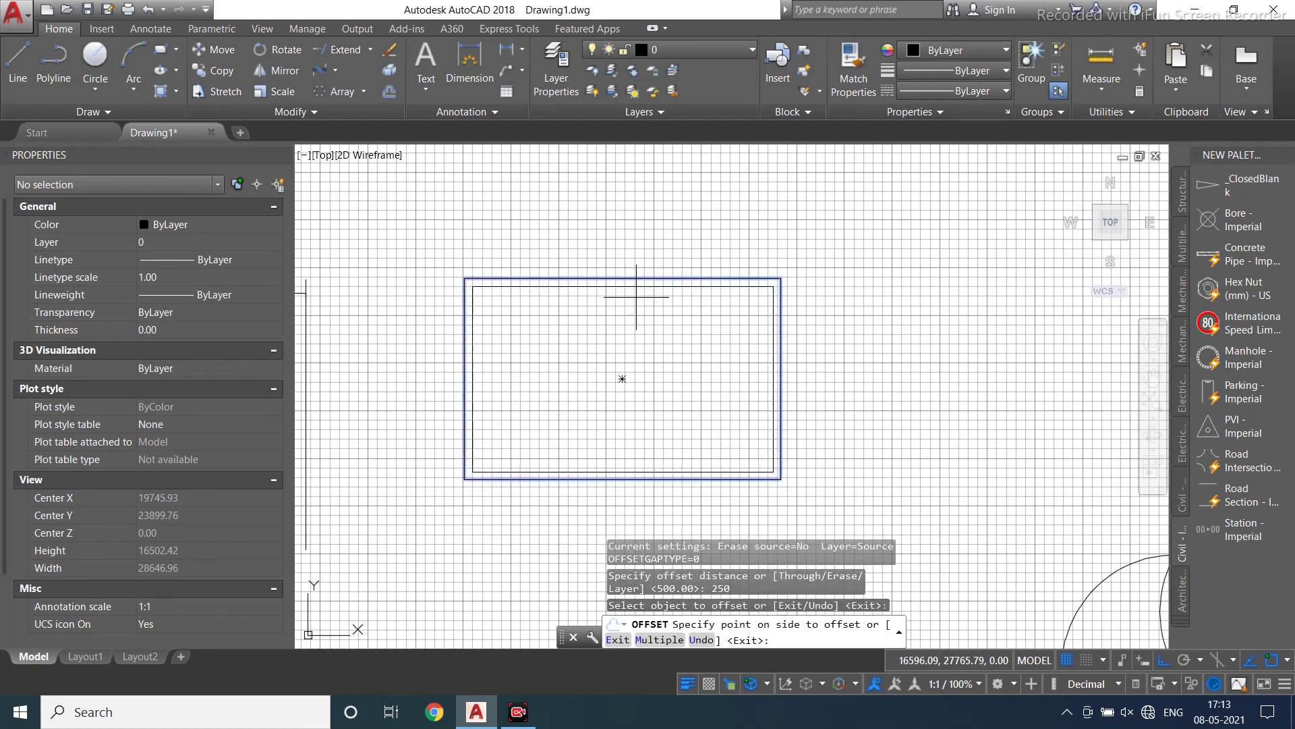
{"action": "left_click", "coordinate": [634, 290]}
Offset each new innermost rectangle inward by the same 250 units three more times, and end the Offset command.
{"action": "scroll", "coordinate": [499, 284], "scroll_direction": "up", "scroll_amount": 4}
{"action": "left_click", "coordinate": [535, 296]}
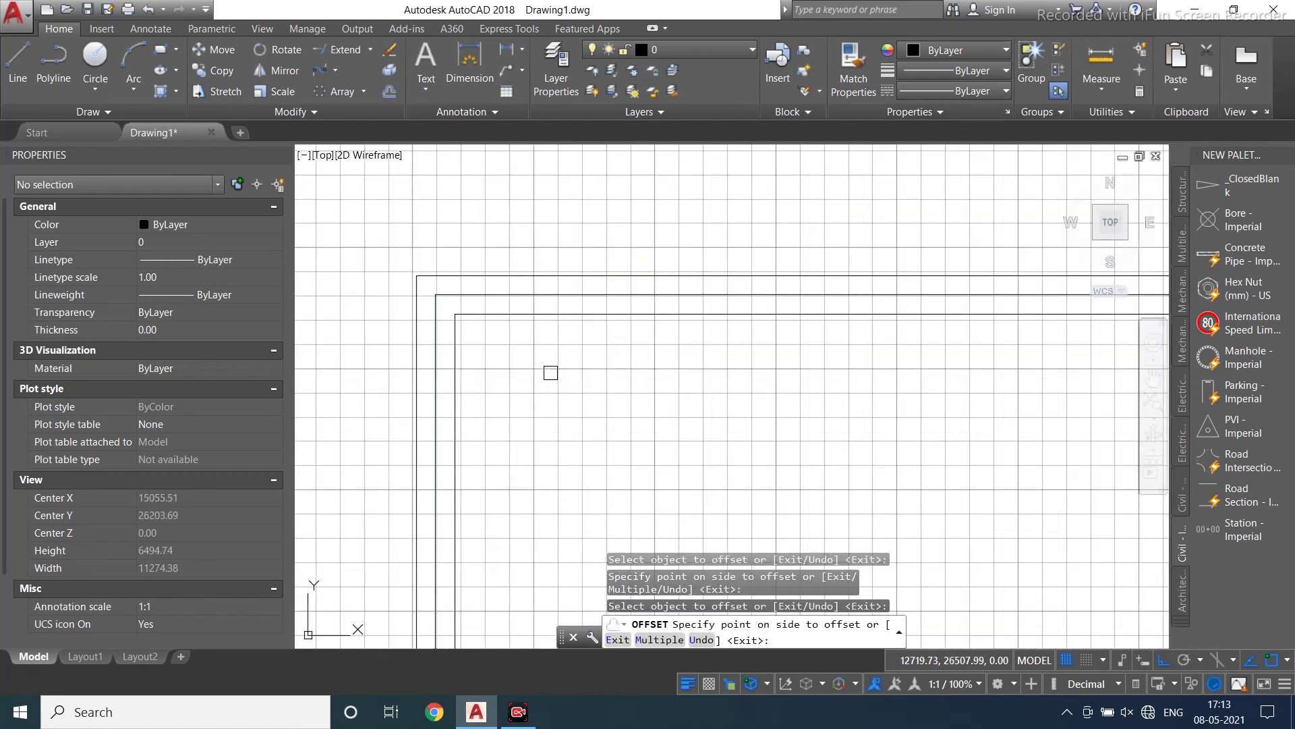
{"action": "left_click", "coordinate": [549, 324]}
{"action": "left_click", "coordinate": [552, 314]}
{"action": "left_click", "coordinate": [659, 387]}
{"action": "left_click", "coordinate": [595, 340]}
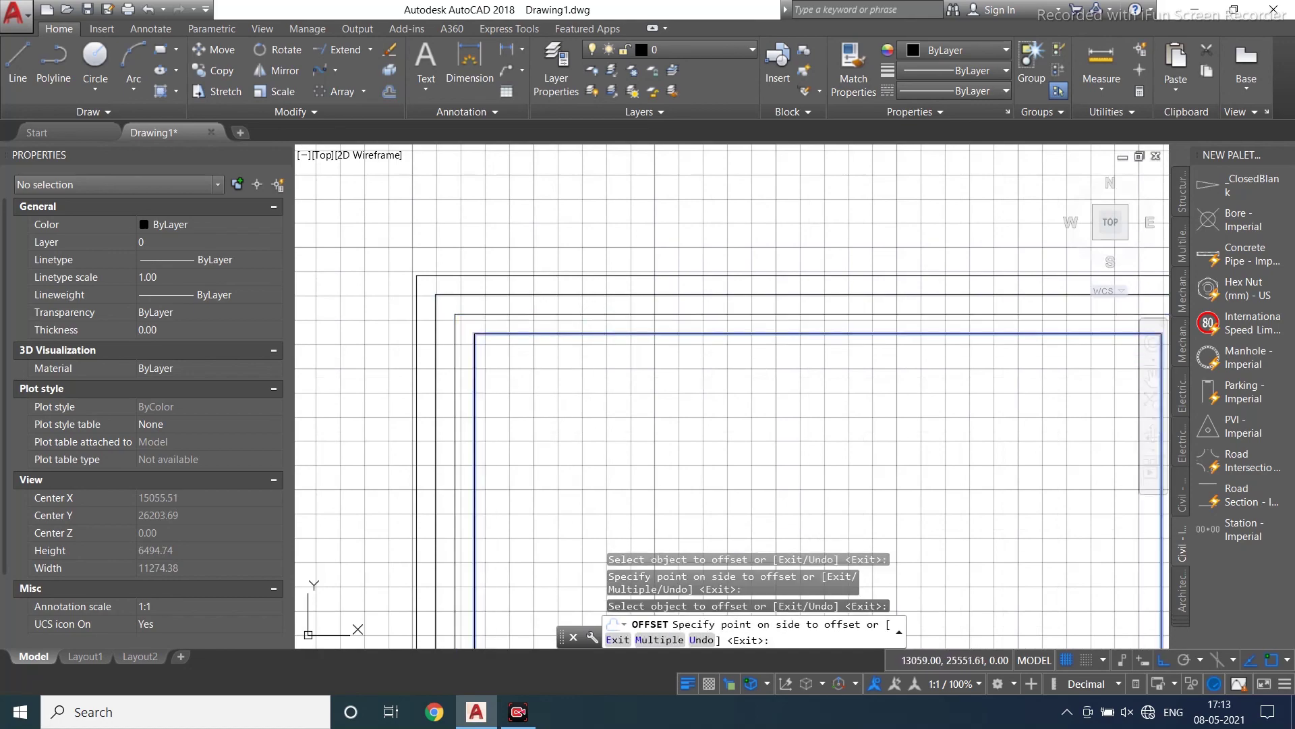
{"action": "left_click", "coordinate": [597, 352]}
{"action": "scroll", "coordinate": [540, 283], "scroll_direction": "down", "scroll_amount": 8}
{"action": "key", "text": "Escape"}
{"action": "scroll", "coordinate": [544, 343], "scroll_direction": "up", "scroll_amount": 4}
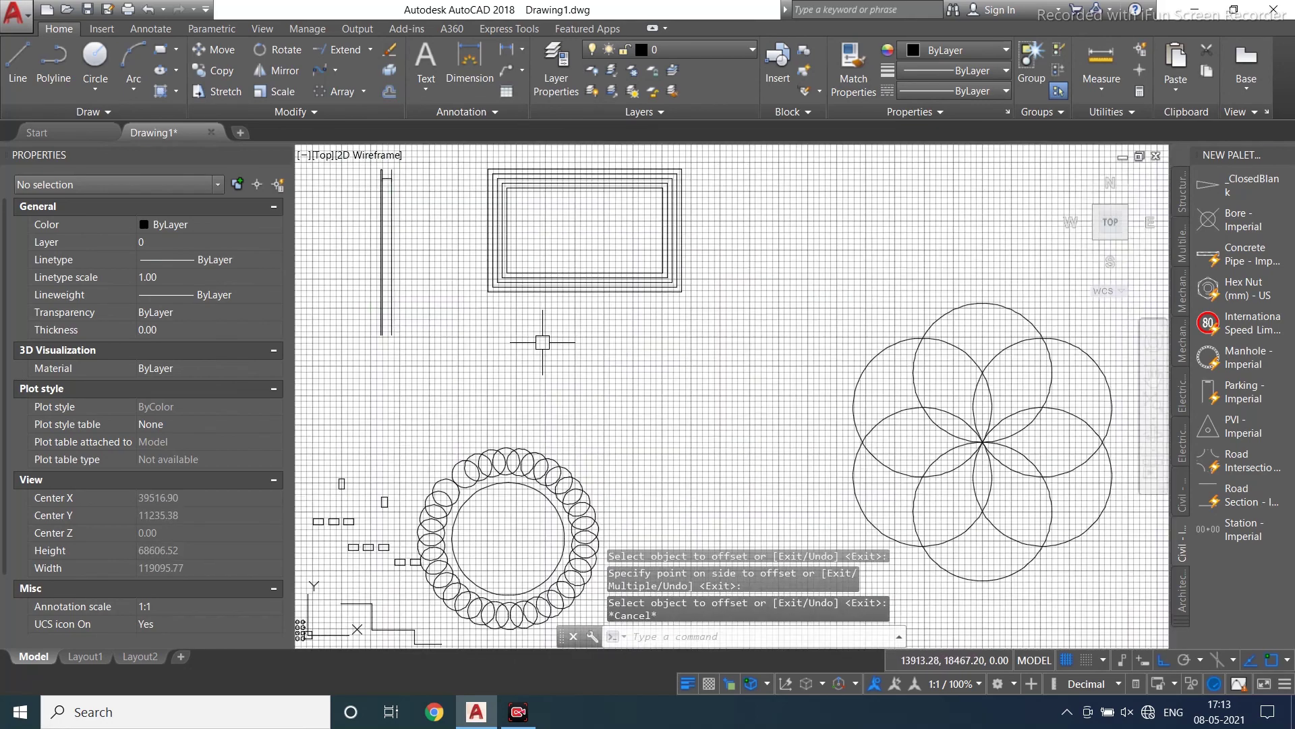